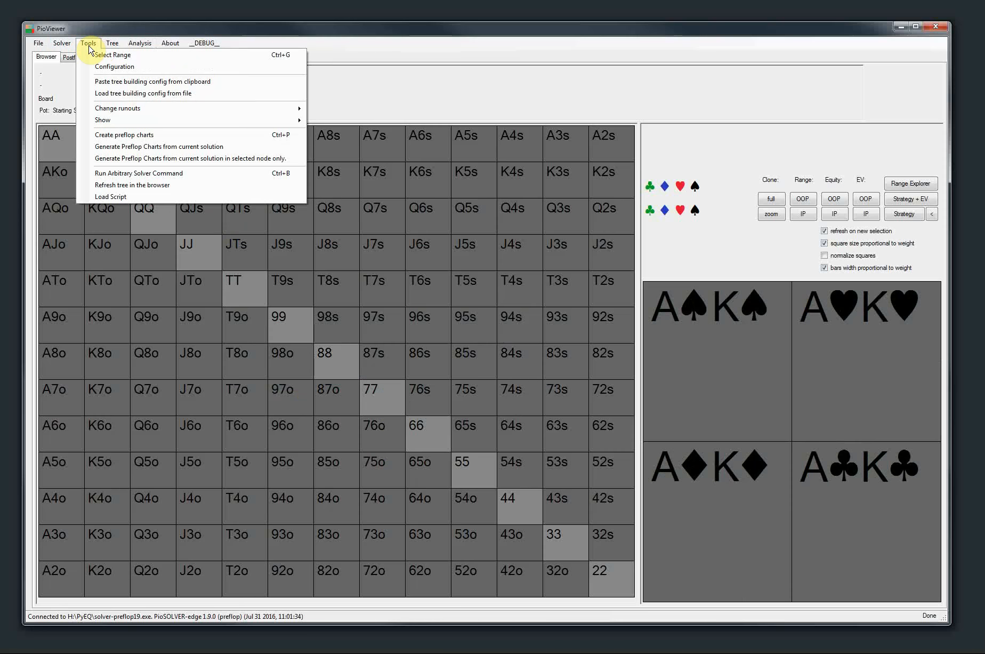
# Open the configuration and review its appearance, 13x13 grid, other data presentation, behavior and debugging settings, leaving without saving
pyautogui.click(107, 66)
pyautogui.moveTo(279, 107); pyautogui.dragTo(263, 112)
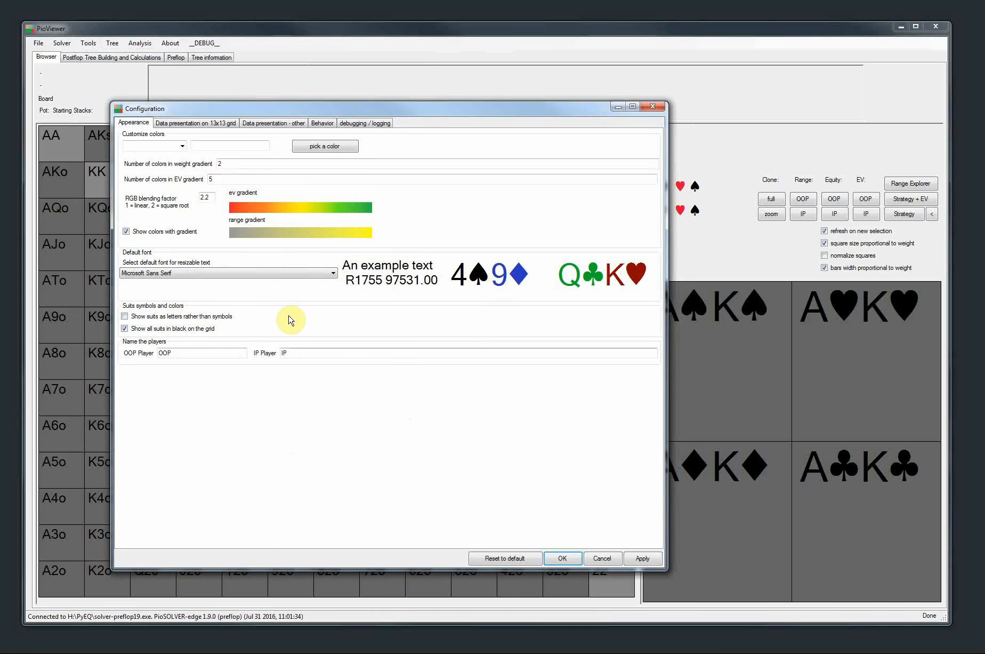
pyautogui.click(203, 124)
pyautogui.click(269, 123)
pyautogui.click(320, 124)
pyautogui.click(365, 123)
pyautogui.click(203, 123)
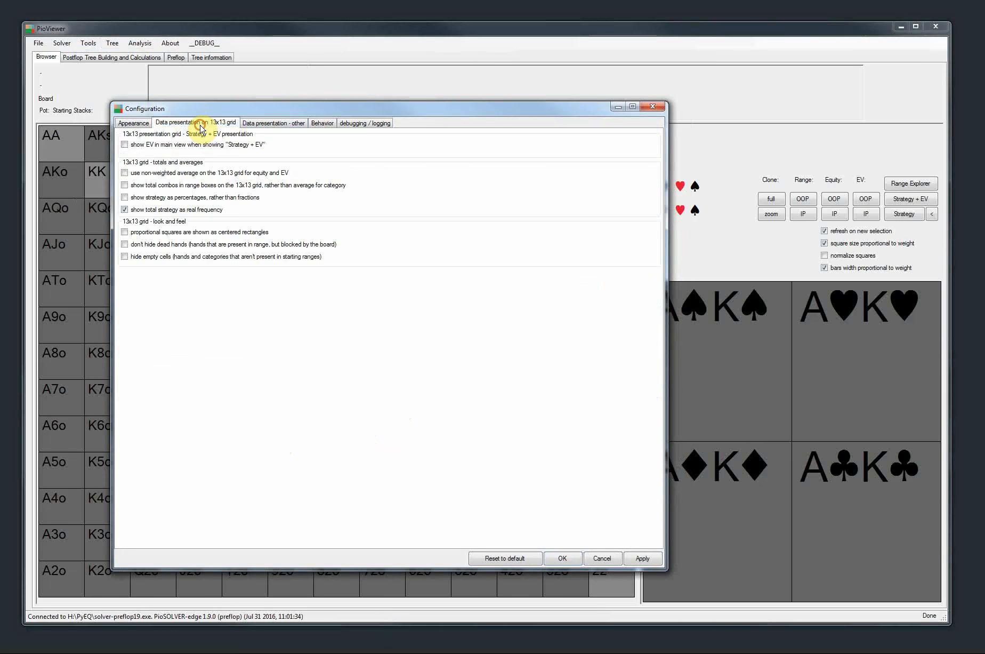
pyautogui.click(138, 125)
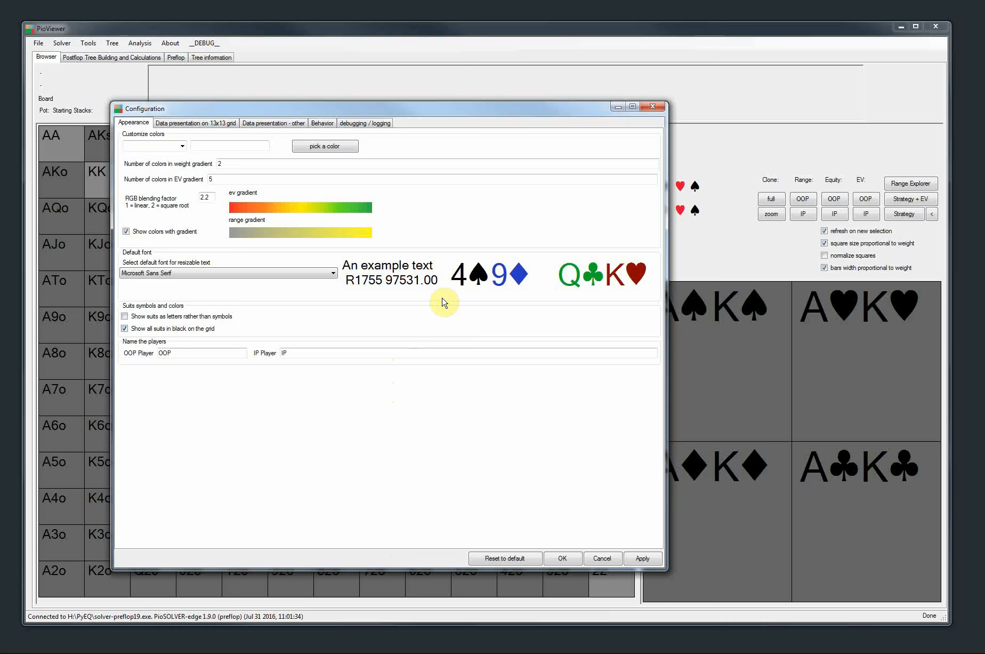
pyautogui.click(263, 124)
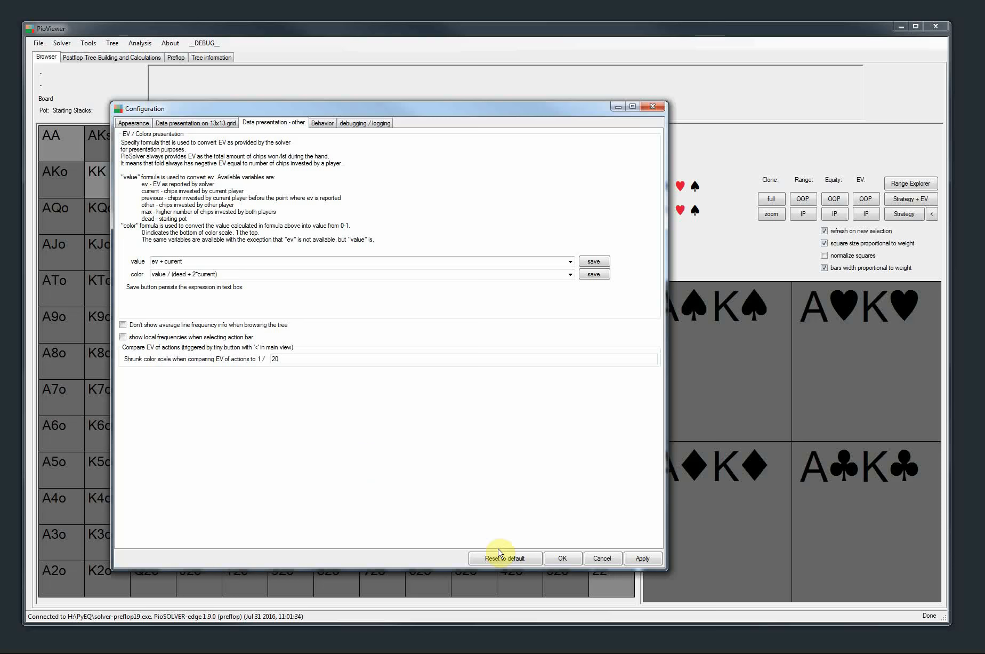
pyautogui.click(597, 559)
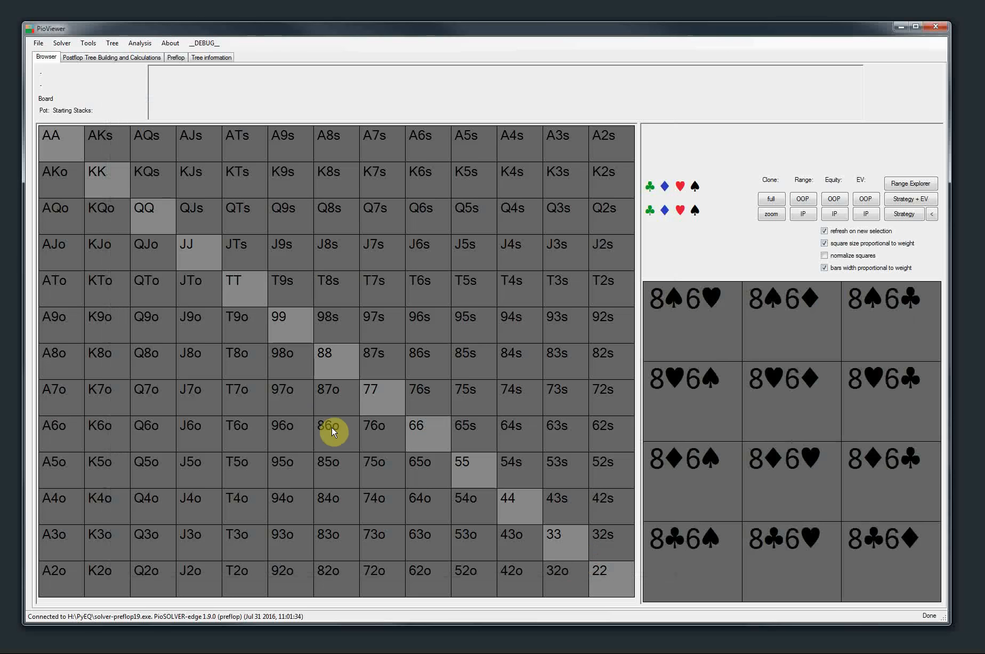
# Load the 2bpot-full configuration from the 100bb folder for postflop tree building
pyautogui.click(100, 61)
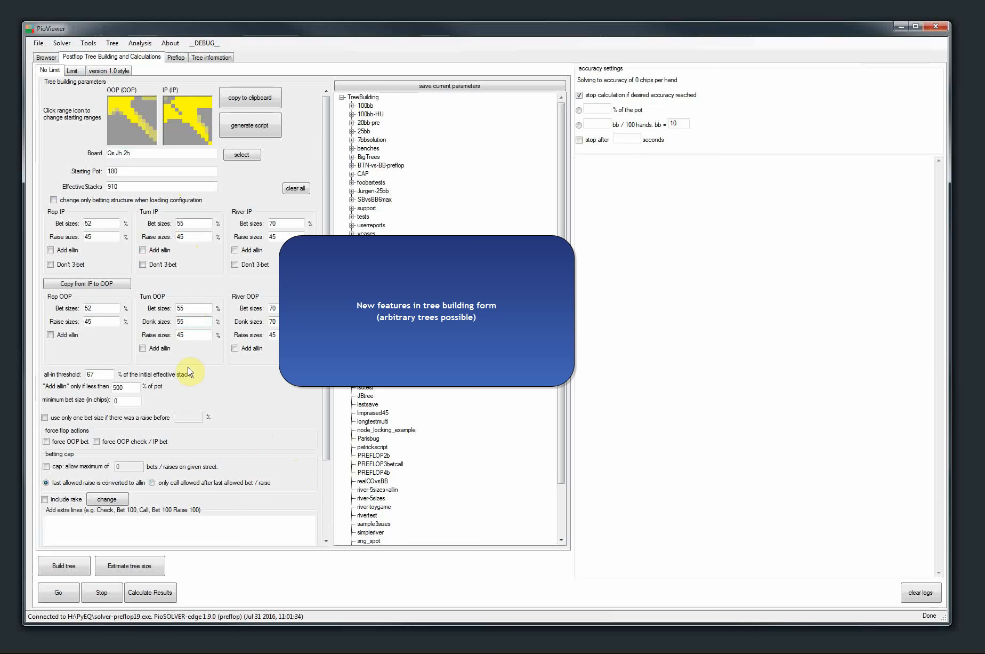
pyautogui.click(351, 105)
pyautogui.click(382, 123)
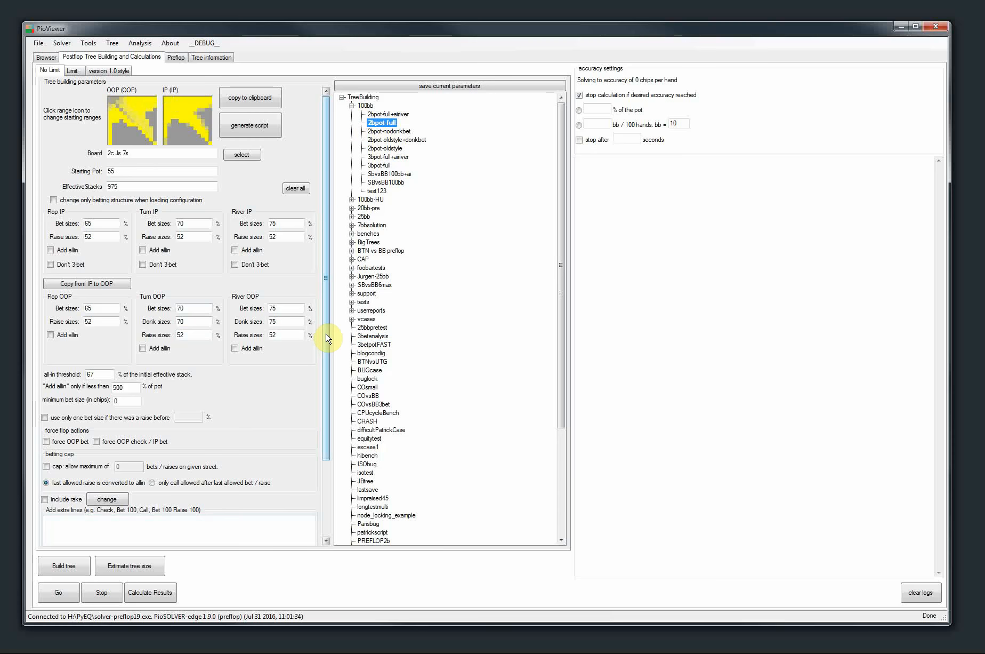
# Set the OOP turn donk size to 50% and the OOP turn bet size to 100%, and build the tree
pyautogui.scroll(-3, 327, 338)
pyautogui.scroll(3, 317, 373)
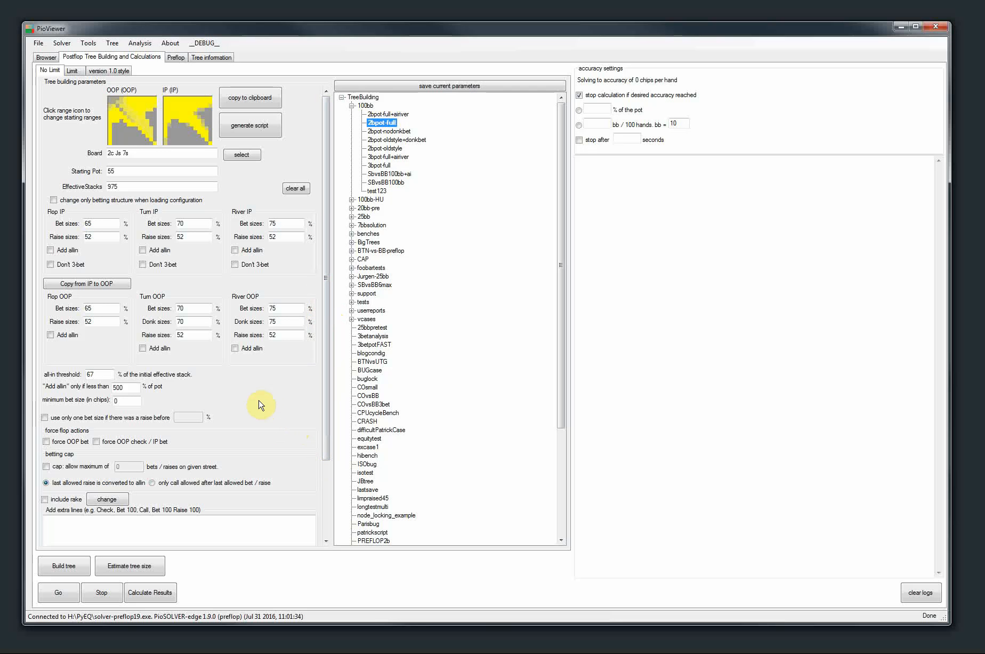
pyautogui.moveTo(326, 323); pyautogui.dragTo(326, 354)
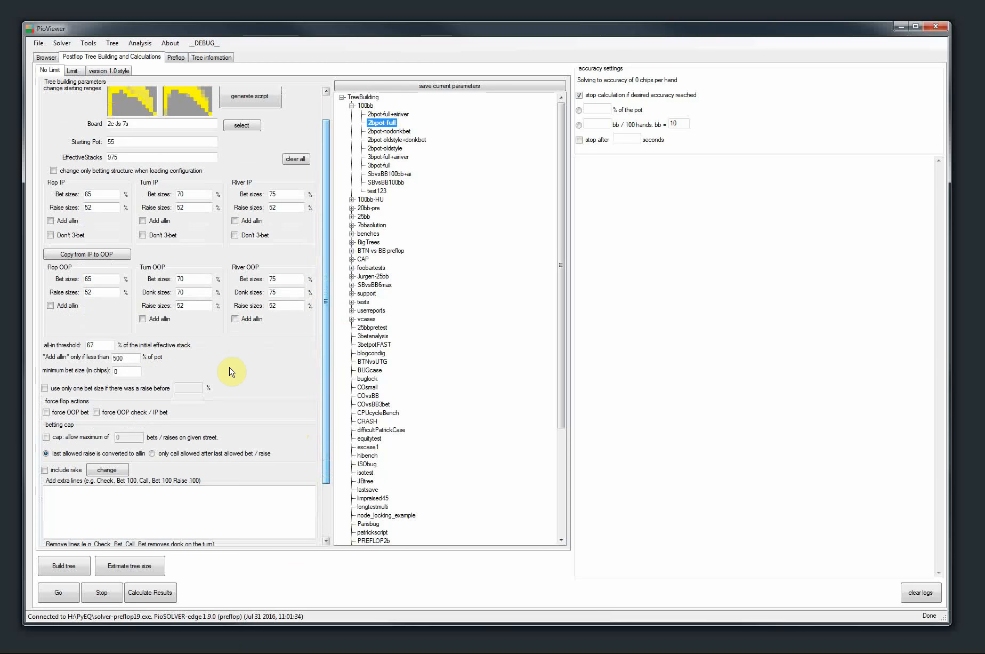
pyautogui.doubleClick(189, 295)
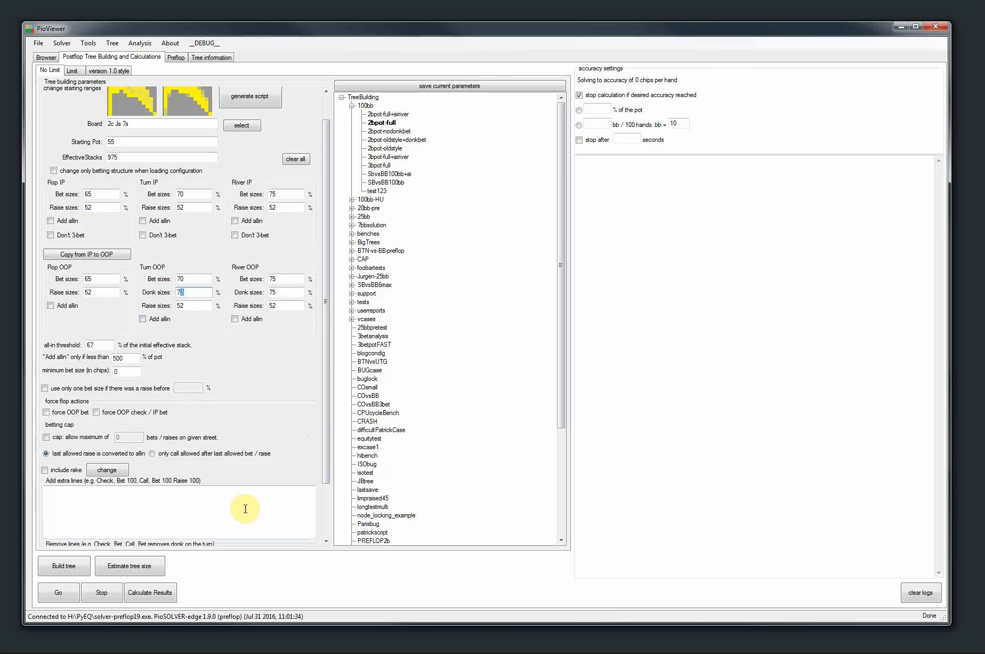
pyautogui.doubleClick(193, 295)
pyautogui.write('50')
pyautogui.doubleClick(195, 279)
pyautogui.write('100')
pyautogui.click(63, 566)
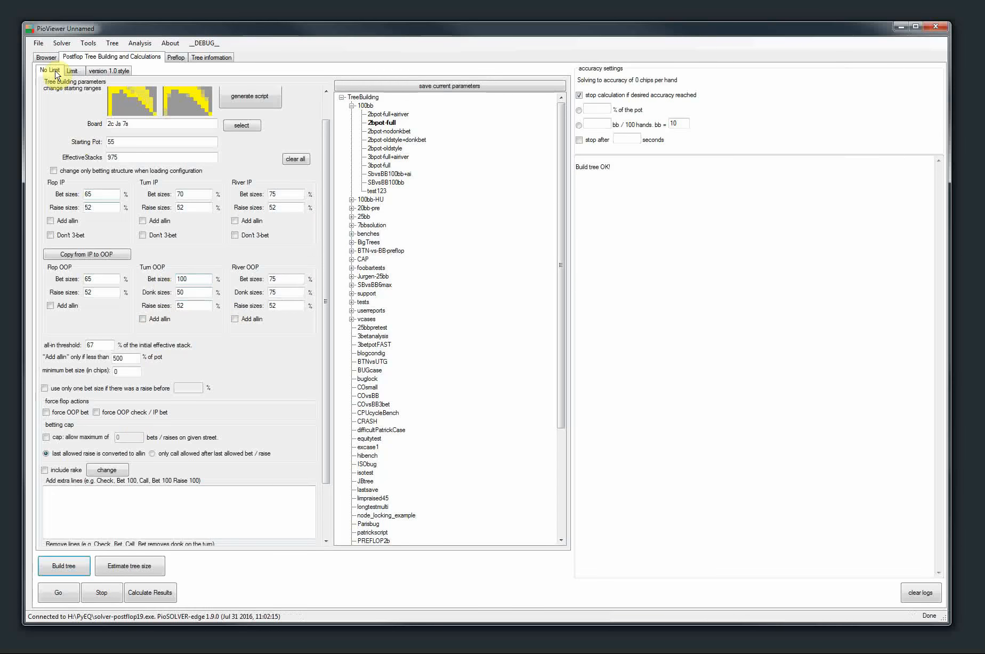
# Browse the built tree through Check, Check, and along Check, Bet 36, Call to the 4♦ turn to compare OOP's turn bet options
pyautogui.click(47, 58)
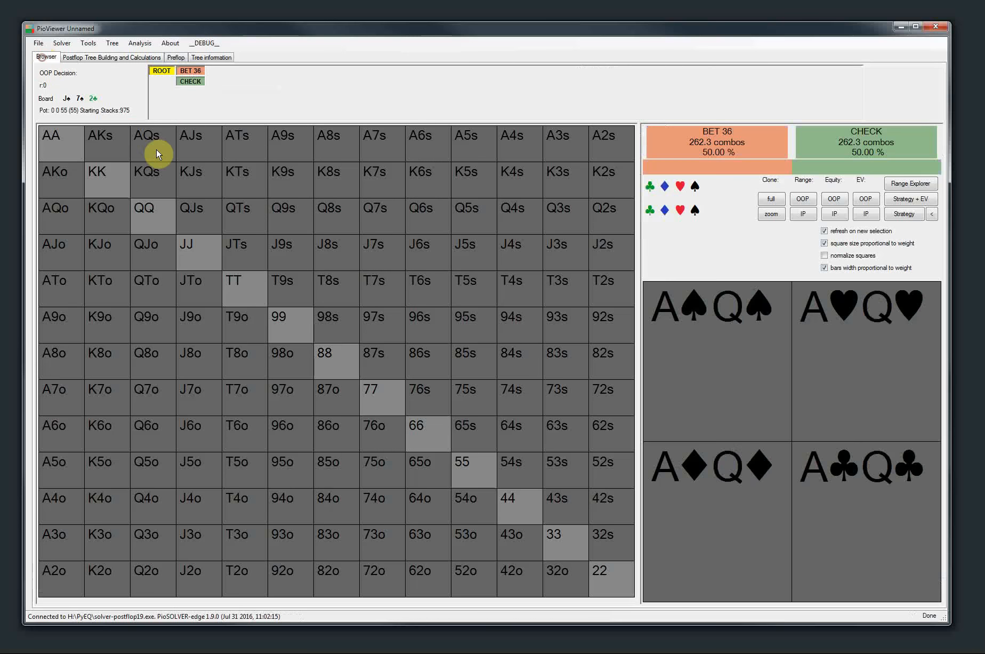
pyautogui.click(189, 82)
pyautogui.click(220, 81)
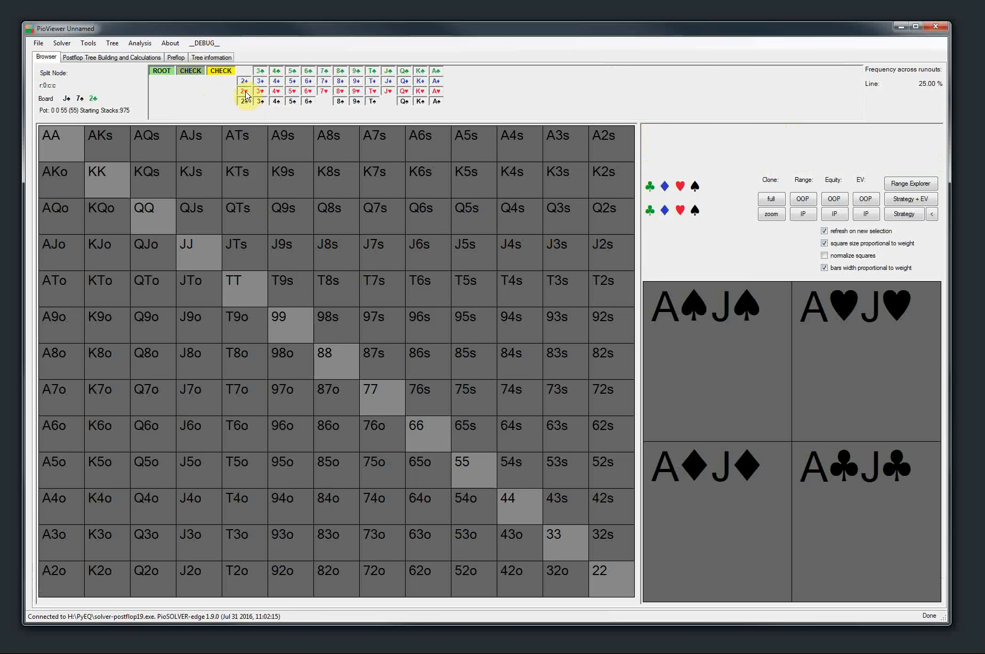
pyautogui.click(190, 70)
pyautogui.click(221, 82)
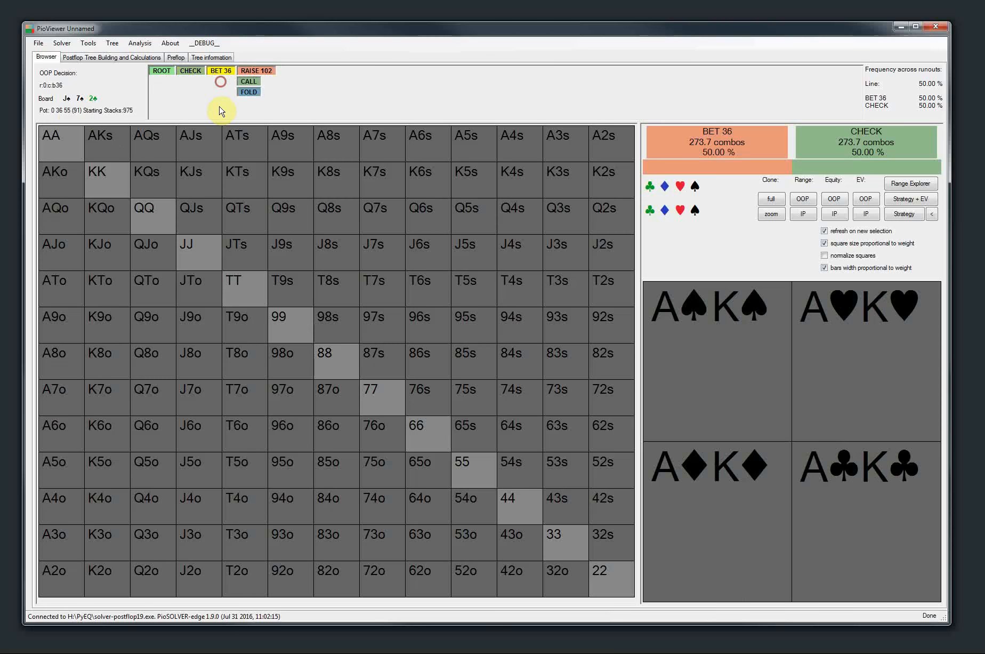
pyautogui.click(248, 81)
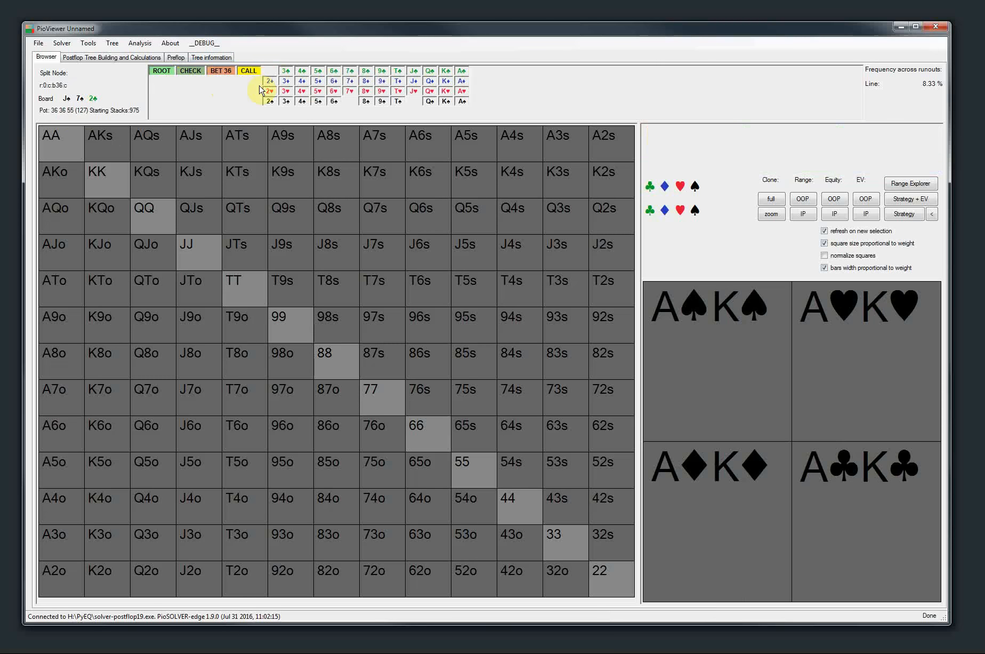
pyautogui.click(301, 80)
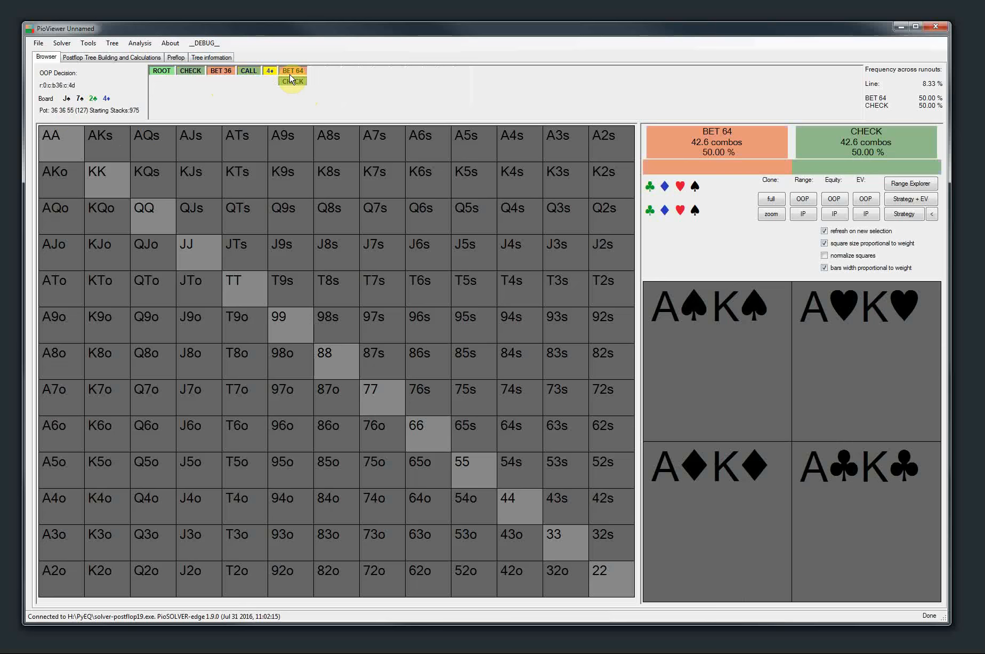
# Enter "Check, Bet, Call, Check, Bet, Call" as a line to remove and rebuild the tree
pyautogui.click(104, 57)
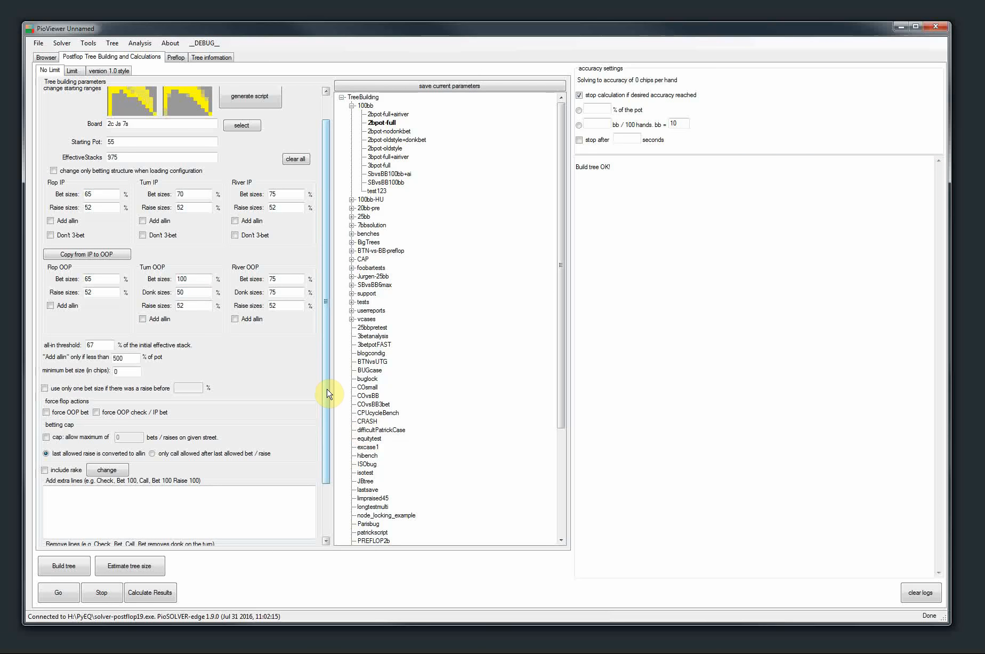
pyautogui.moveTo(327, 393); pyautogui.dragTo(341, 466)
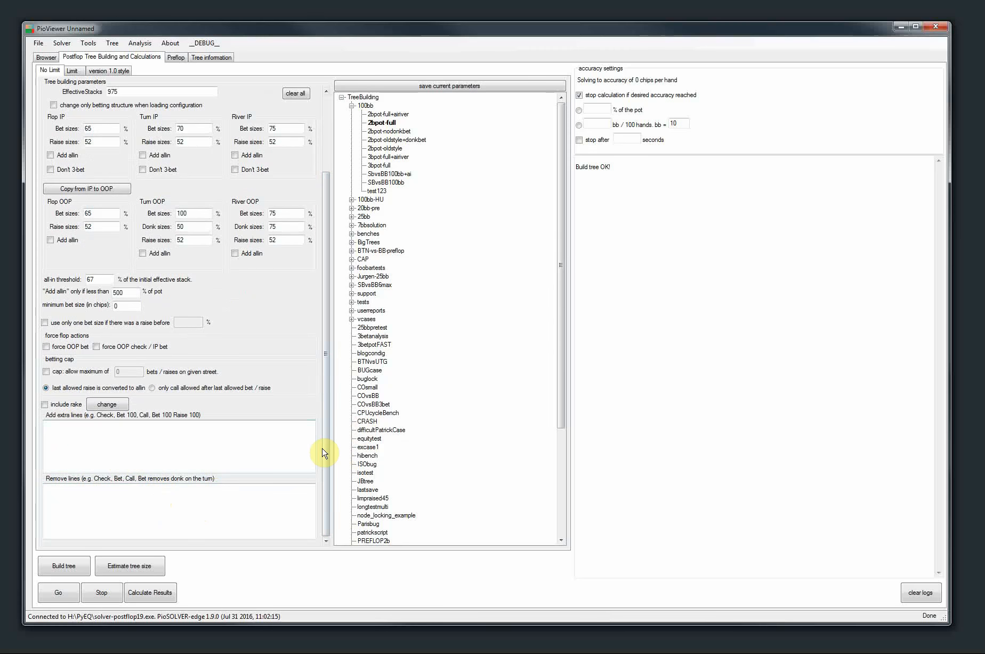
pyautogui.moveTo(326, 455); pyautogui.dragTo(330, 528)
pyautogui.click(122, 512)
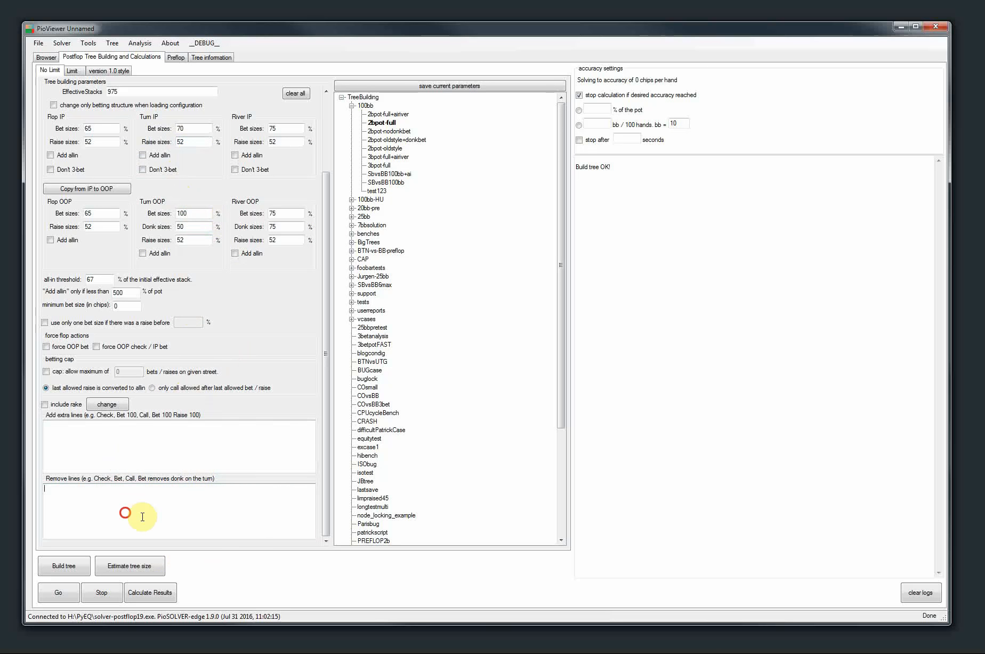
pyautogui.write('Ch')
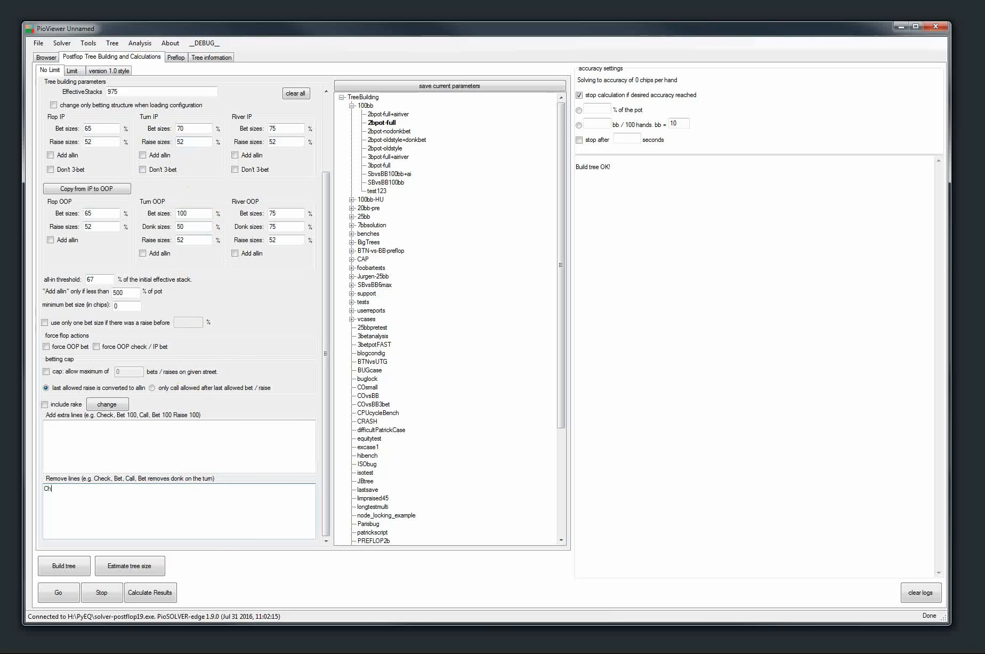
pyautogui.write('eck, Bet, Call, Check, Bet, Call')
pyautogui.click(64, 566)
# Follow Check, Bet 36, Call, 4♦, Check, Bet 89 in the tree to examine OOP's remaining actions
pyautogui.click(45, 57)
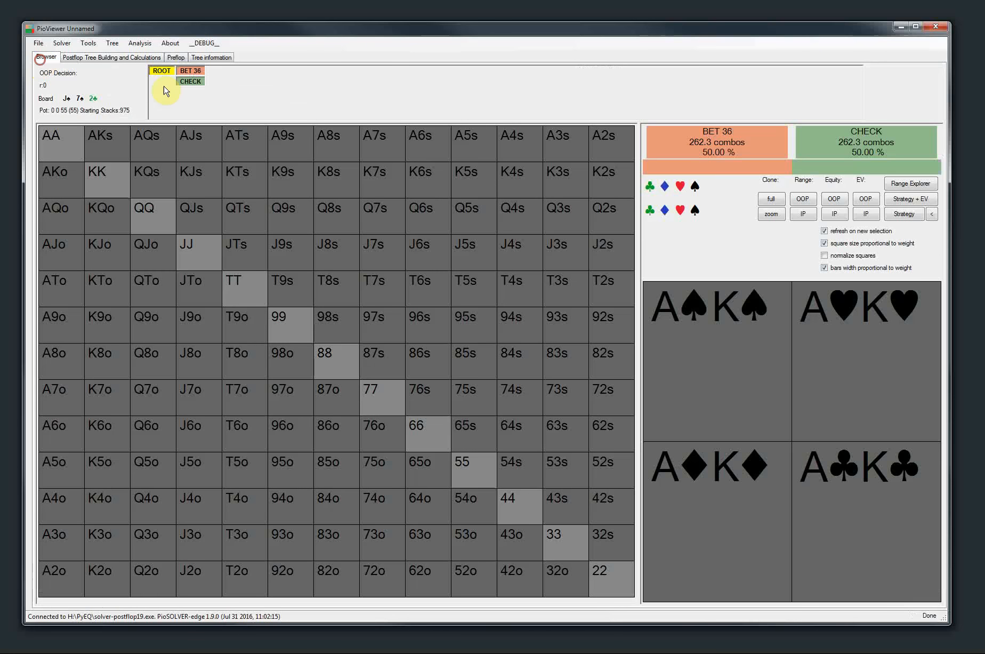
pyautogui.click(187, 81)
pyautogui.click(220, 74)
pyautogui.click(243, 80)
pyautogui.click(291, 95)
pyautogui.click(293, 81)
pyautogui.click(323, 71)
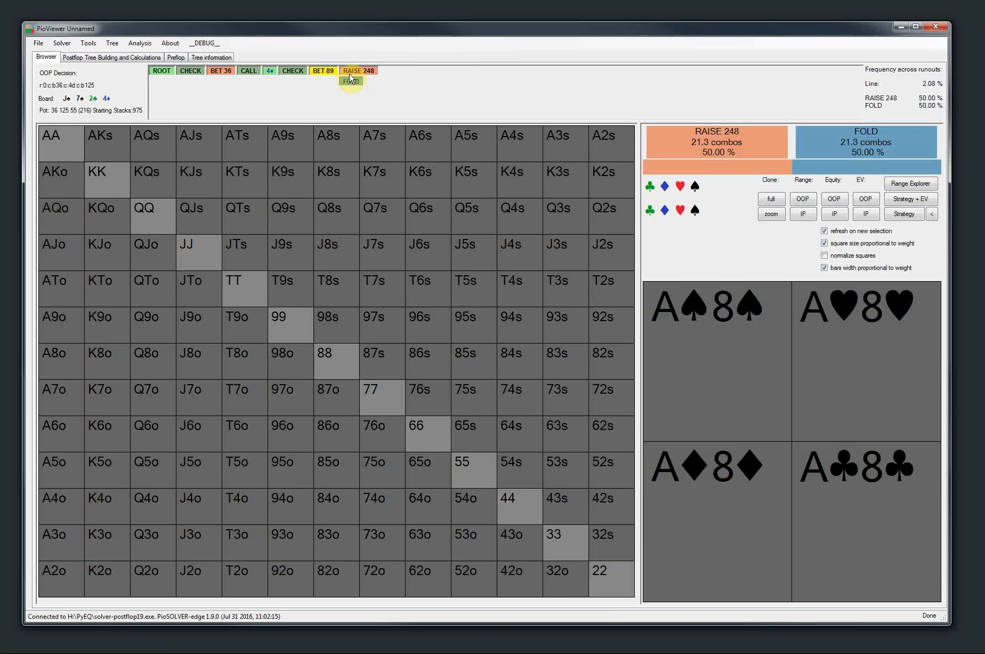
# Change the removed line's last action to Raise, making it "Check, Bet, Call, Check, Bet, Raise", and rebuild the tree
pyautogui.click(109, 58)
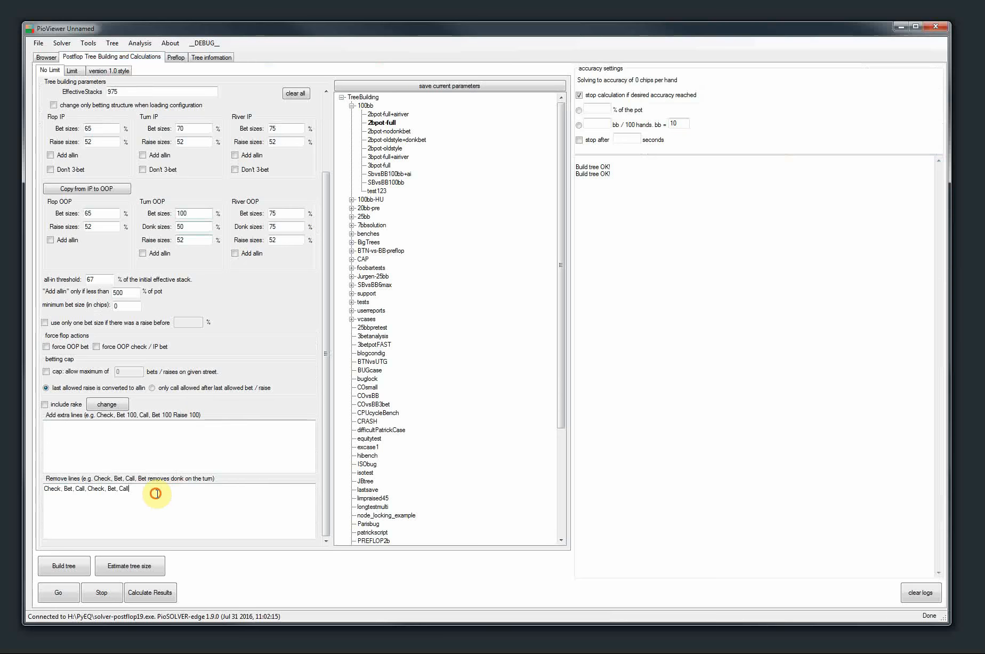
pyautogui.write('ias')
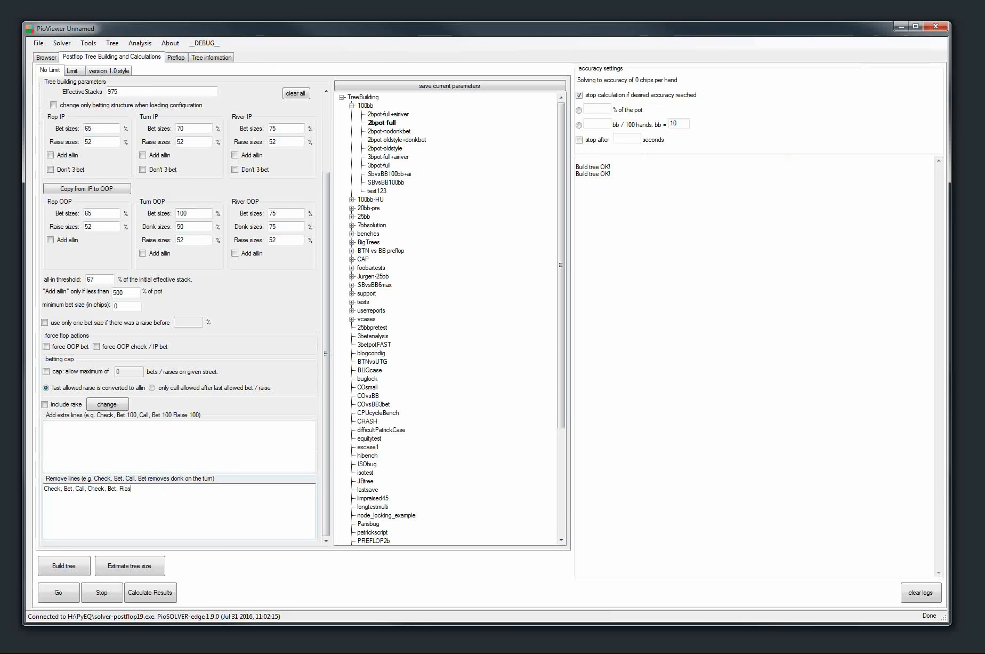
pyautogui.press('BackSpace')
pyautogui.press('BackSpace')
pyautogui.press('BackSpace')
pyautogui.write('aise')
pyautogui.click(52, 565)
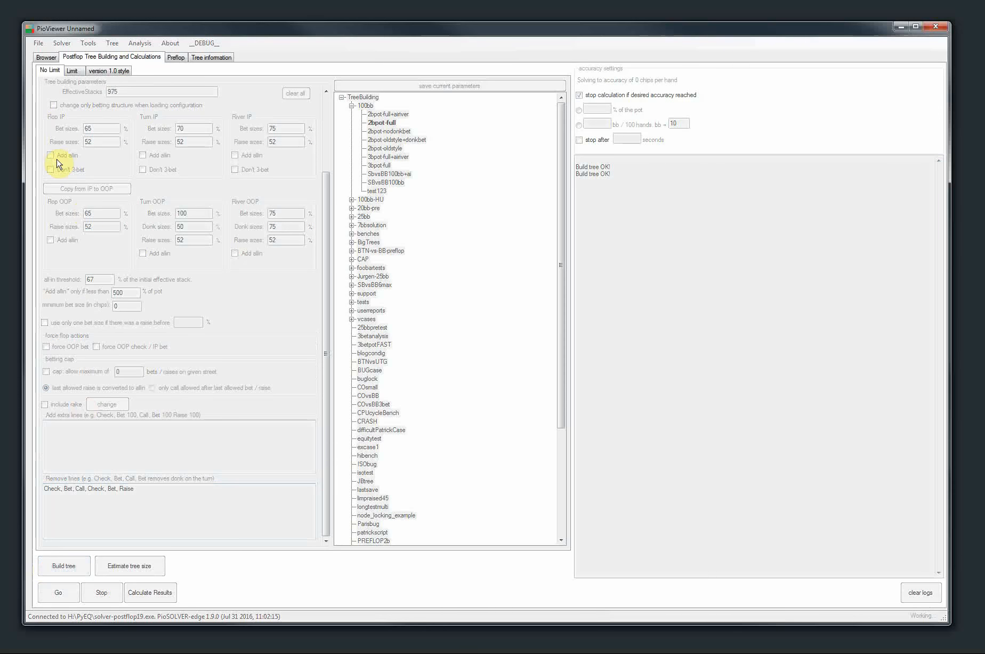
# Follow Check, Bet 36, Call, 3♦, Check, Bet 89 in the tree to examine OOP's remaining actions
pyautogui.click(47, 58)
pyautogui.click(187, 81)
pyautogui.click(221, 70)
pyautogui.click(247, 82)
pyautogui.click(286, 80)
pyautogui.click(291, 81)
pyautogui.click(323, 70)
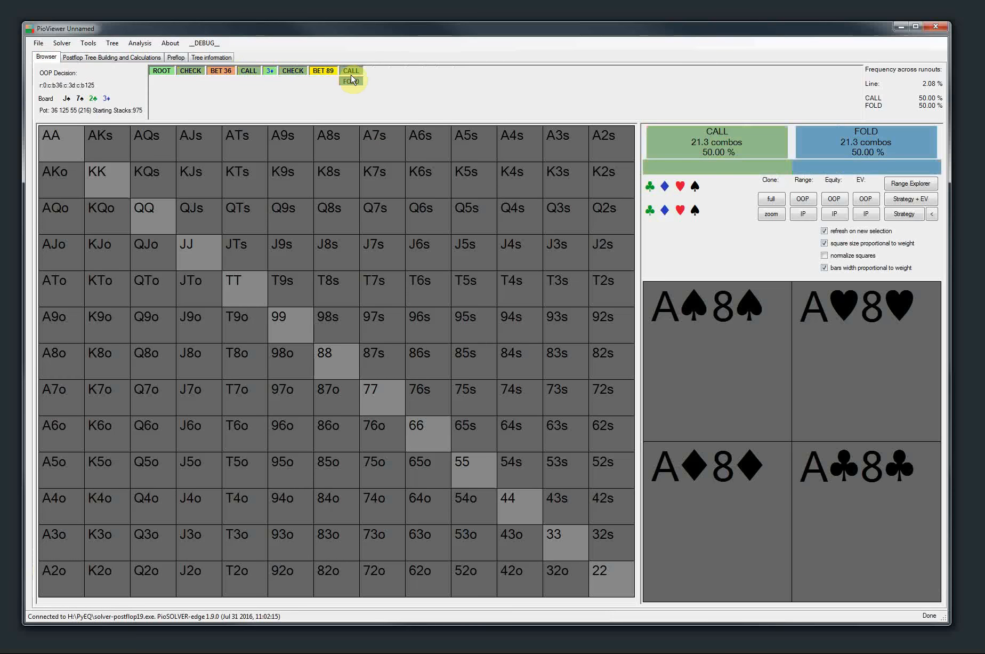
# Add "Bet" as a second line to remove, rebuild the tree, and view OOP's options at the root
pyautogui.click(91, 55)
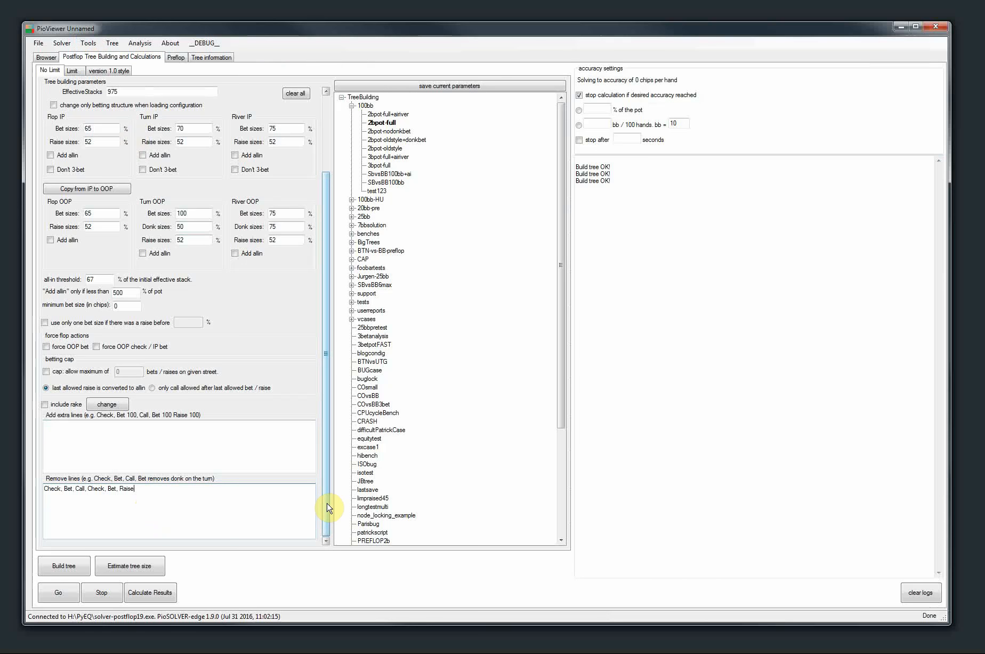
pyautogui.press('Return')
pyautogui.click(53, 564)
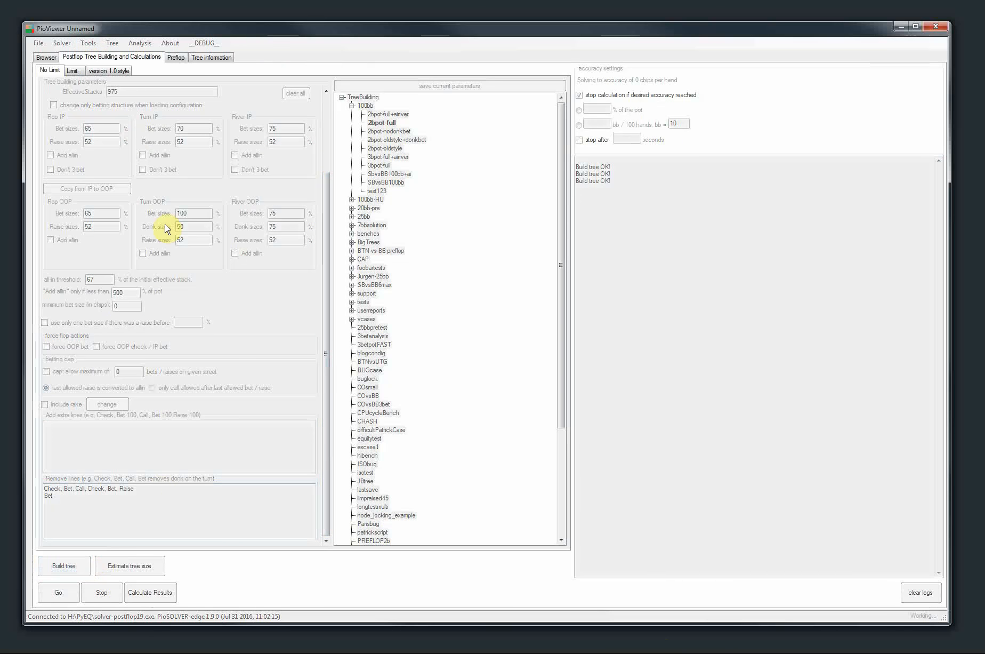
pyautogui.click(46, 57)
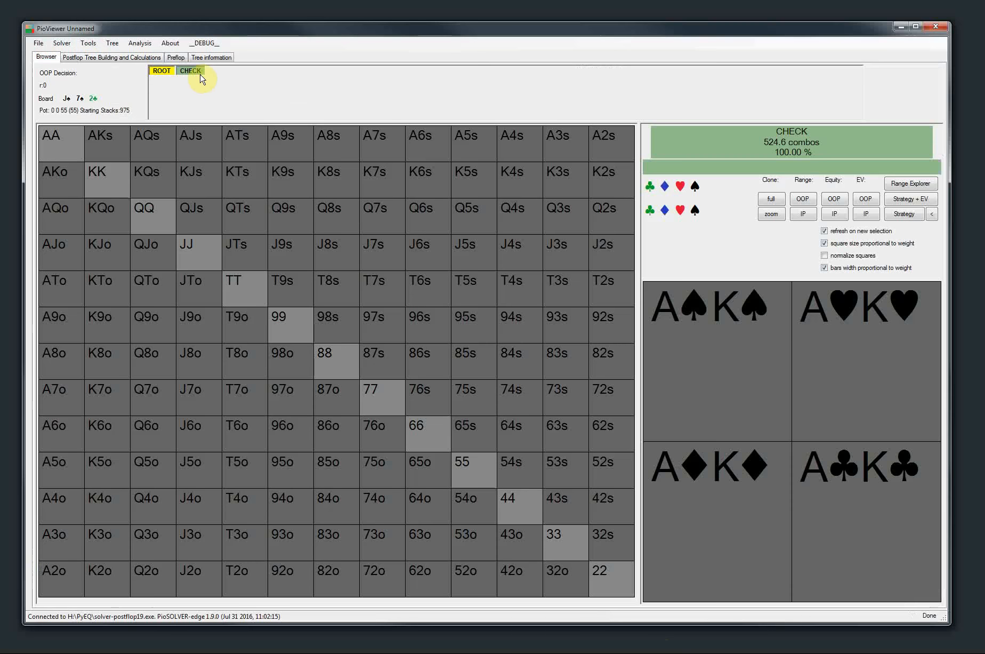
# Set the IP turn bet sizes to 70, 150
pyautogui.click(112, 57)
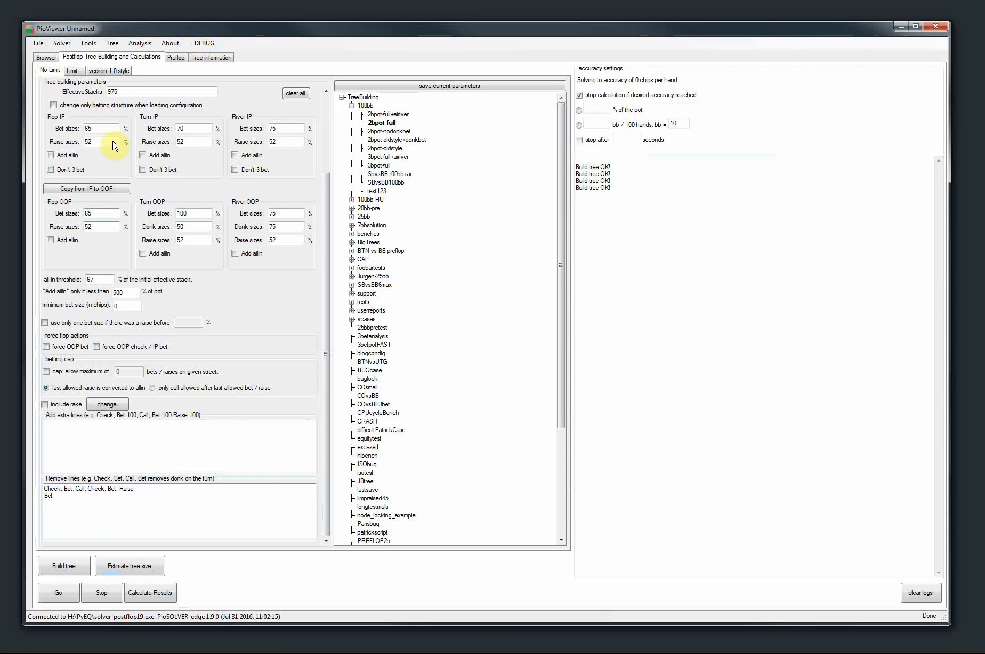
pyautogui.click(193, 129)
pyautogui.write(', 150')
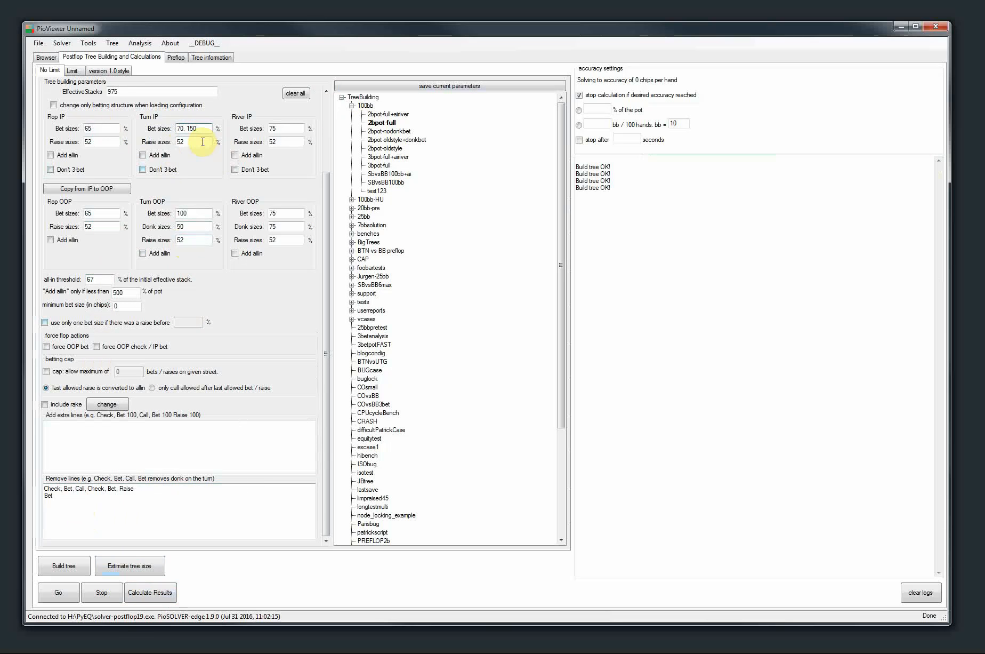
pyautogui.moveTo(201, 127); pyautogui.dragTo(178, 130)
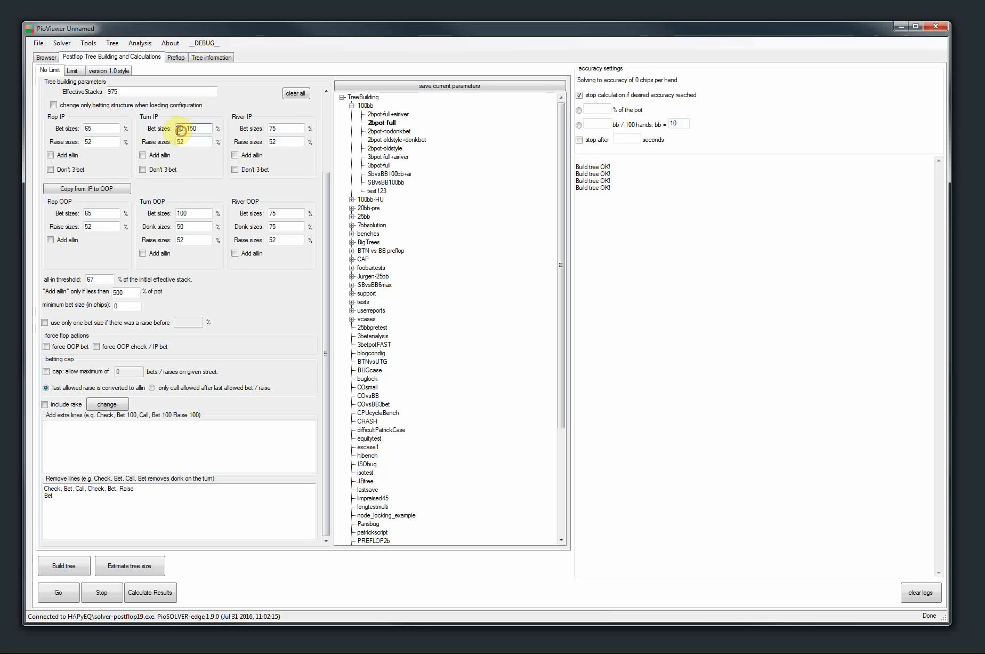
# Replace the lines to remove with "Check, Bet, Call, Check, Bet 150, Call" and rebuild the tree
pyautogui.click(272, 512)
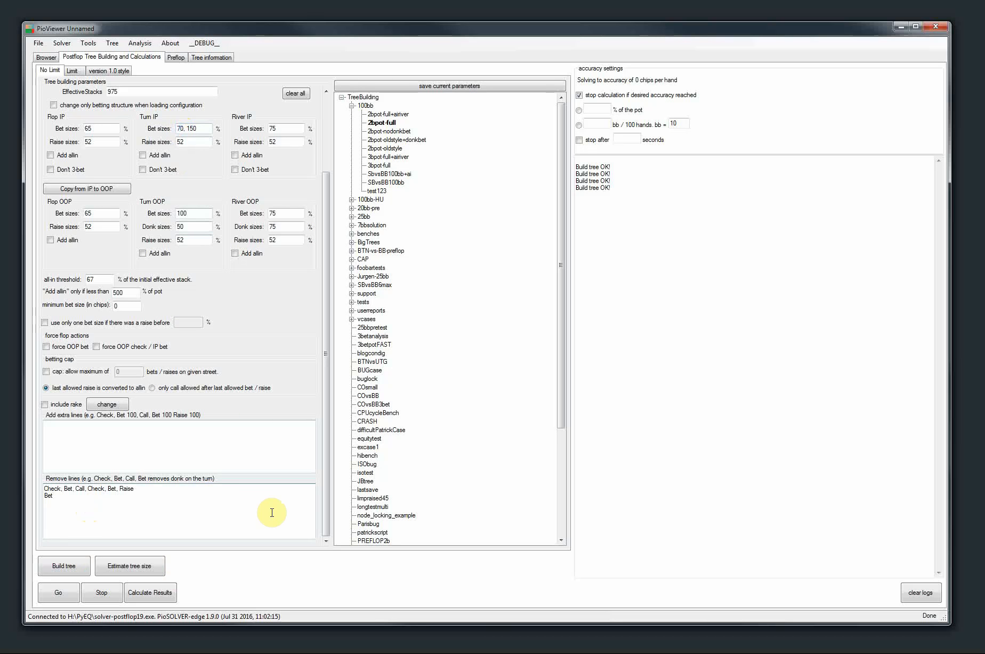
pyautogui.write(', Call')
pyautogui.press('BackSpace')
pyautogui.write('150')
pyautogui.click(59, 565)
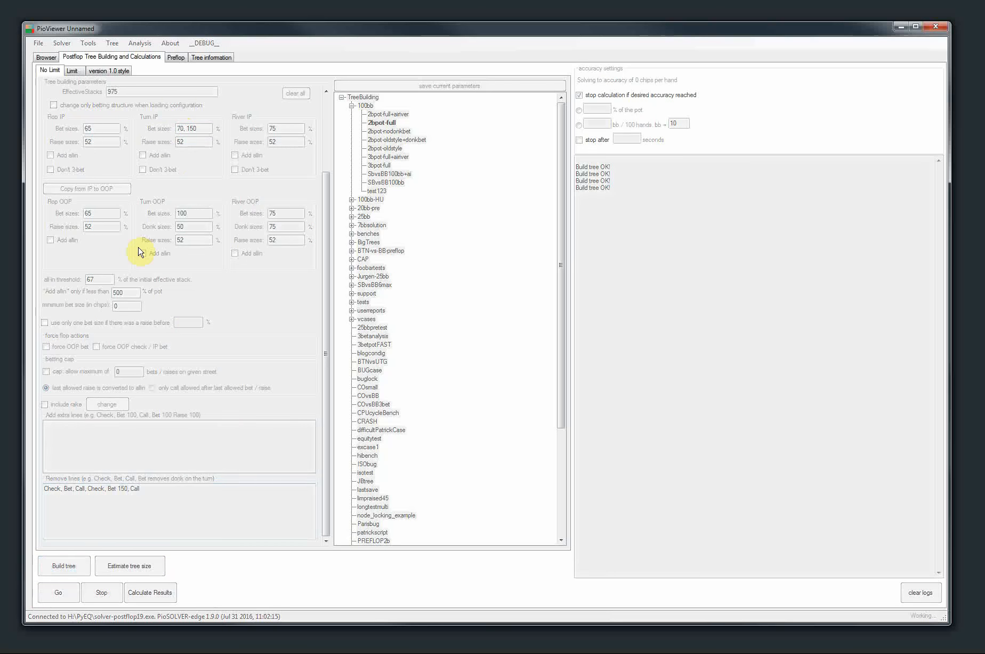
# Follow Check, Bet 36, Call, 5♦, Check, Bet 190 in the rebuilt tree to examine OOP's options
pyautogui.click(45, 58)
pyautogui.click(191, 82)
pyautogui.click(221, 73)
pyautogui.click(242, 81)
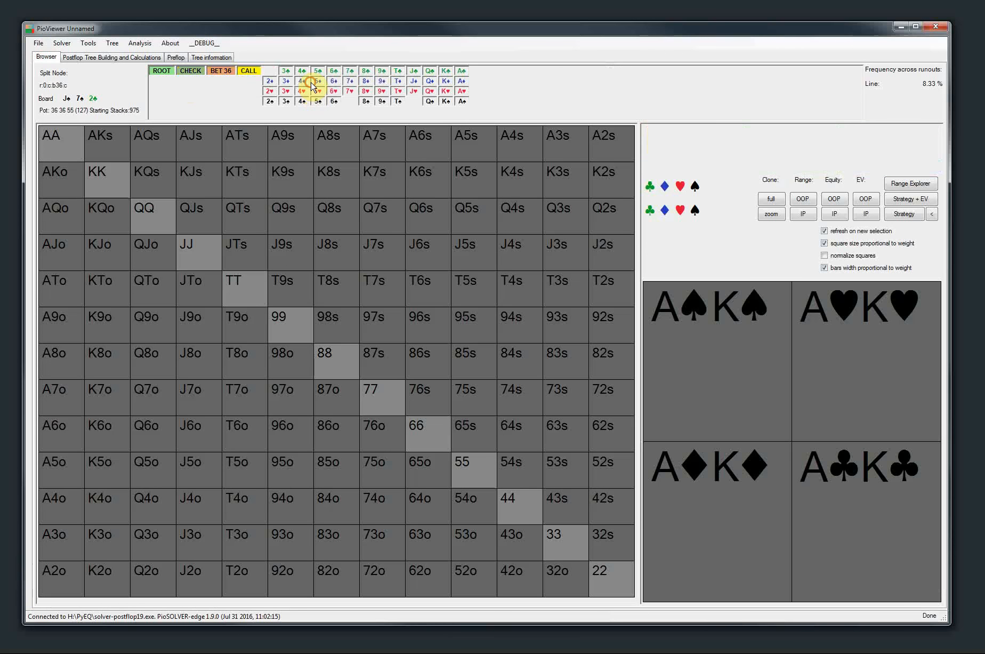
pyautogui.click(315, 82)
pyautogui.click(296, 80)
pyautogui.click(325, 71)
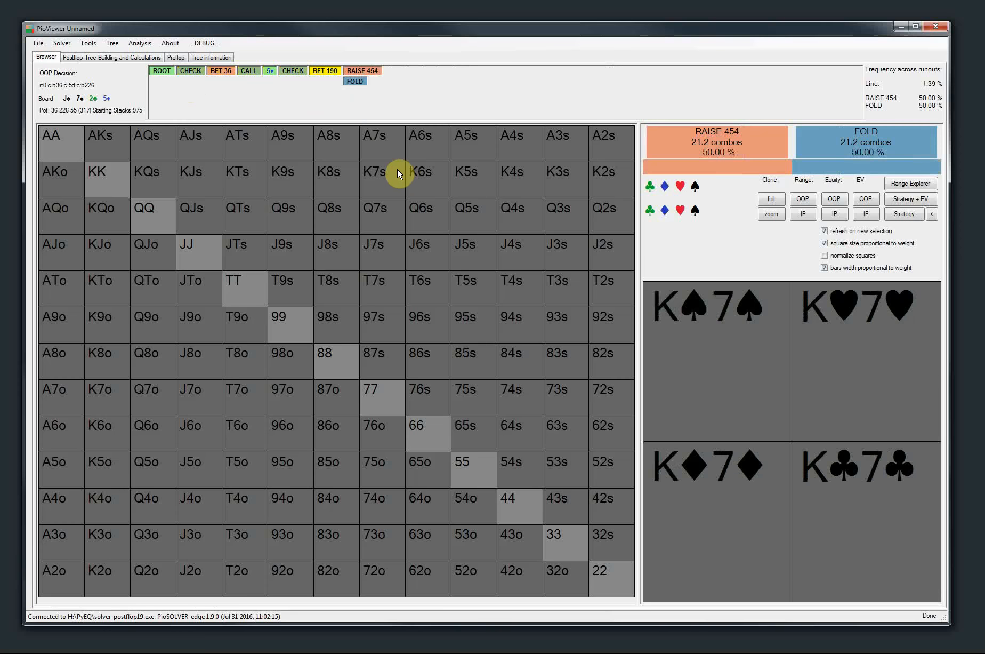
# Switch the turn bet to Bet 89 and compare OOP's options with the tree building settings
pyautogui.click(292, 74)
pyautogui.click(323, 72)
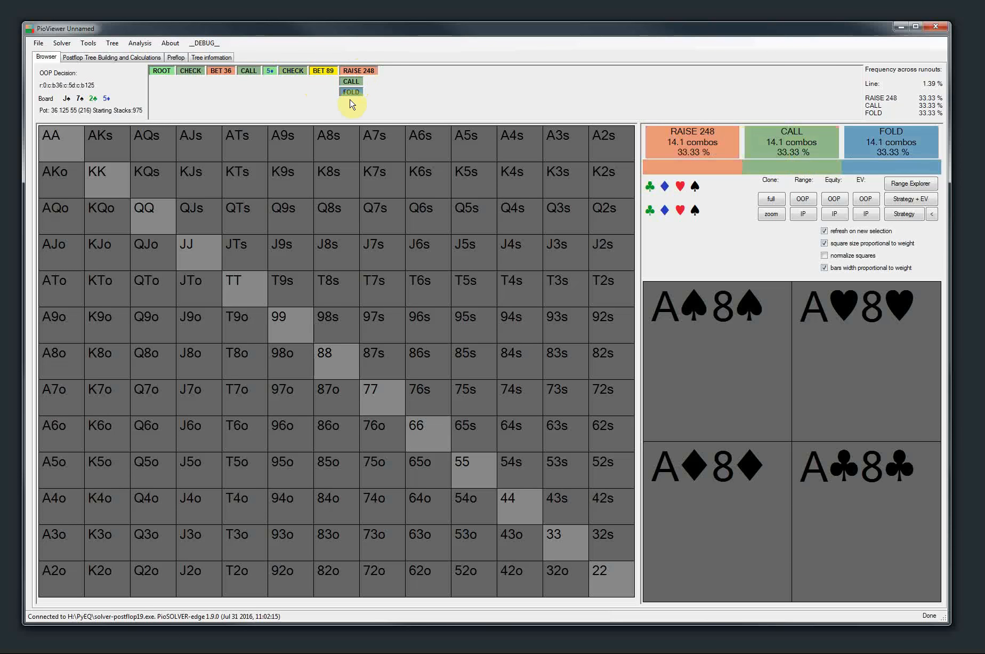
pyautogui.click(74, 61)
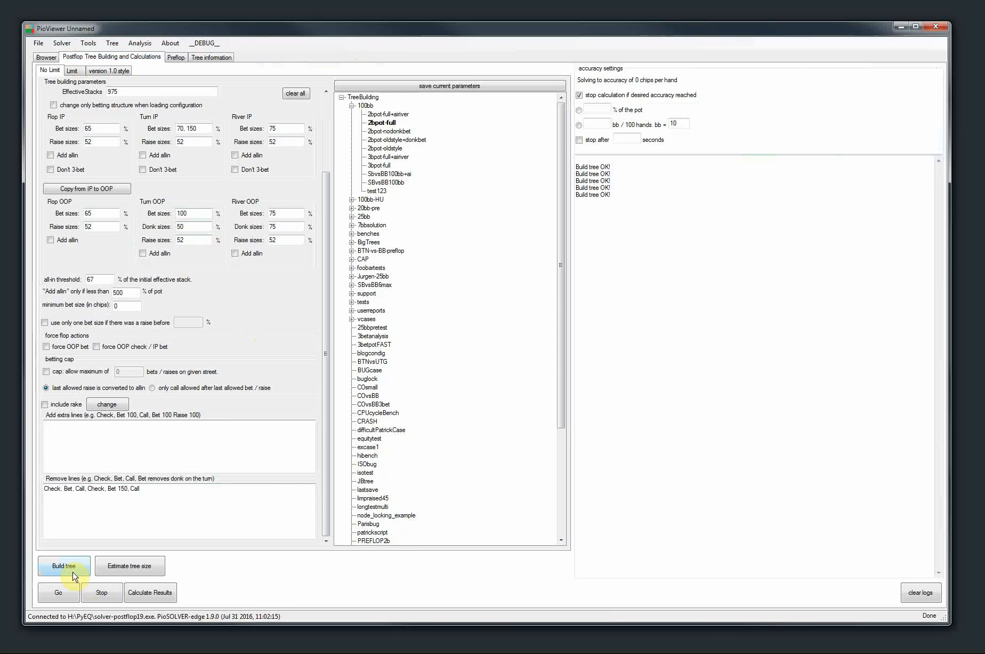
pyautogui.click(47, 57)
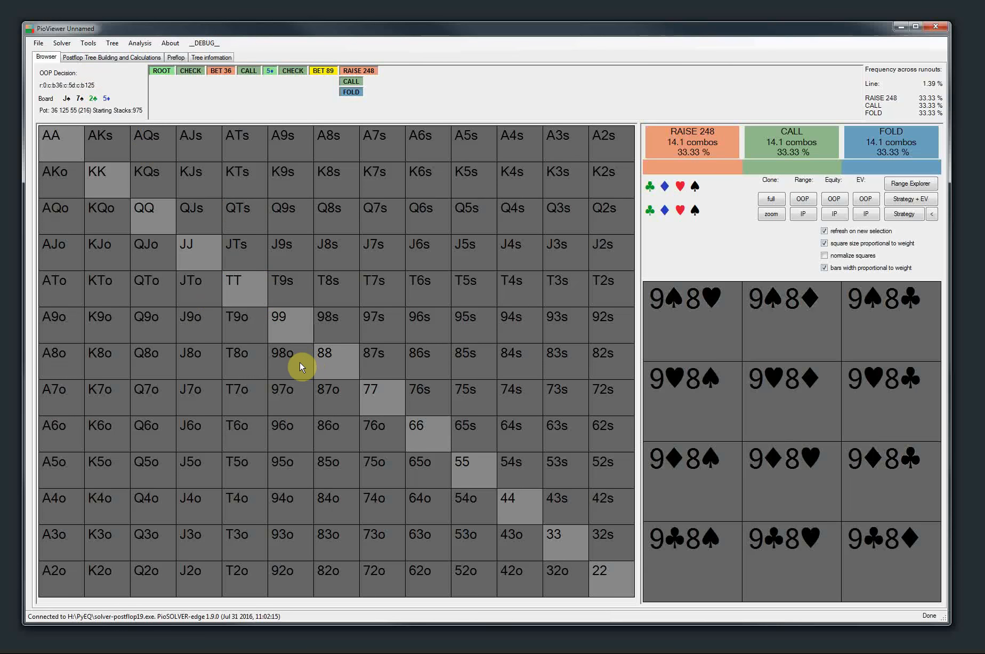
pyautogui.click(119, 57)
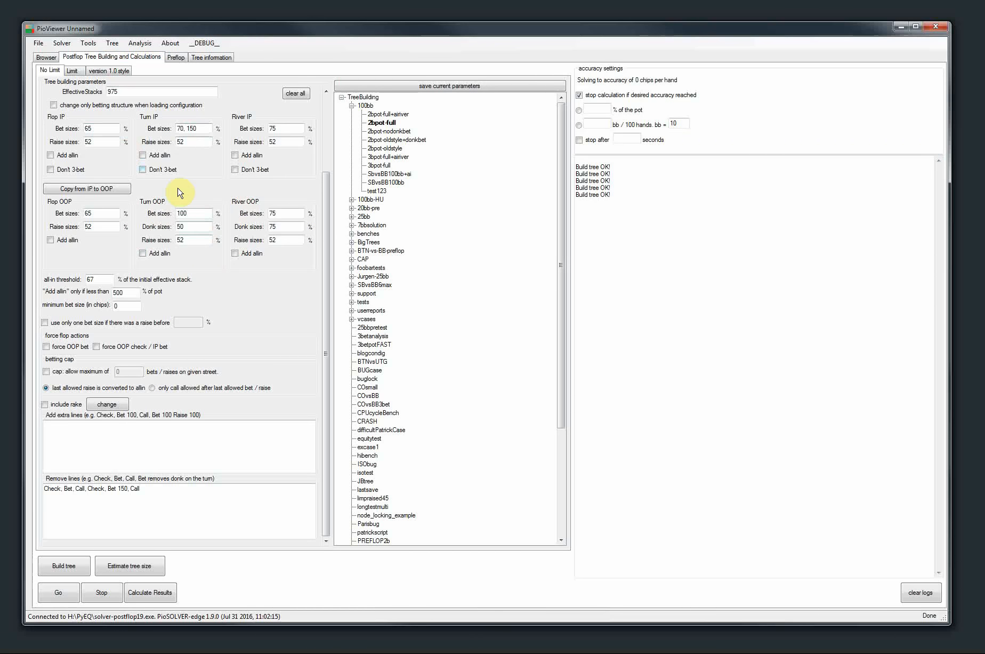
# Show the strategy on the hand grid and go back to IP's decision after OOP's flop check
pyautogui.click(46, 57)
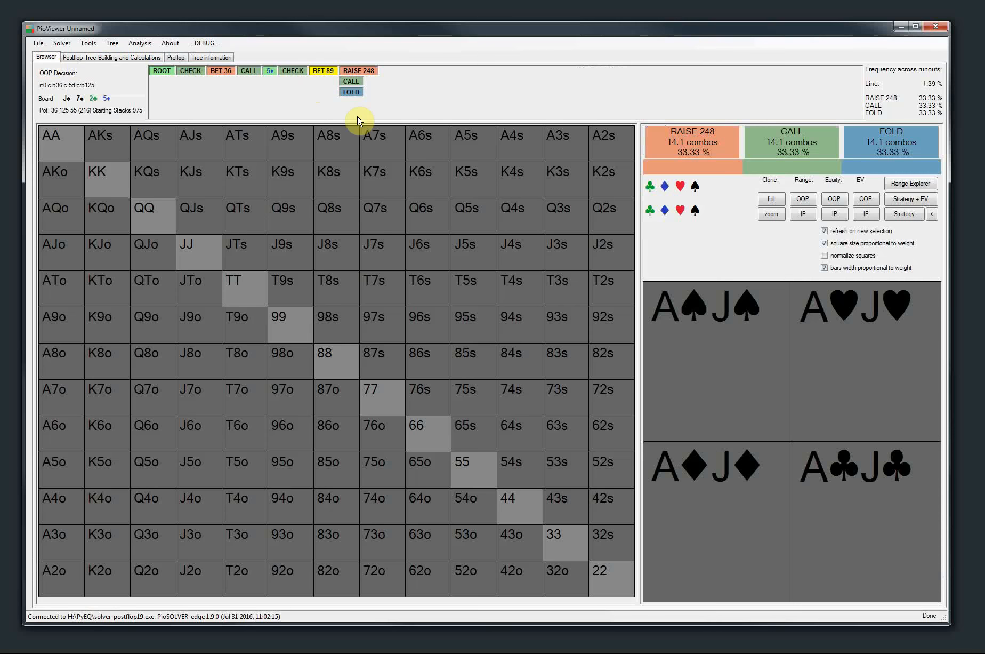
pyautogui.click(896, 213)
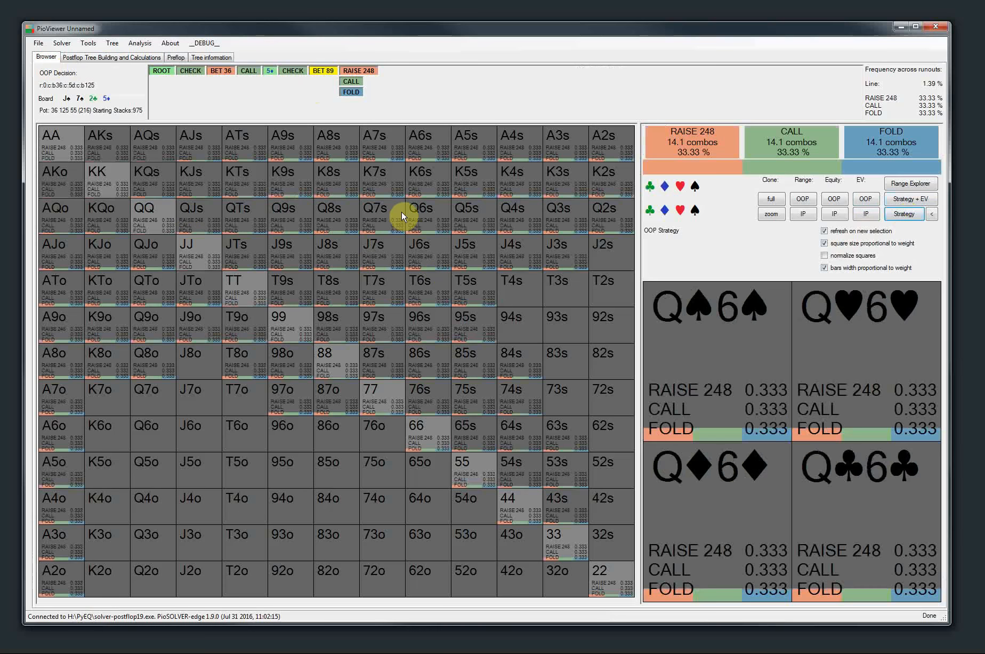
pyautogui.click(201, 74)
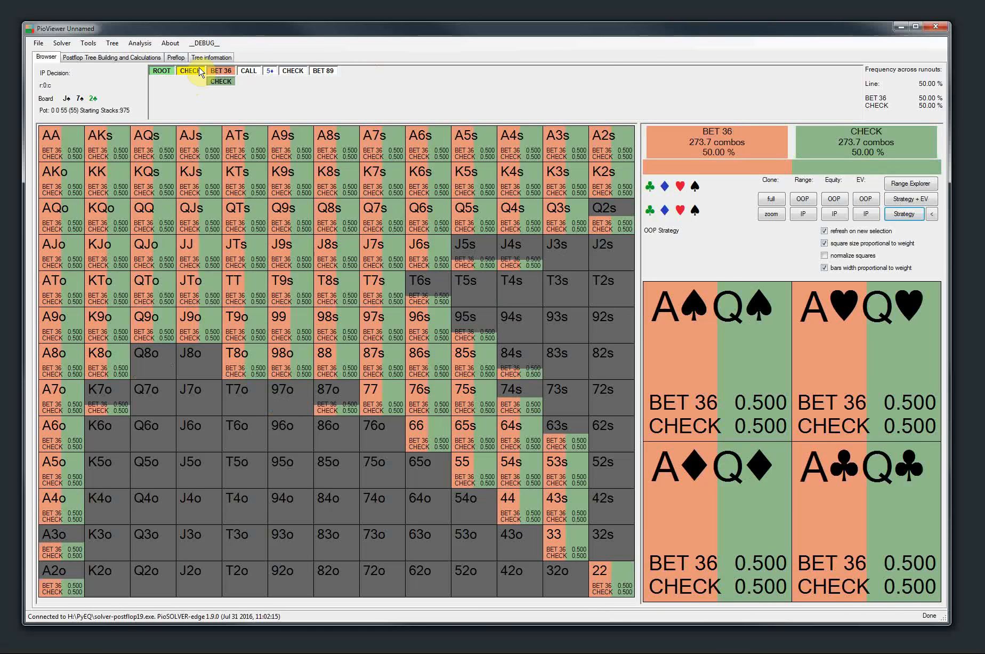
# Clear the turn and river donk sizes for OOP
pyautogui.click(111, 57)
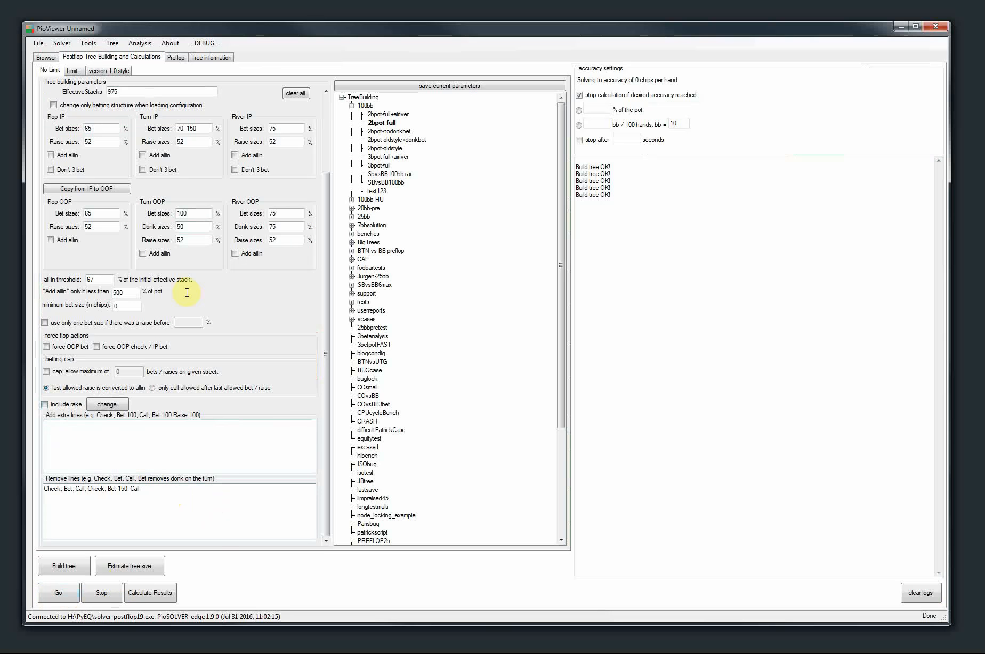
pyautogui.doubleClick(192, 228)
pyautogui.press('BackSpace')
pyautogui.doubleClick(281, 226)
pyautogui.press('BackSpace')
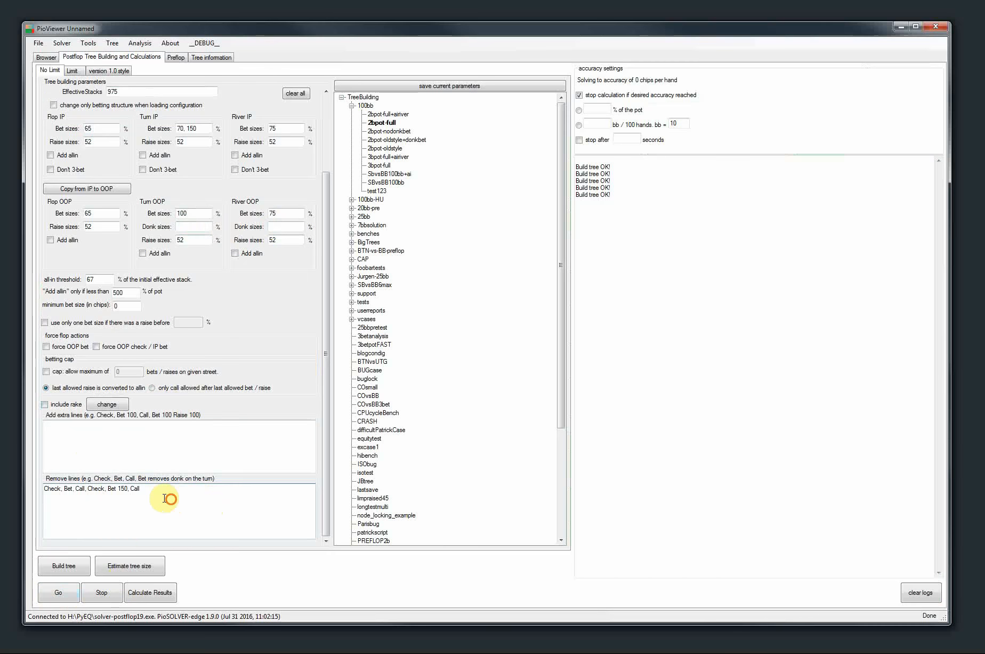
# Delete the line listed for removal and rebuild the tree
pyautogui.moveTo(167, 499); pyautogui.dragTo(46, 541)
pyautogui.press('BackSpace')
pyautogui.click(63, 564)
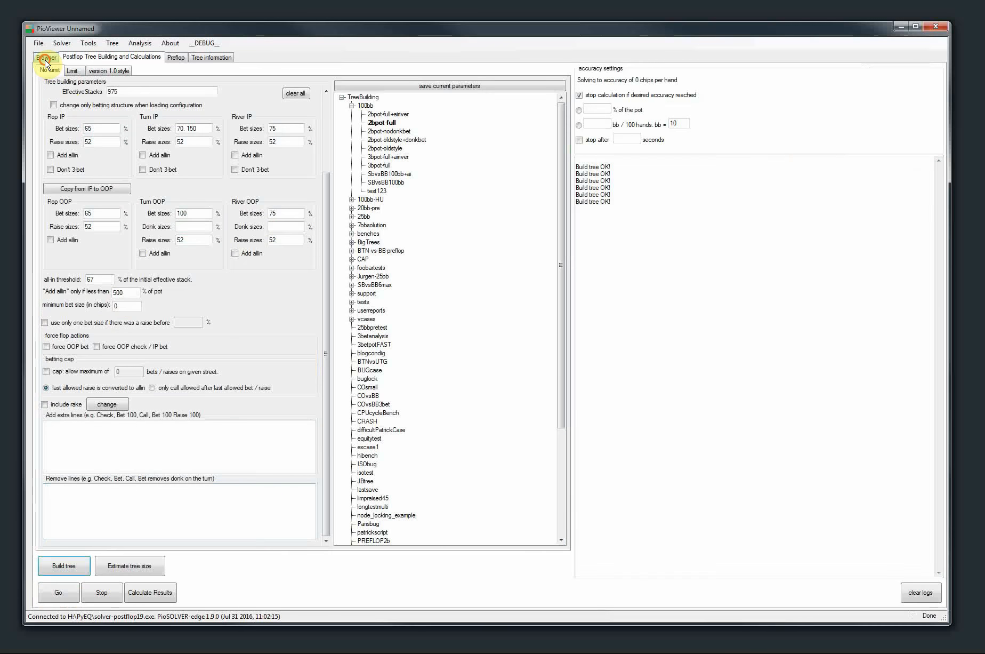
# Follow Check, Bet 36, Call, 5♦ in the tree to examine OOP's turn options without donk sizes
pyautogui.click(44, 60)
pyautogui.click(192, 82)
pyautogui.click(214, 71)
pyautogui.click(249, 82)
pyautogui.click(314, 83)
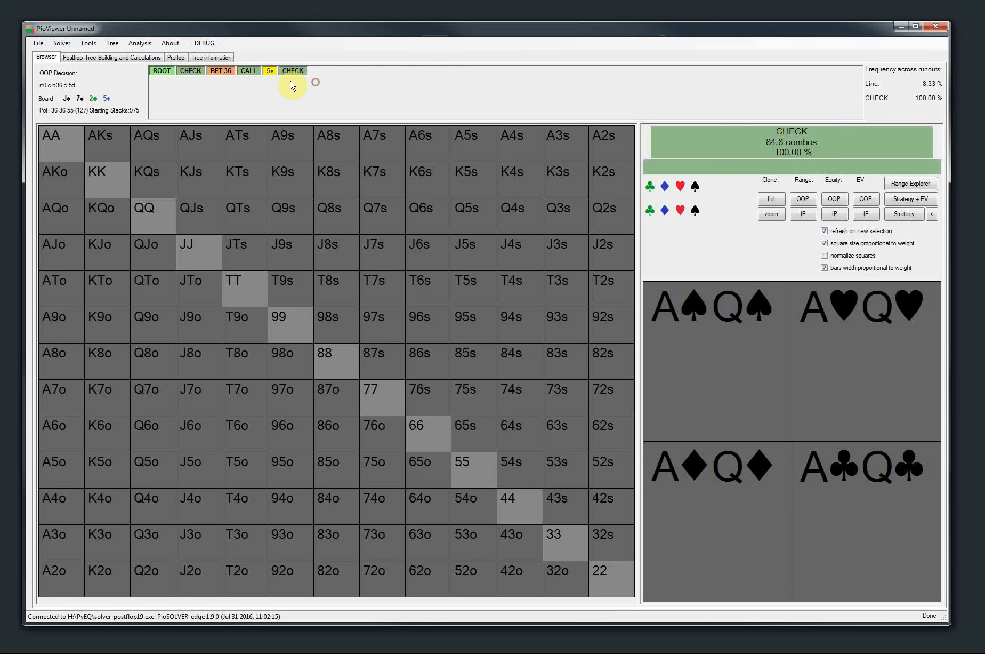
# Add "Check, Bet, Call, Bet 50" as an extra line and rebuild the tree
pyautogui.click(101, 57)
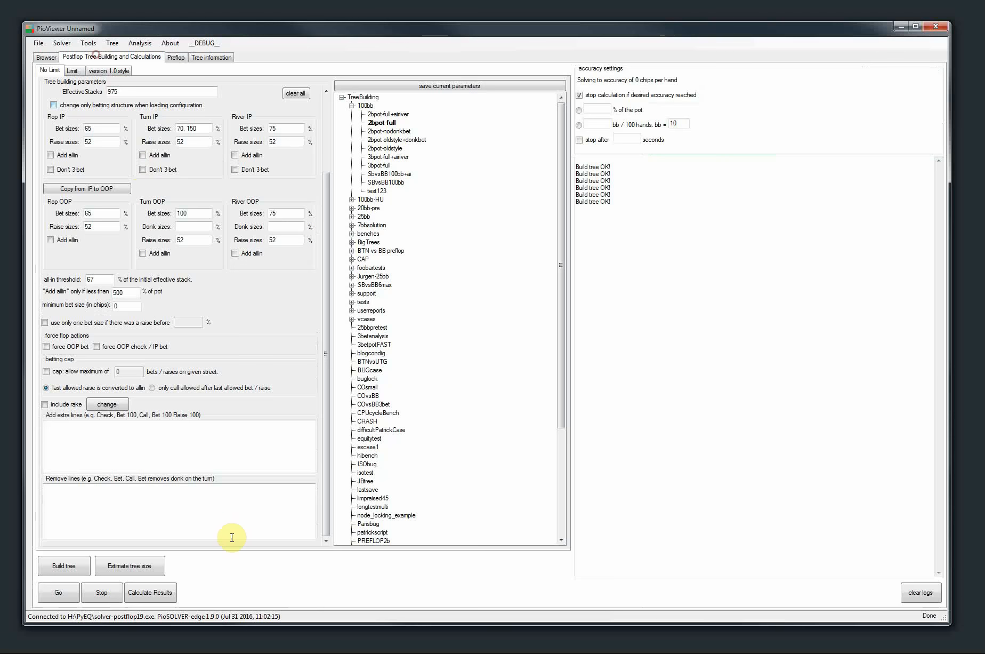
pyautogui.click(243, 434)
pyautogui.write('Check, Bet, c')
pyautogui.press('BackSpace')
pyautogui.write('Call, Bet 5')
pyautogui.click(64, 564)
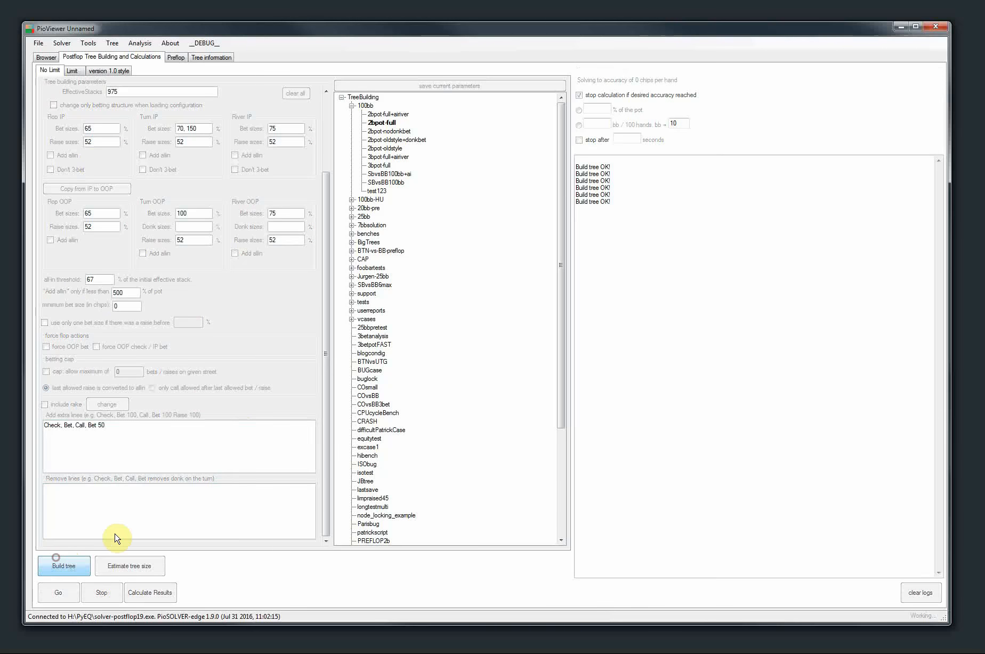
# Follow Check, Bet 36, Call, 3♦ in the tree to examine OOP's turn donk option
pyautogui.click(46, 57)
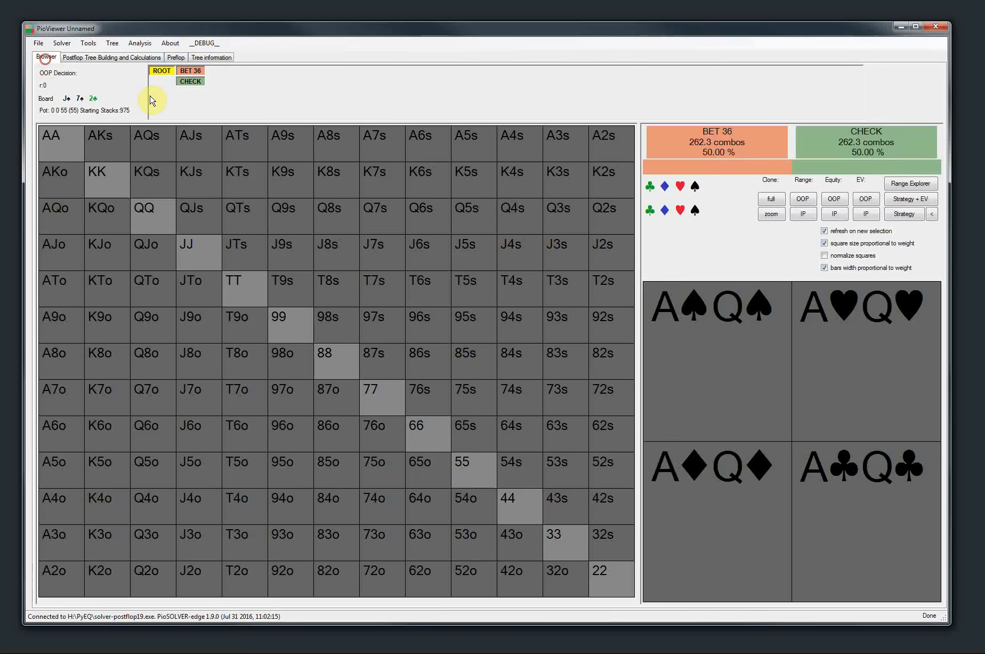
pyautogui.click(193, 82)
pyautogui.click(221, 68)
pyautogui.click(246, 81)
pyautogui.click(294, 81)
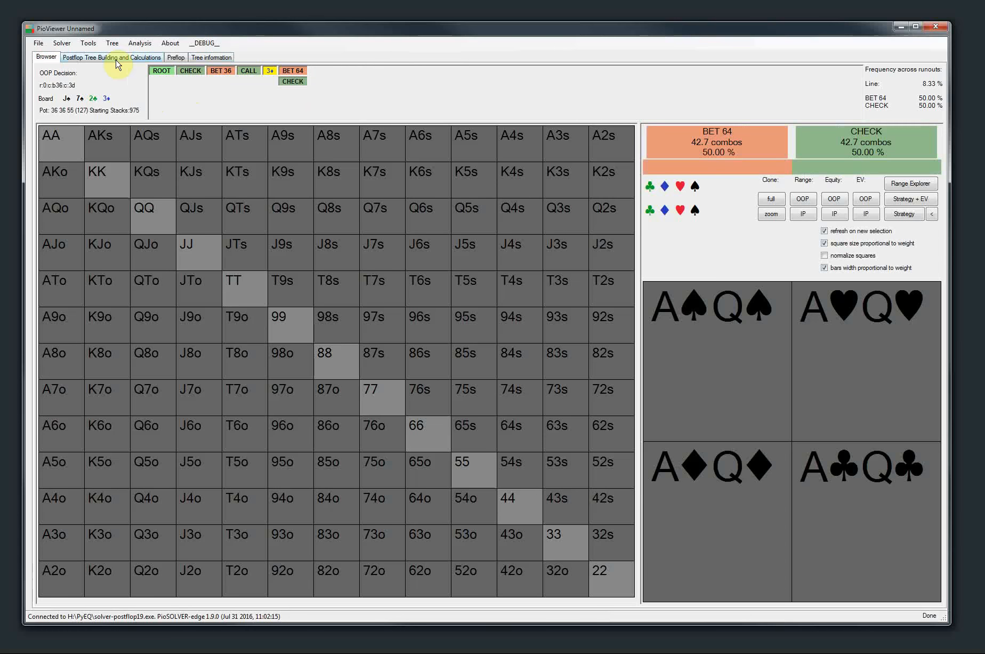
# Set the IP turn bet sizes to 50, 100
pyautogui.click(110, 57)
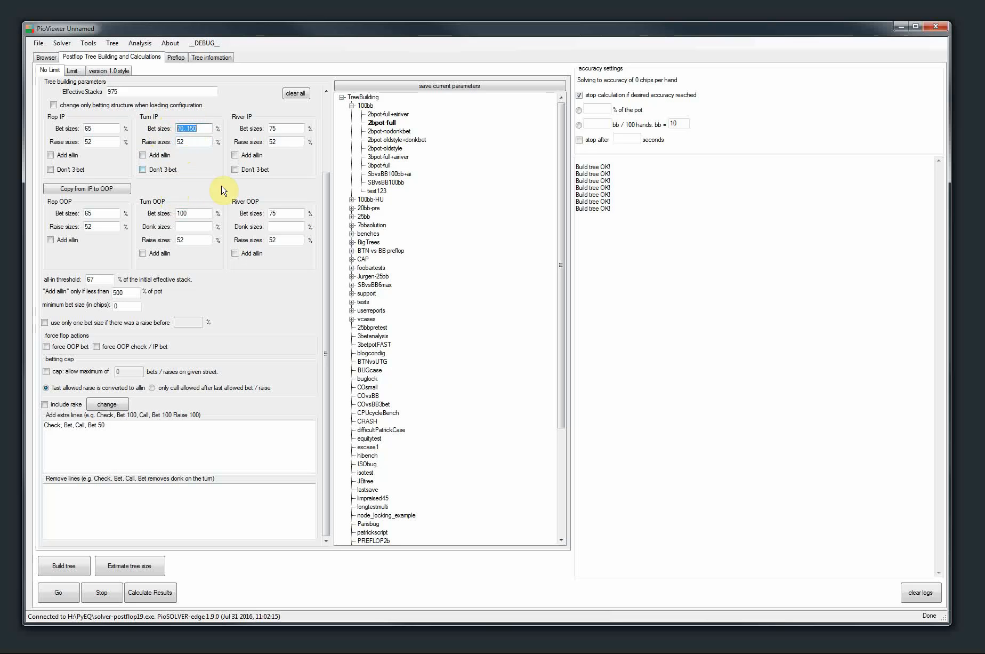
pyautogui.click(203, 128)
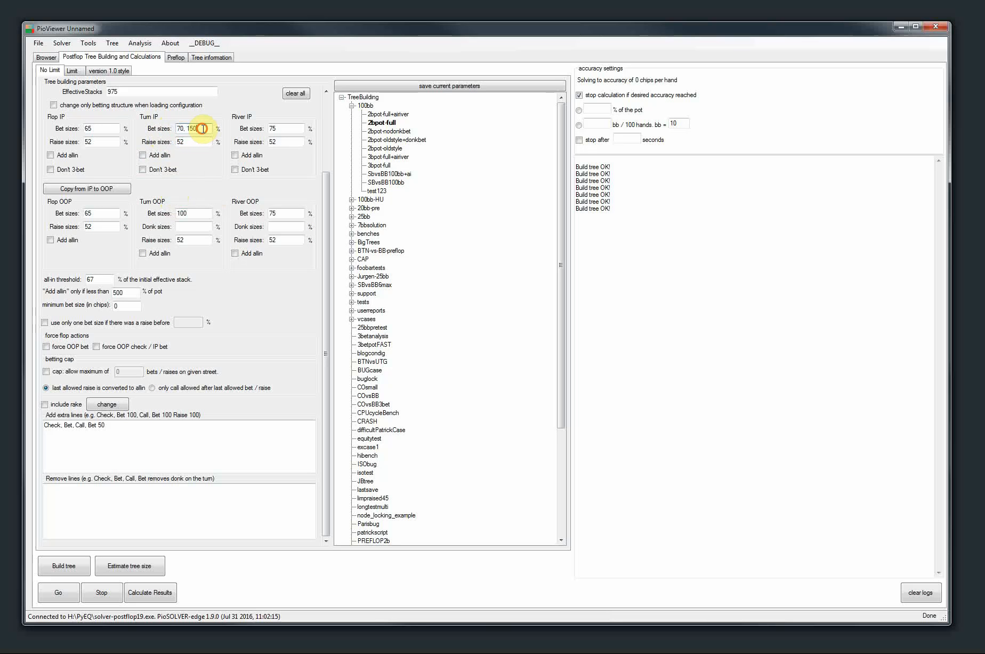
pyautogui.write('65, ')
pyautogui.write('100')
# Clear the extra line "Check, Bet, Call, Bet 50" from the lines to add
pyautogui.tripleClick(137, 432)
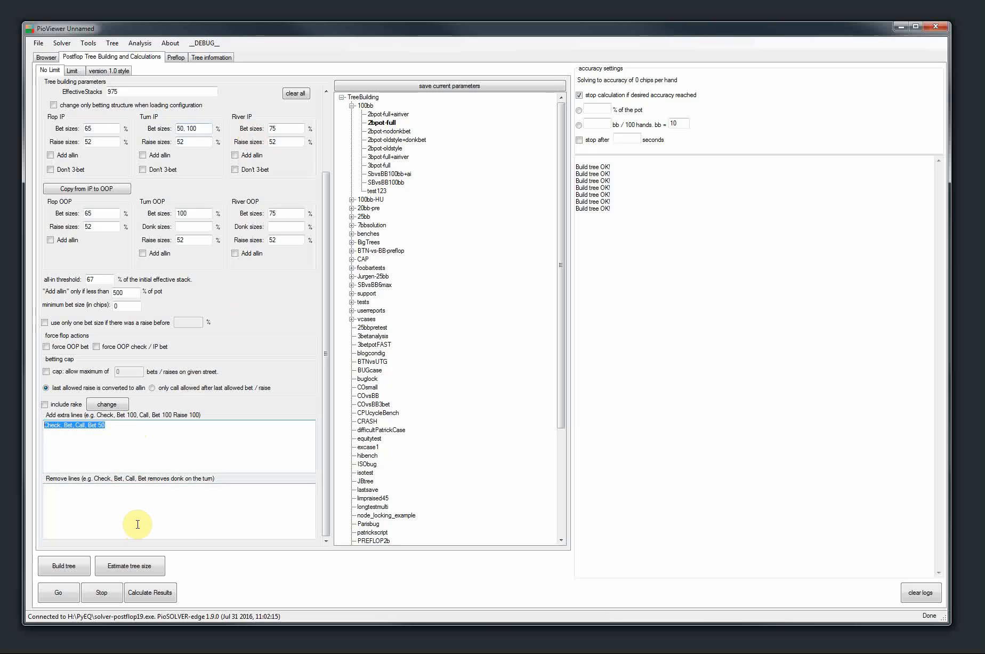
pyautogui.hotkey('ctrl', 'x')
pyautogui.click(123, 514)
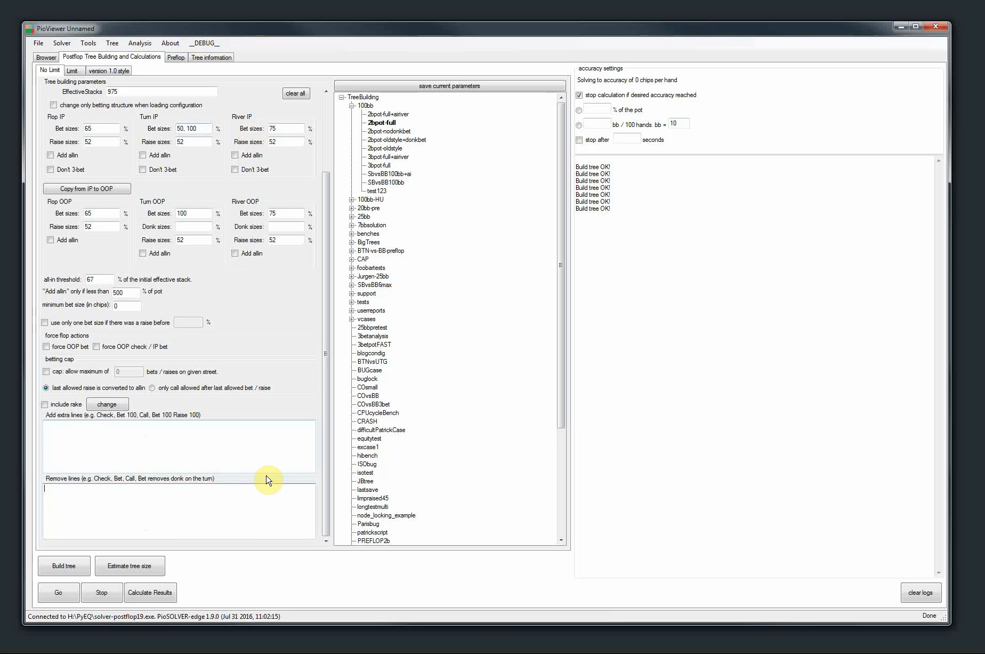
# Enter "Check, Check, Check, Bet 100" and "Check, Bet, Call, Check, Bet 50" as lines to remove and rebuild the tree
pyautogui.write('Check, ch')
pyautogui.press('BackSpace')
pyautogui.press('BackSpace')
pyautogui.write('Check, Check, Bet 100 C')
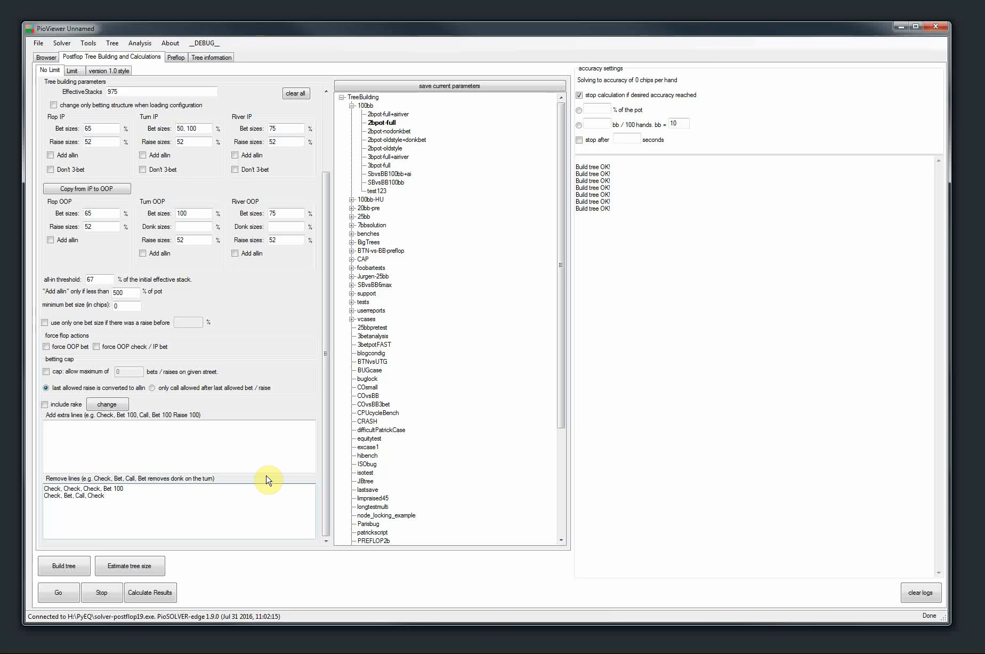
pyautogui.write(', Bet 50')
pyautogui.click(51, 567)
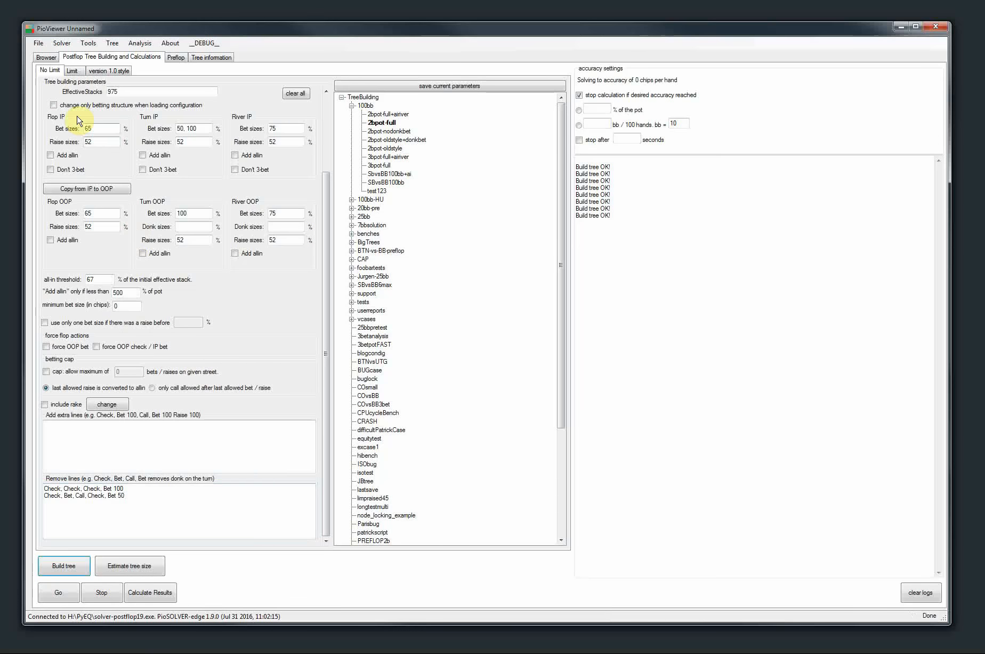
# Follow Check, Check, 3♦, Check in the tree to examine IP's turn bet options after a checked flop
pyautogui.click(46, 57)
pyautogui.click(190, 81)
pyautogui.click(221, 81)
pyautogui.click(261, 84)
pyautogui.click(267, 82)
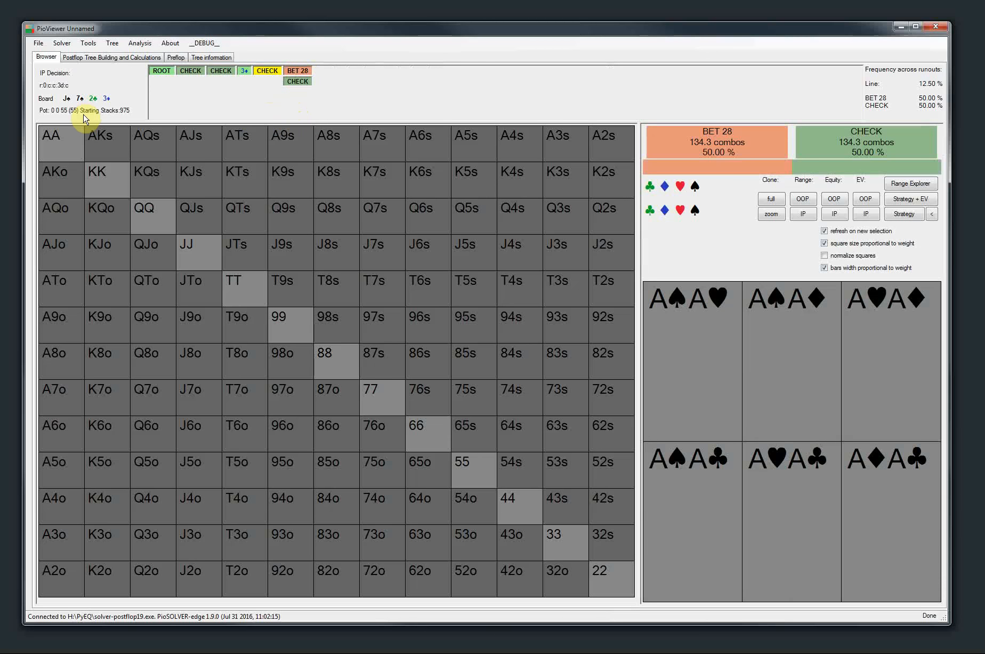
# Follow Check, Bet 36, Call, 3♦, Check in the tree to examine IP's turn bet options after a flop bet
pyautogui.click(186, 74)
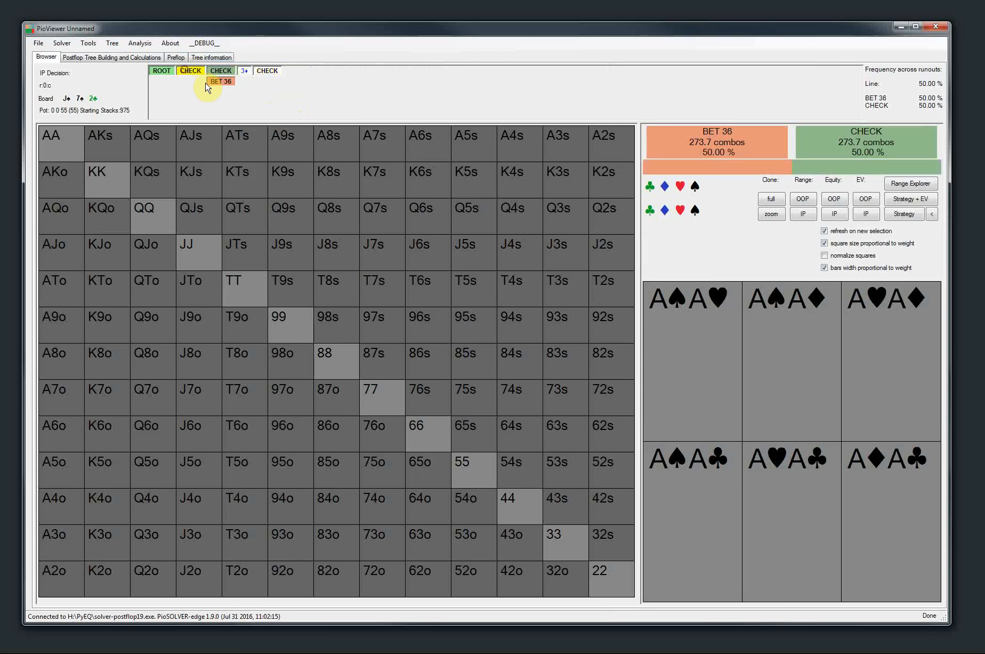
pyautogui.click(221, 81)
pyautogui.click(249, 81)
pyautogui.click(283, 82)
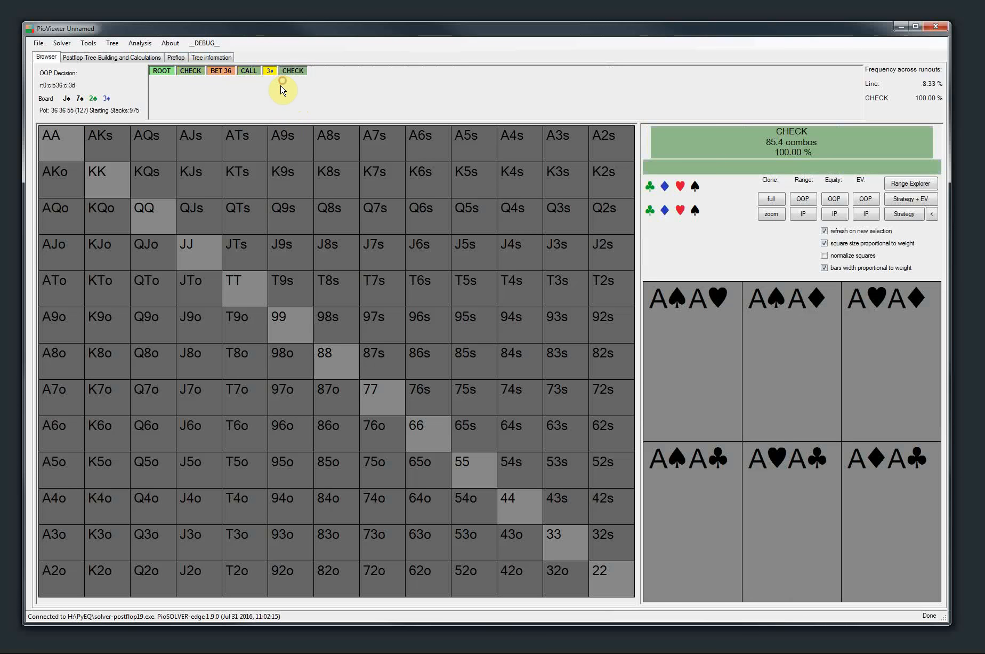
pyautogui.click(291, 72)
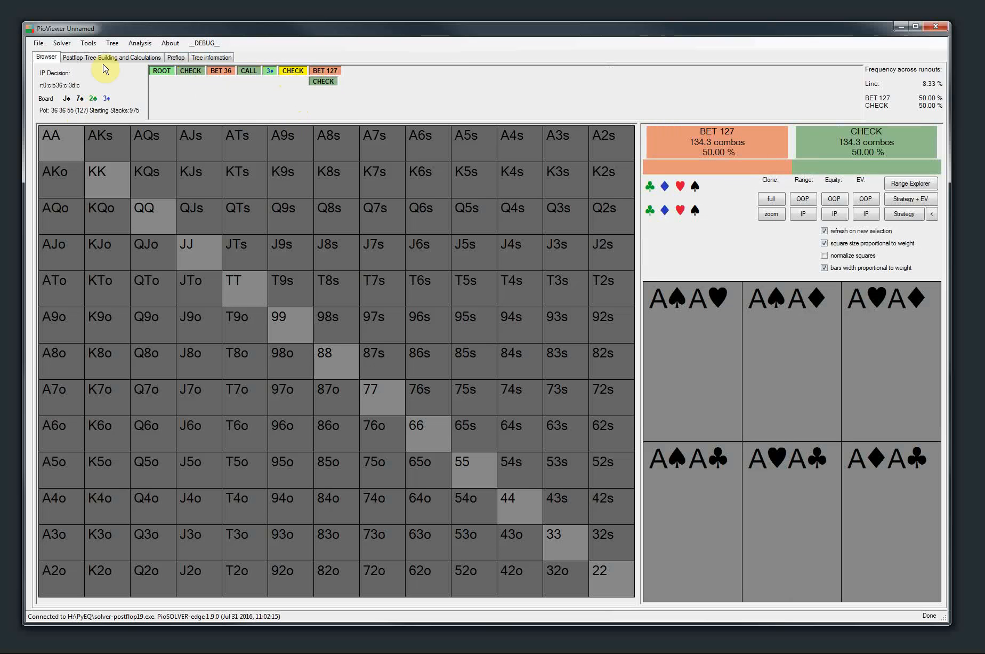
# Delete both lines from the list of lines to remove
pyautogui.click(84, 57)
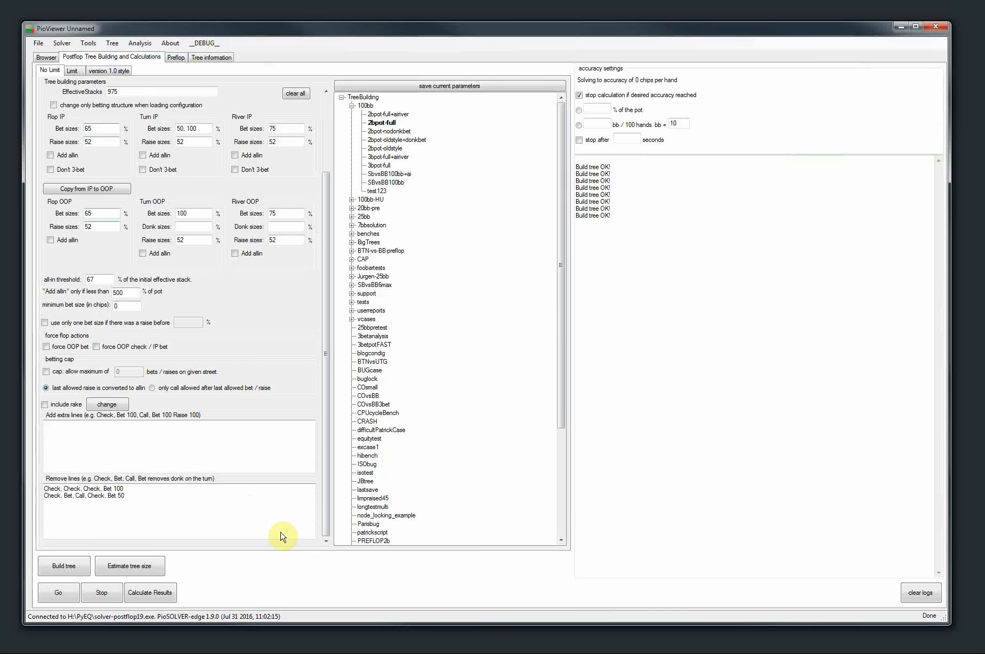
pyautogui.click(198, 129)
pyautogui.moveTo(325, 481); pyautogui.dragTo(344, 491)
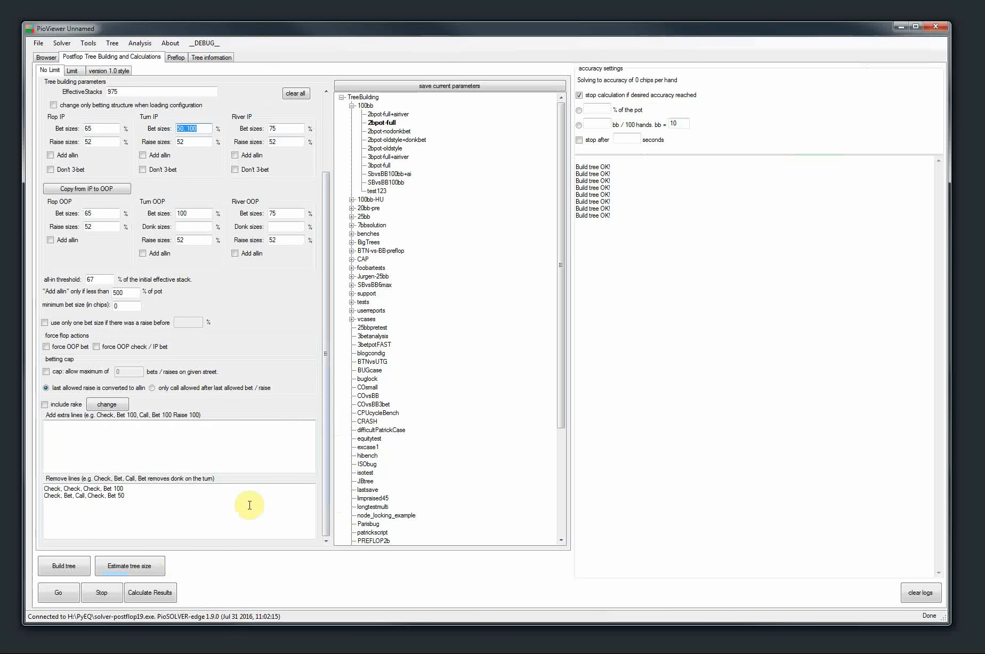
pyautogui.click(203, 516)
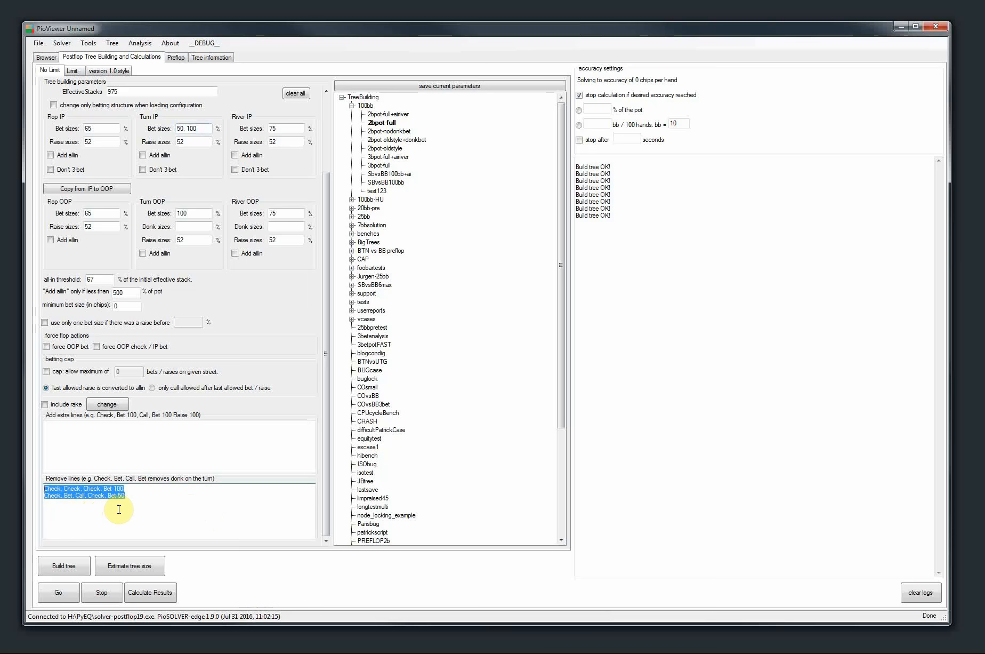
pyautogui.press('Delete')
# Load the saved buglock configuration, followed by 3betpotFAST
pyautogui.moveTo(325, 395); pyautogui.dragTo(323, 268)
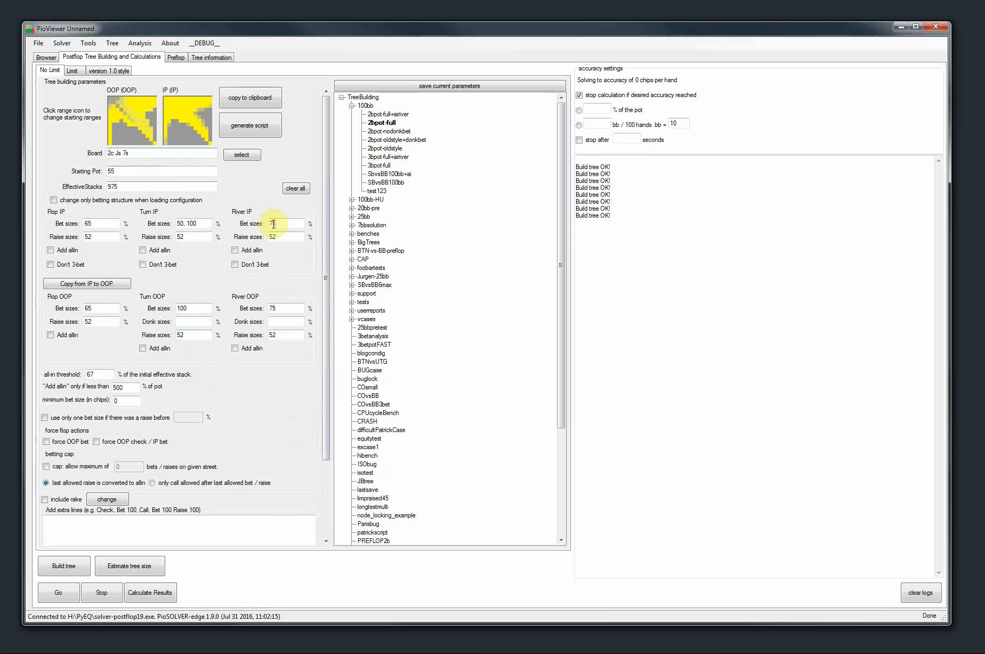
pyautogui.doubleClick(370, 378)
pyautogui.click(373, 361)
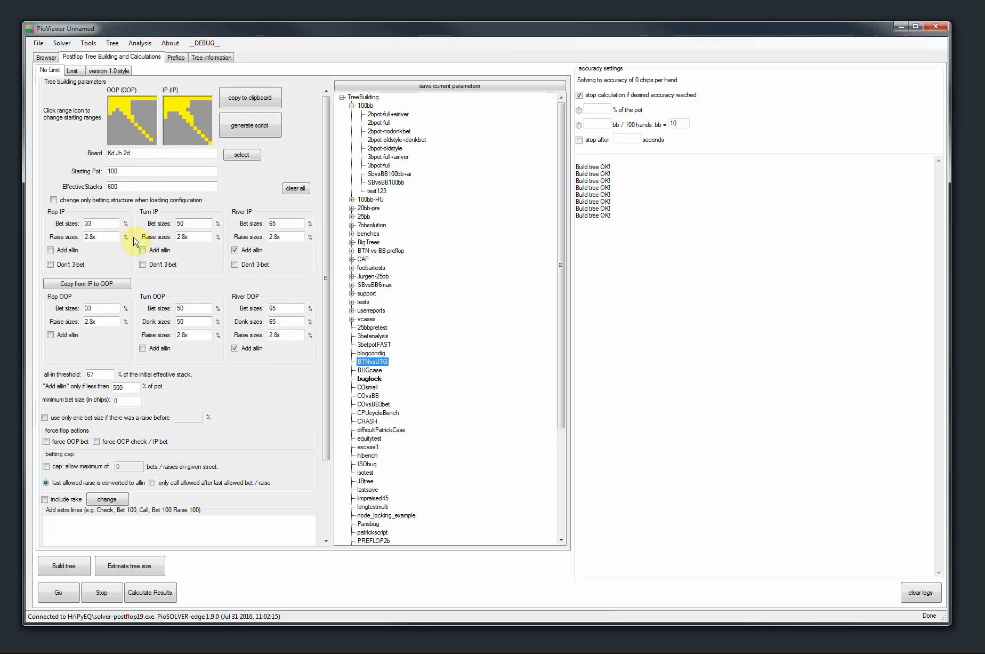
pyautogui.doubleClick(377, 344)
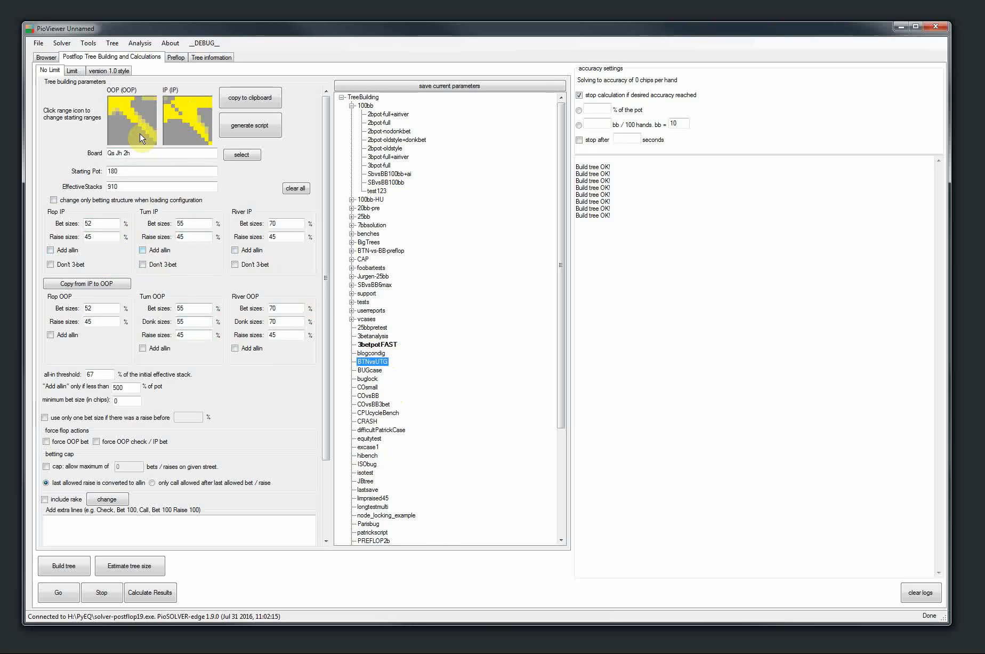
# Enable changing only the betting structure when loading a configuration, and load 3betanalysis followed by 3bpot-full+airiver
pyautogui.click(53, 200)
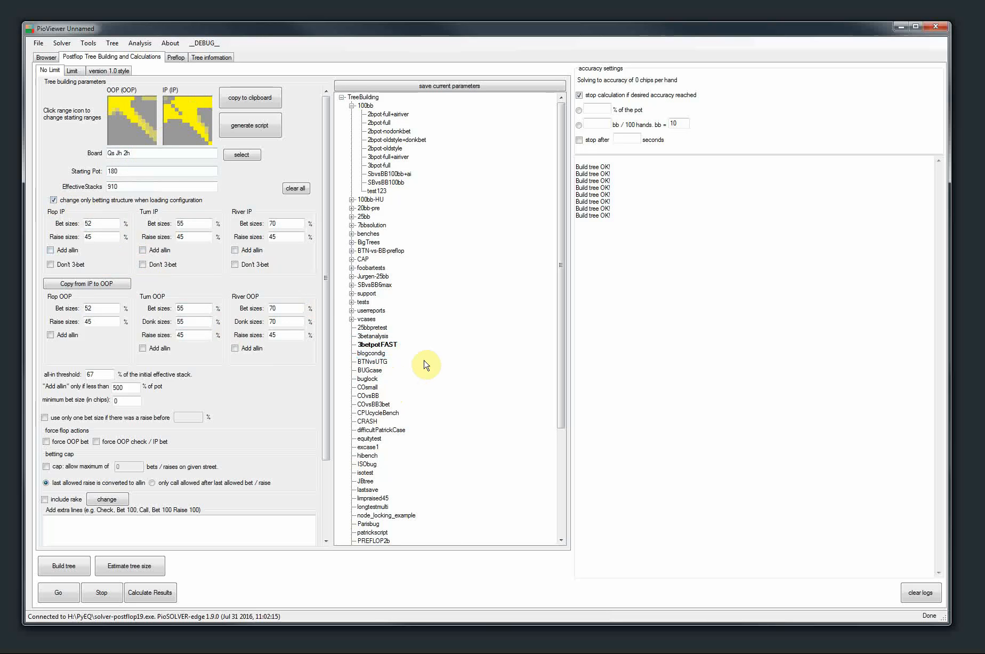
pyautogui.click(374, 361)
pyautogui.click(373, 387)
pyautogui.click(374, 406)
pyautogui.click(376, 439)
pyautogui.click(389, 405)
pyautogui.click(376, 388)
pyautogui.click(376, 336)
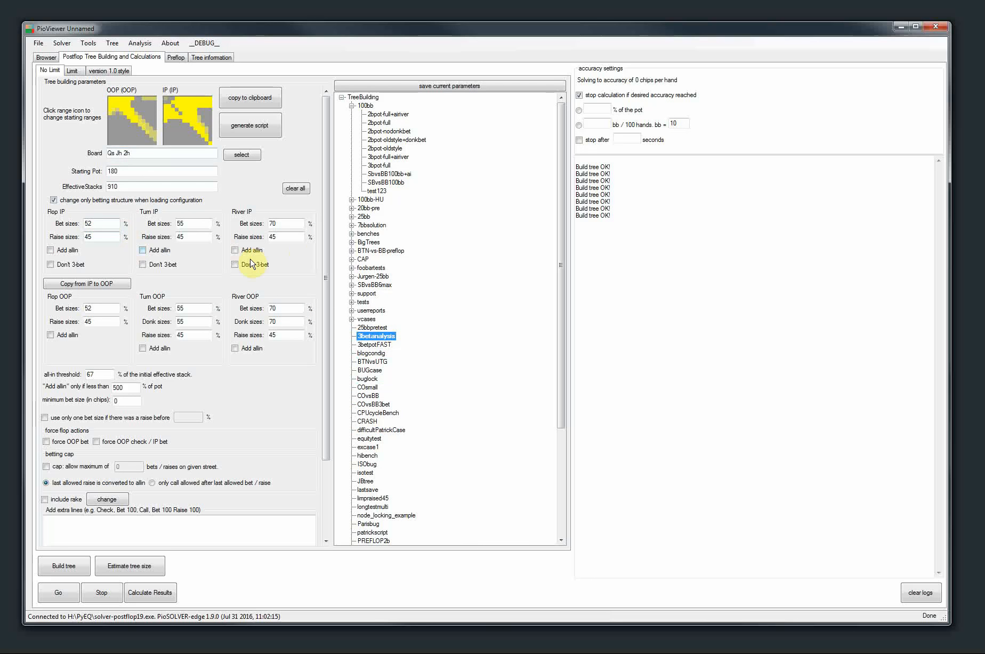
pyautogui.click(380, 141)
pyautogui.click(379, 157)
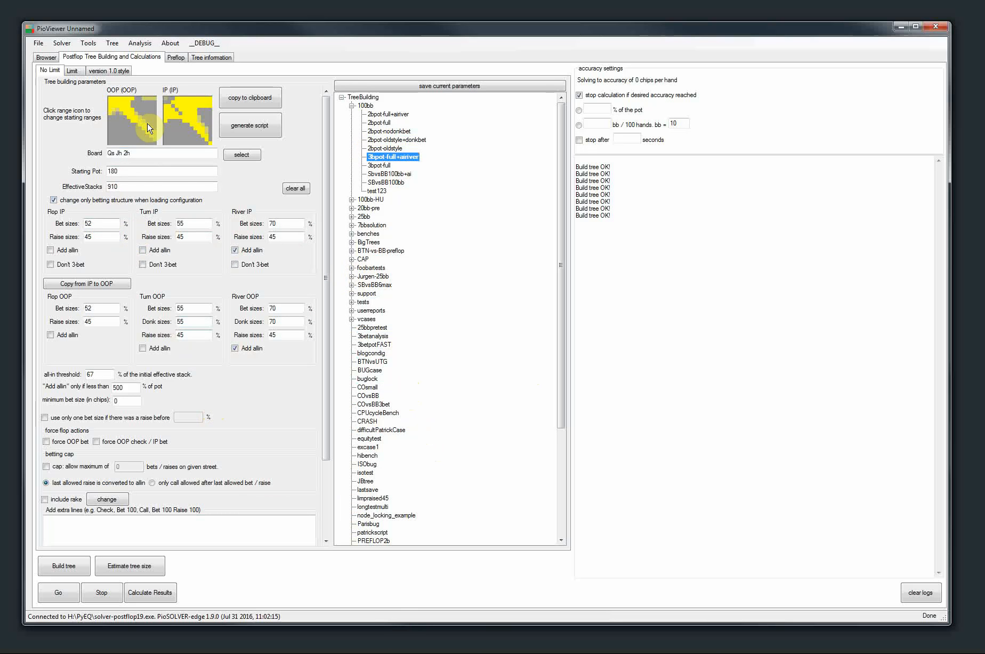
# Turn off changing only the betting structure when loading a configuration
pyautogui.click(151, 168)
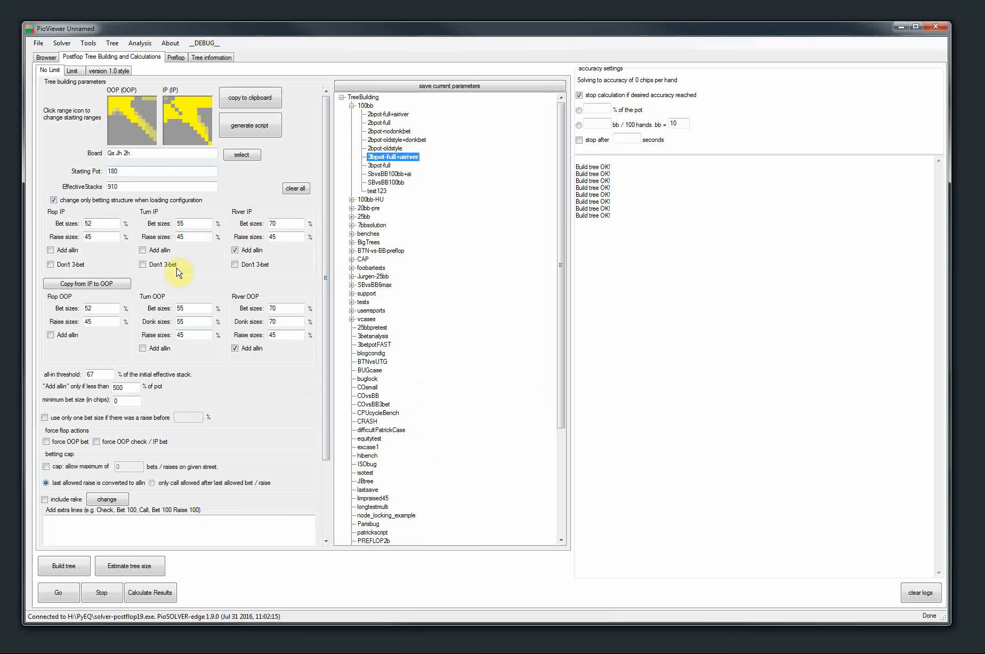
pyautogui.click(54, 199)
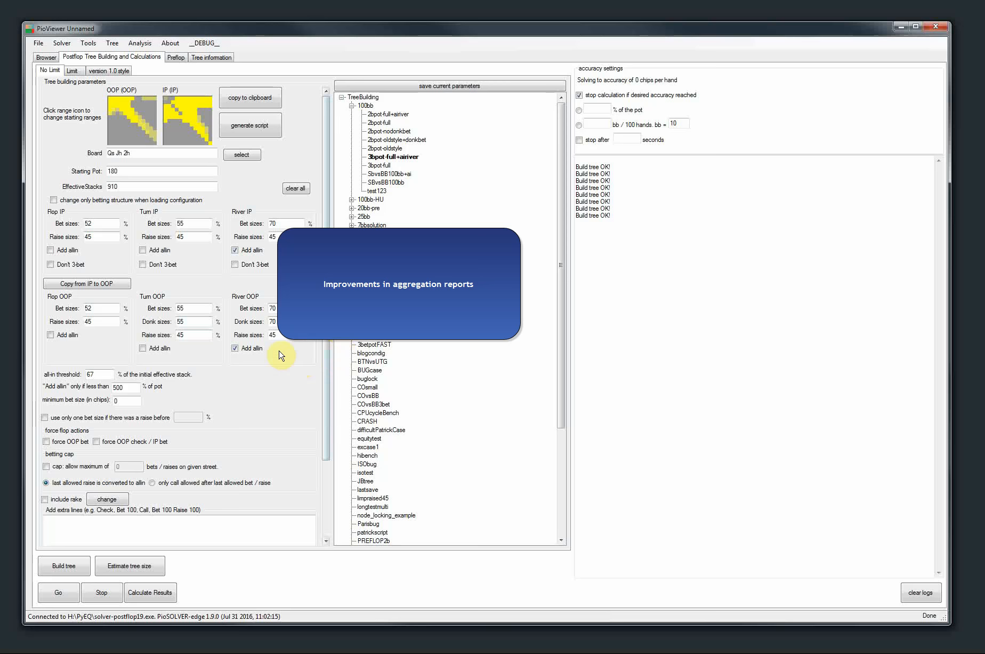
pyautogui.click(139, 44)
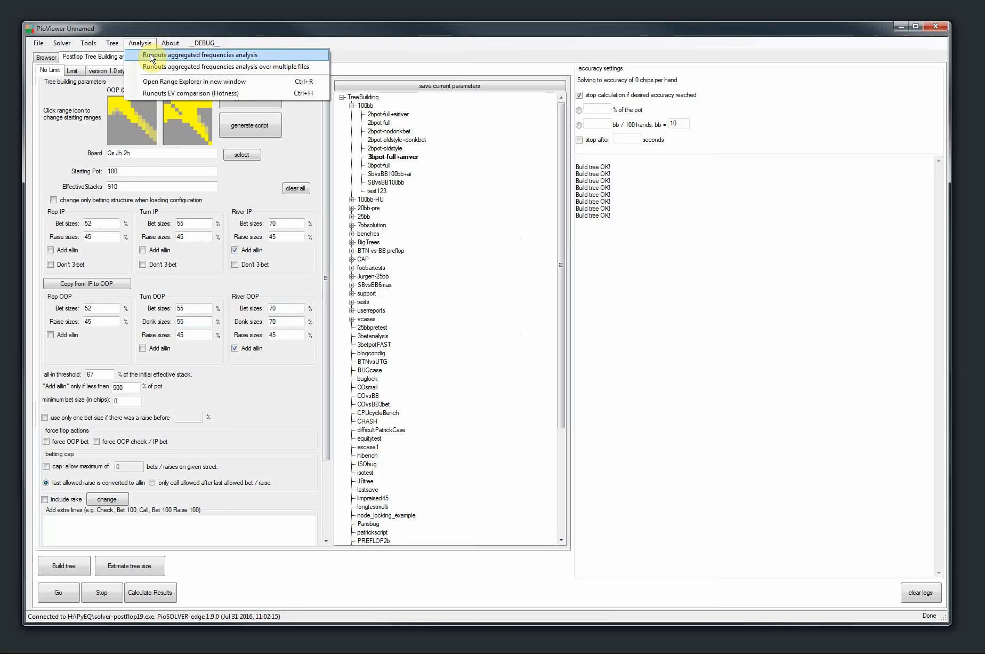
pyautogui.click(159, 56)
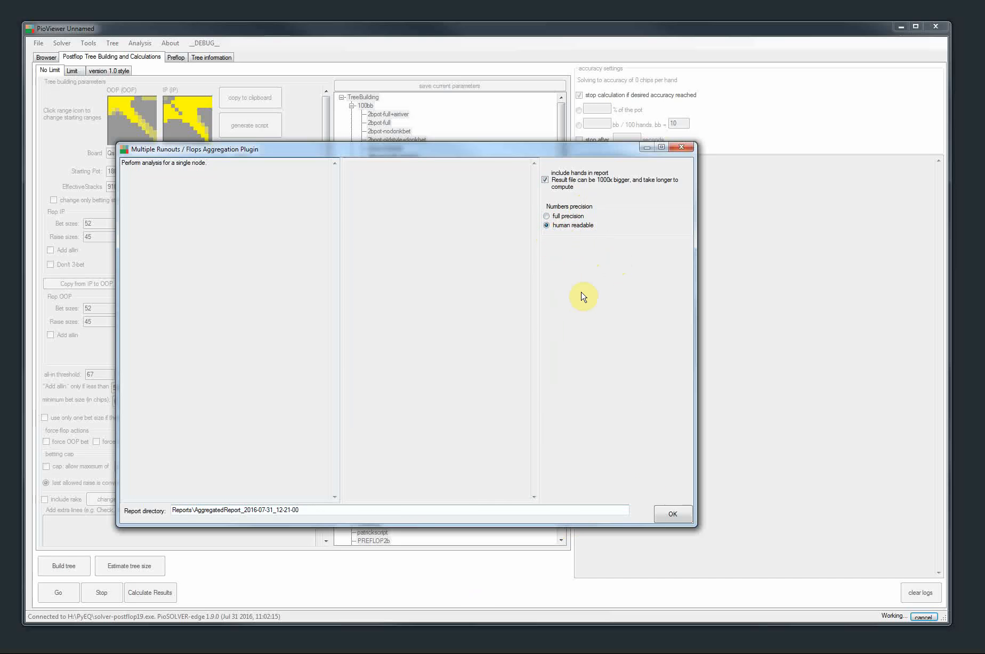
pyautogui.click(406, 507)
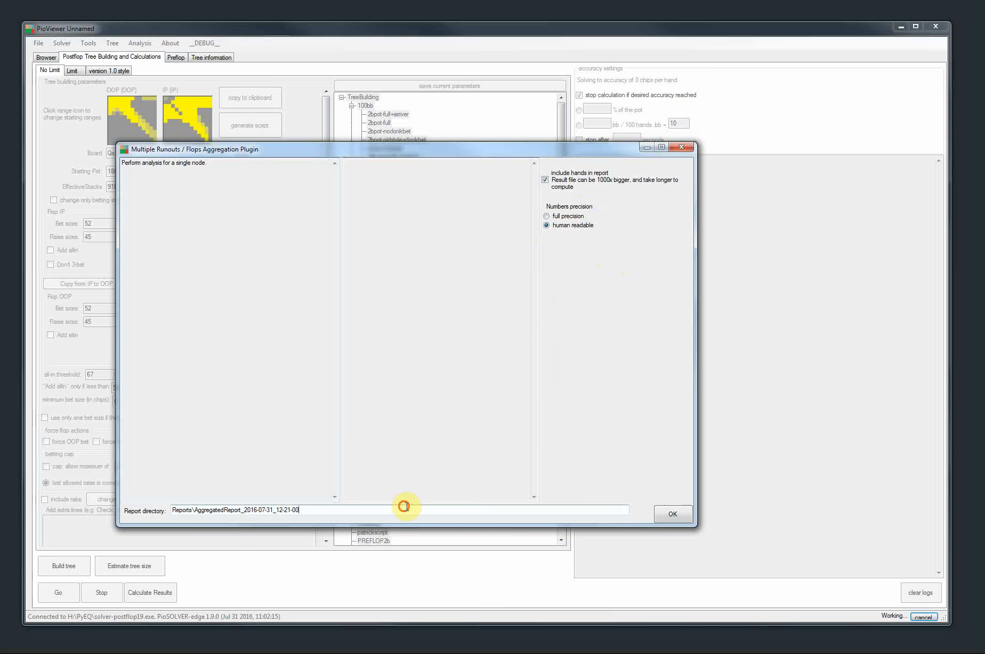
pyautogui.press('Home')
pyautogui.write('test')
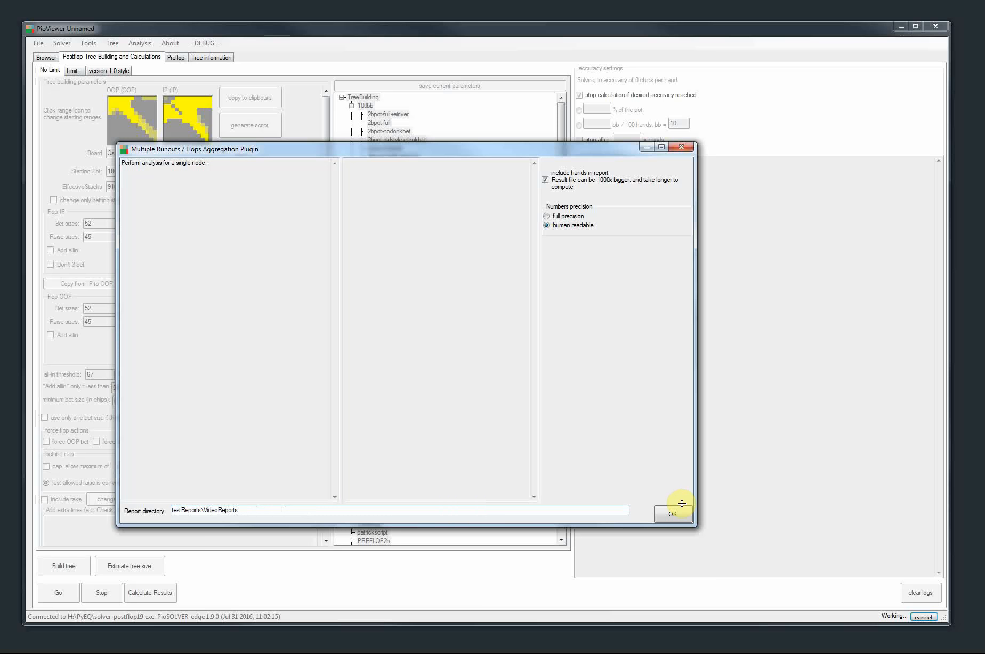
pyautogui.click(681, 147)
# Select the Bet 127 turn node after Check, Bet 36, Call, 3♦, Check in the tree browser
pyautogui.click(46, 57)
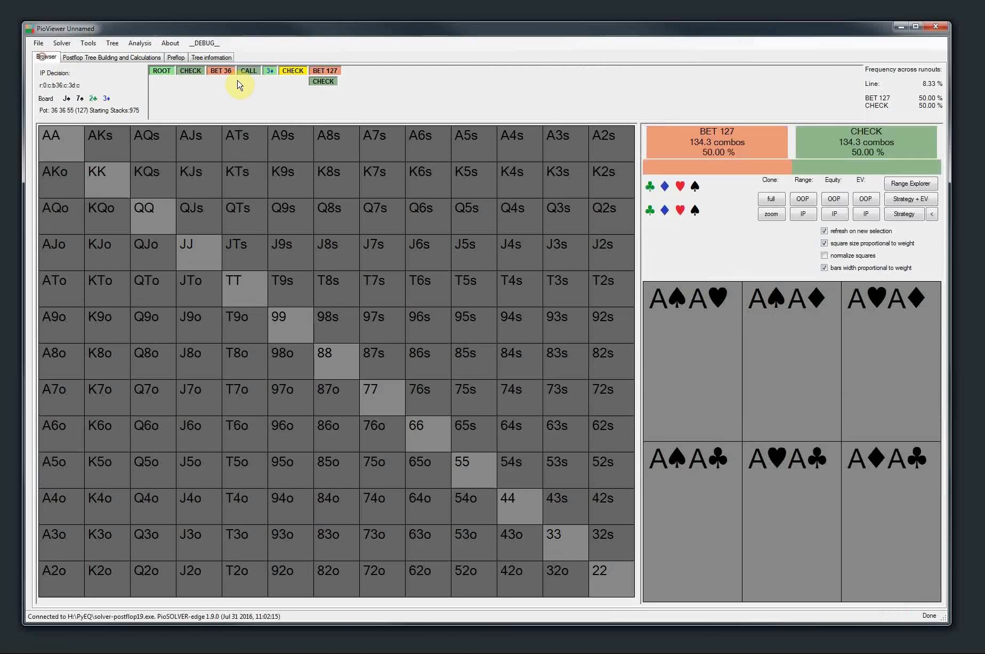
pyautogui.click(324, 71)
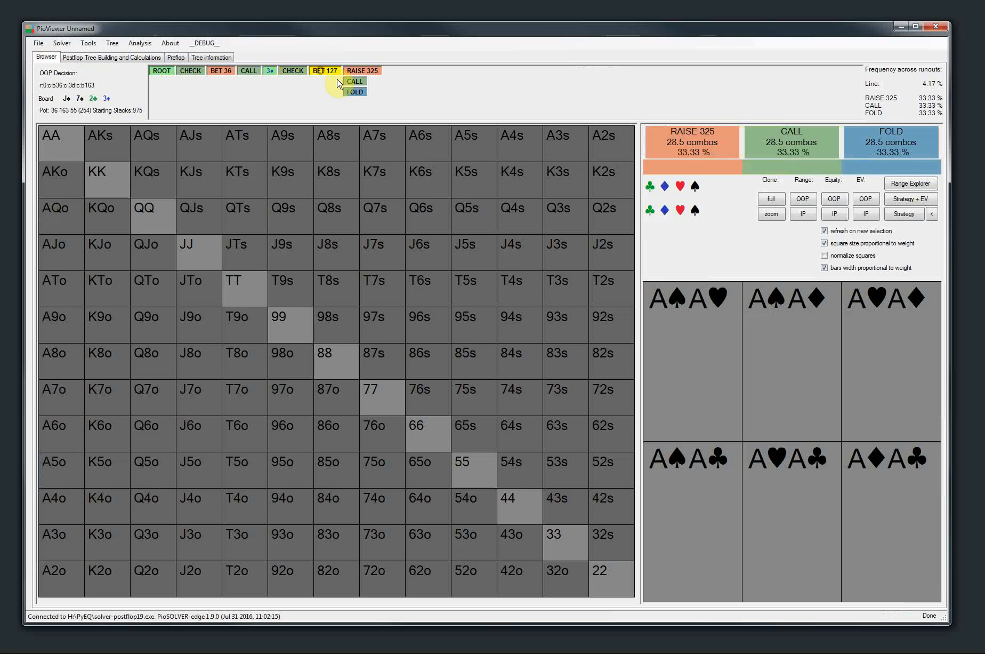
pyautogui.click(111, 43)
pyautogui.moveTo(143, 49)
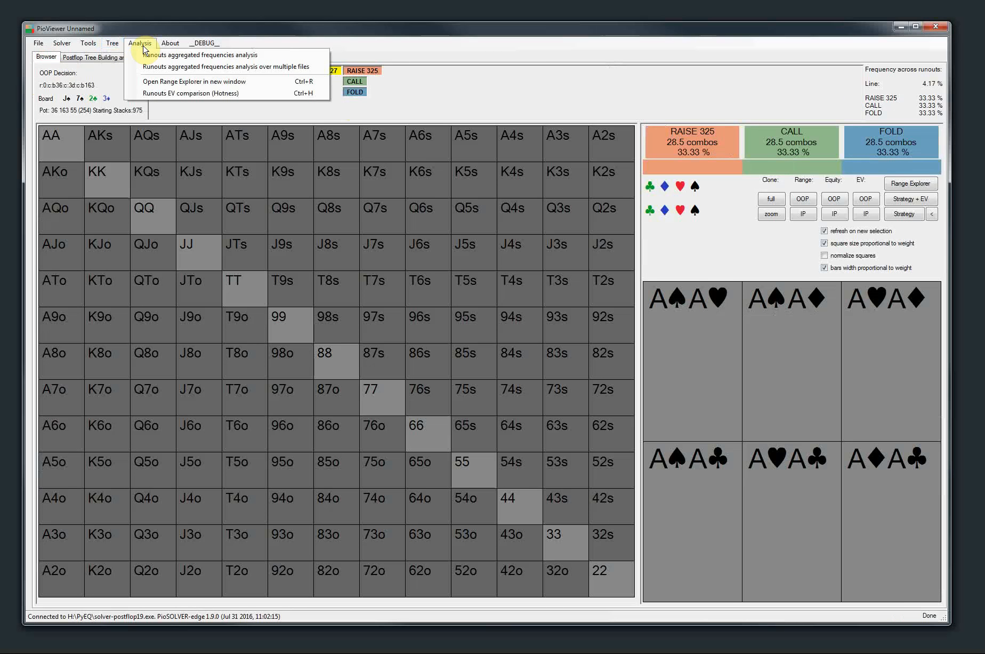
pyautogui.click(335, 188)
# Run the runouts aggregated frequencies analysis for the selected node without hands in the report, and check the SolverSizes folder
pyautogui.click(113, 42)
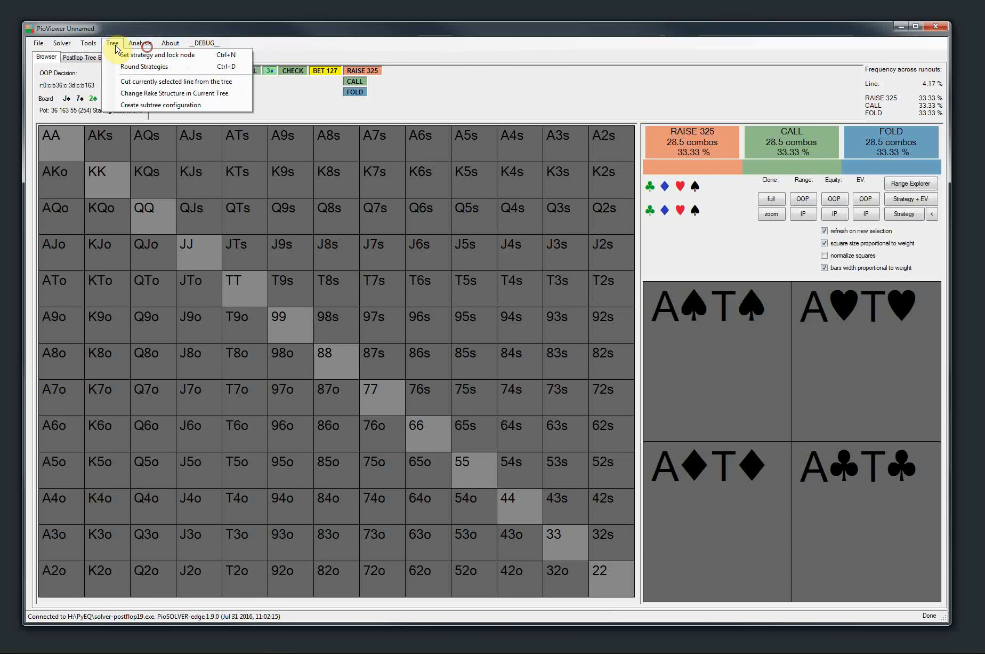
pyautogui.moveTo(139, 42)
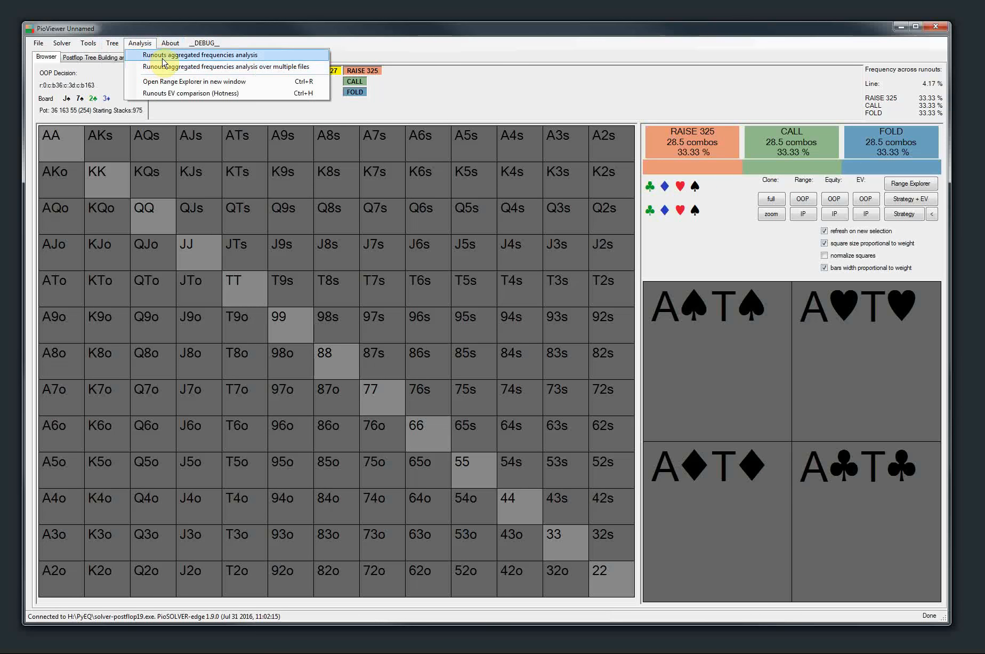
pyautogui.click(157, 55)
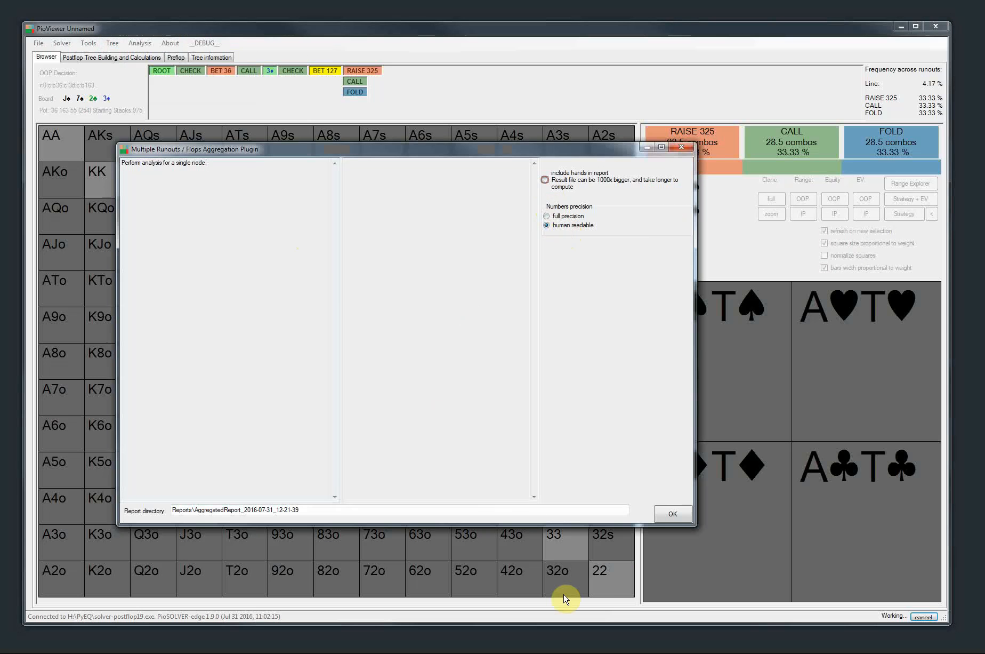
pyautogui.click(661, 512)
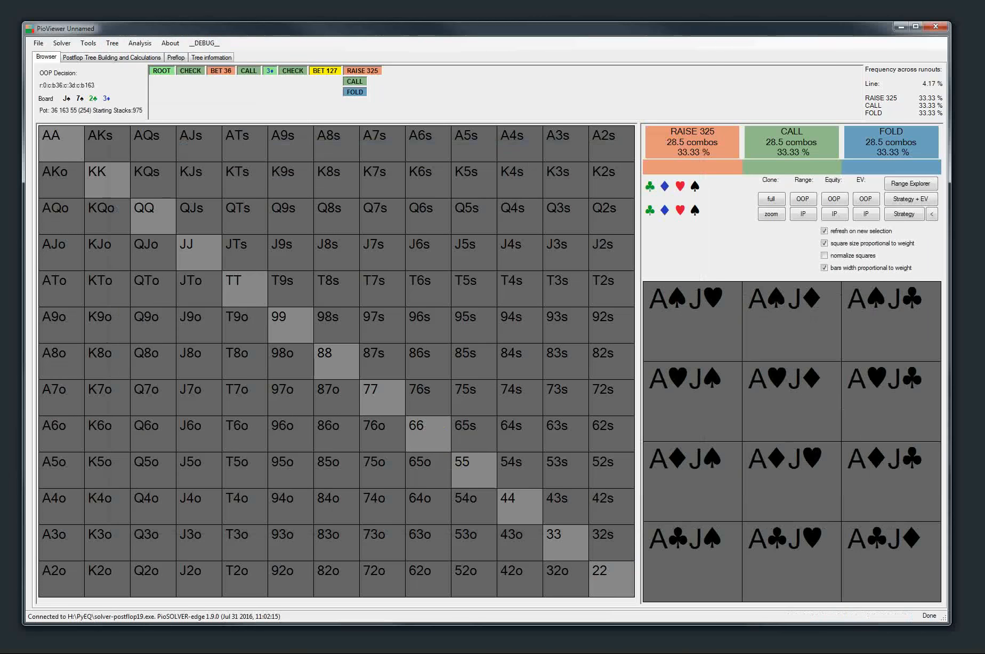
pyautogui.hotkey('alt', 'Tab')
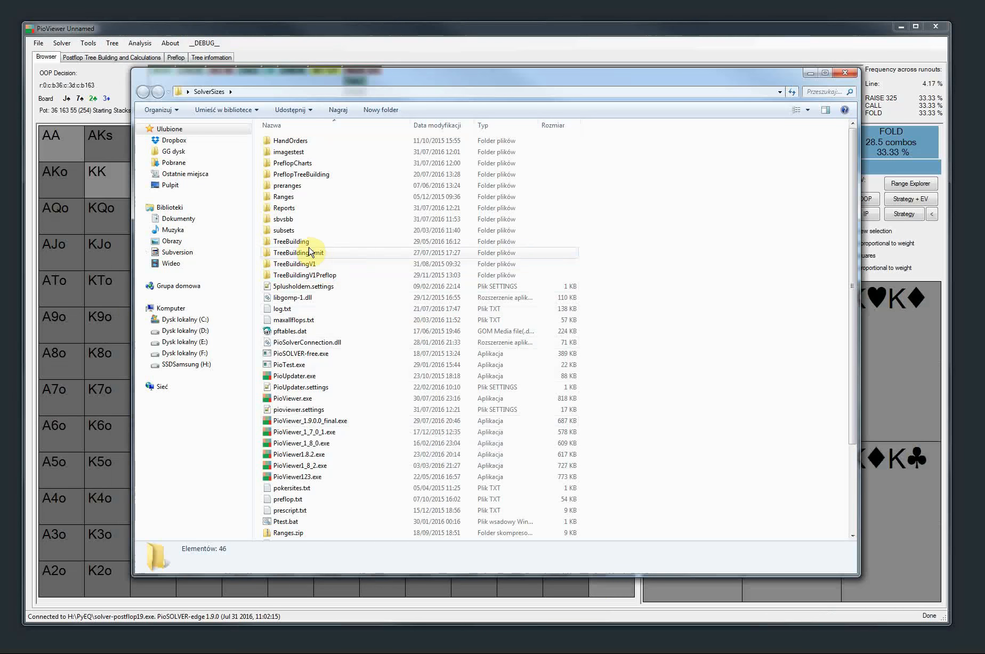
pyautogui.click(857, 73)
# Run the runouts aggregated frequencies analysis again with testReports\VideoReport as the report directory
pyautogui.click(148, 48)
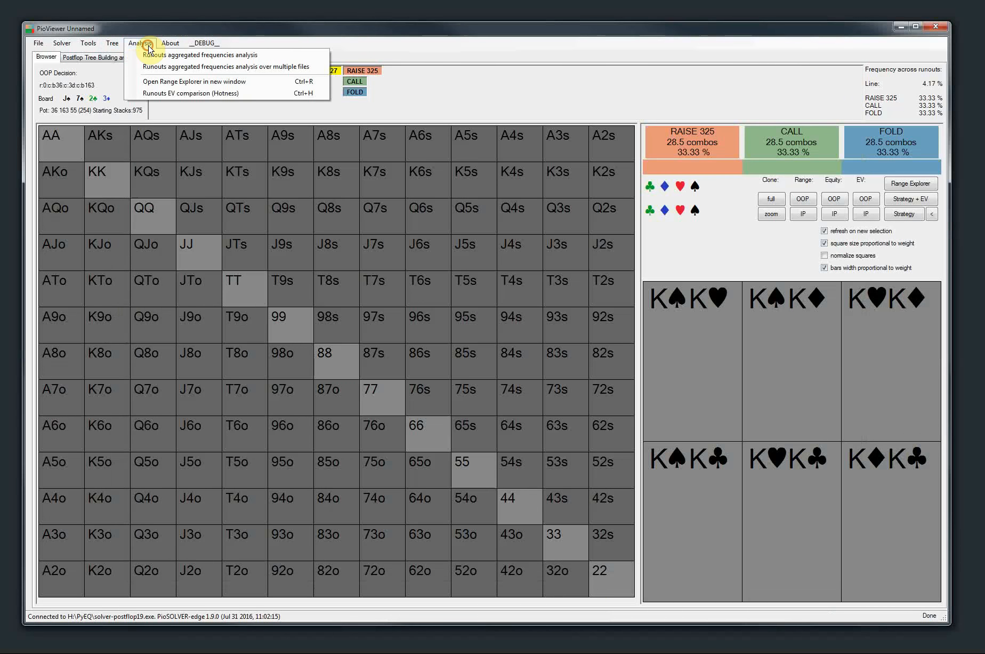
pyautogui.click(161, 56)
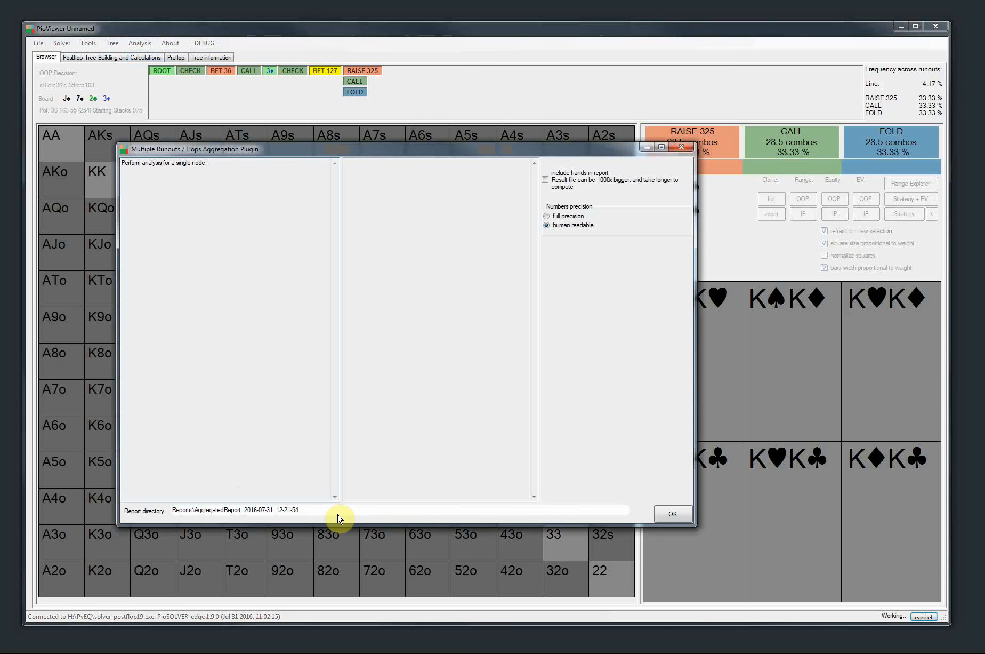
pyautogui.write('test')
pyautogui.press('End')
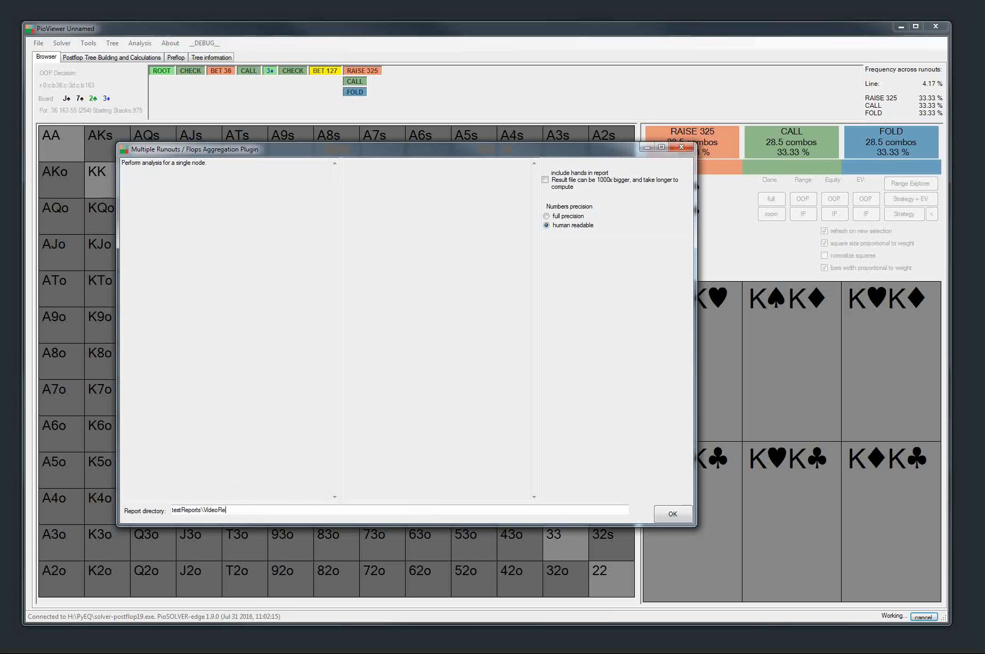
pyautogui.click(671, 513)
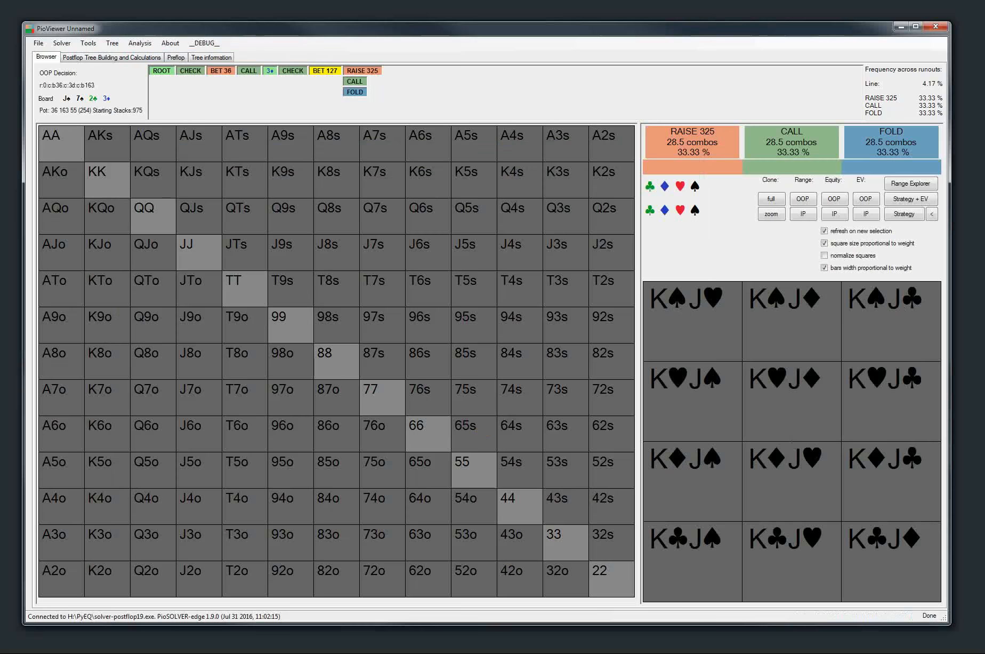
# Open report.csv from the testReports\VideoReport folder in LibreOffice Calc with the default import settings
pyautogui.hotkey('alt', 'Tab')
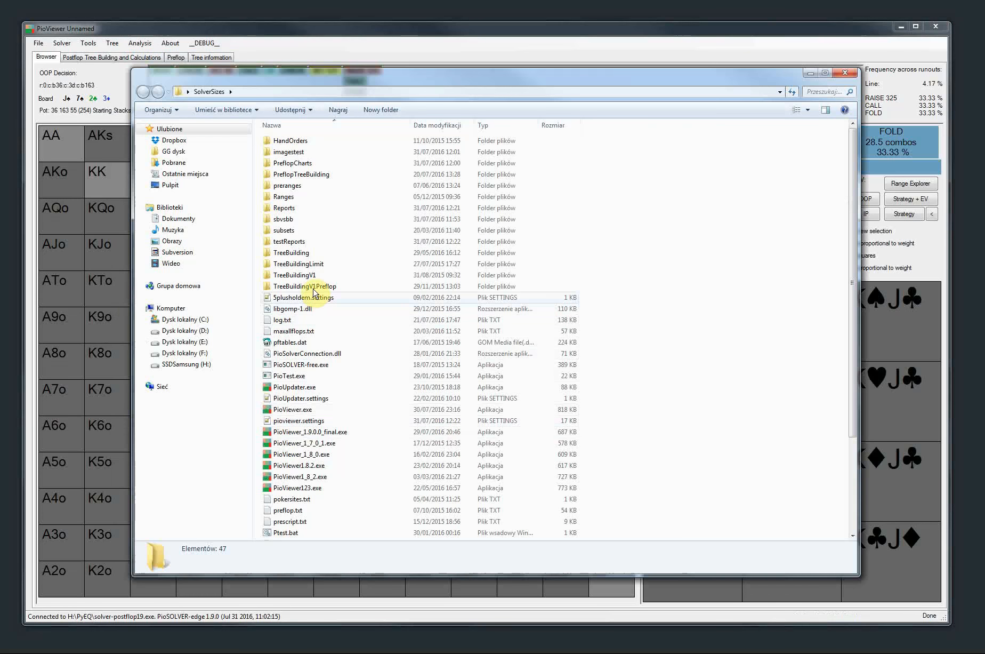
pyautogui.doubleClick(298, 242)
pyautogui.doubleClick(299, 142)
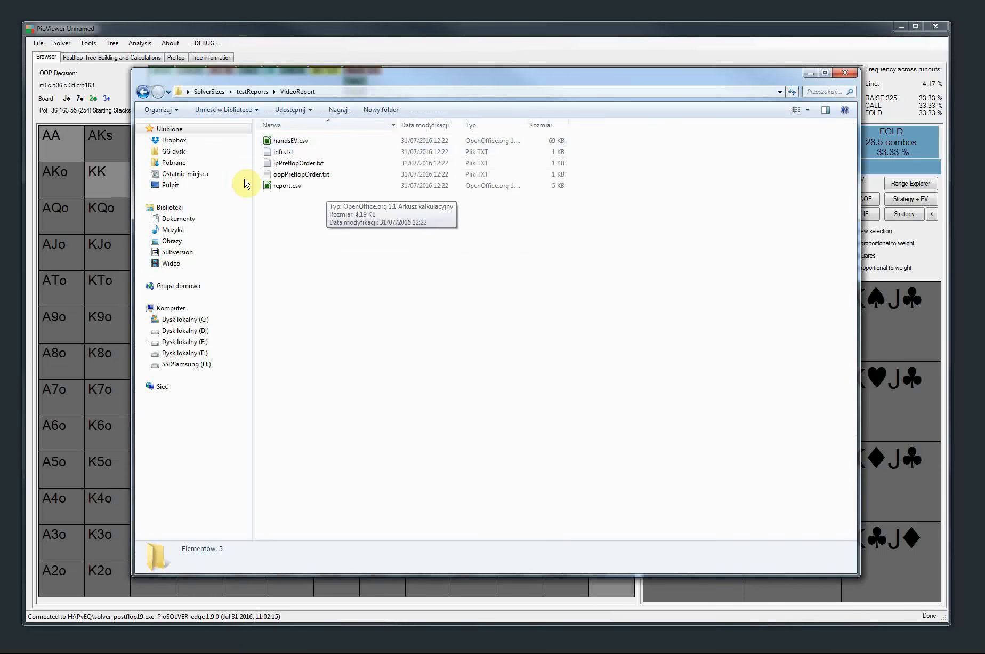
pyautogui.doubleClick(287, 186)
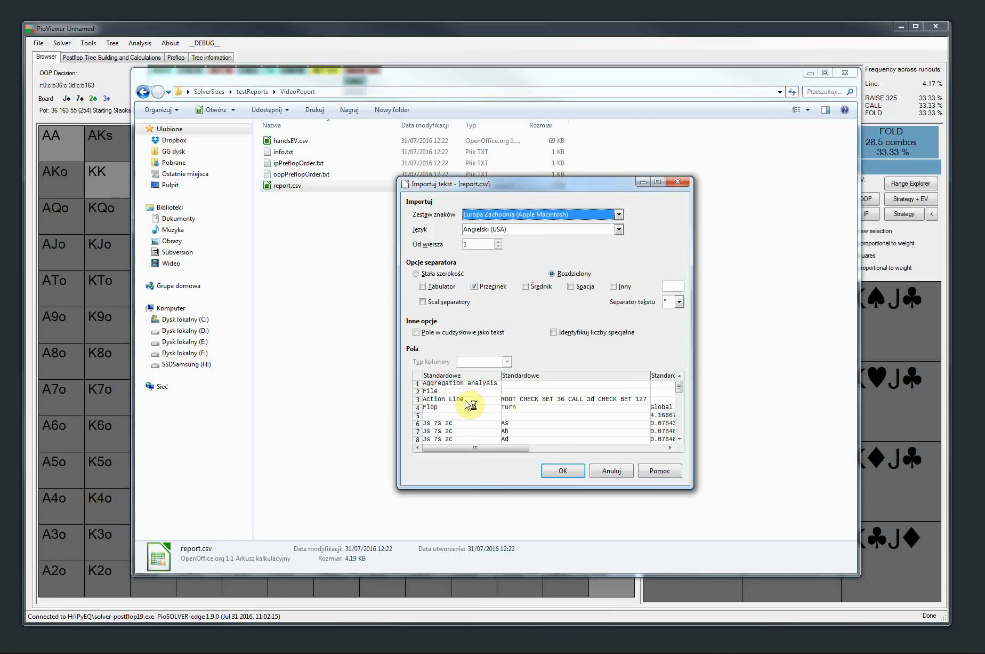
pyautogui.click(563, 471)
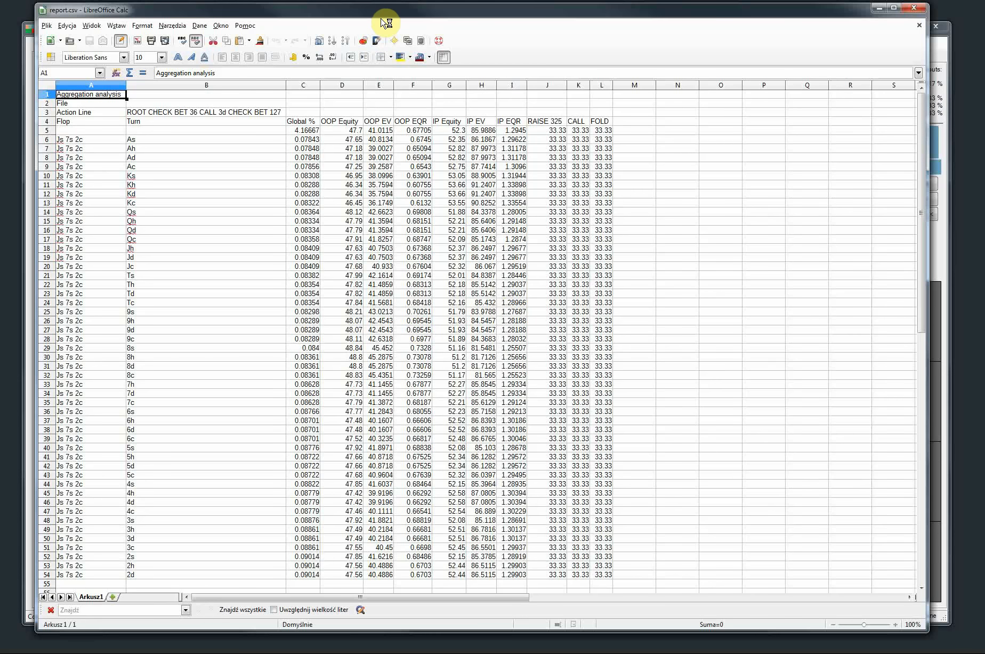
# Examine the equity, EV and action frequencies per turn card in the report, and close the spreadsheet and folder
pyautogui.scroll(-4, 346, 392)
pyautogui.scroll(4, 347, 392)
pyautogui.scroll(-1, 395, 352)
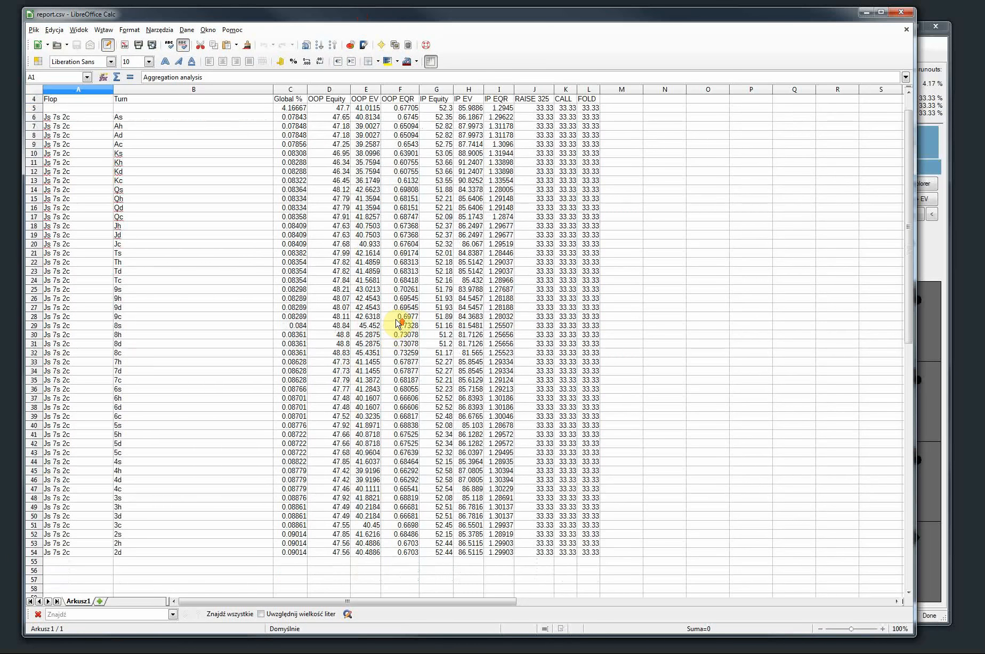
pyautogui.scroll(1, 397, 322)
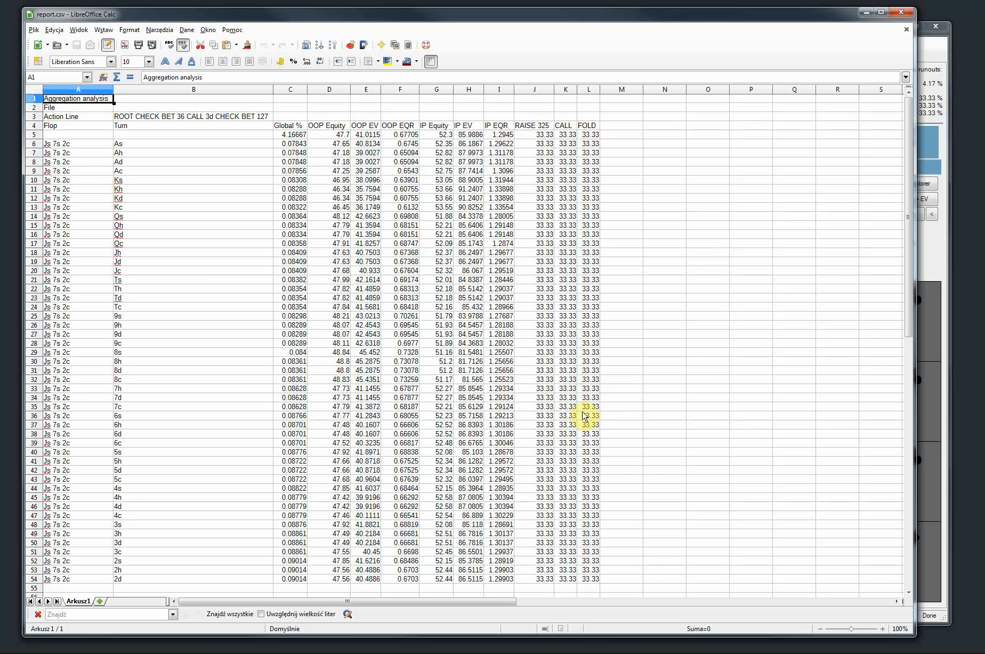
pyautogui.click(903, 13)
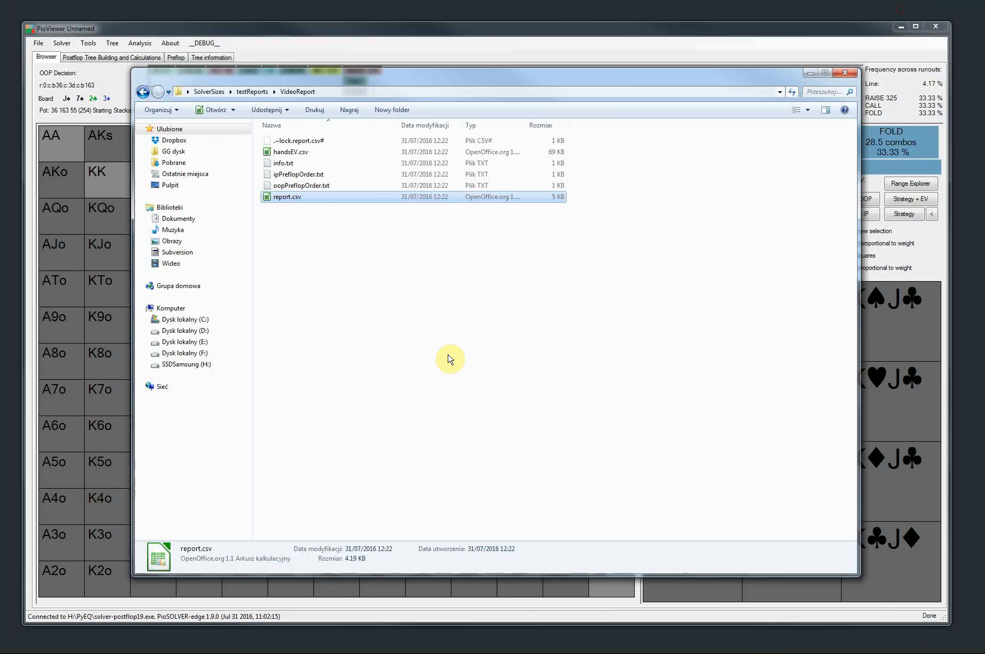
pyautogui.click(852, 74)
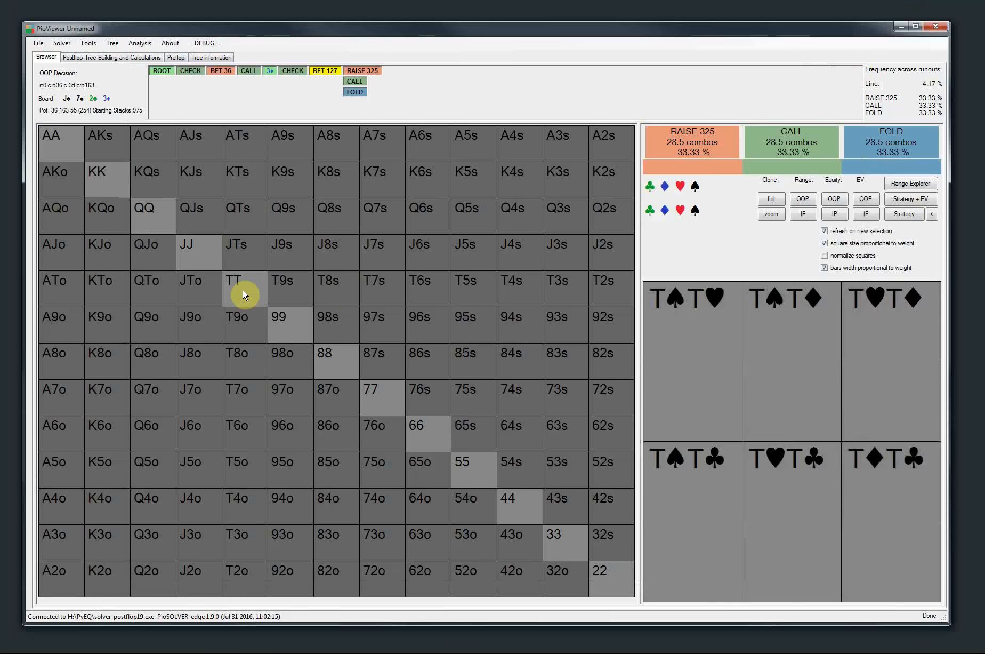
# Load the saved tree small3bet2d3sKs.cfr from the 700_random_3bet folder in PioViewer
pyautogui.click(38, 43)
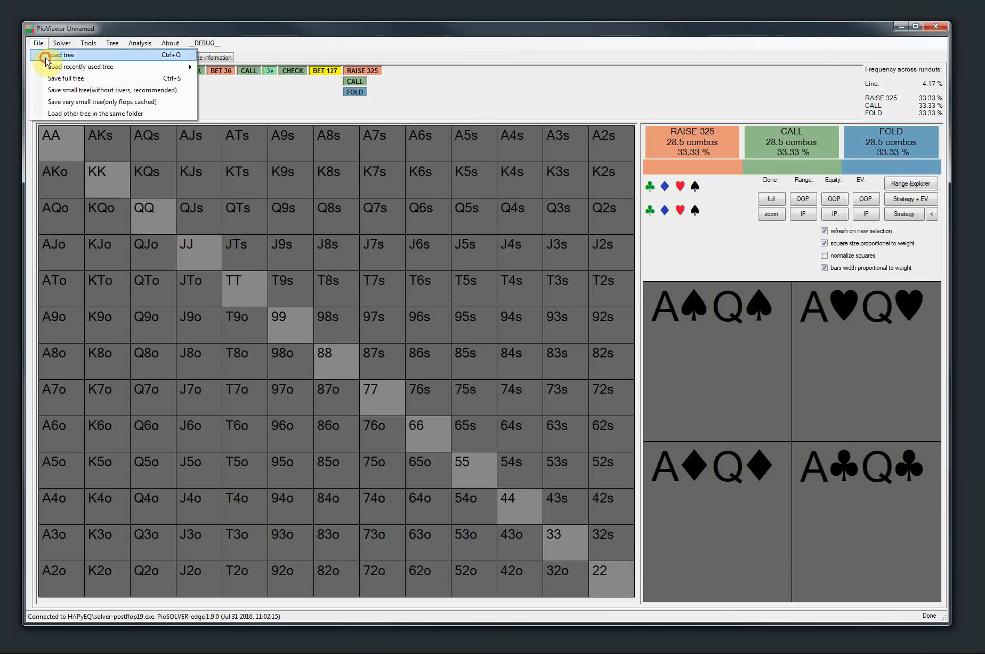
pyautogui.click(46, 55)
pyautogui.doubleClick(238, 186)
# Open the aggregated frequencies analysis over multiple files, examine its tree file list and the flop weights, and close it without running
pyautogui.click(140, 44)
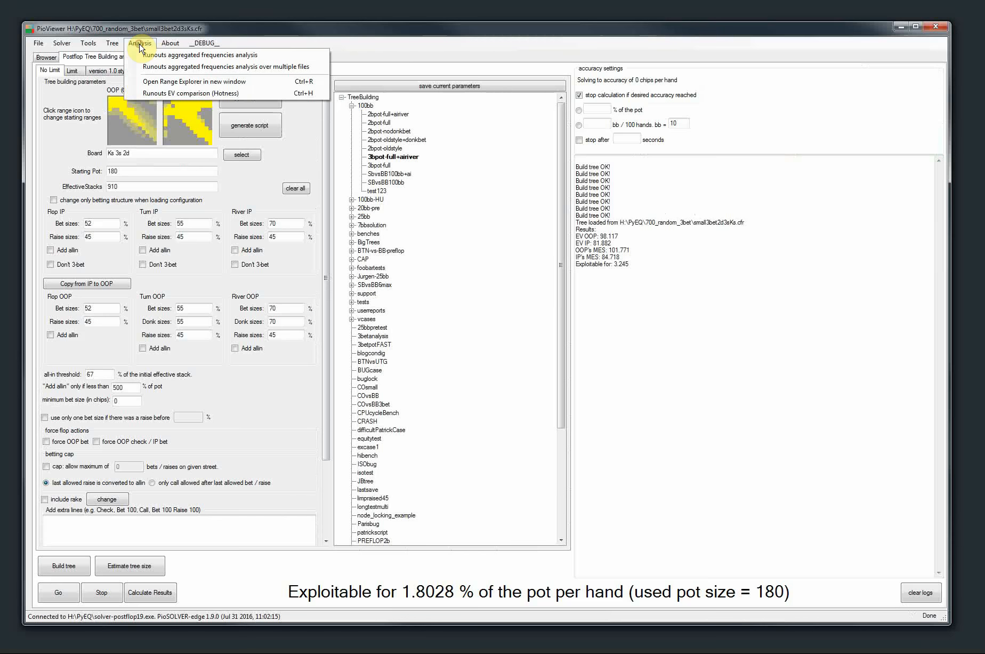
pyautogui.click(152, 66)
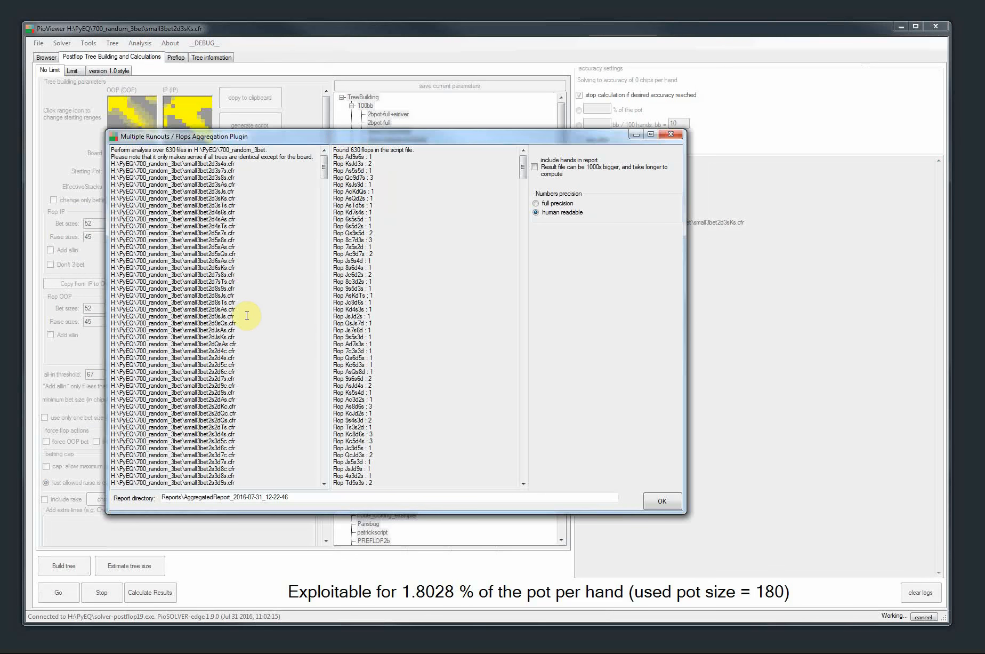
pyautogui.moveTo(206, 162); pyautogui.dragTo(237, 325)
pyautogui.scroll(-12, 256, 395)
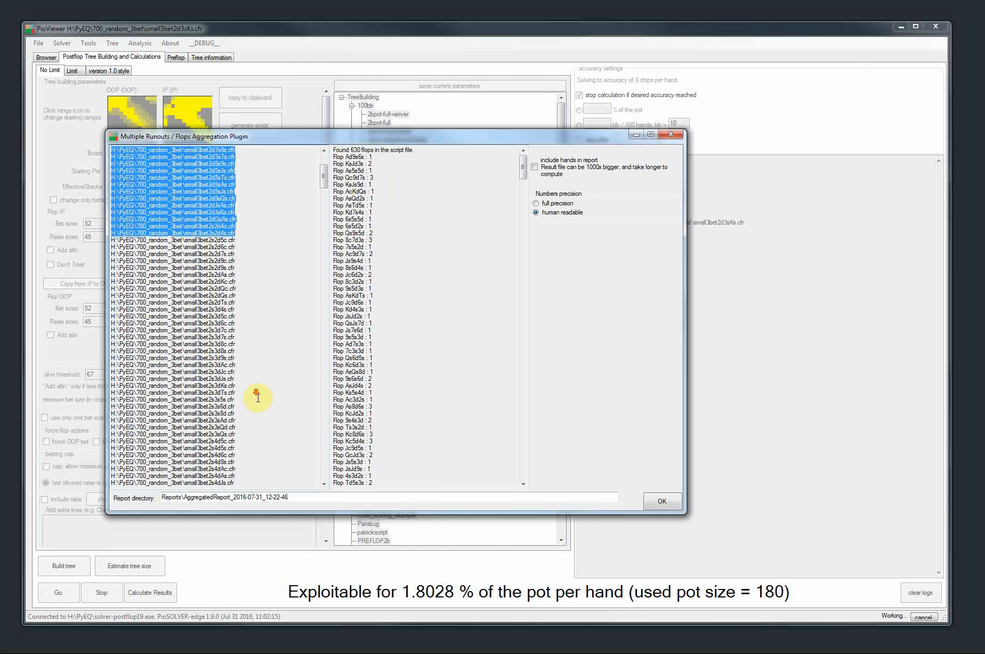
pyautogui.scroll(13, 226, 342)
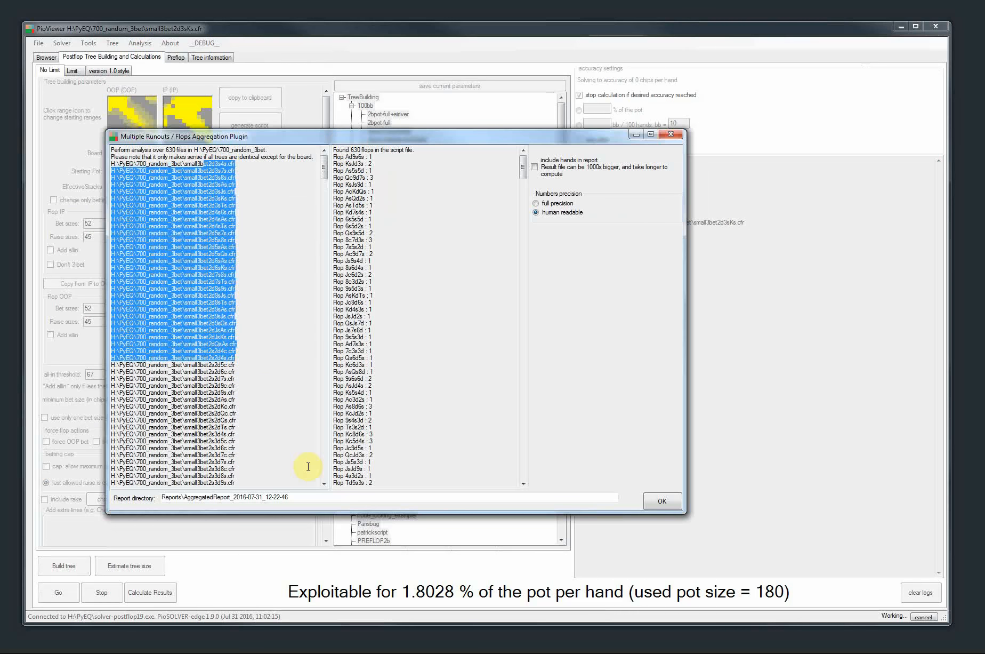
pyautogui.moveTo(524, 172); pyautogui.dragTo(565, 510)
pyautogui.moveTo(325, 171)
pyautogui.mouseDown()
pyautogui.moveTo(331, 496)
pyautogui.moveTo(324, 155)
pyautogui.mouseUp()
pyautogui.click(171, 164)
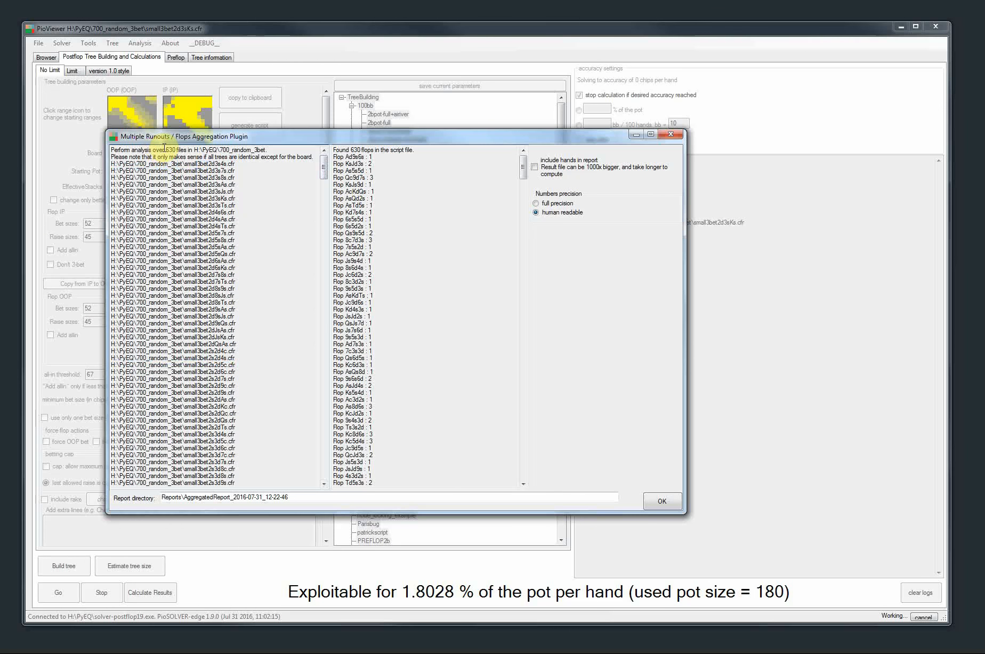
pyautogui.doubleClick(170, 150)
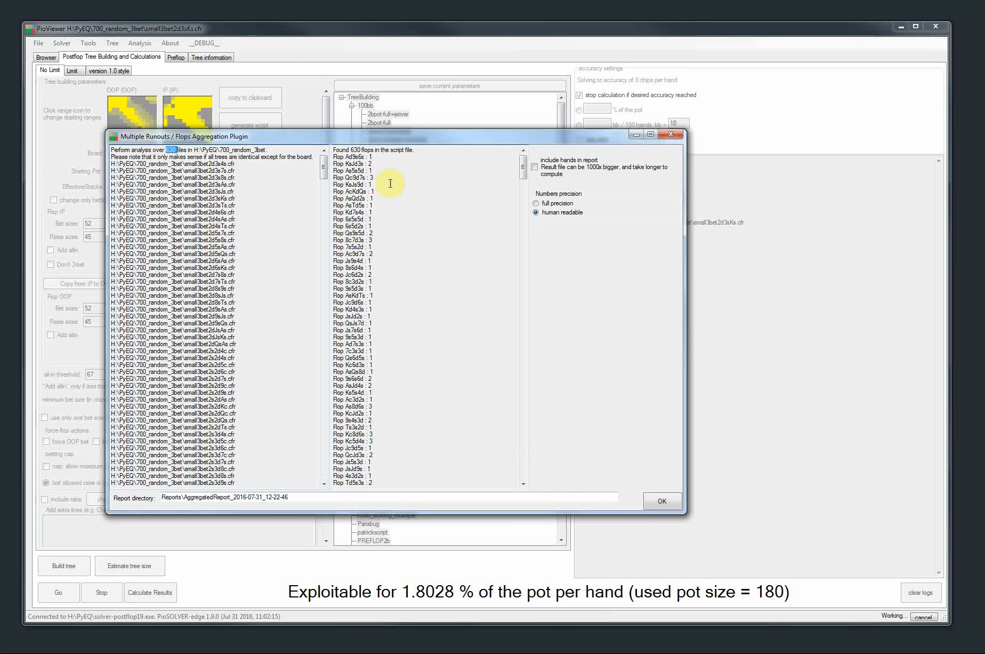
pyautogui.moveTo(342, 158); pyautogui.dragTo(376, 268)
pyautogui.moveTo(524, 169)
pyautogui.mouseDown()
pyautogui.moveTo(561, 458)
pyautogui.moveTo(541, 417)
pyautogui.moveTo(519, 152)
pyautogui.mouseUp()
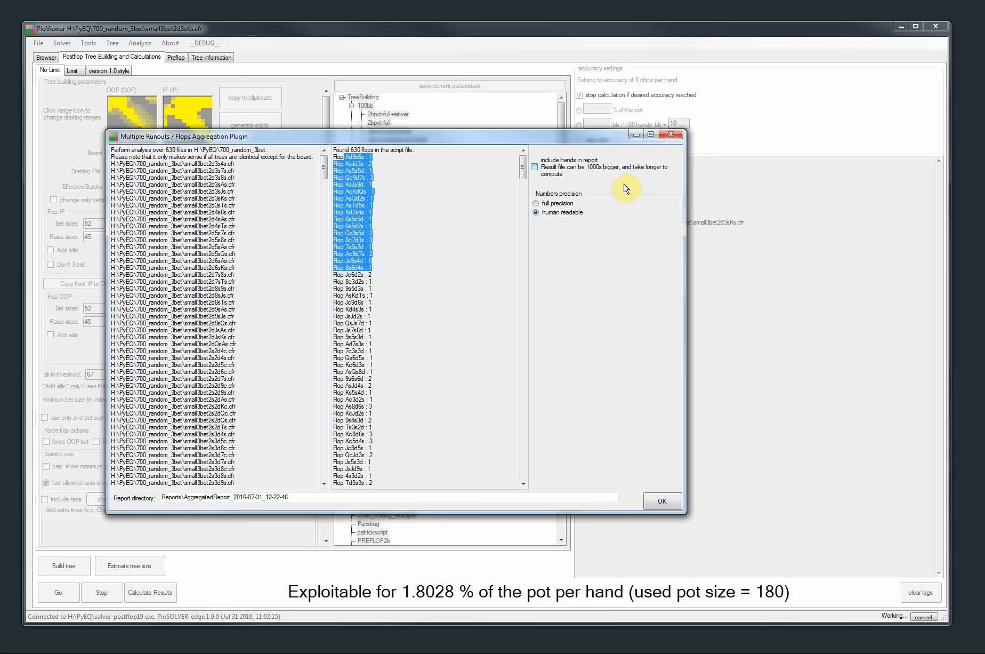
pyautogui.click(670, 135)
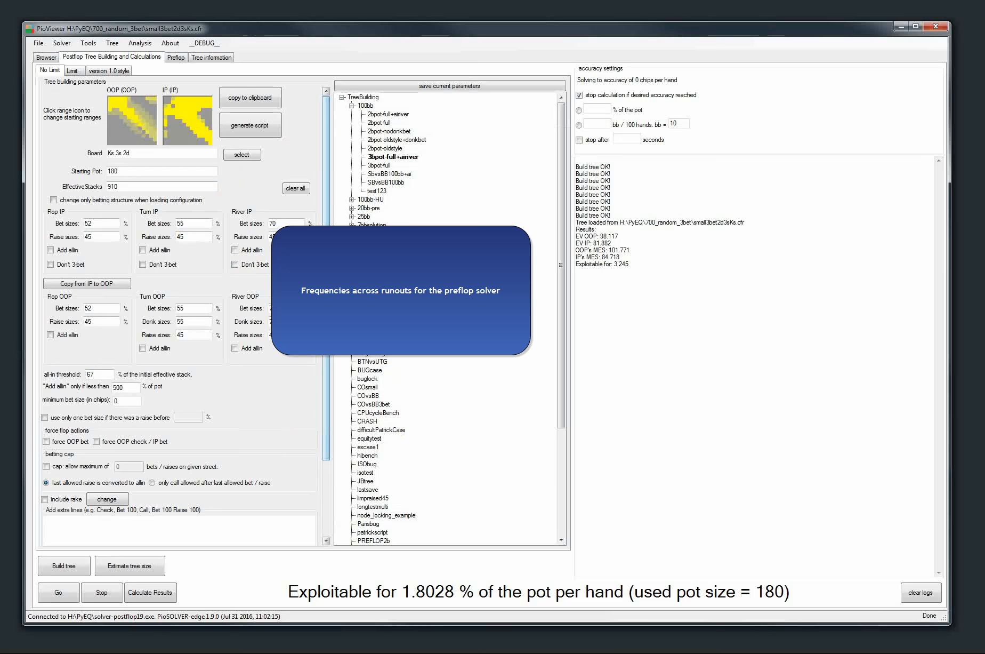
# Select OOP's Bet 94 flop node of the loaded tree in the browser
pyautogui.click(46, 57)
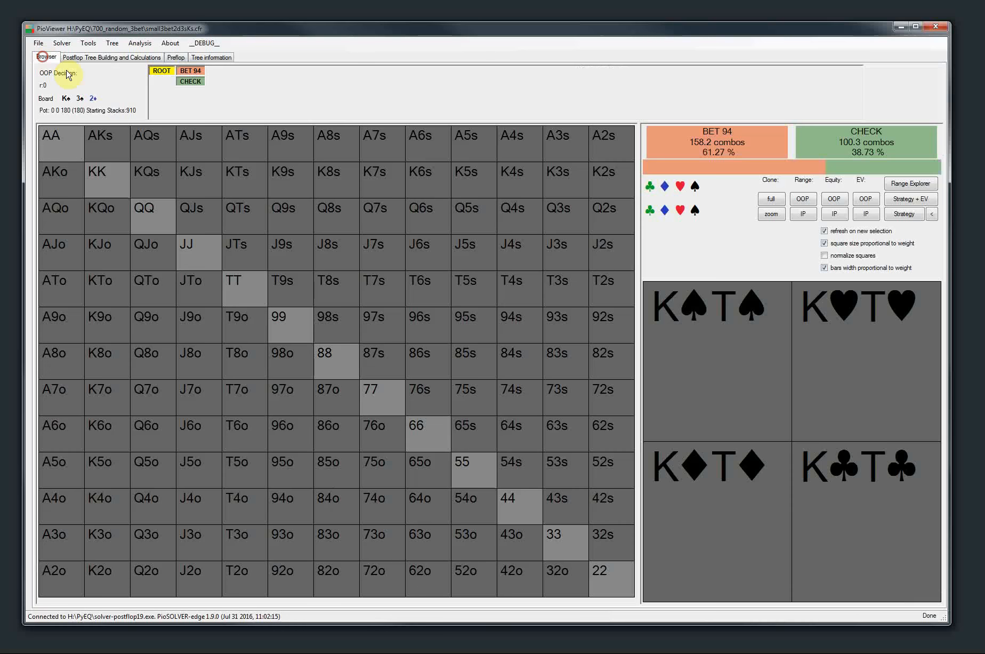
pyautogui.click(190, 73)
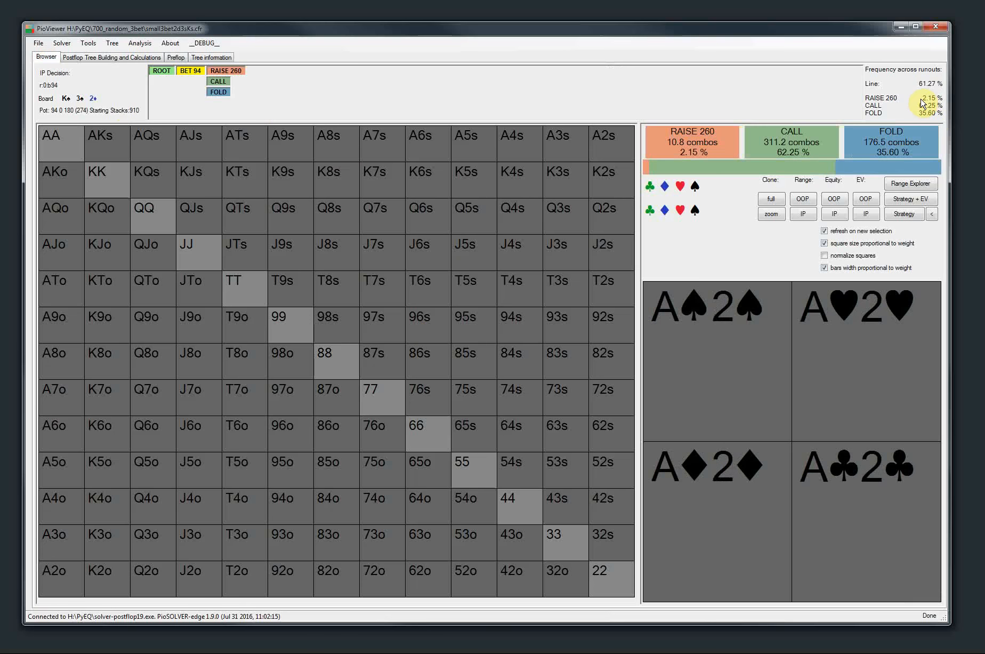
# Load the recently used tree SBvsBB-25raisefull-micro.cfr from the preflop-saves folder and show the root strategy in the browser
pyautogui.click(38, 44)
pyautogui.moveTo(49, 66)
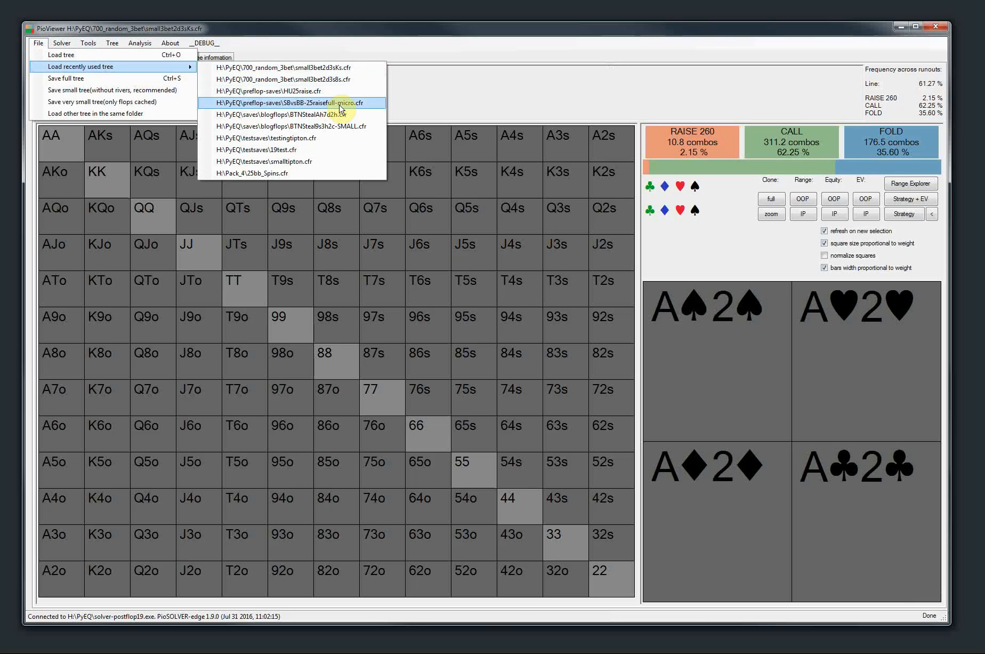
pyautogui.click(323, 104)
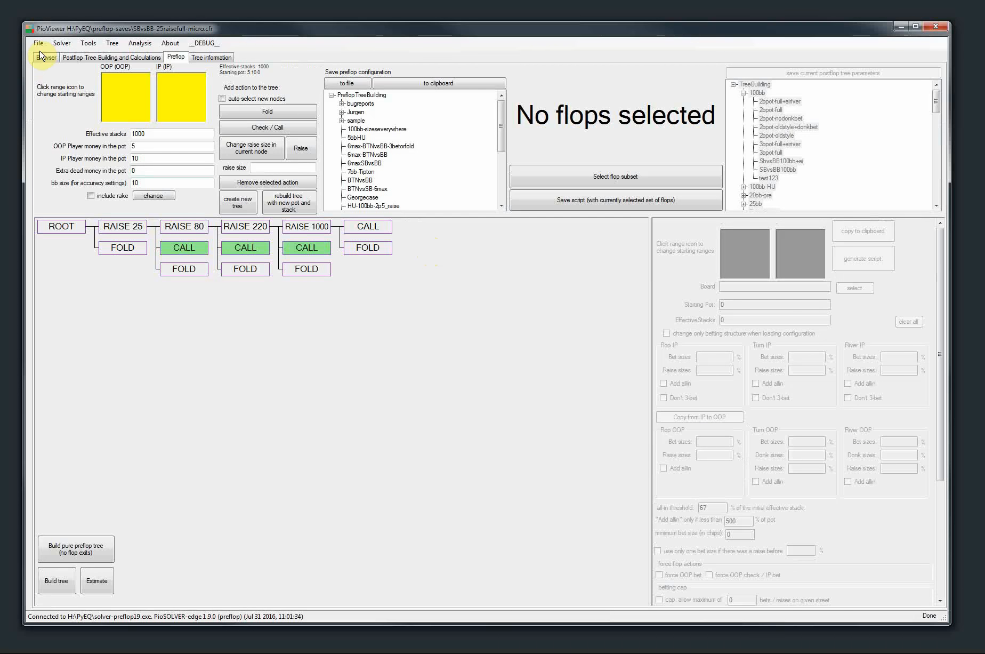
pyautogui.click(41, 56)
pyautogui.click(905, 213)
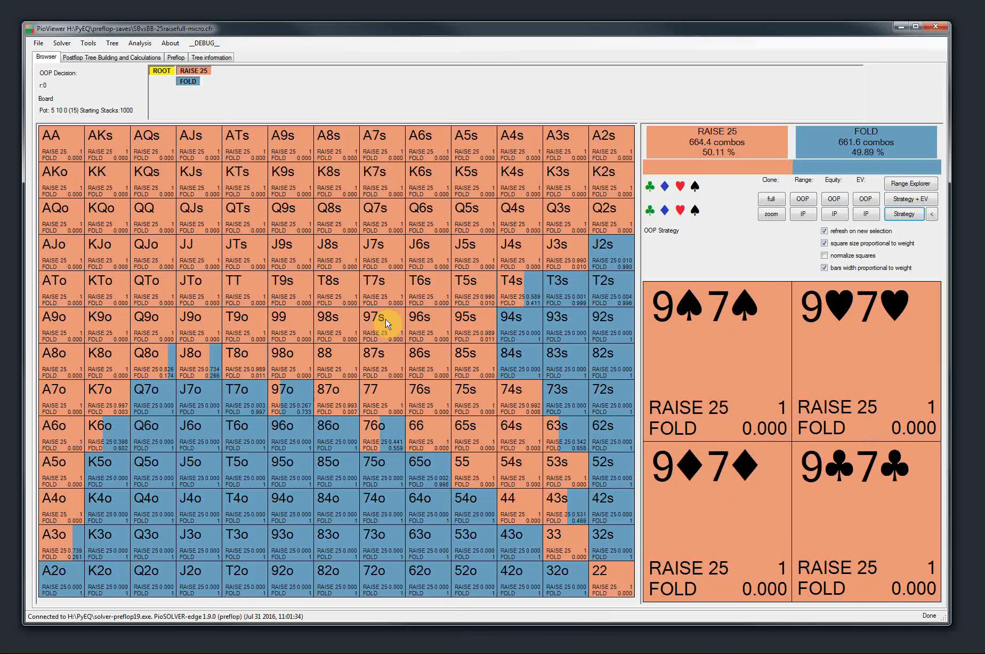
# Calculate the results of the loaded preflop tree and examine the EV reported for both players
pyautogui.click(93, 57)
pyautogui.click(920, 592)
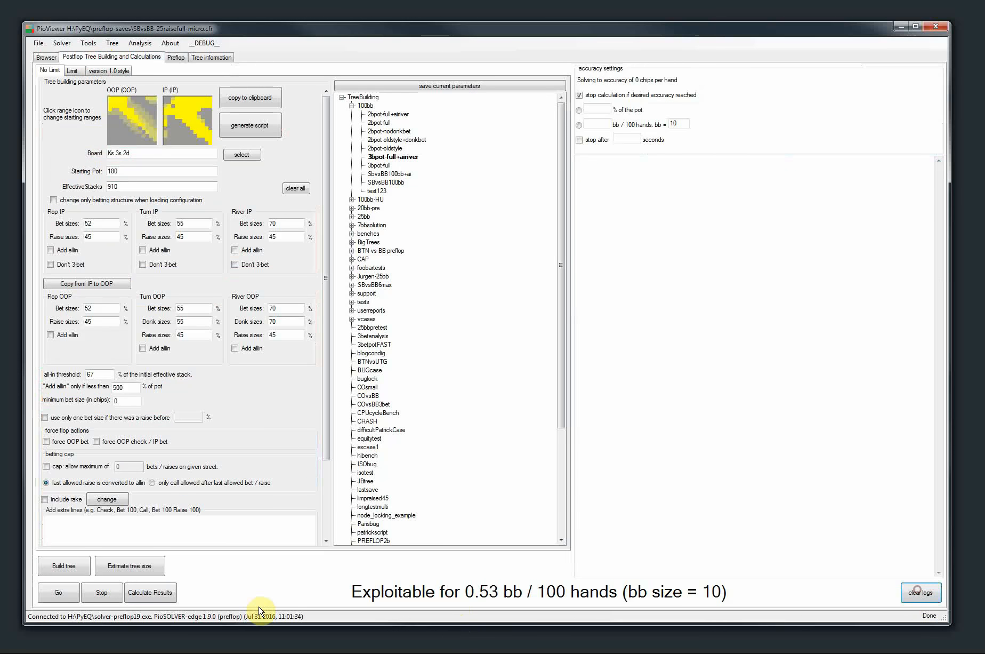
pyautogui.click(150, 592)
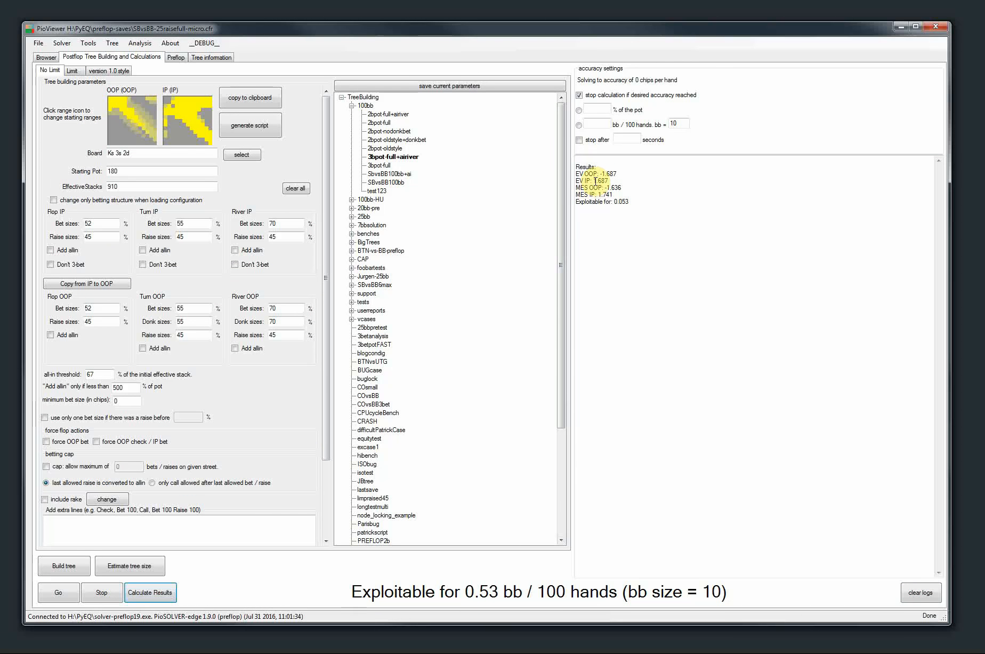
pyautogui.doubleClick(612, 180)
pyautogui.click(46, 57)
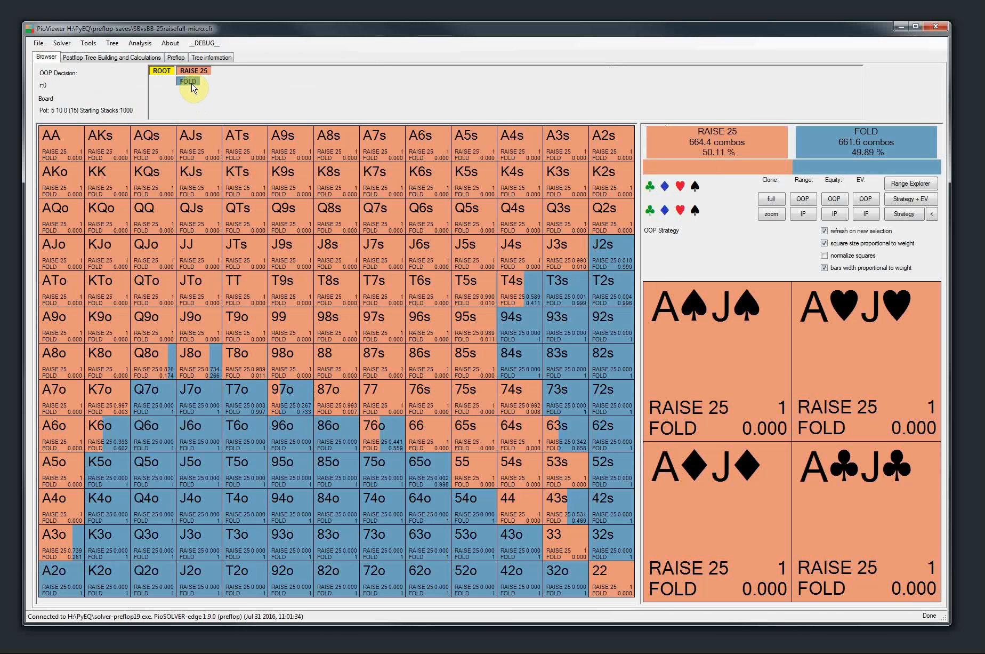
pyautogui.click(101, 57)
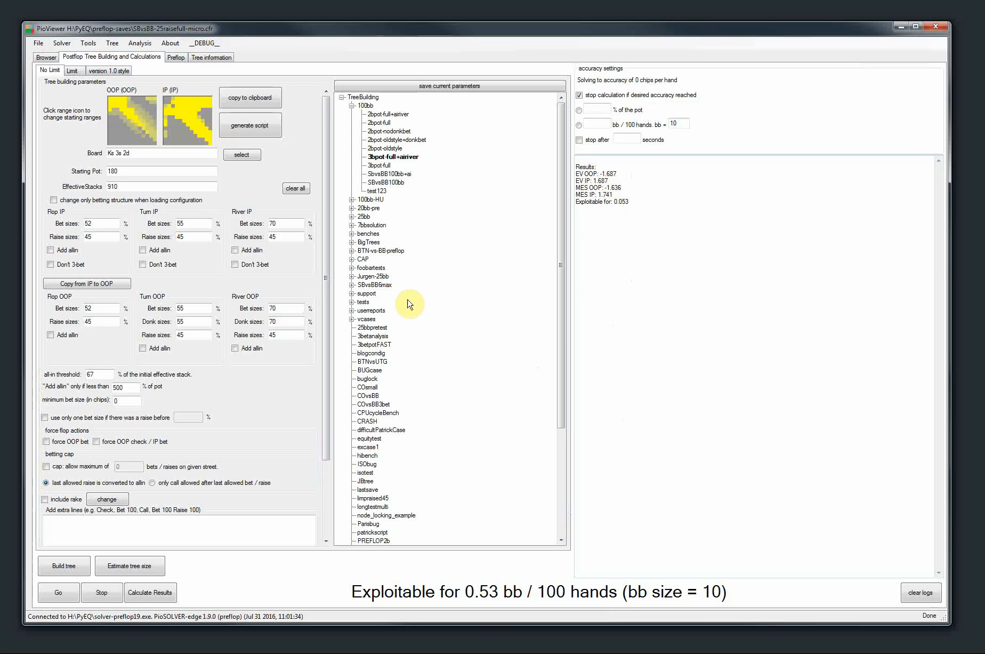
# Browse the root and Raise 25 nodes, examining the line and action frequencies across runouts
pyautogui.click(46, 58)
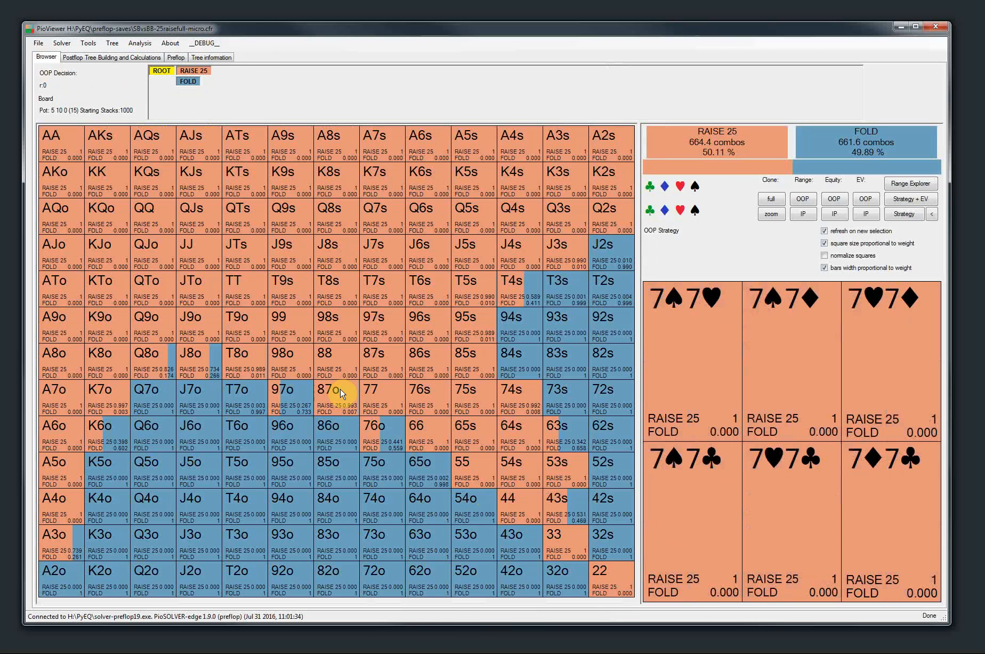
pyautogui.click(192, 71)
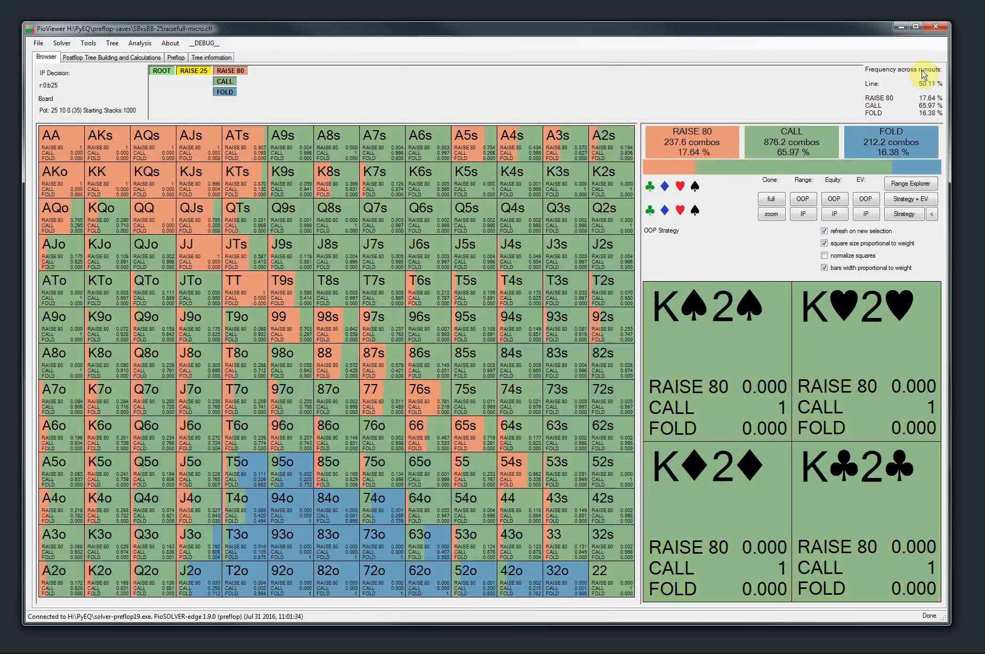
pyautogui.click(161, 70)
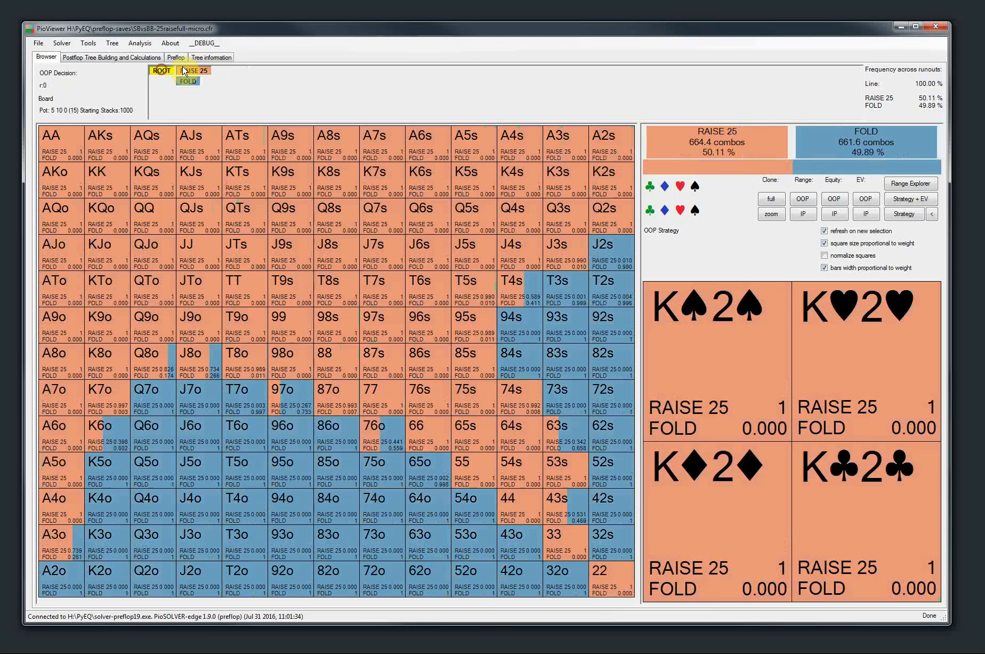
pyautogui.click(184, 72)
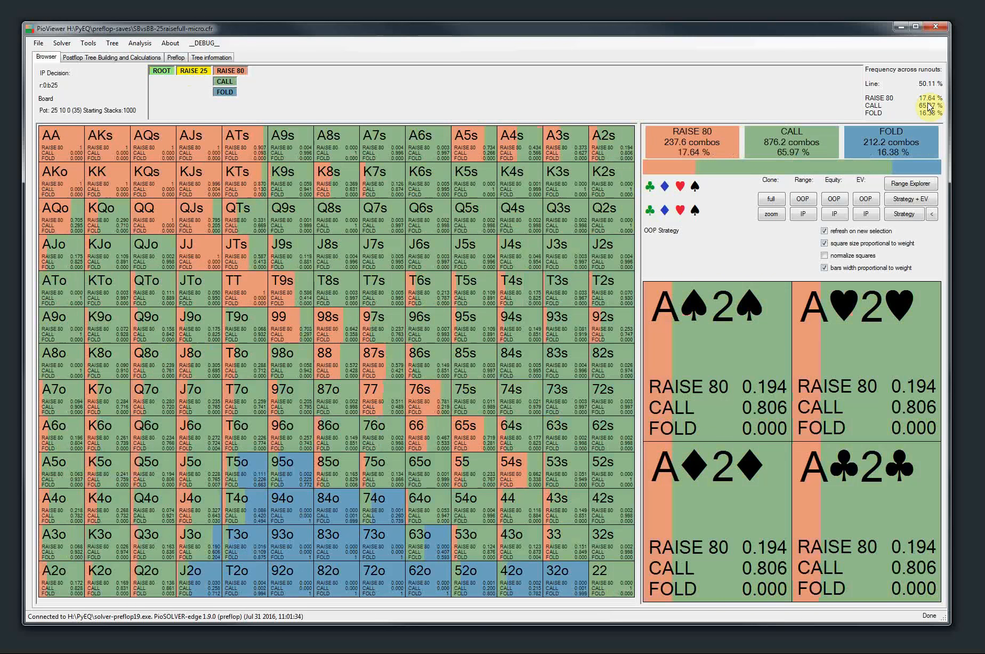
# Follow the Raise 25, Call line to the K♠ 6♦ 2♠ flop and OOP's Bet 32 node to compare local and across-runout frequencies
pyautogui.click(225, 81)
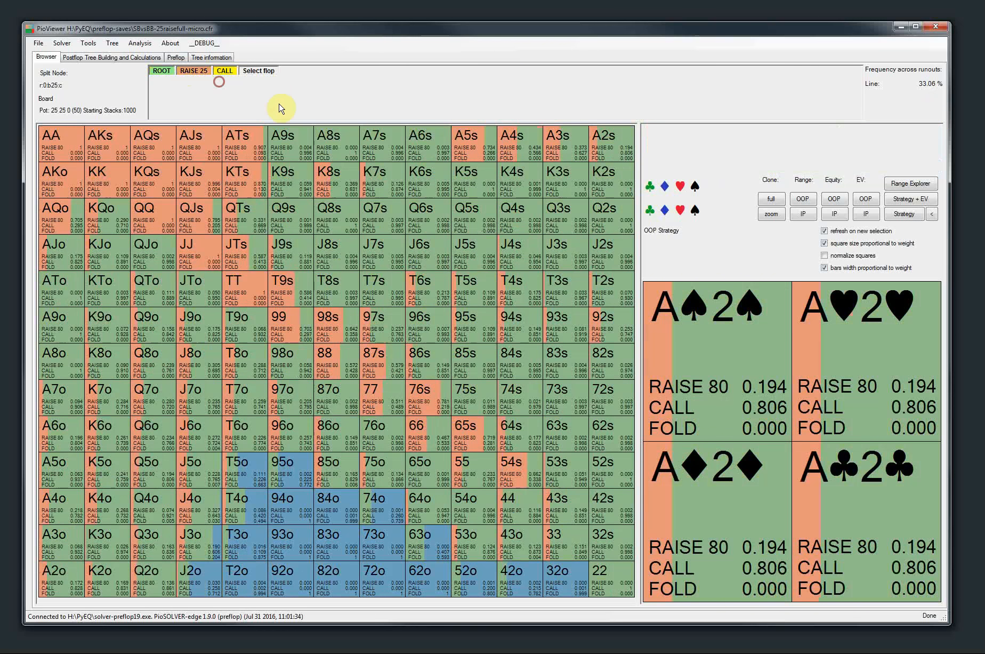
pyautogui.click(257, 71)
pyautogui.click(526, 446)
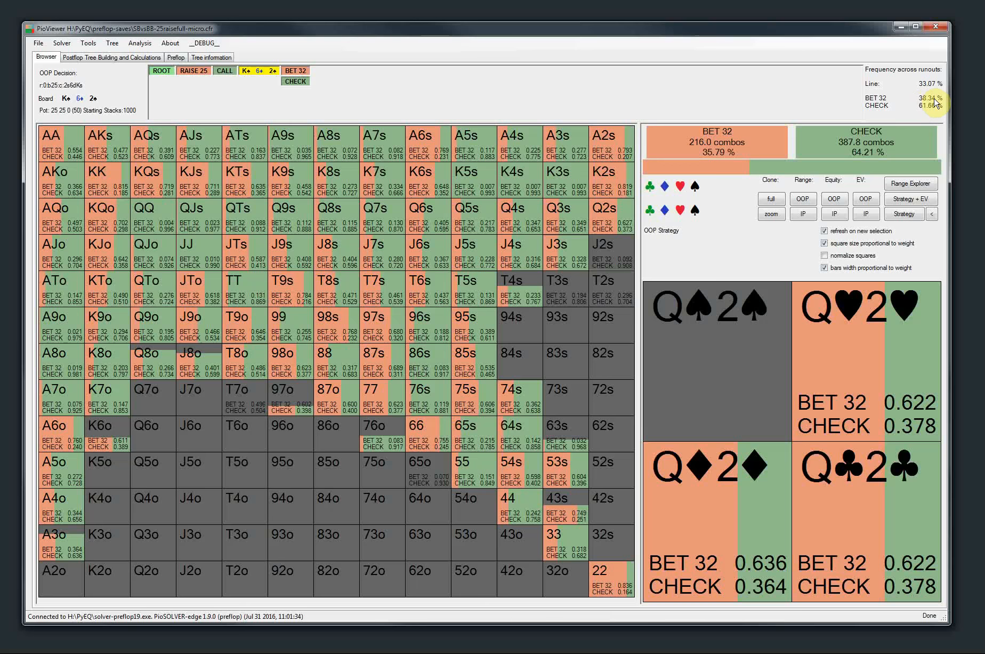
pyautogui.click(295, 70)
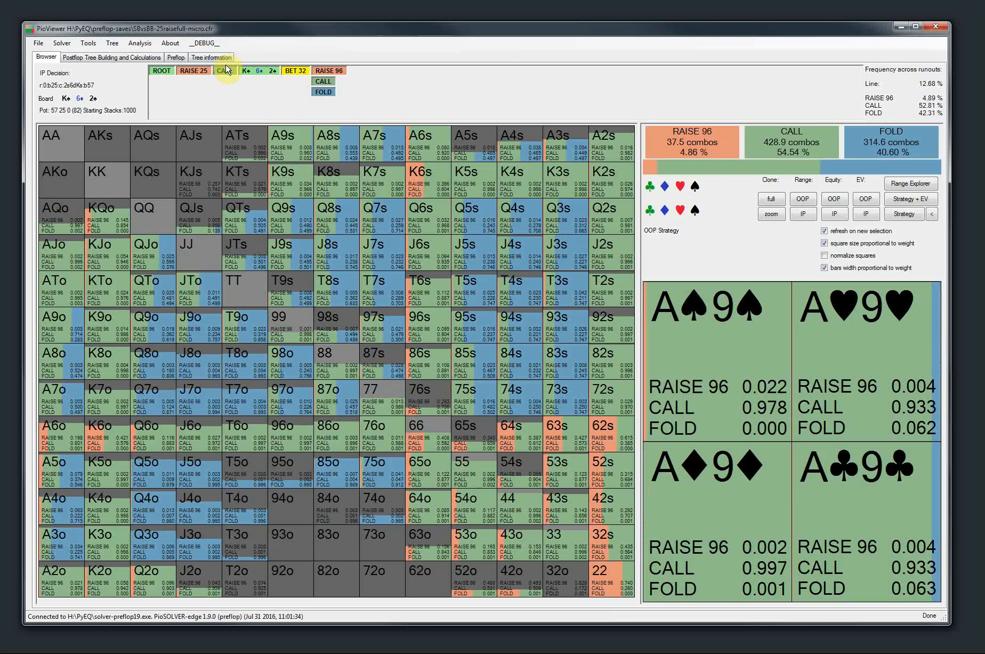
# Enable the configuration option "Don't show average line frequency info when browsing the tree"
pyautogui.click(89, 43)
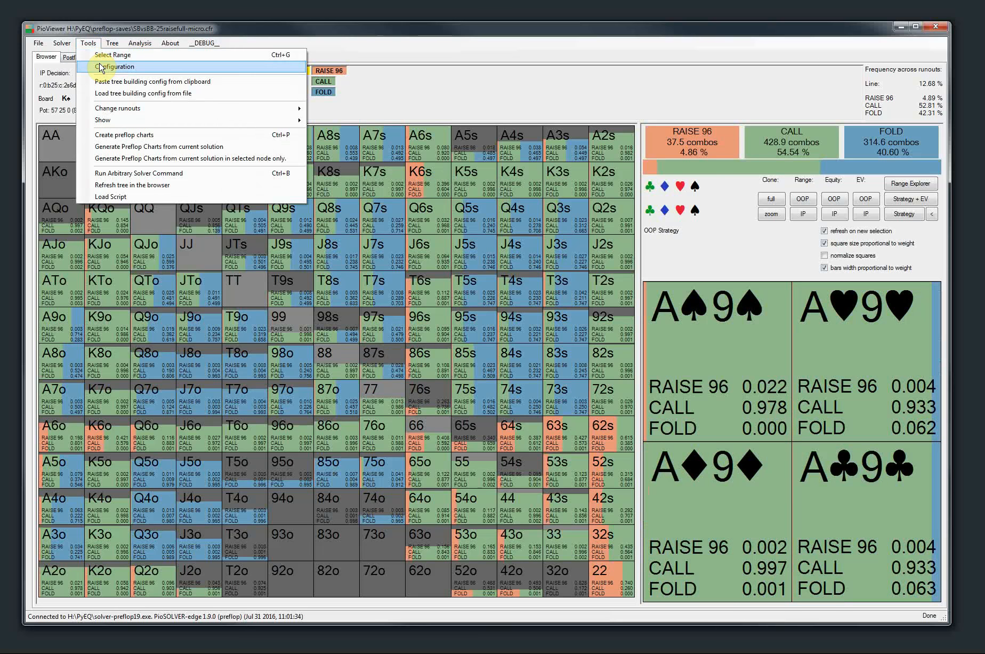
pyautogui.click(97, 66)
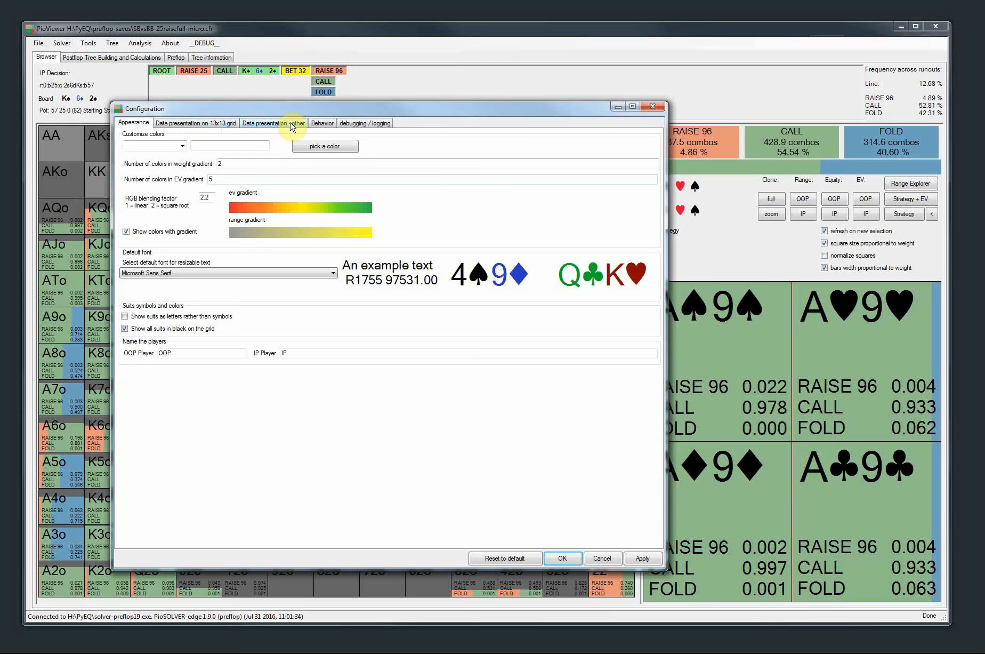
pyautogui.click(322, 123)
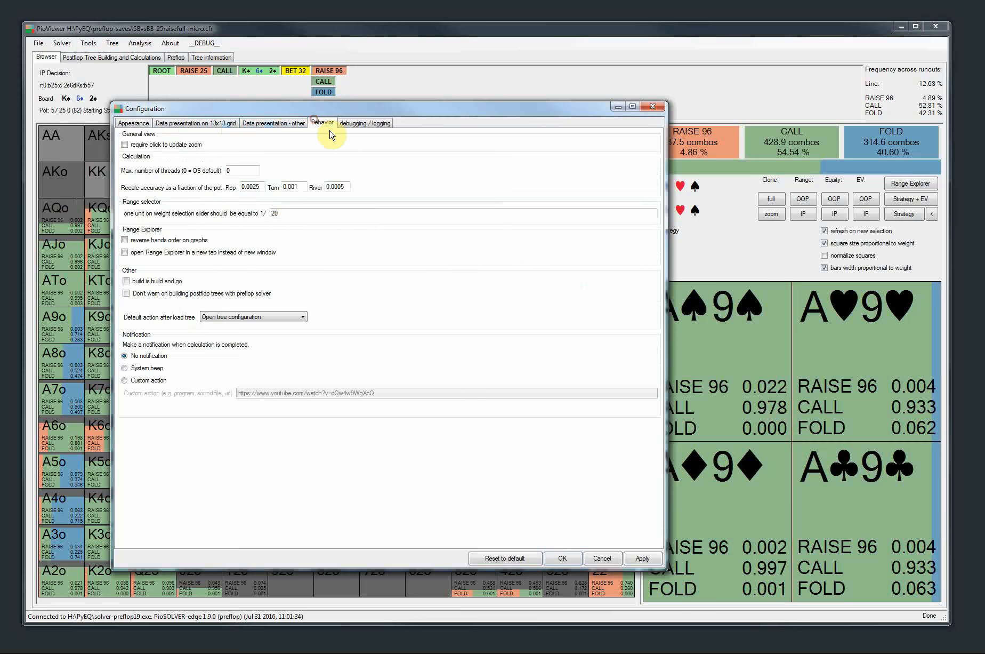
pyautogui.click(292, 127)
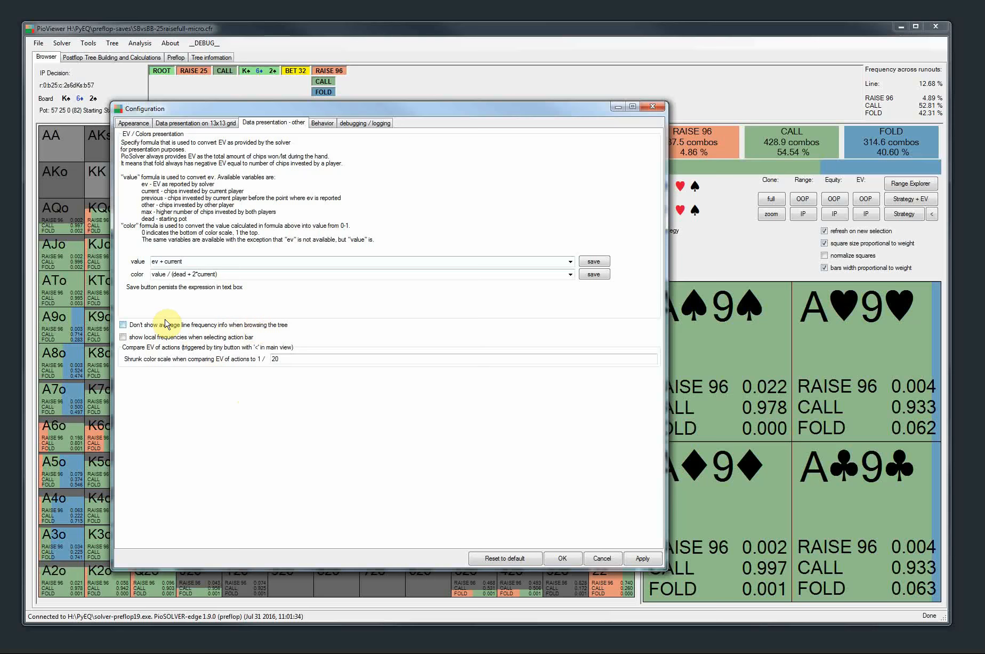
pyautogui.click(124, 324)
pyautogui.click(643, 561)
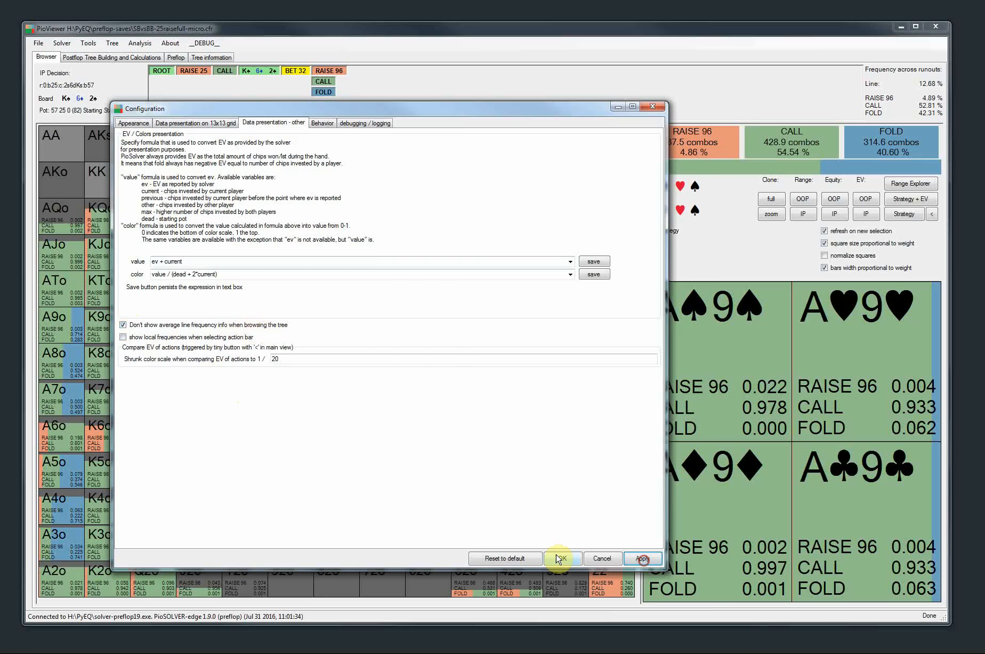
pyautogui.click(551, 559)
# Browse back from the K♠ 6♦ 2♠ flop to the Raise 25 node to check the frequency display
pyautogui.click(259, 70)
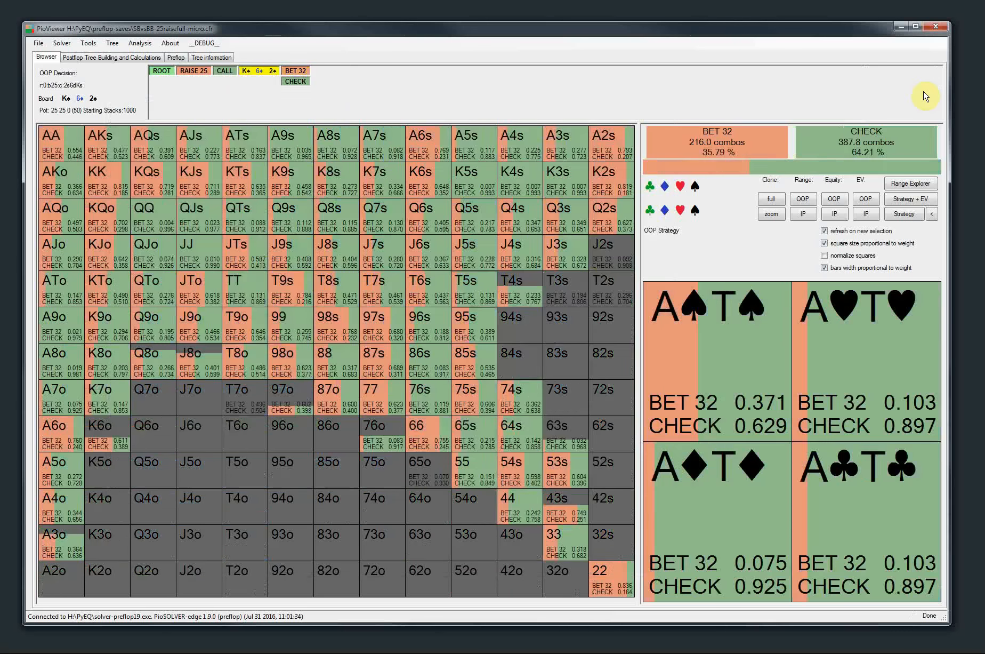
pyautogui.click(217, 73)
pyautogui.click(193, 71)
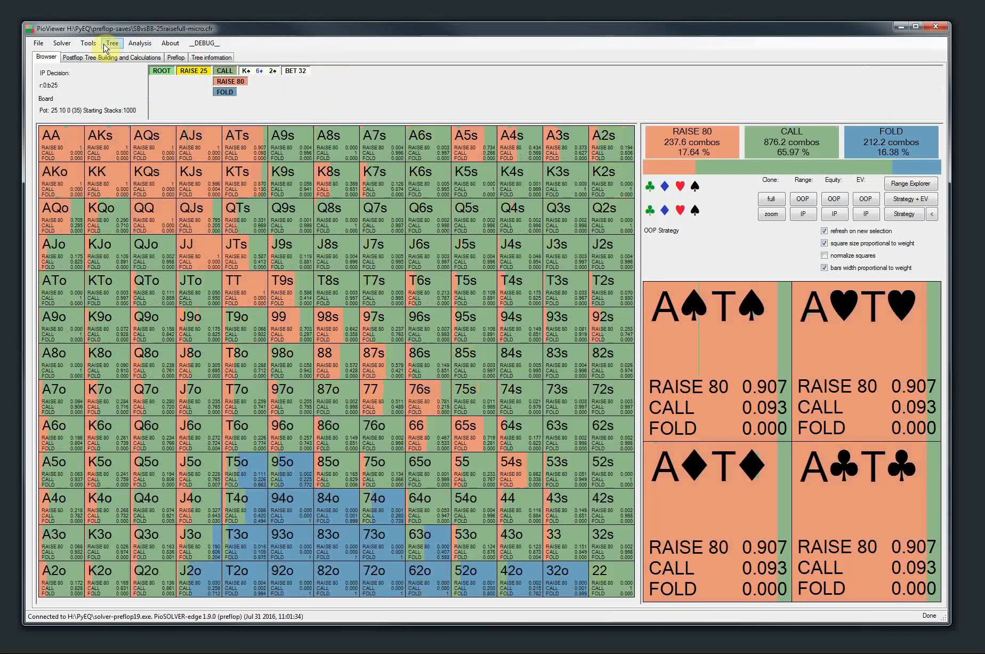
# Turn off the configuration option "Don't show average line frequency info when browsing the tree"
pyautogui.click(89, 43)
pyautogui.click(102, 65)
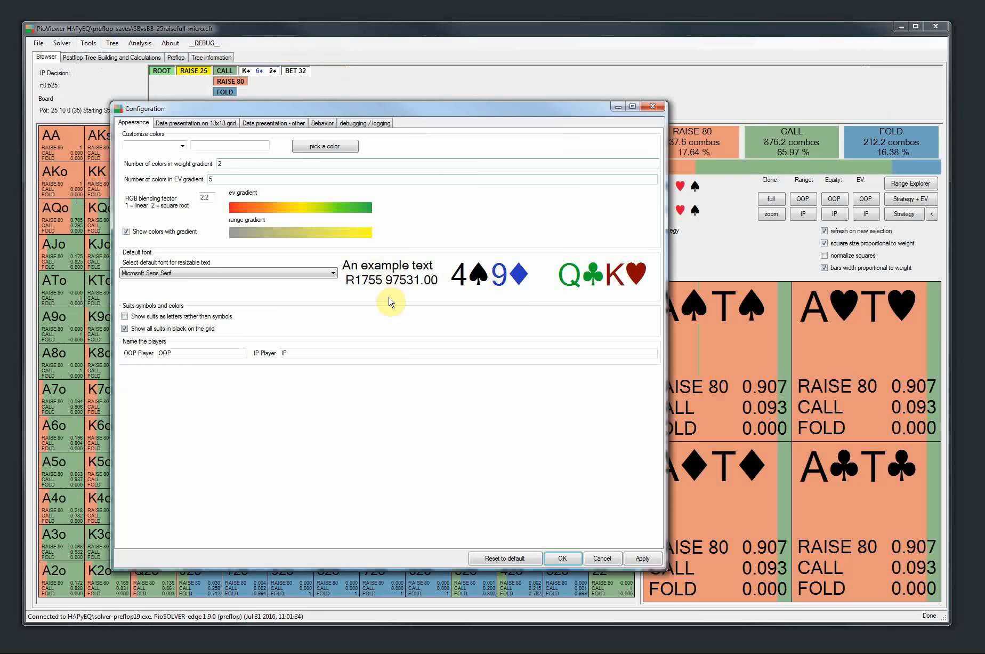
pyautogui.click(321, 123)
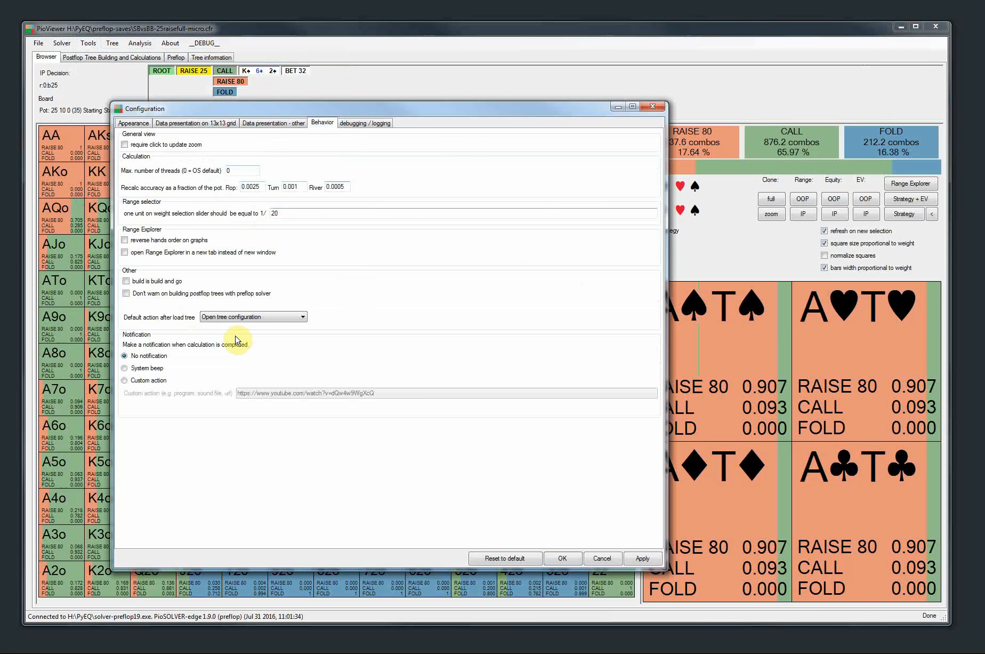
pyautogui.click(274, 123)
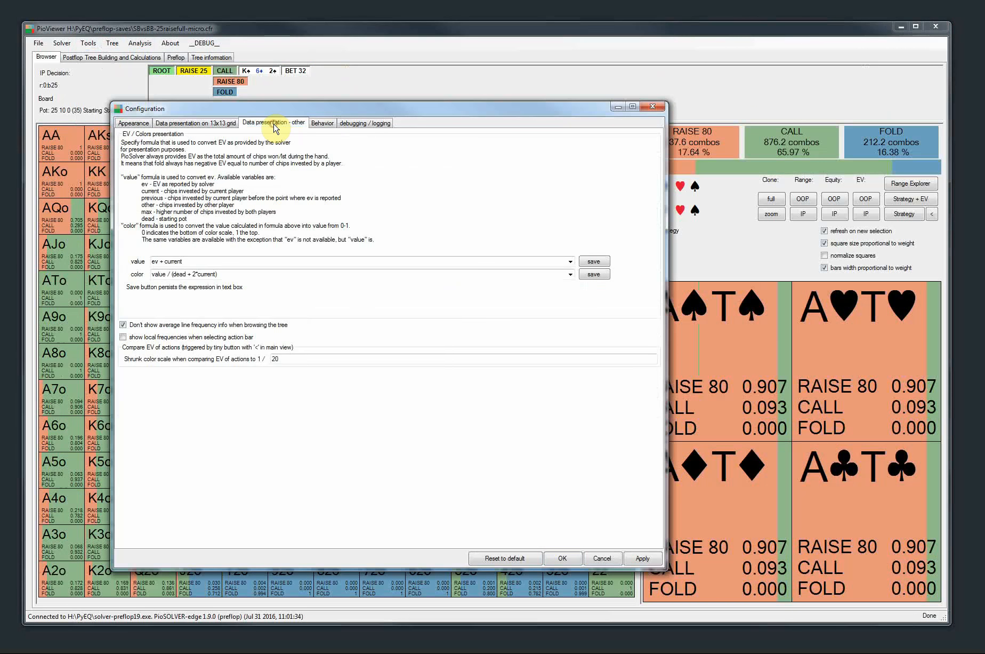
pyautogui.click(123, 325)
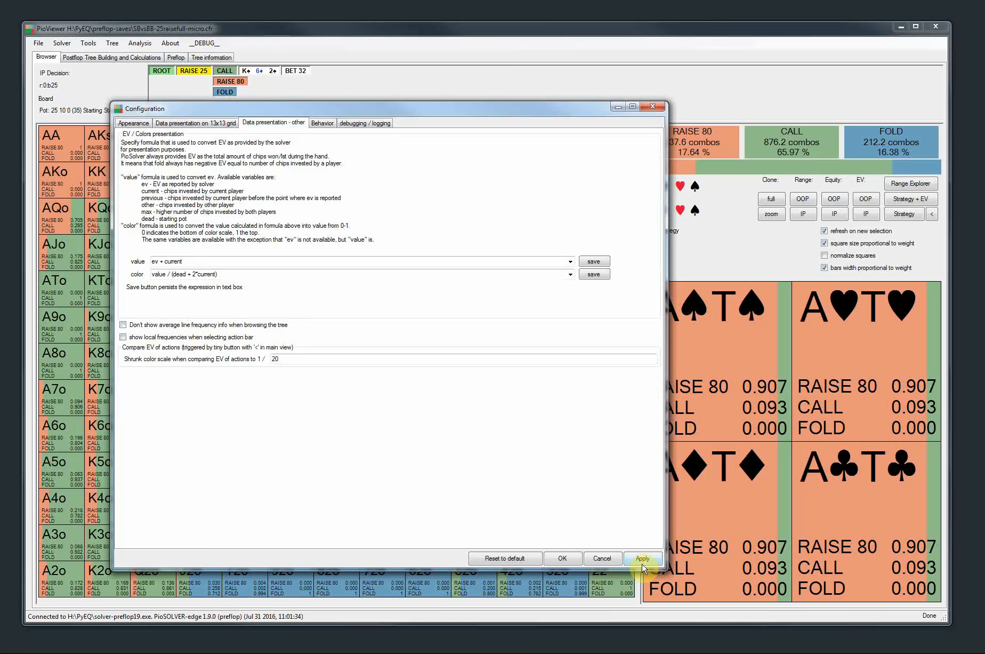
pyautogui.click(562, 558)
# Browse the Call, Raise 25 and root nodes again to check the line frequency info
pyautogui.click(224, 71)
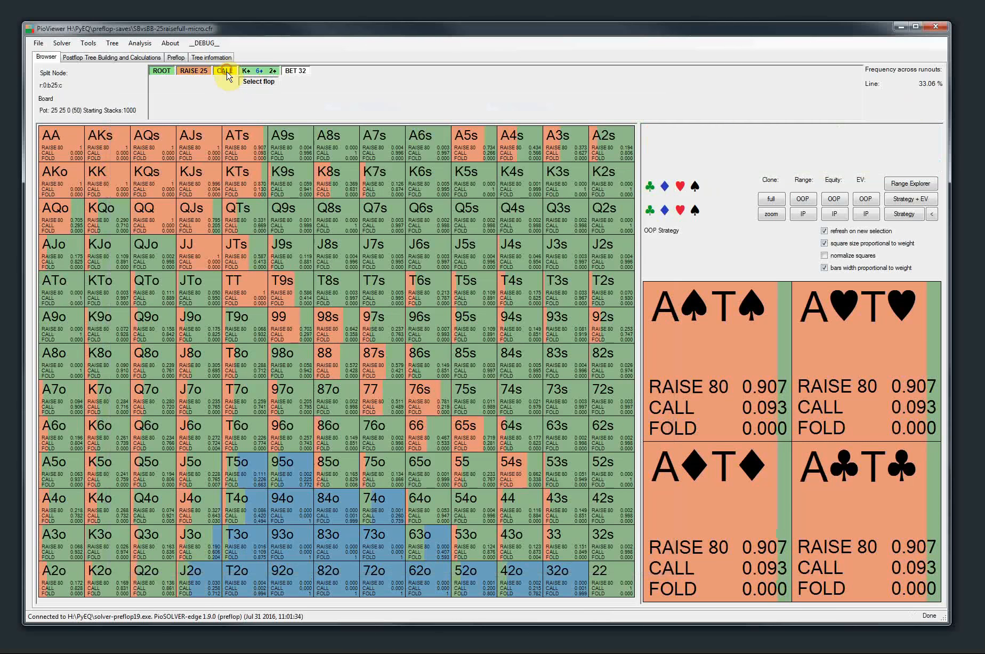
pyautogui.click(194, 70)
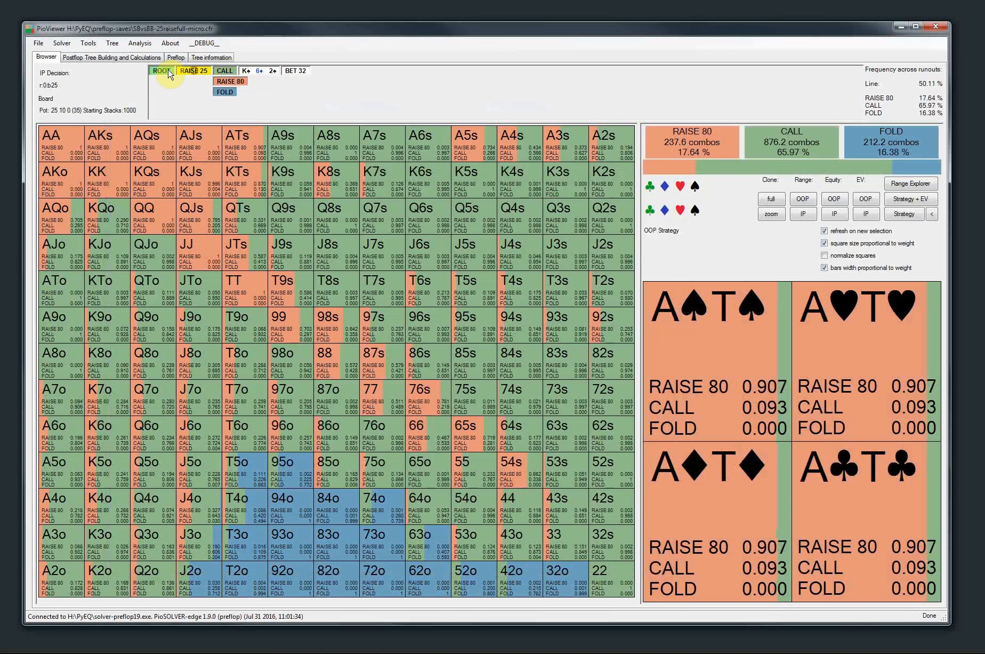
pyautogui.click(170, 72)
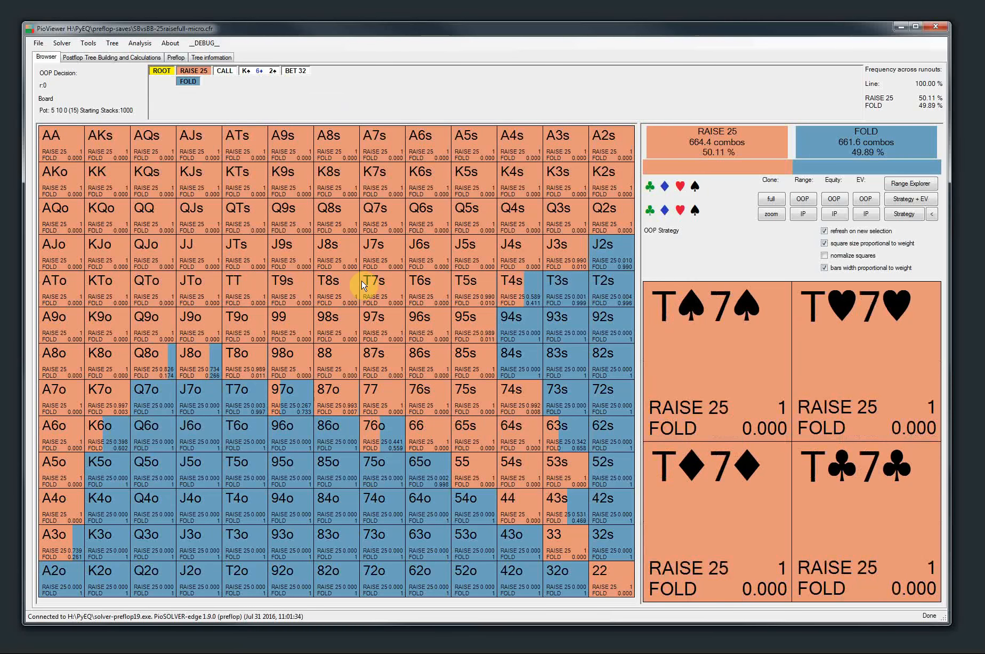
# Bring up the solver console and run the command show_all_freqs local pp
pyautogui.hotkey('alt', 'Tab')
pyautogui.moveTo(319, 84); pyautogui.dragTo(309, 109)
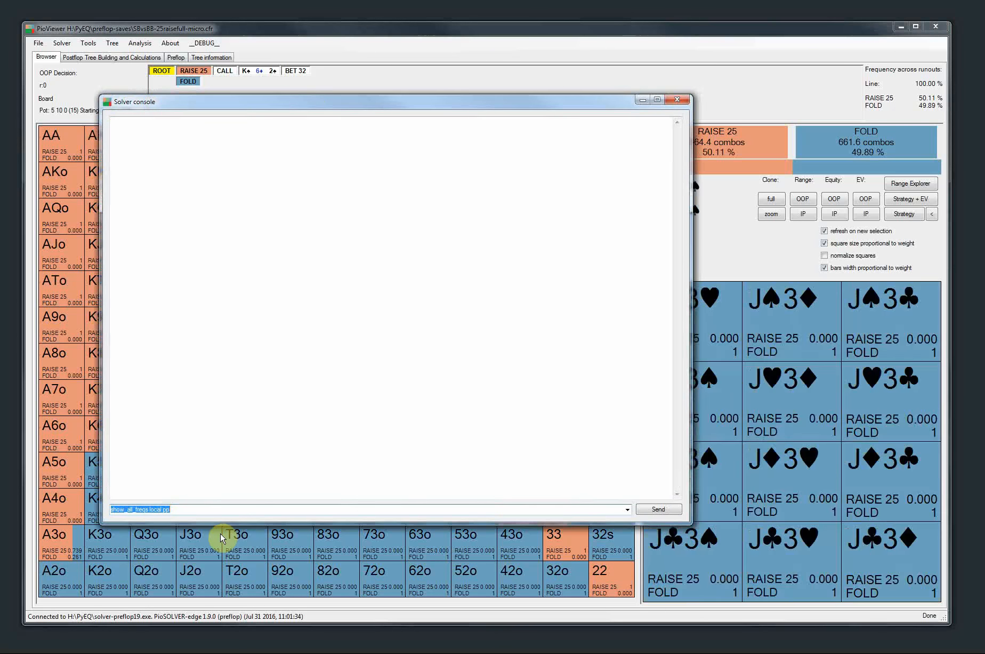
pyautogui.click(128, 511)
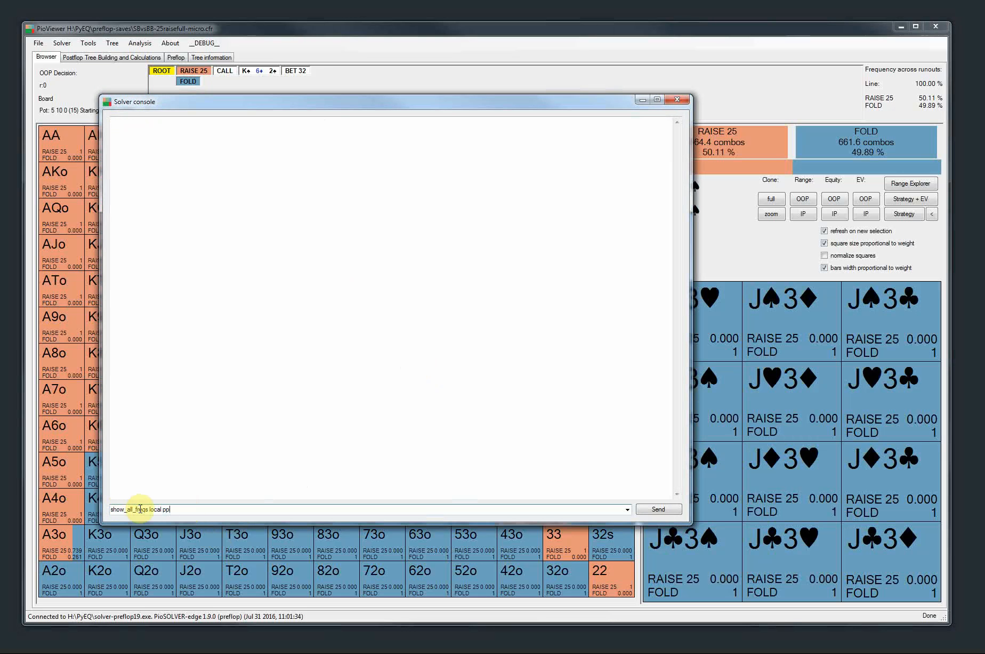
pyautogui.click(175, 511)
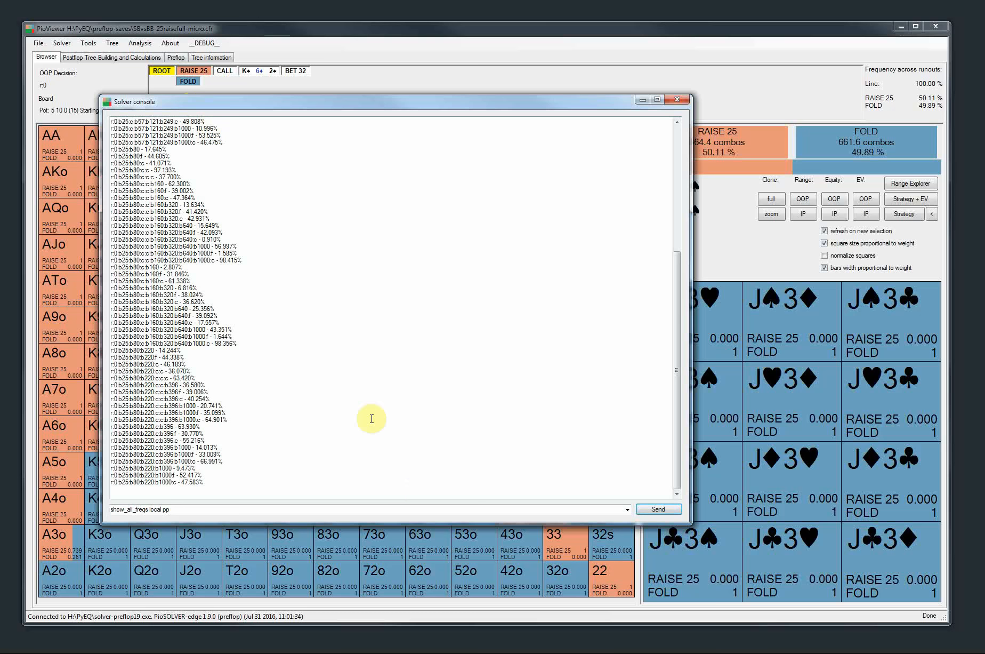
# Examine the listed frequencies of all lines in the console output, including the Raise 25, Raise 80 and Raise 220 branches
pyautogui.click(270, 267)
pyautogui.scroll(5, 270, 268)
pyautogui.scroll(5, 270, 268)
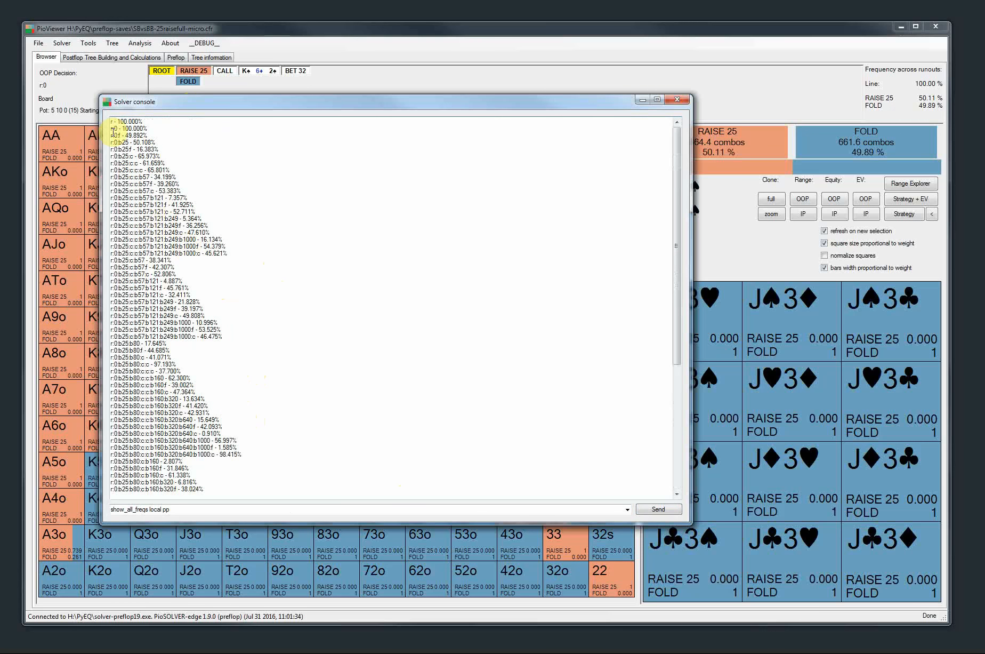
pyautogui.moveTo(115, 149); pyautogui.dragTo(214, 291)
pyautogui.scroll(-2, 213, 302)
pyautogui.moveTo(137, 309); pyautogui.dragTo(210, 359)
pyautogui.scroll(-7, 208, 355)
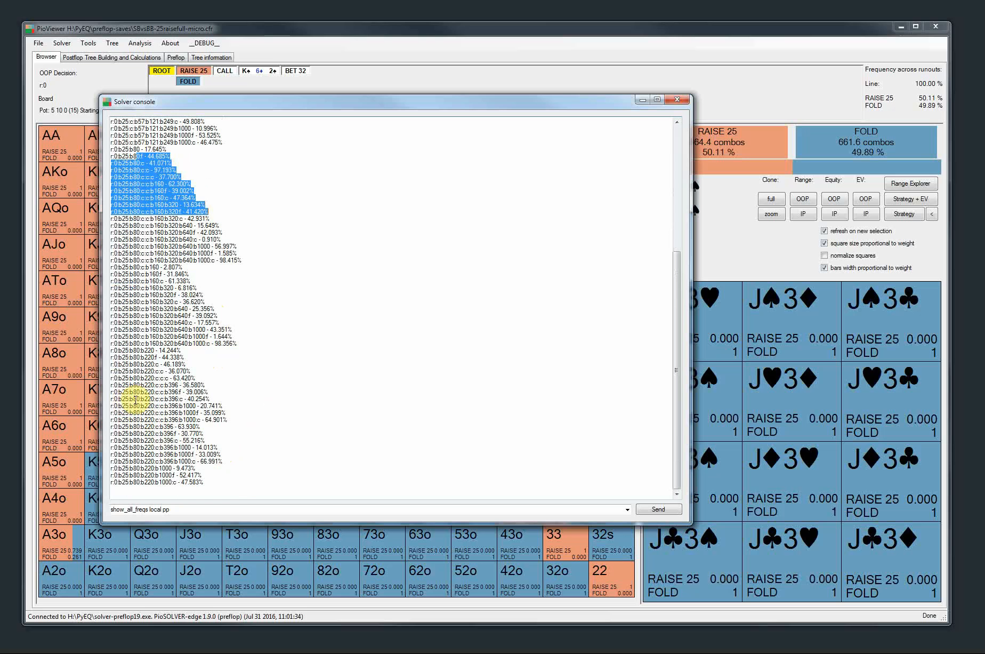
pyautogui.click(166, 398)
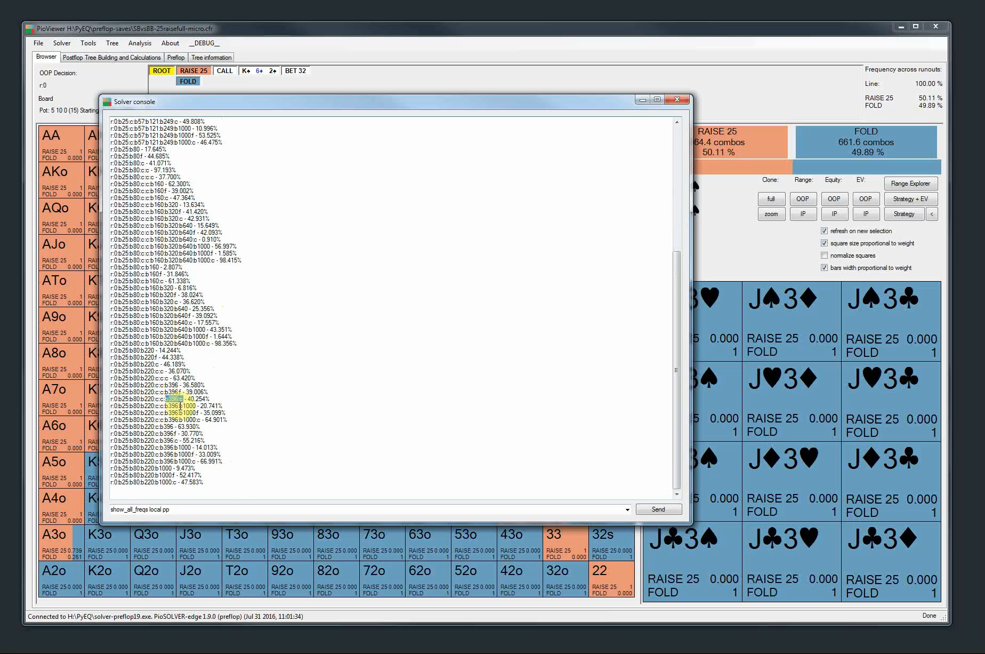
pyautogui.moveTo(190, 399); pyautogui.dragTo(230, 399)
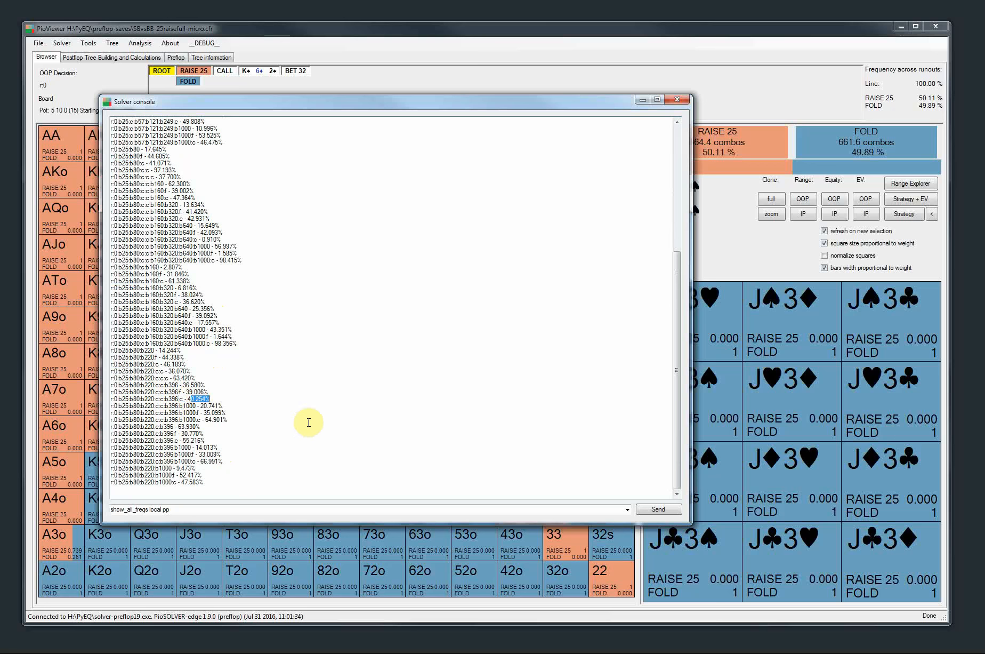
pyautogui.scroll(10, 281, 419)
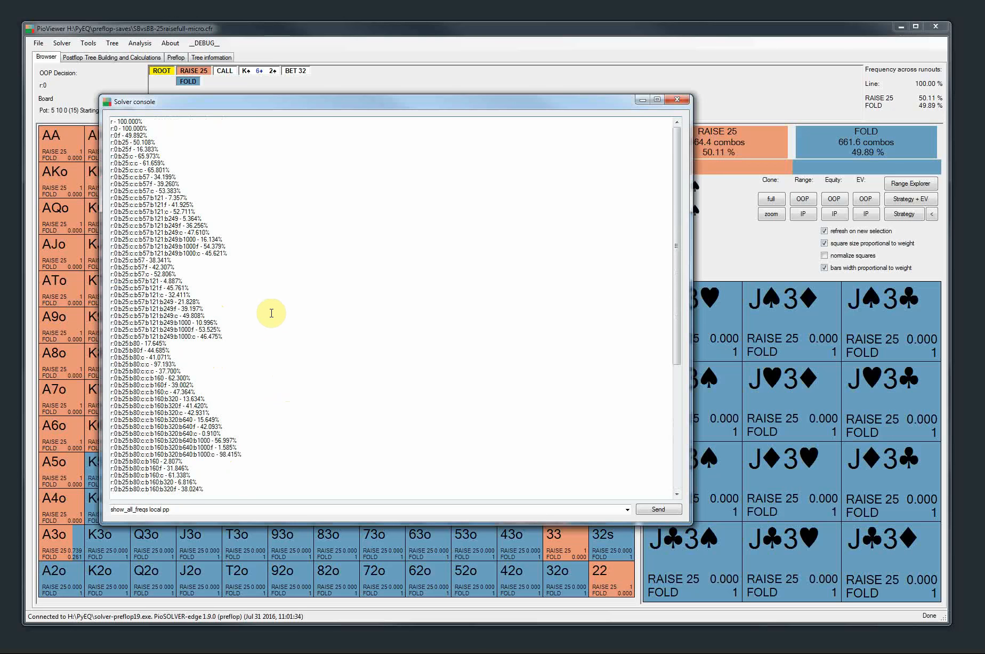
# Examine the rest of the listed line frequencies in the console output down to the Raise 220 lines, and close the console
pyautogui.scroll(-9, 272, 313)
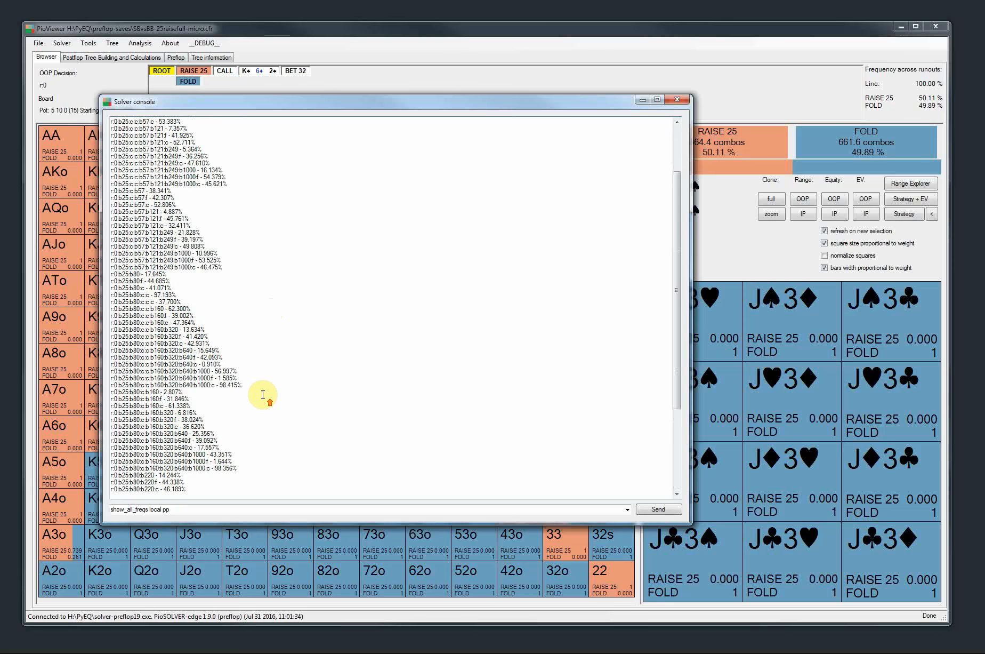
pyautogui.scroll(9, 260, 396)
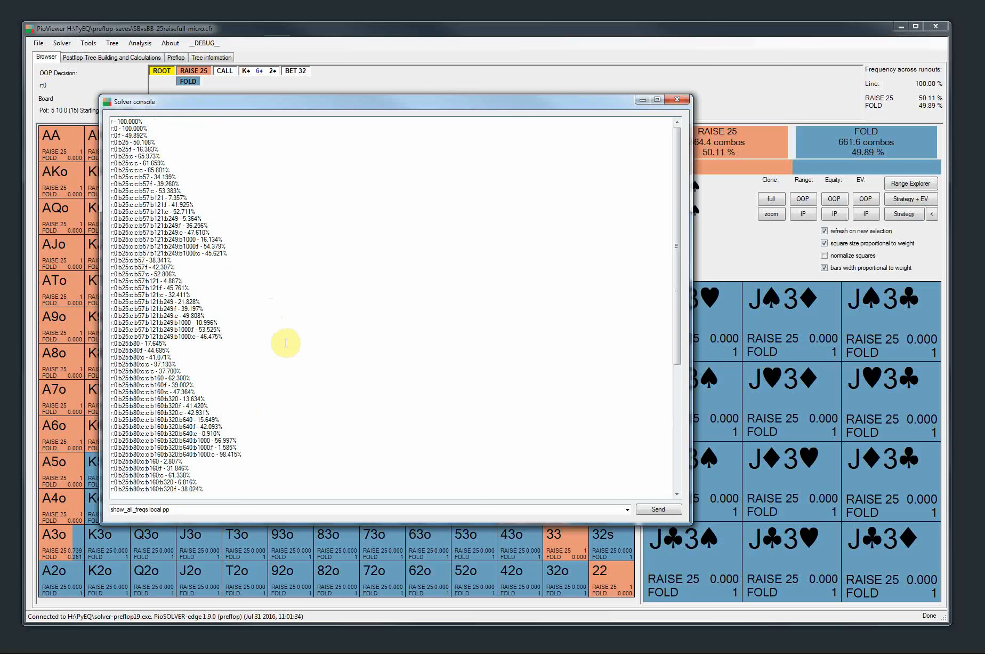
pyautogui.scroll(-10, 288, 345)
pyautogui.scroll(5, 325, 357)
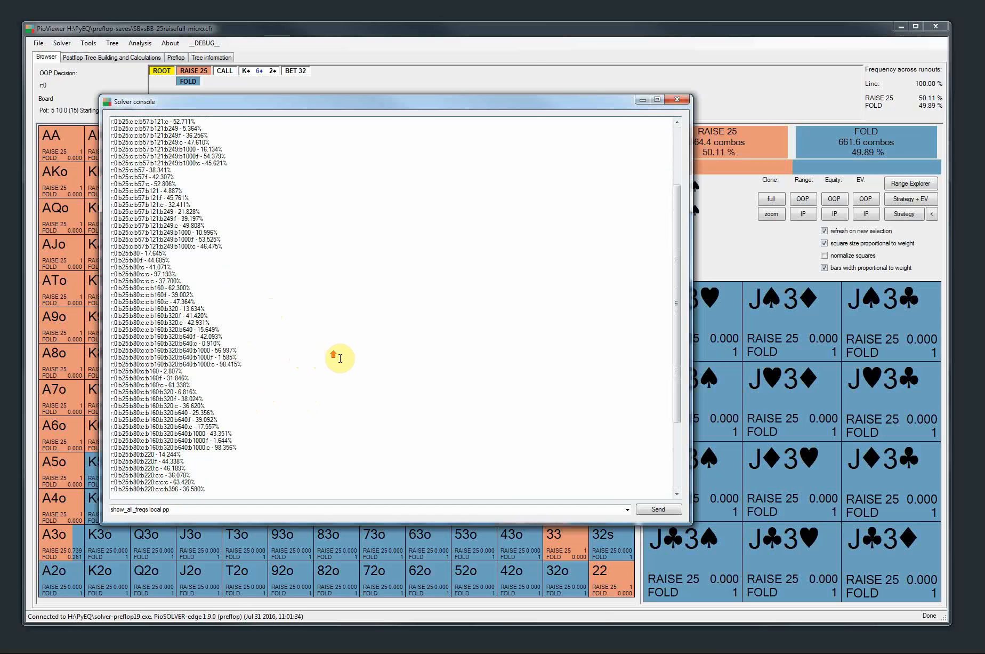
pyautogui.scroll(5, 339, 357)
pyautogui.scroll(-5, 270, 320)
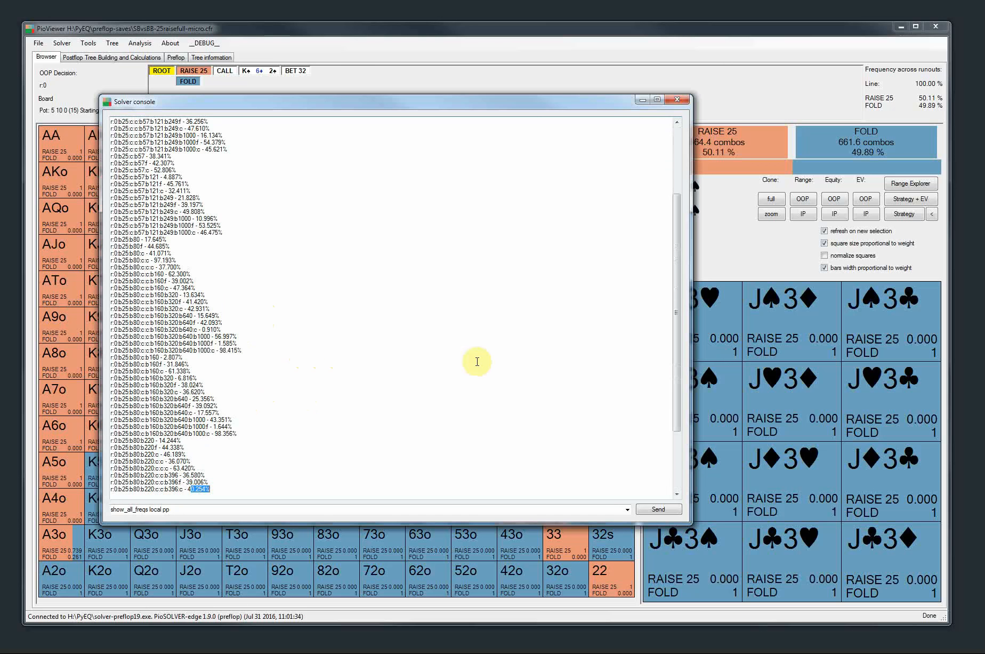
pyautogui.scroll(-1, 320, 405)
pyautogui.scroll(-3, 298, 384)
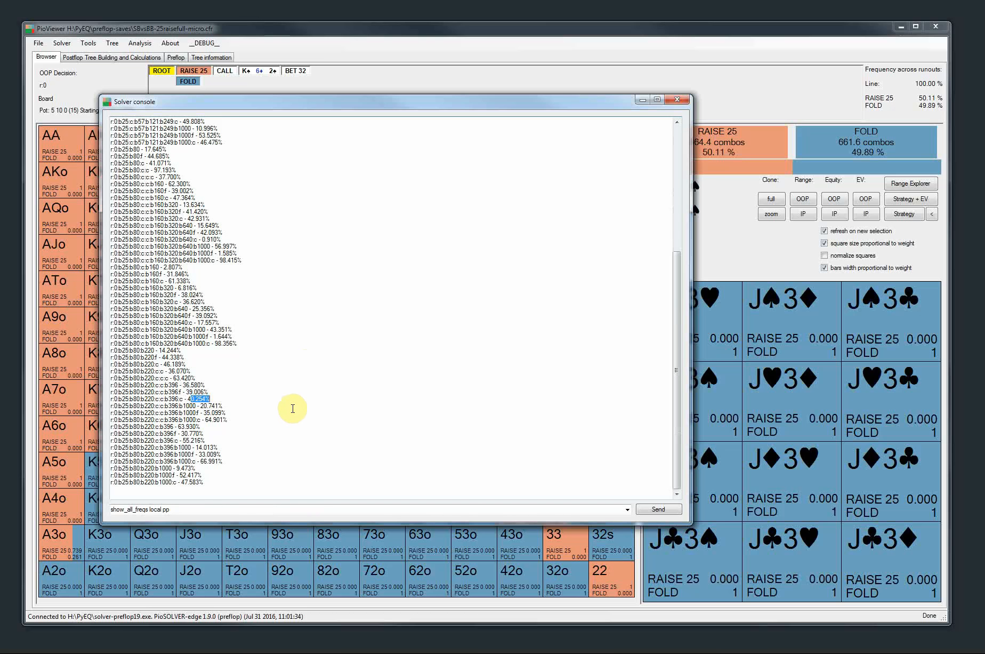
pyautogui.scroll(4, 313, 393)
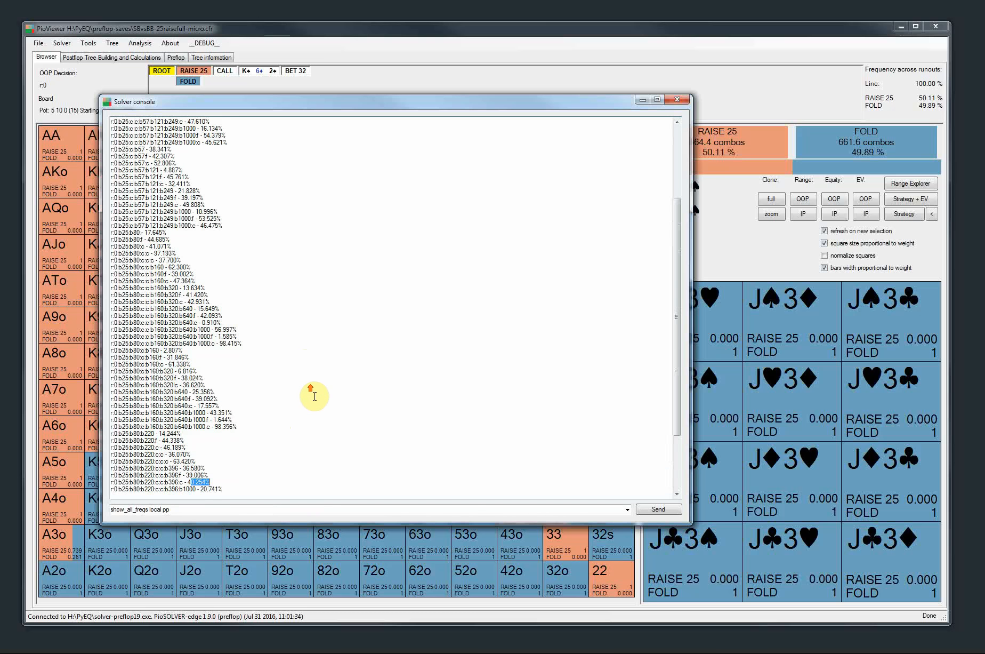
pyautogui.click(677, 100)
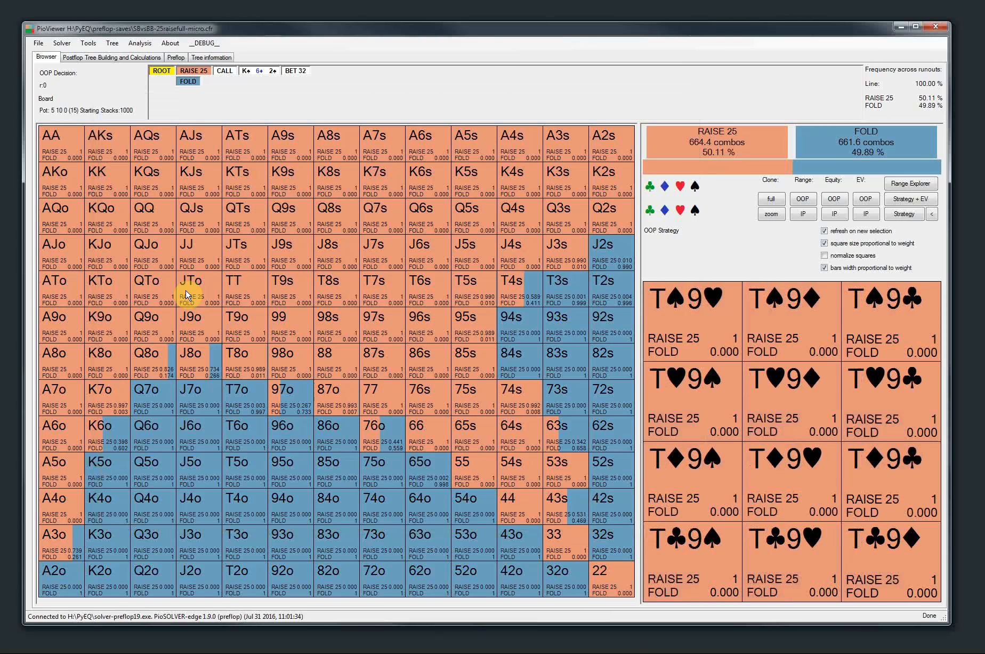
# Build the current postflop tree, load the recent tree BTNSteal9s3h2c-SMALL.cfr, and browse to its Check, Bet 33 node
pyautogui.click(74, 57)
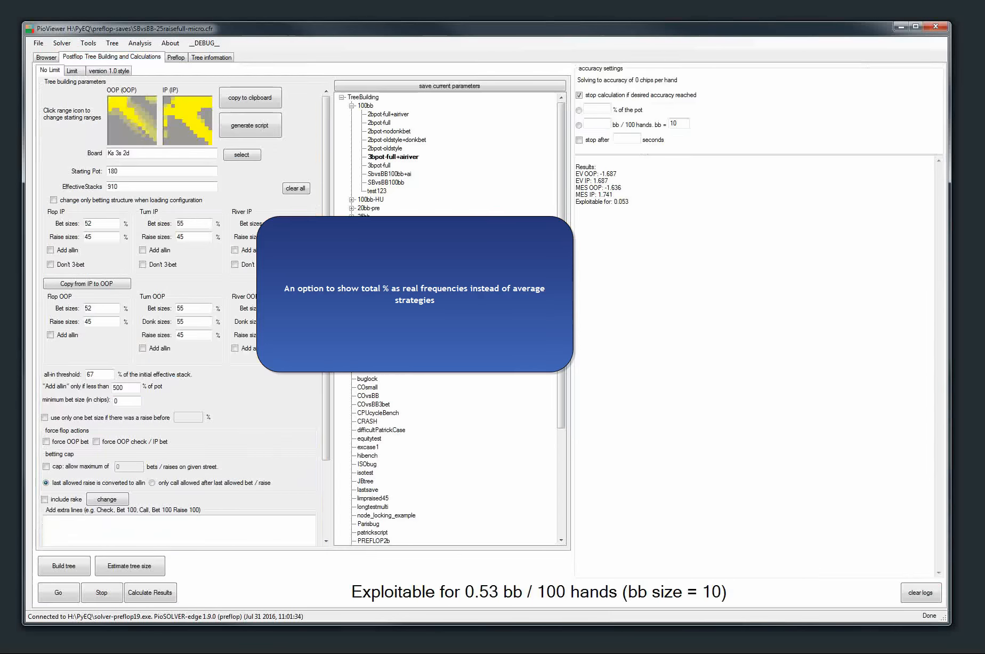
pyautogui.click(54, 567)
pyautogui.click(38, 44)
pyautogui.moveTo(54, 67)
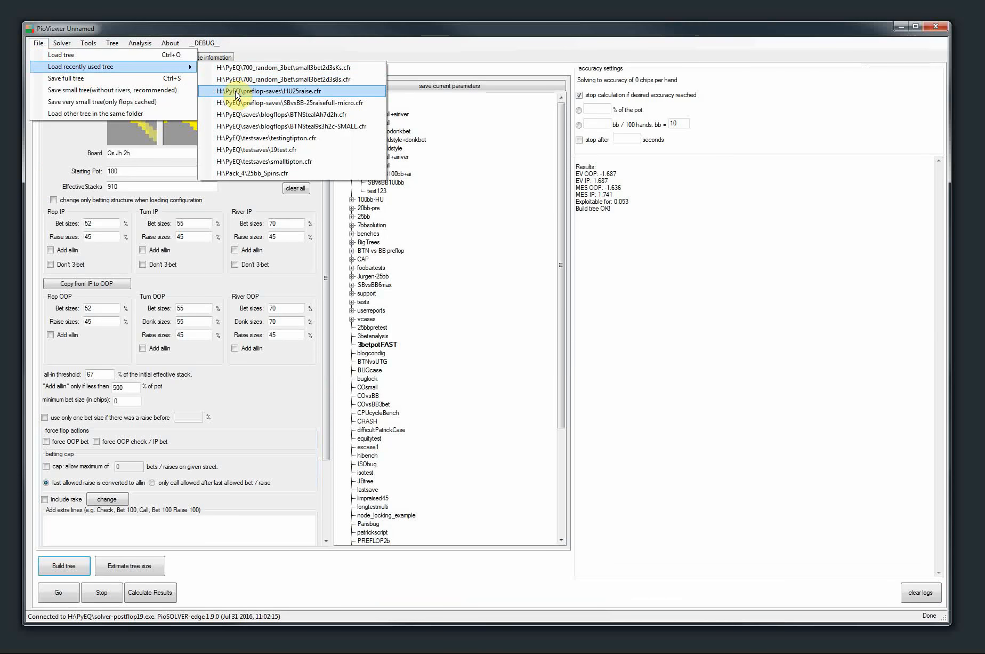
pyautogui.click(241, 126)
pyautogui.click(45, 60)
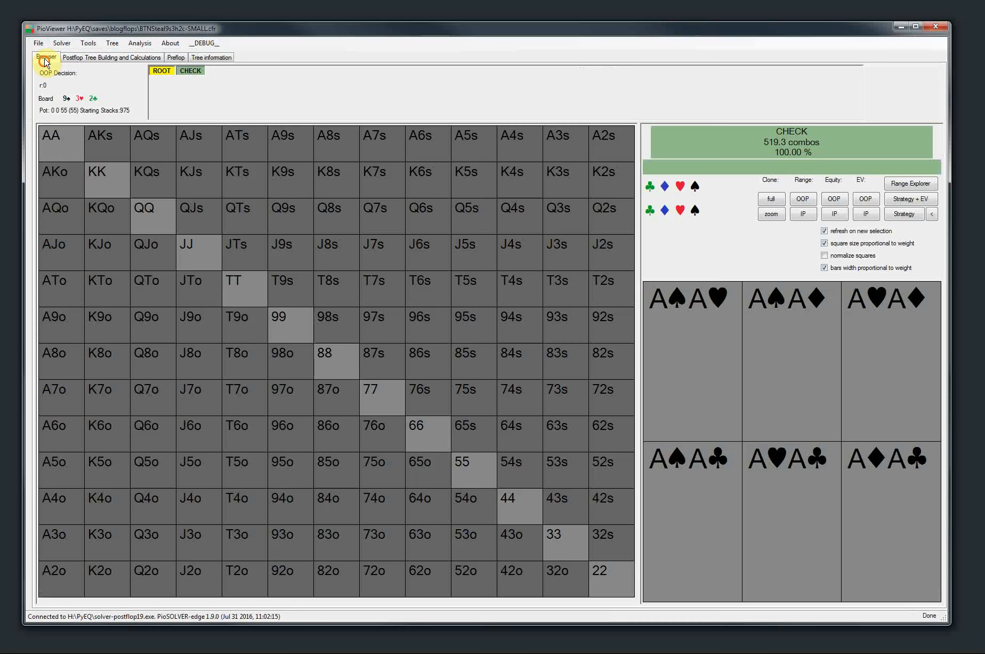
pyautogui.click(190, 70)
pyautogui.click(220, 70)
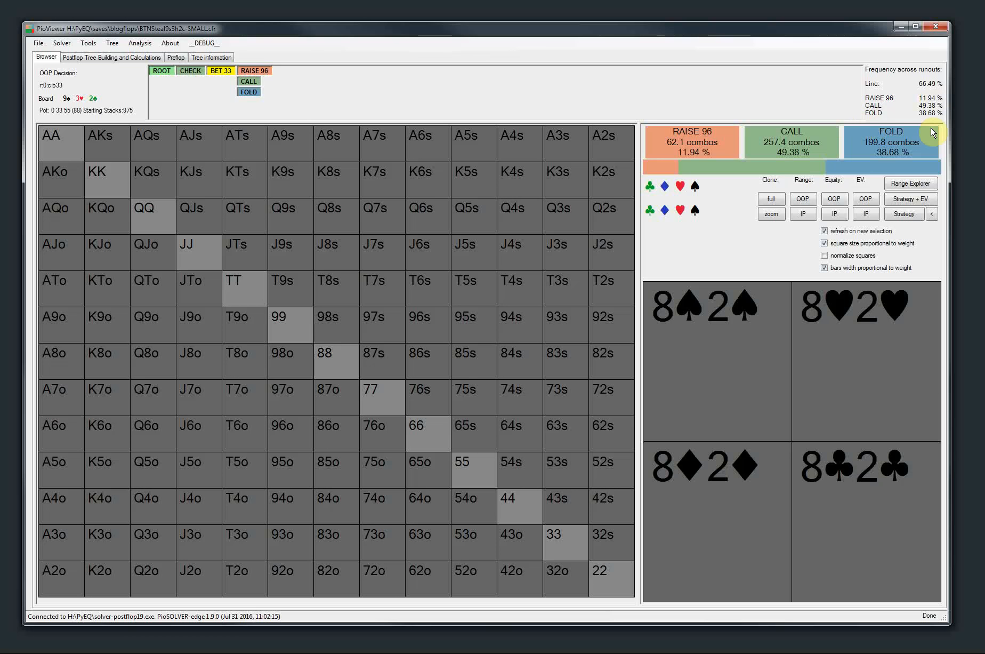
# Turn off the configuration option "show total strategy as real frequency" and display the strategy for the Bet 33 node
pyautogui.click(88, 43)
pyautogui.click(96, 66)
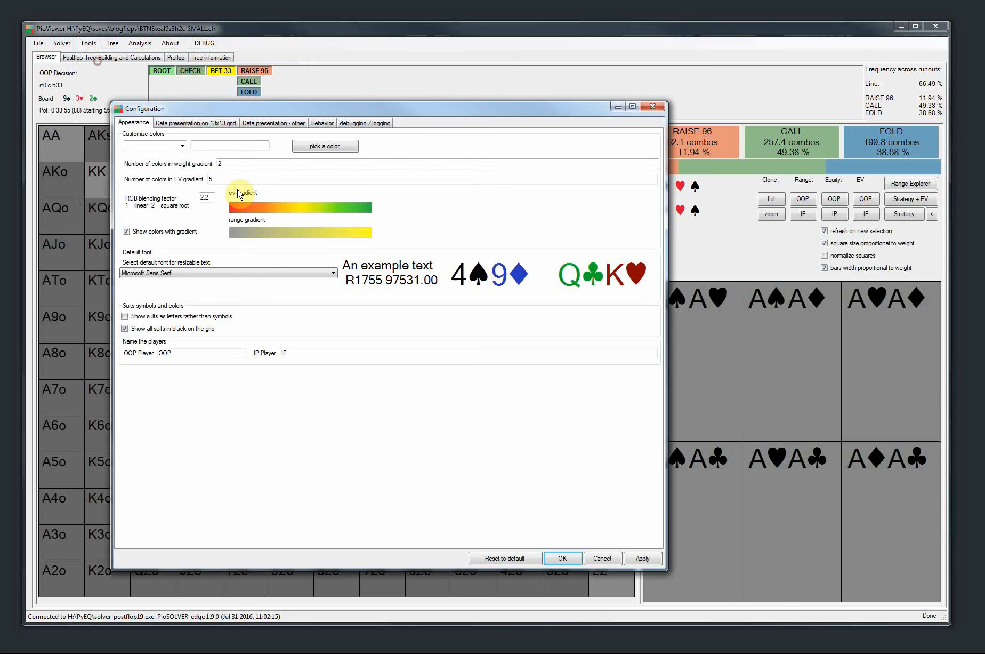
pyautogui.click(193, 122)
pyautogui.click(163, 210)
pyautogui.click(641, 558)
pyautogui.click(570, 558)
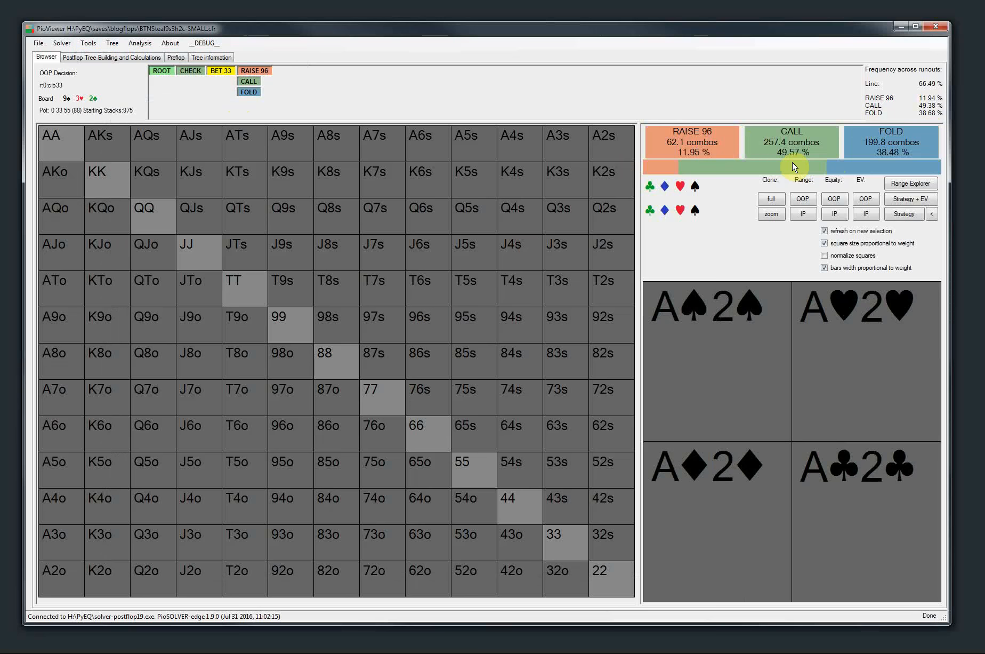
pyautogui.click(912, 212)
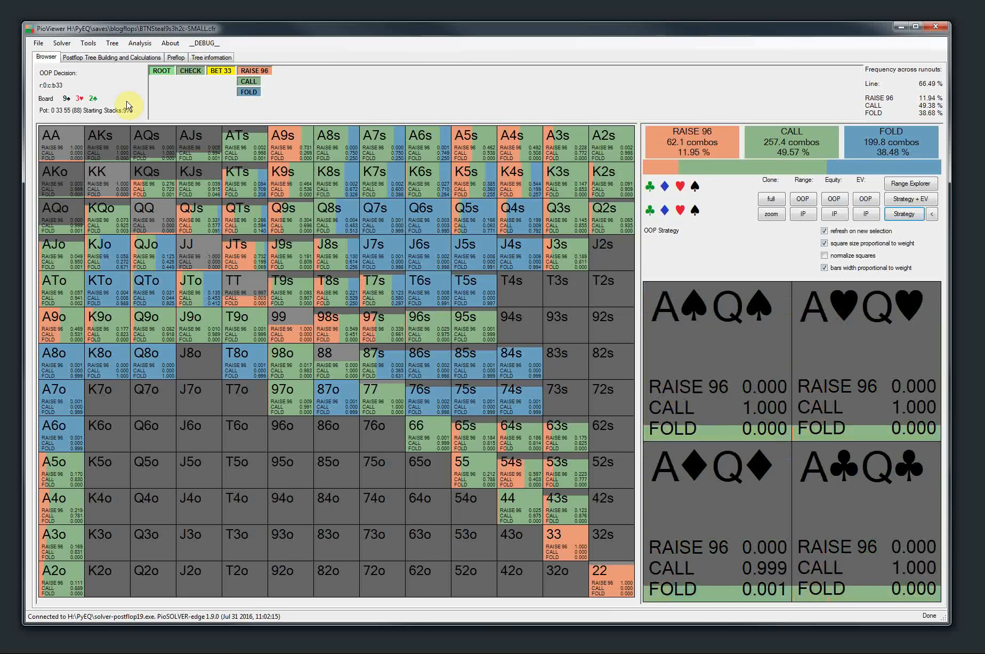
# Load the saved tree configuration river-realfreqbug from the userreports group and clear the calculation logs
pyautogui.click(128, 56)
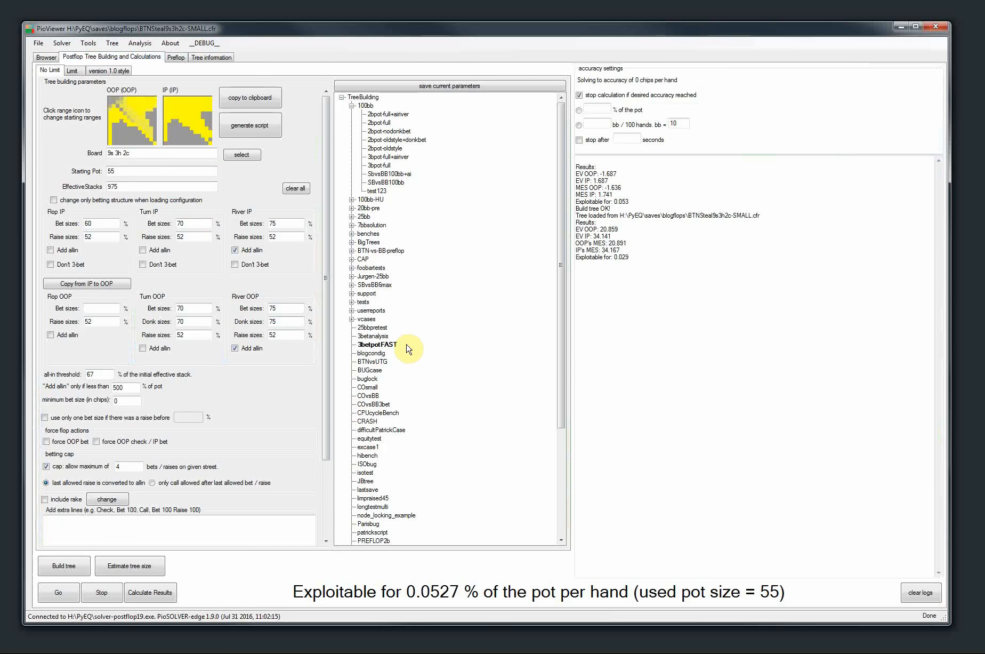
pyautogui.click(351, 310)
pyautogui.click(386, 327)
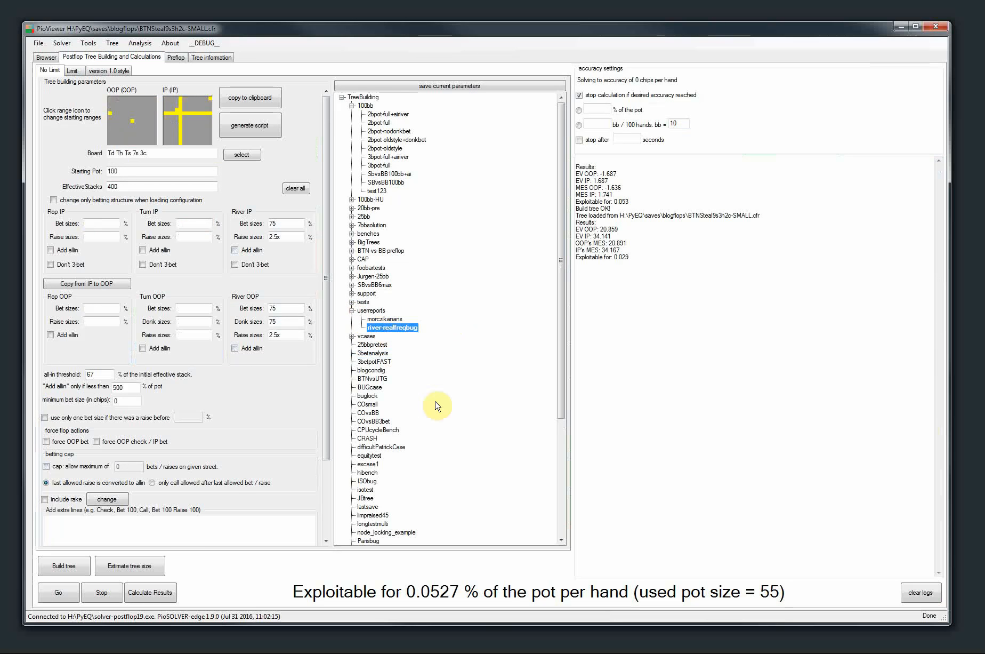
pyautogui.click(918, 592)
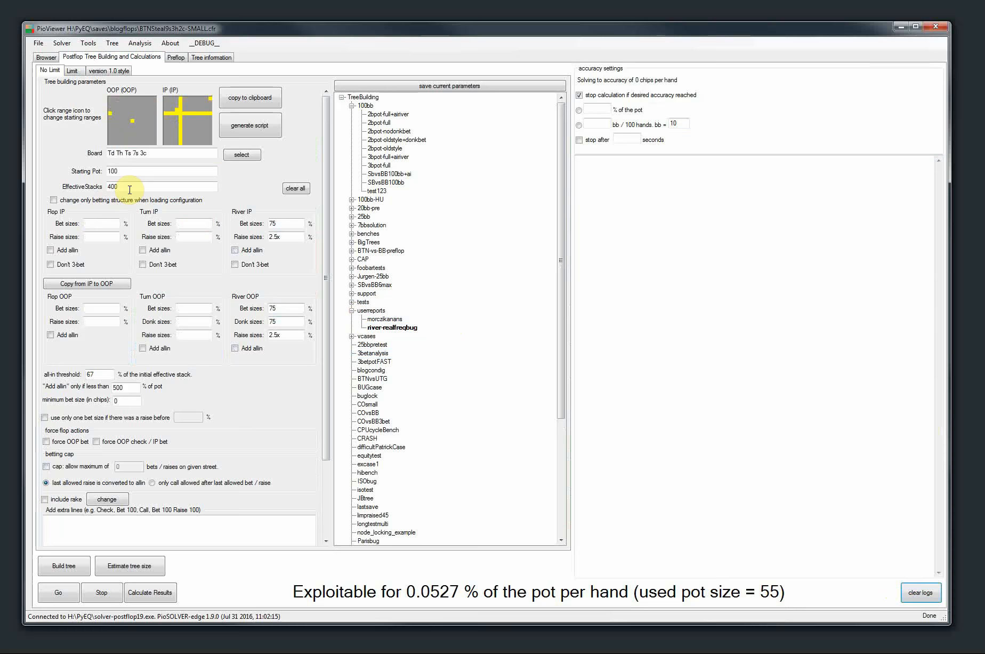
# Review the configuration's board cards and the OOP and IP starting ranges without changing them
pyautogui.click(241, 155)
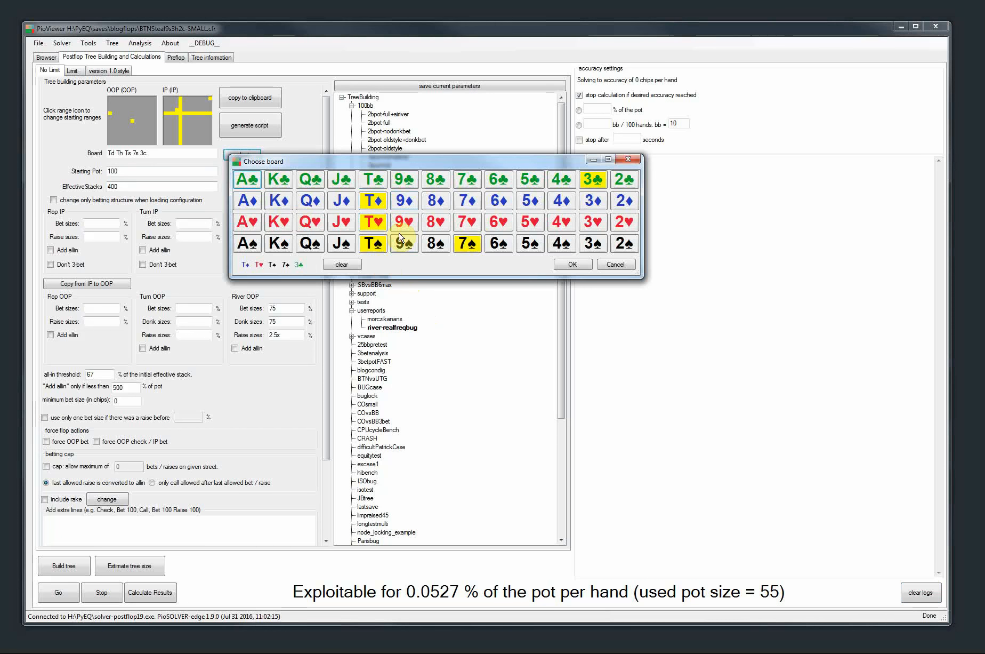
pyautogui.click(616, 264)
pyautogui.click(131, 140)
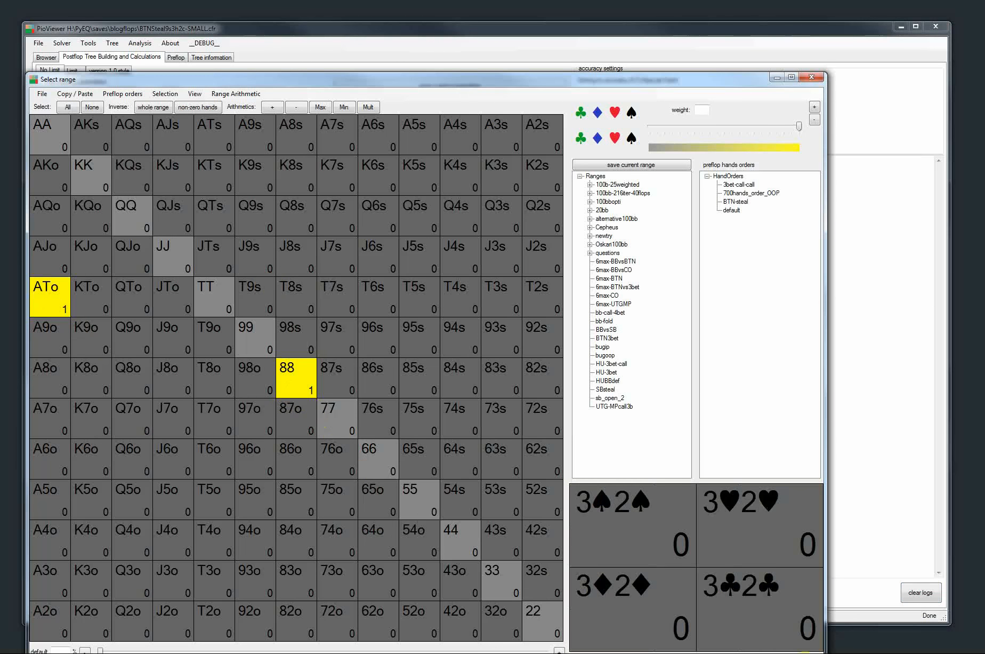
pyautogui.click(803, 653)
pyautogui.click(193, 130)
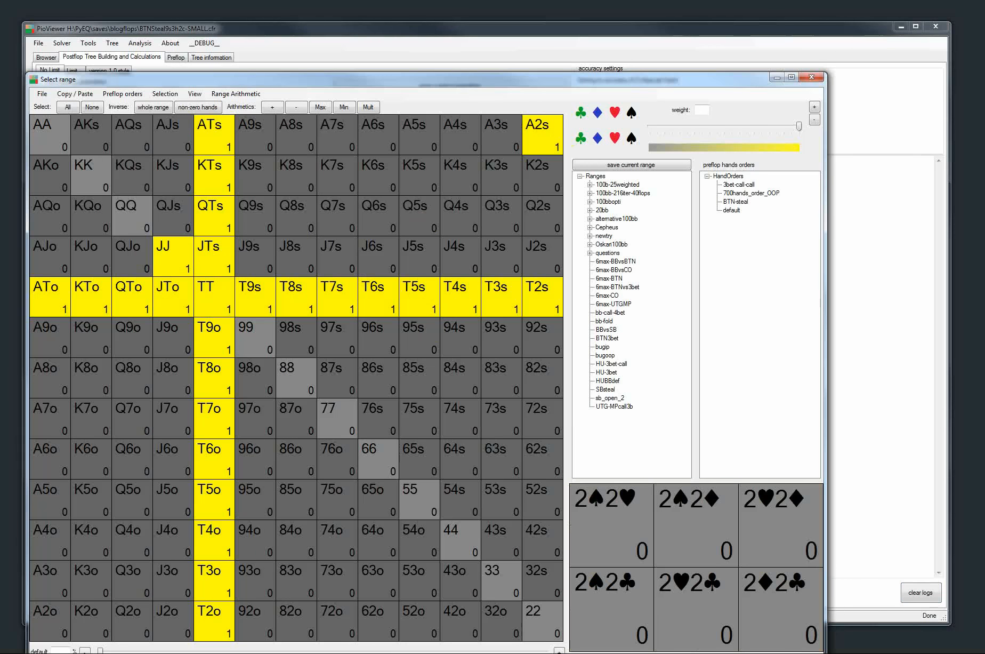
pyautogui.click(804, 653)
# Build the river tree, run the solver for a few seconds and stop it
pyautogui.click(61, 567)
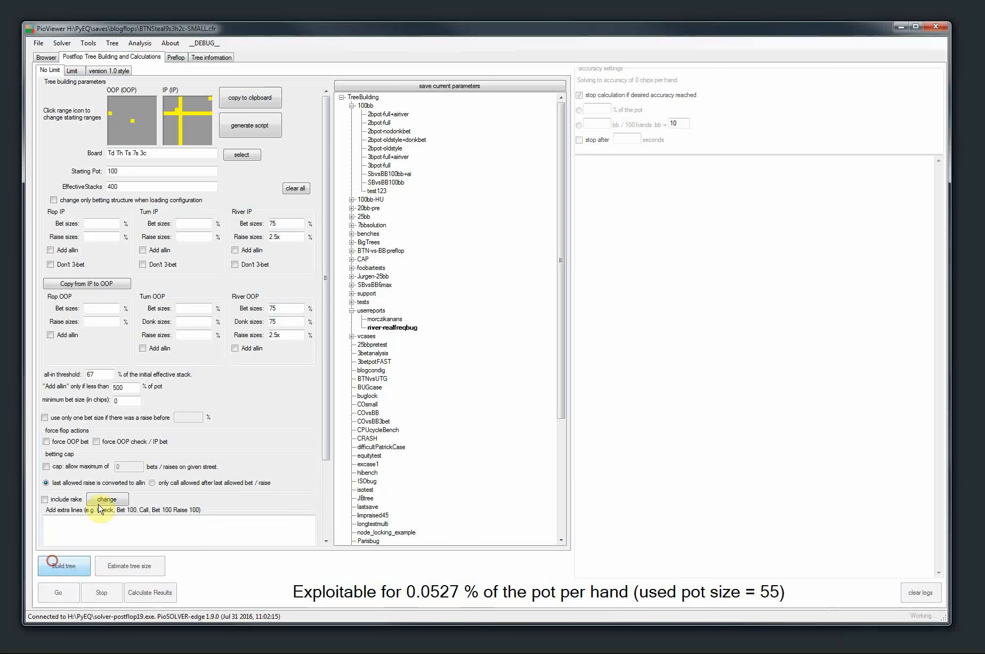
pyautogui.click(59, 592)
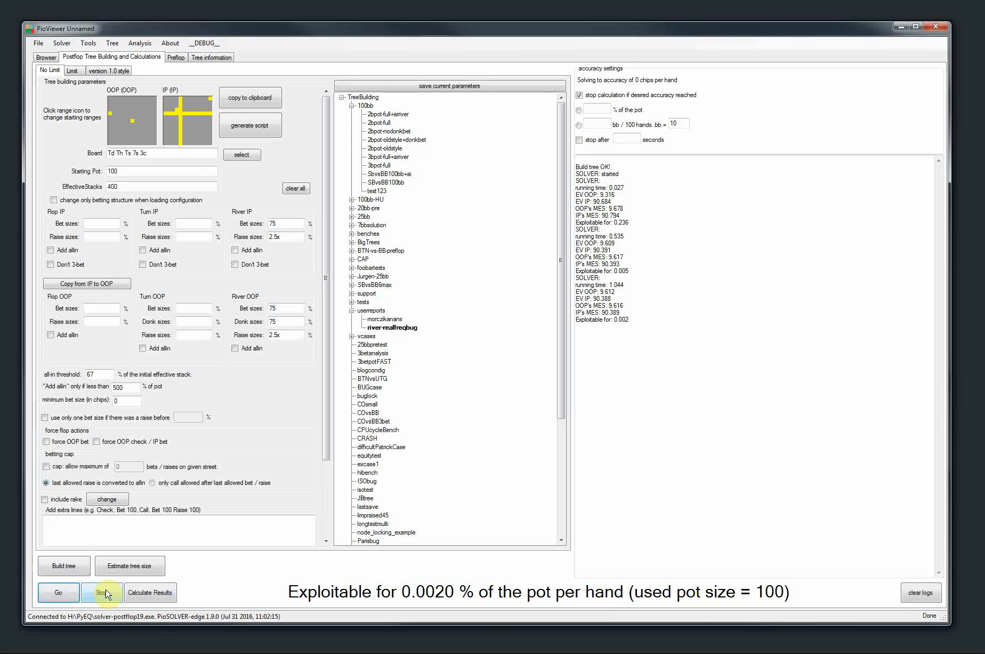
pyautogui.click(103, 592)
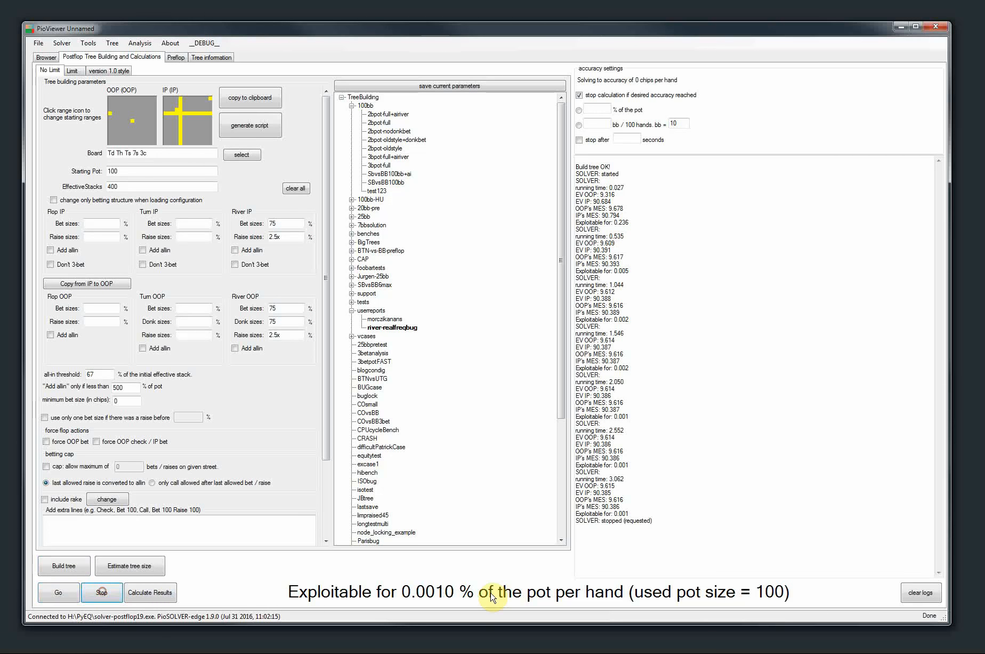
# Browse the solved tree's Check and Bet 75 nodes with the strategy displayed to compare average strategy with line frequencies
pyautogui.click(45, 58)
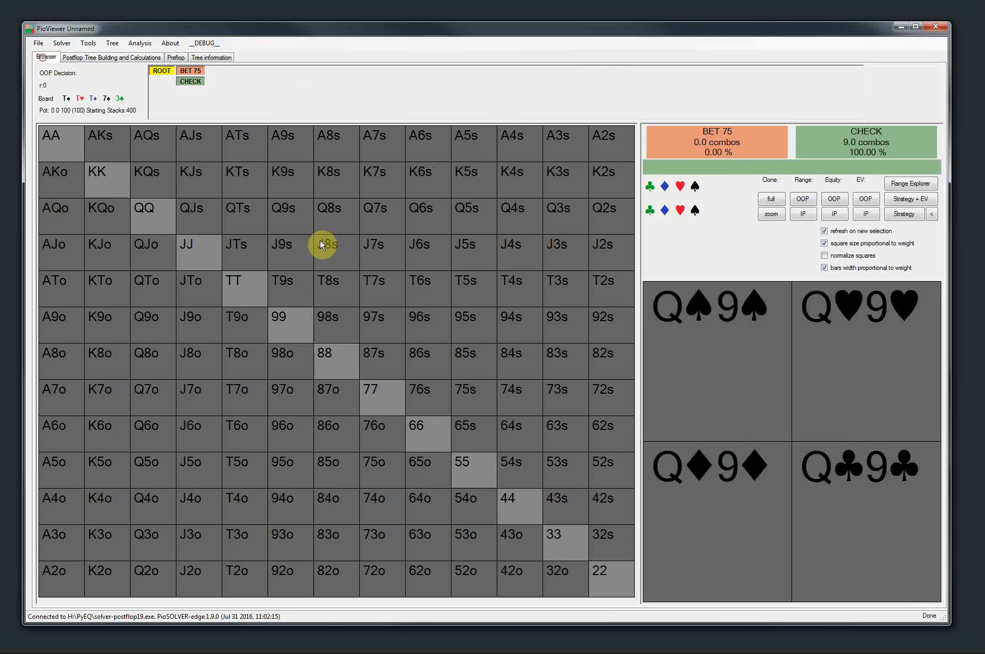
pyautogui.click(187, 82)
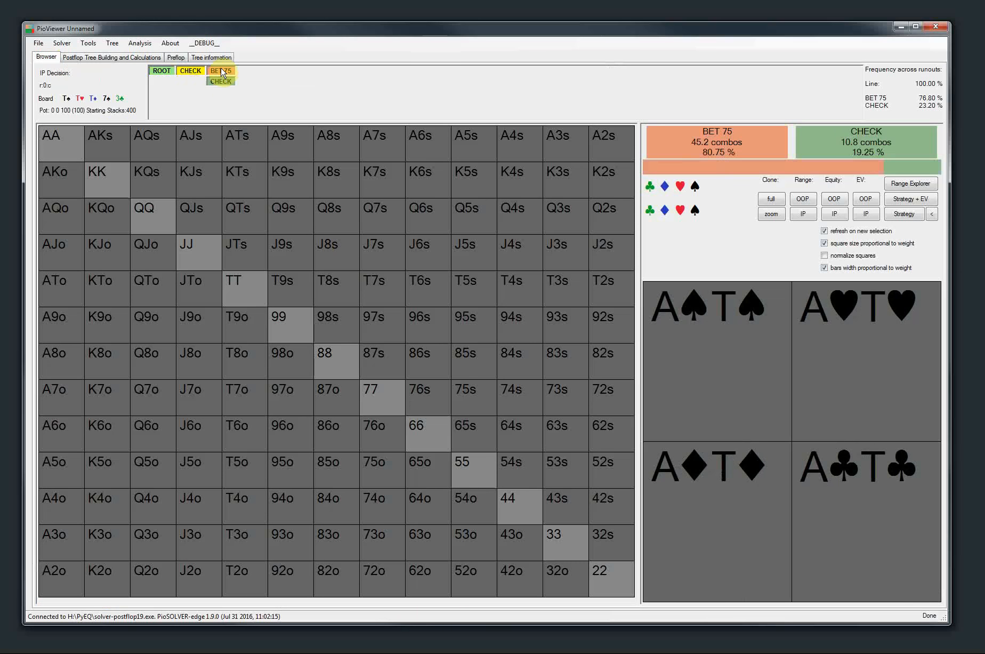
pyautogui.click(221, 70)
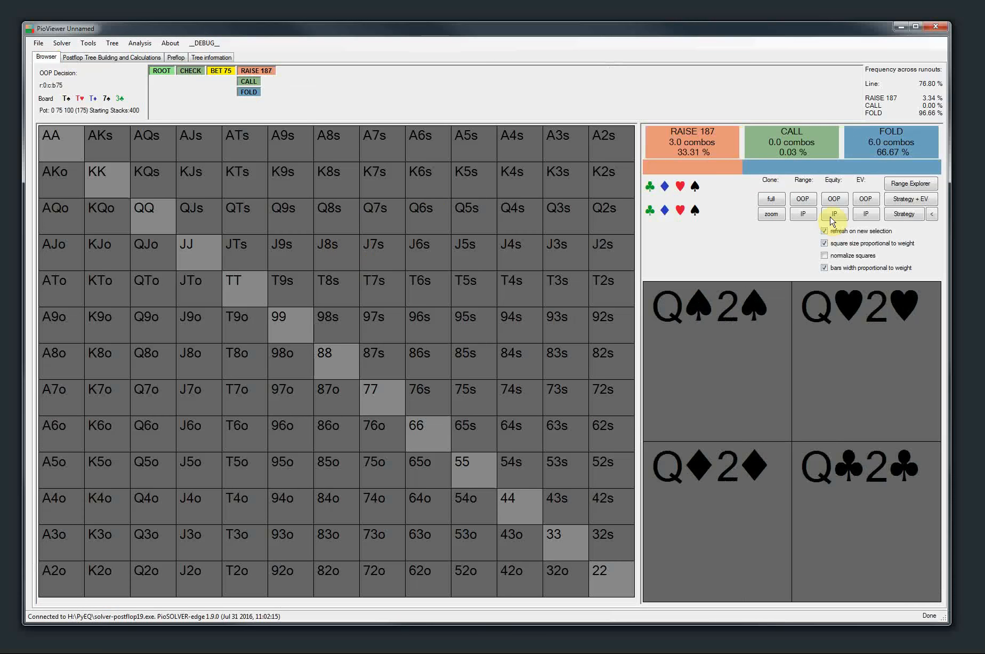
pyautogui.click(904, 213)
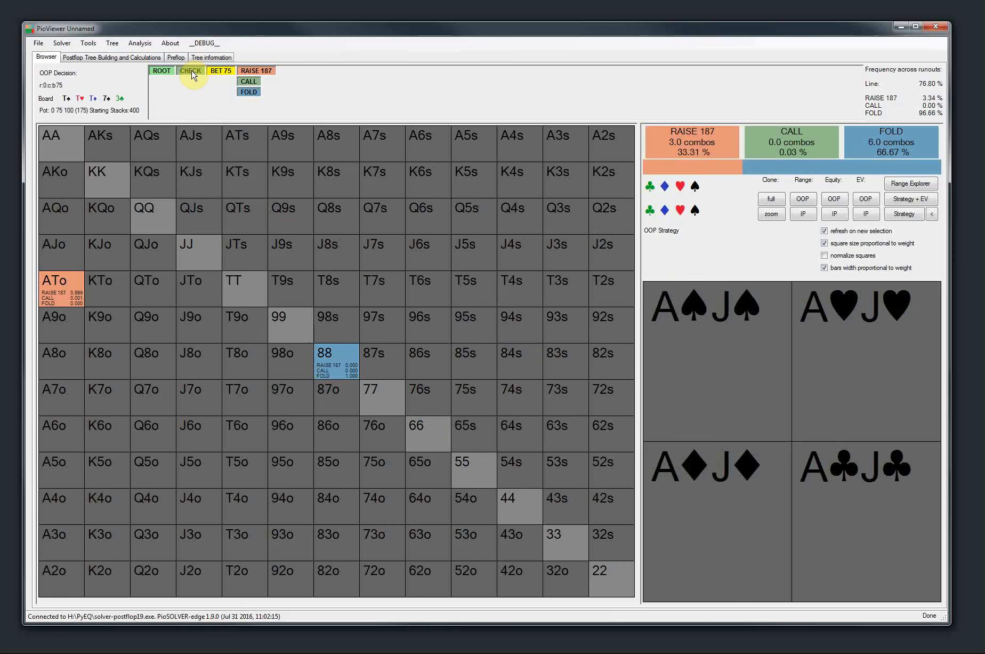
pyautogui.click(190, 71)
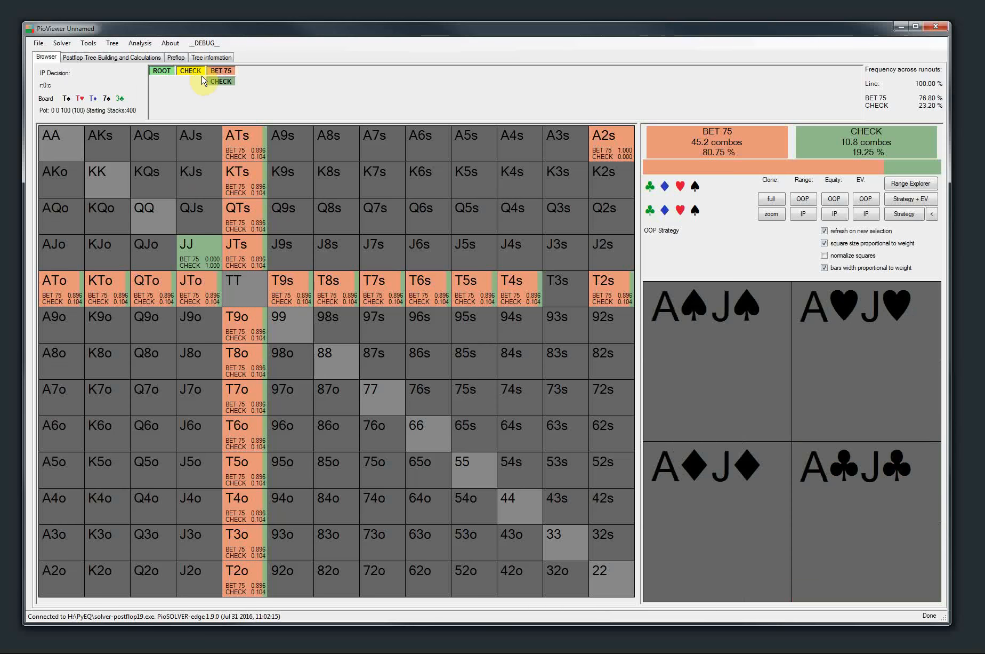
pyautogui.click(221, 71)
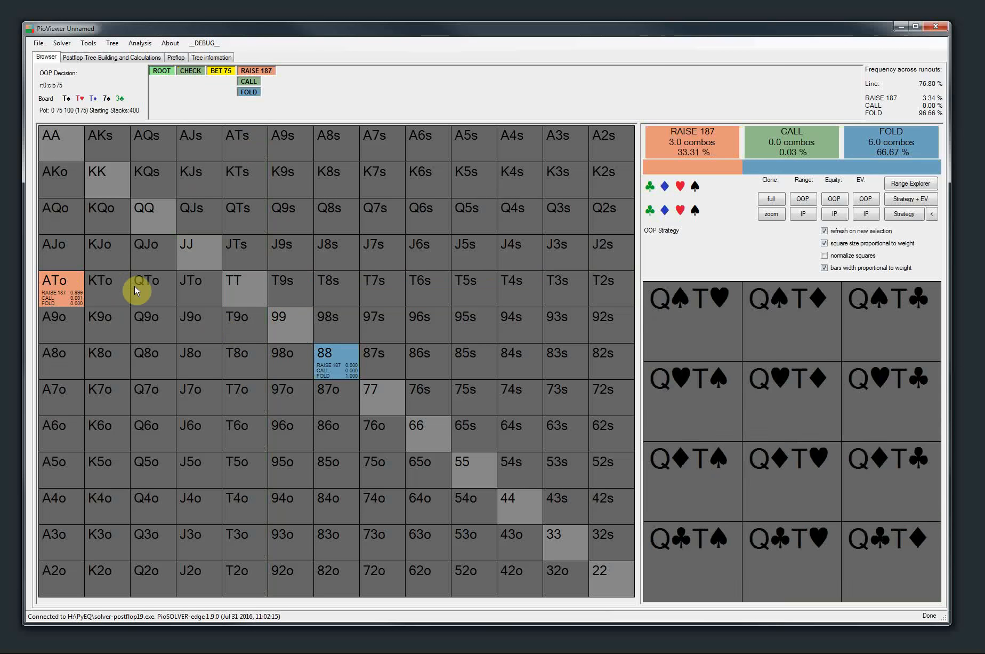
# Turn on the configuration option "show total strategy as real frequency" for the 13x13 grid
pyautogui.click(88, 42)
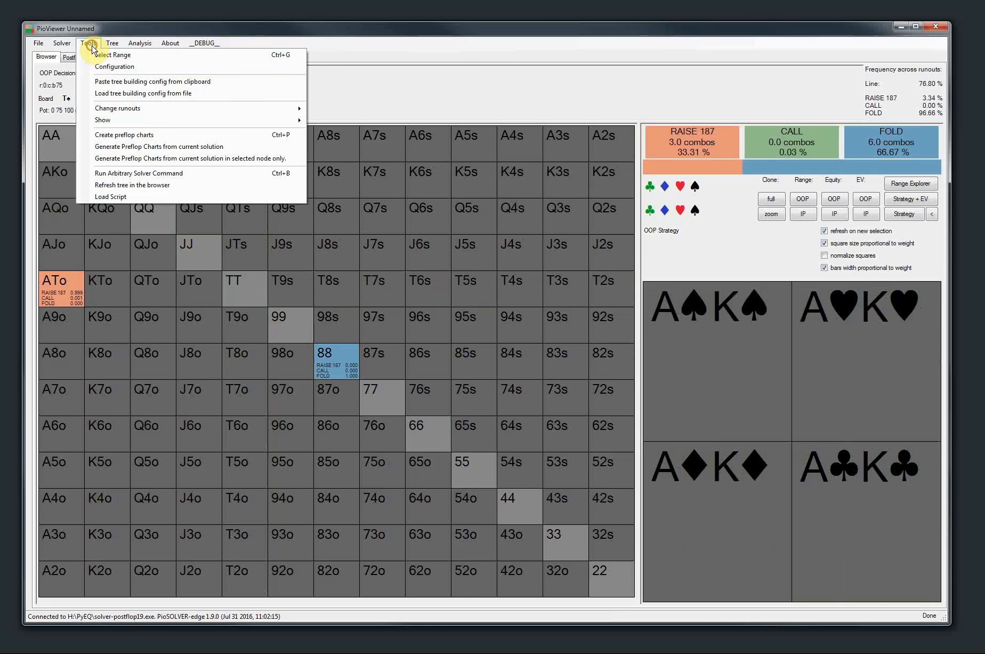
pyautogui.click(122, 75)
pyautogui.click(85, 42)
pyautogui.click(115, 67)
pyautogui.click(197, 122)
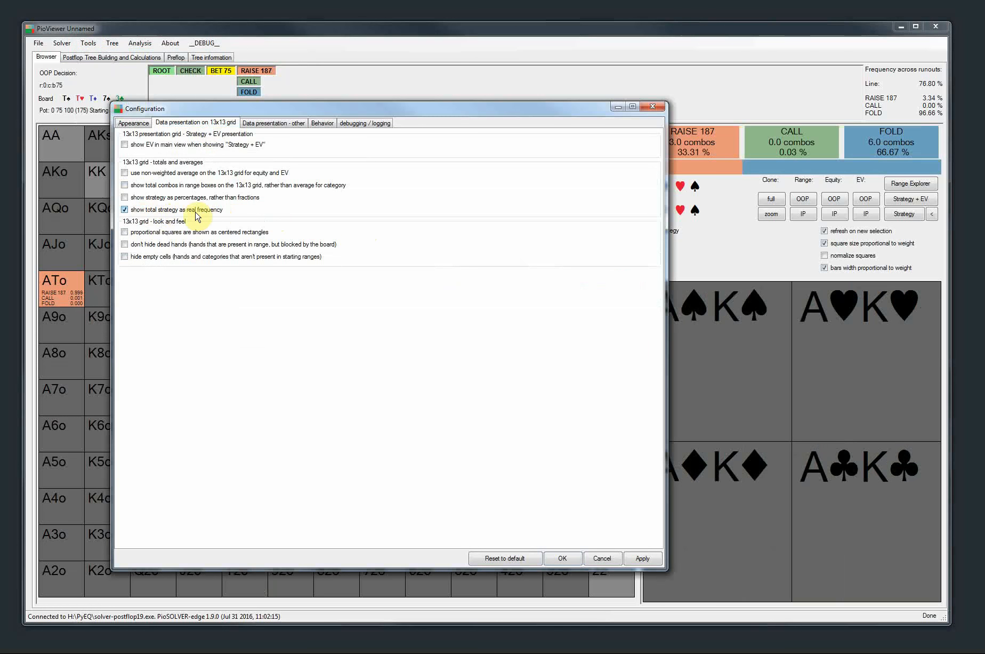
pyautogui.click(569, 558)
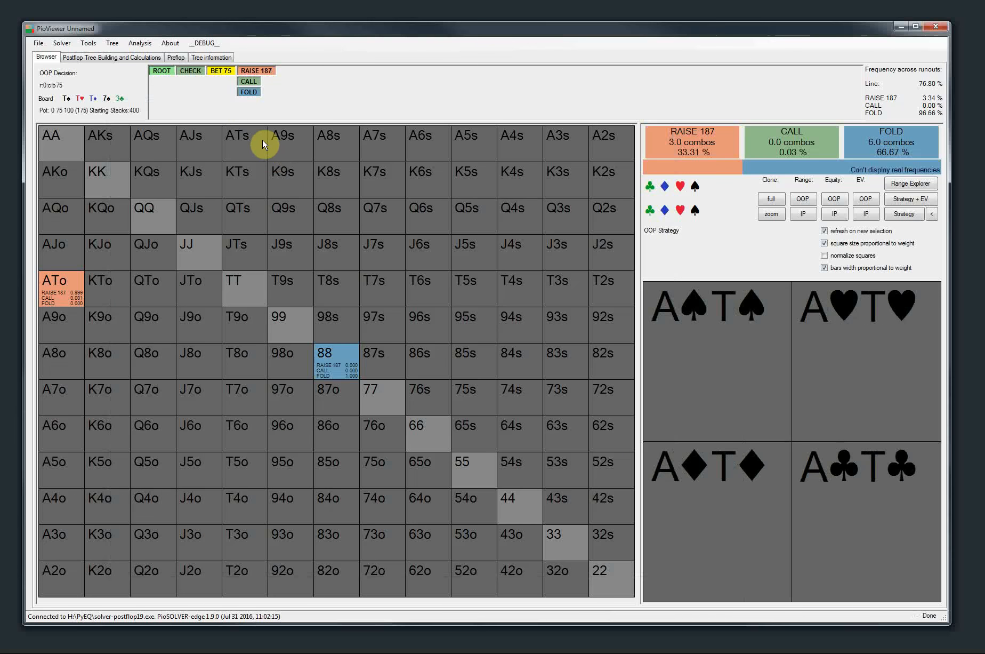
# Reselect the Bet 75 node, view the Raise 187 node and return to Bet 75 to check the real frequency totals
pyautogui.click(218, 75)
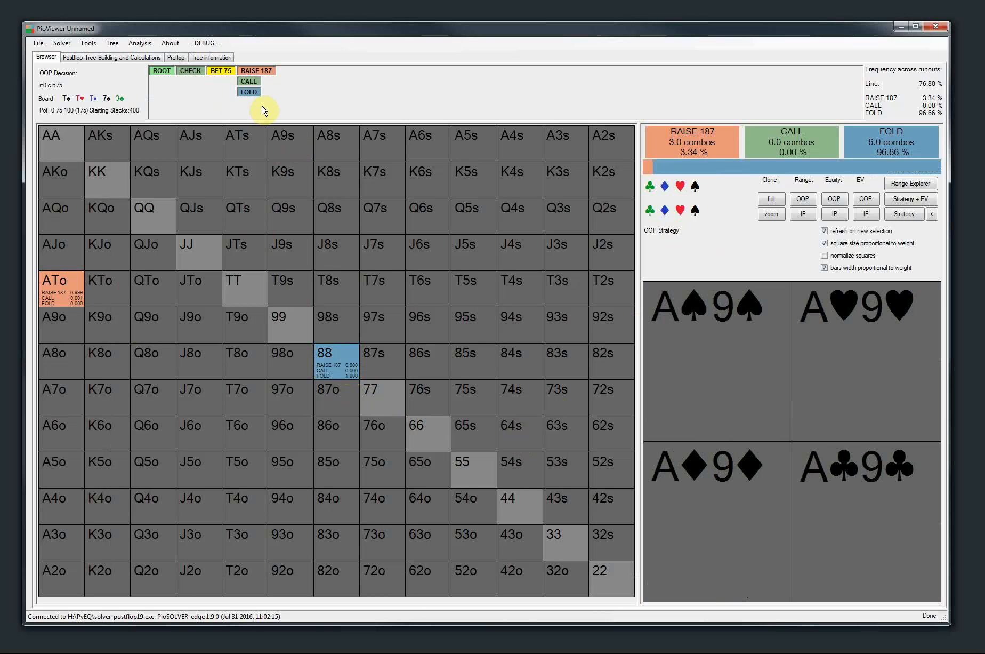
pyautogui.click(249, 71)
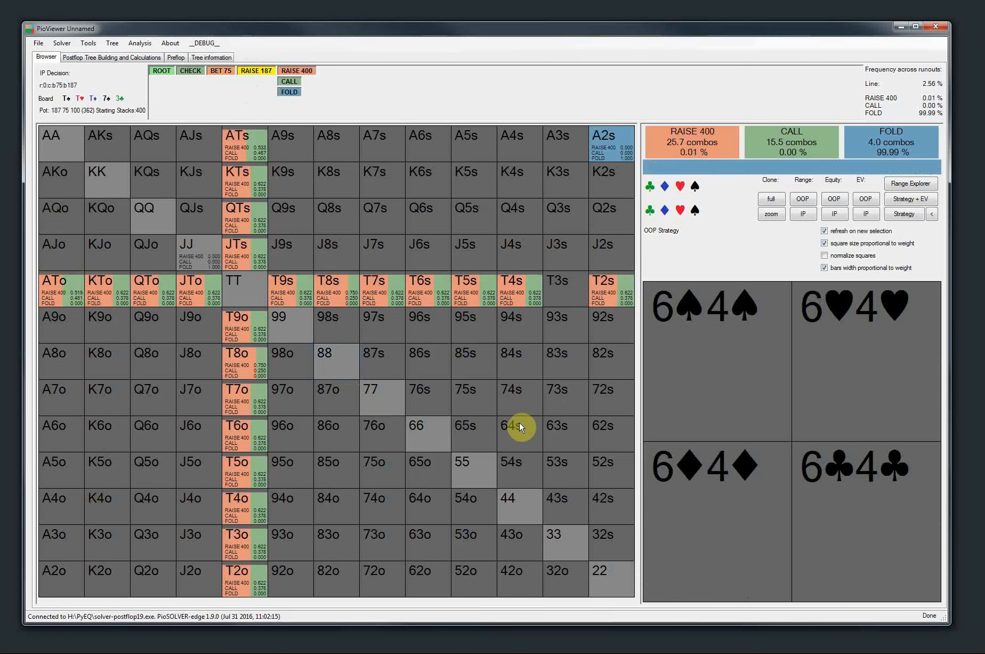
pyautogui.click(221, 70)
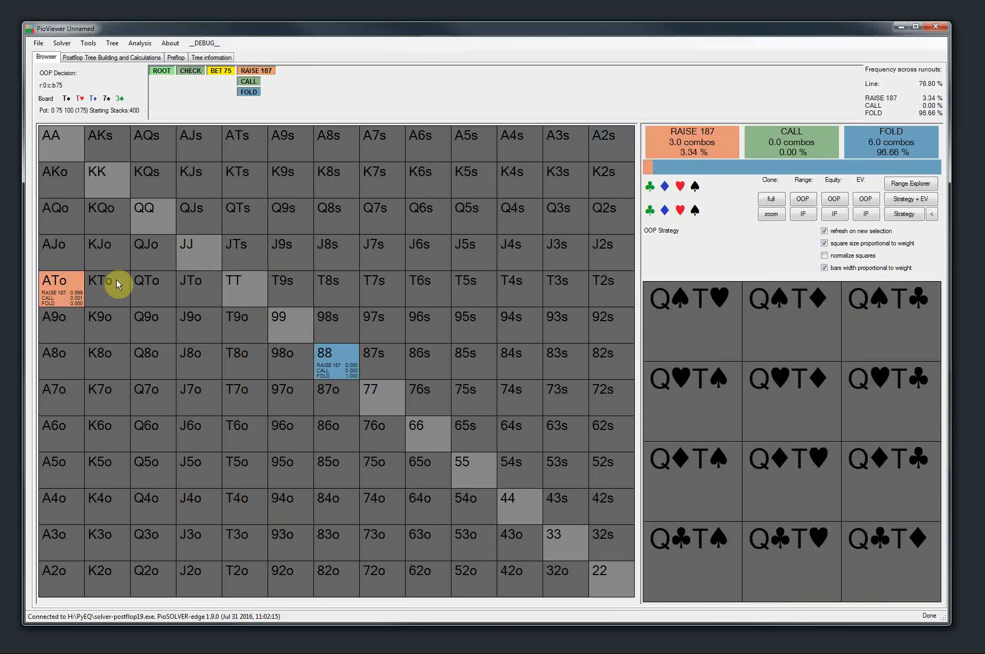
# View the Raise 187 node's totals and turn off the configuration option "show total strategy as real frequency" for the 13x13 grid
pyautogui.click(248, 71)
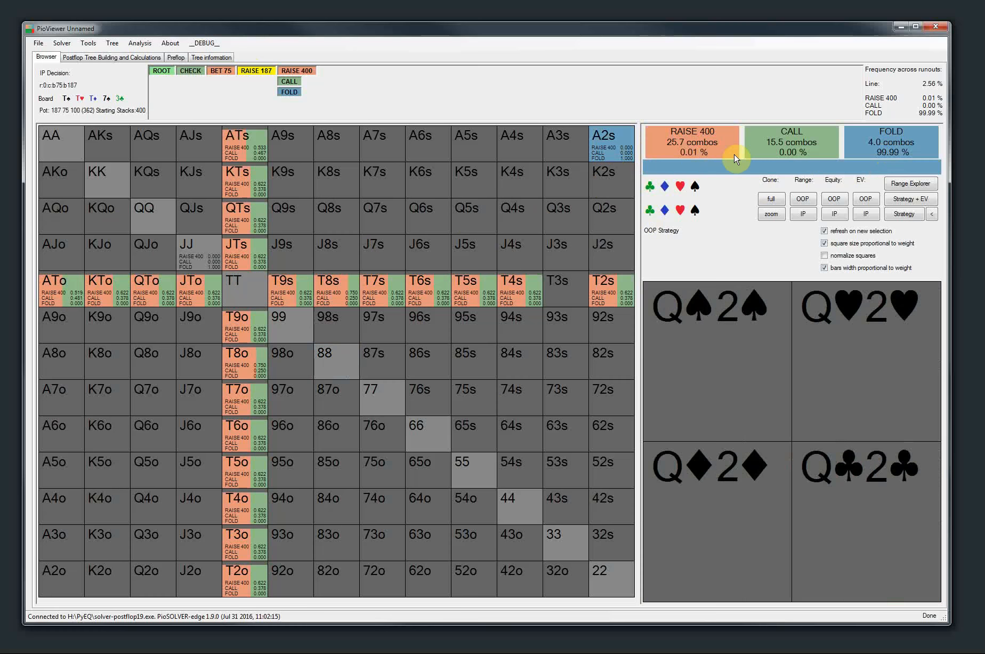
pyautogui.click(89, 43)
pyautogui.click(99, 64)
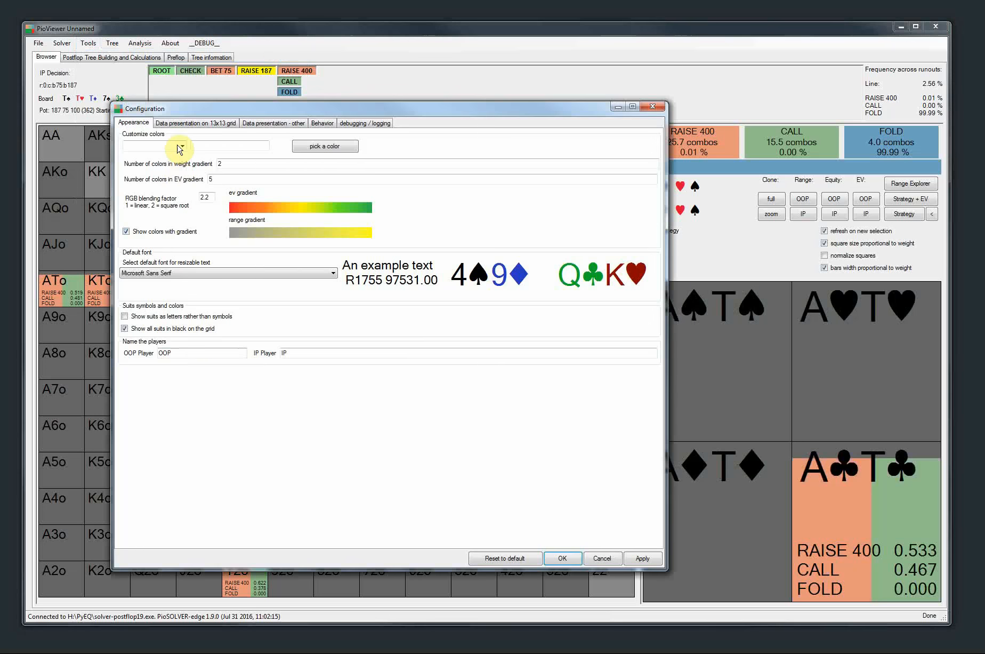
pyautogui.click(184, 123)
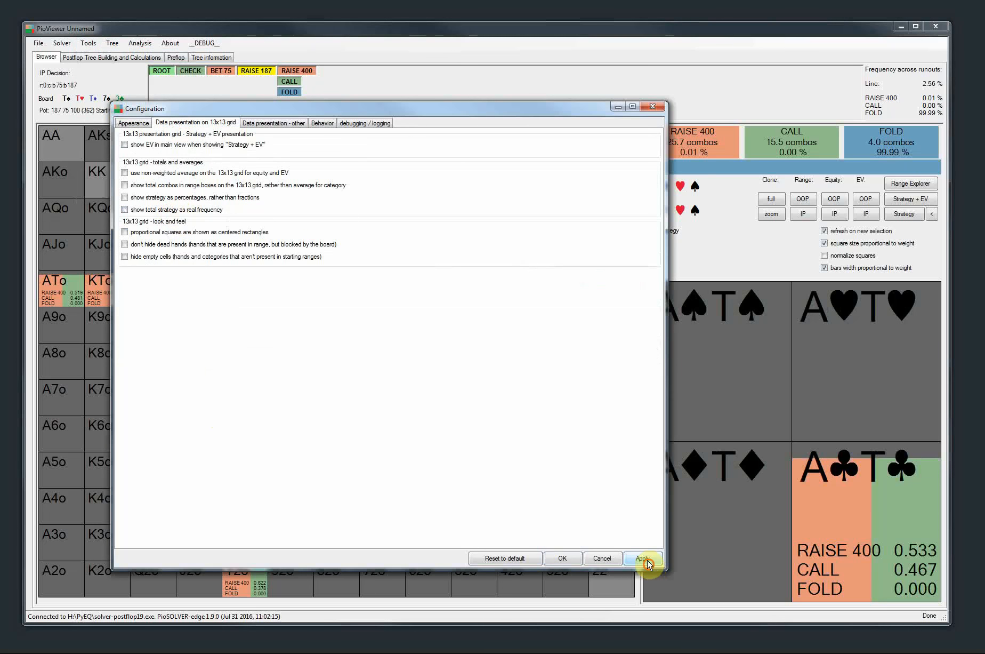
pyautogui.click(563, 557)
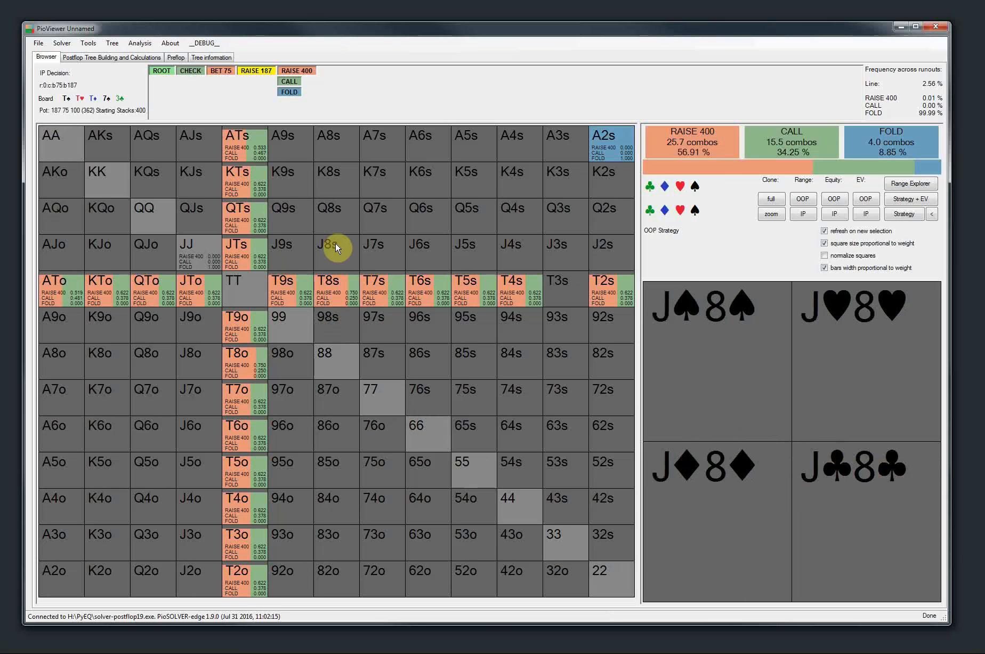
# Inspect the preflop tree's Call node beside Raise 80 with its postflop parameters, and the Raise 25 node
pyautogui.click(175, 59)
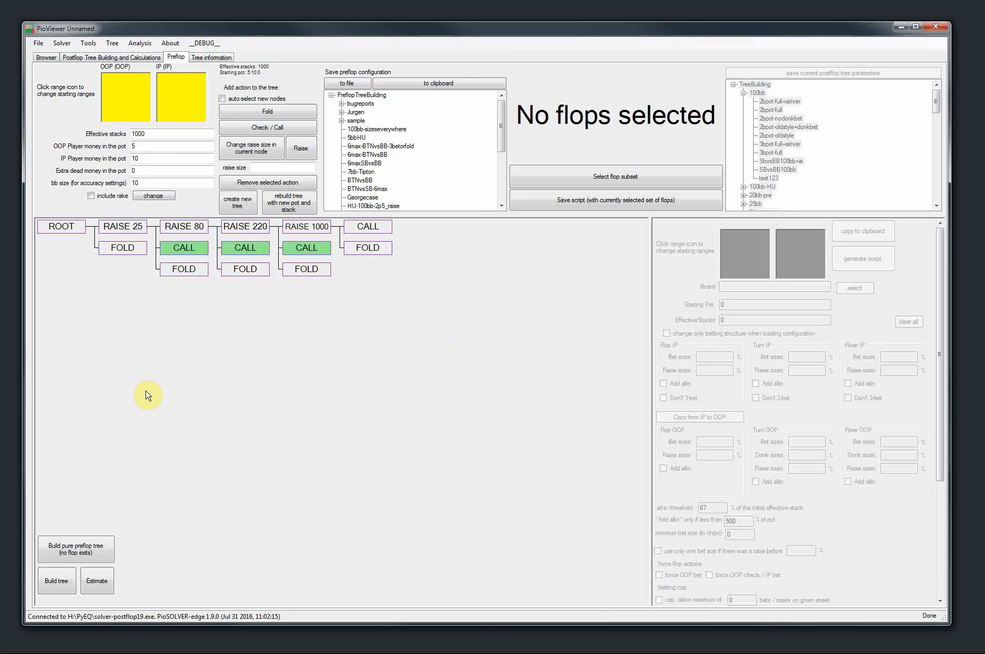
pyautogui.click(184, 249)
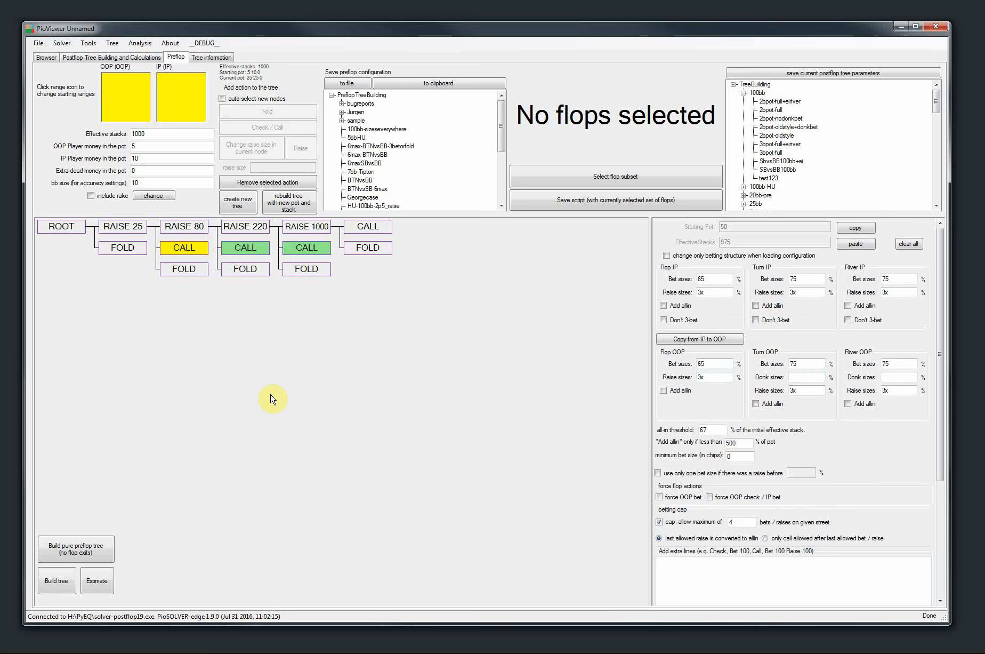
pyautogui.click(129, 230)
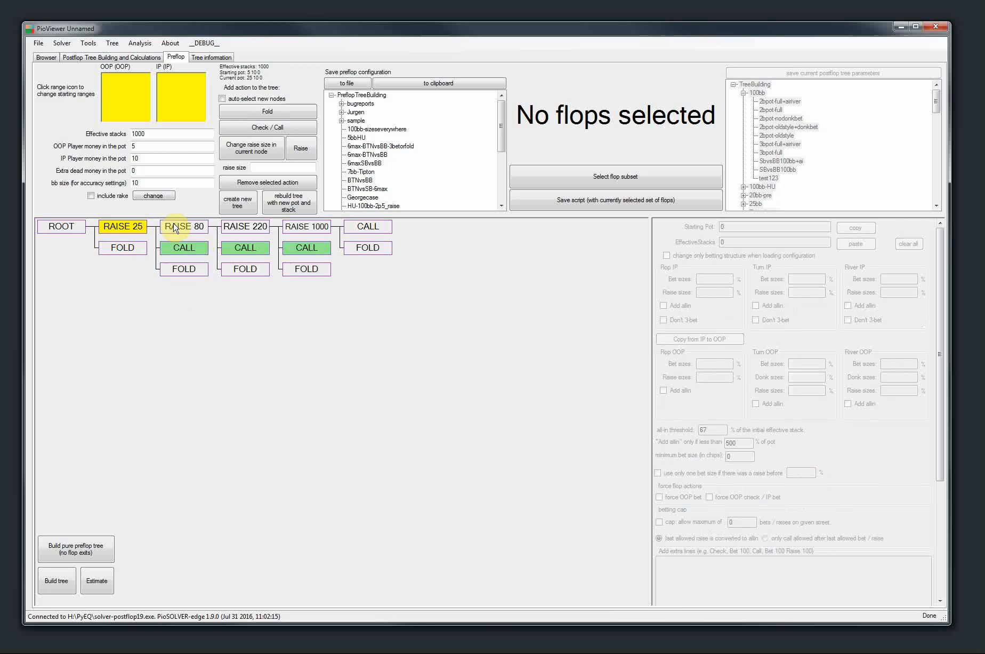
# Create a new preflop tree and add a Raise 30 action to the root
pyautogui.click(60, 228)
pyautogui.click(238, 202)
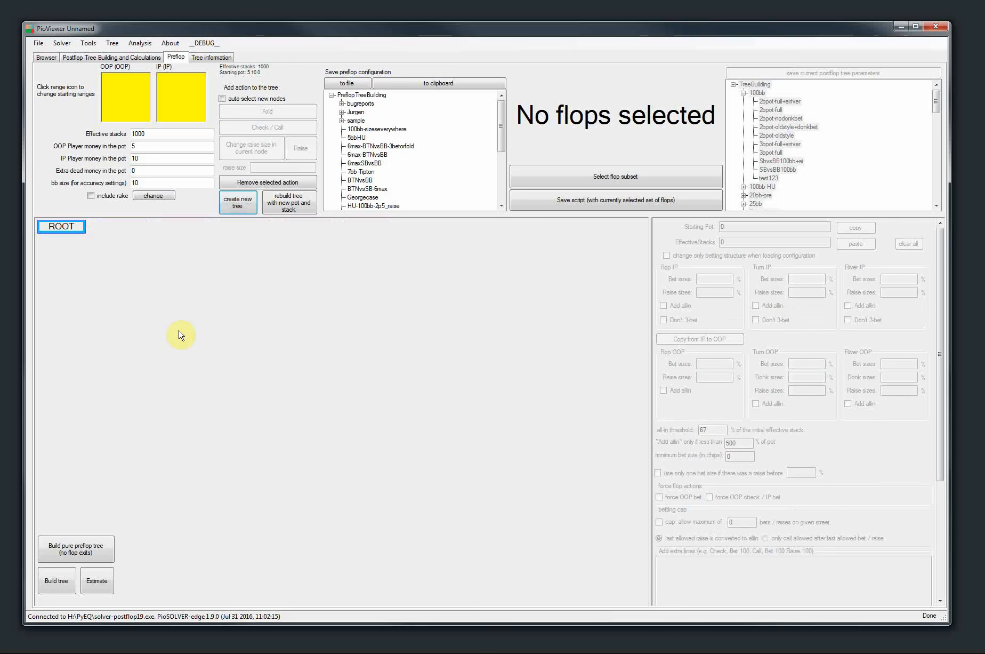
pyautogui.click(62, 226)
pyautogui.click(269, 165)
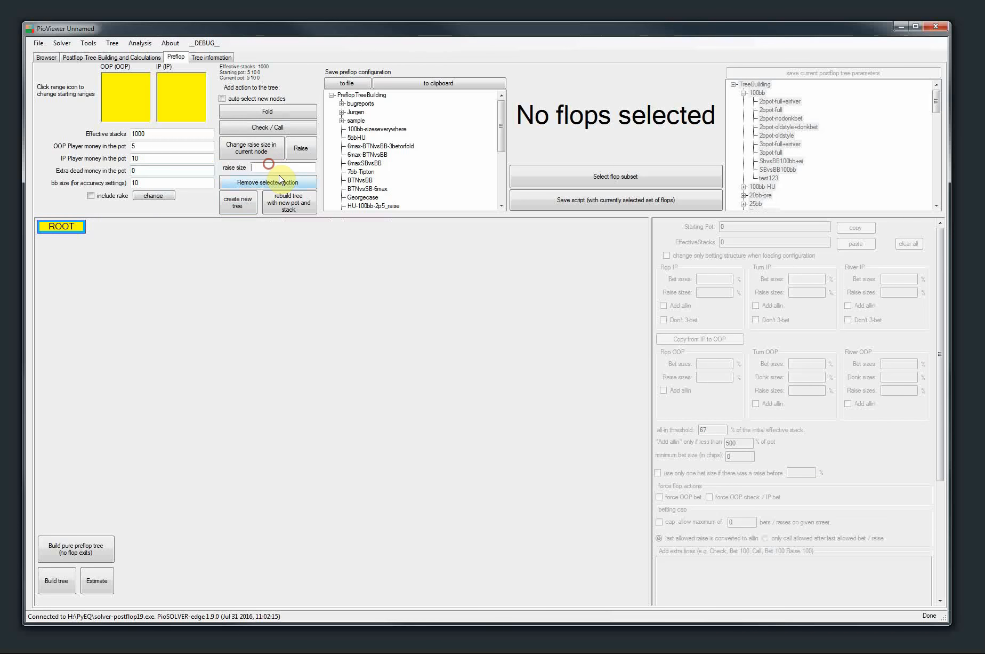
pyautogui.write('30')
pyautogui.click(299, 149)
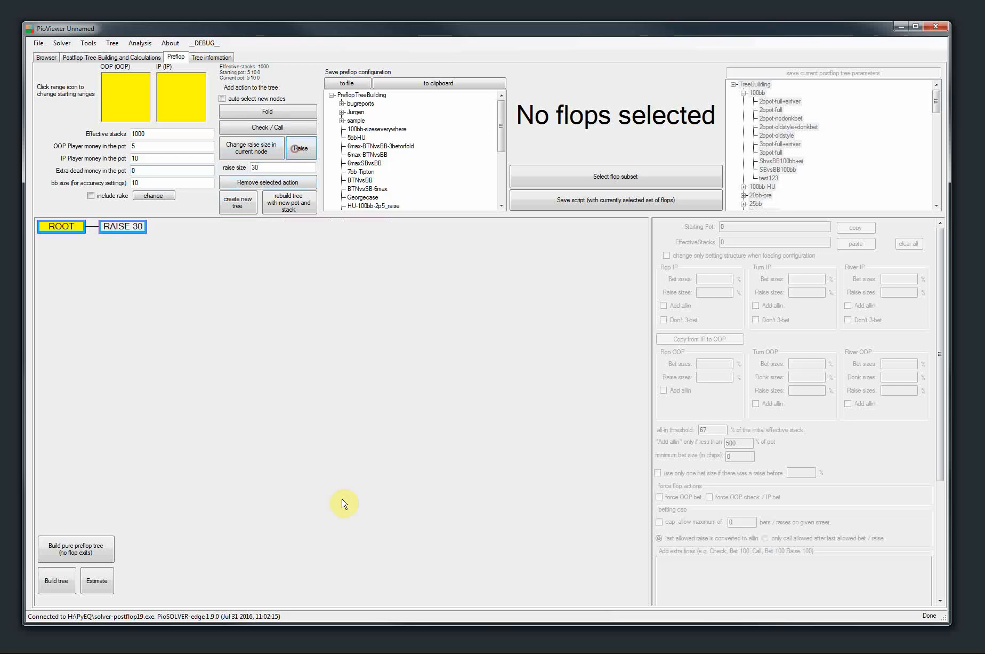
# Add Raise 100, Call and Fold actions to the Raise 30 node
pyautogui.click(113, 228)
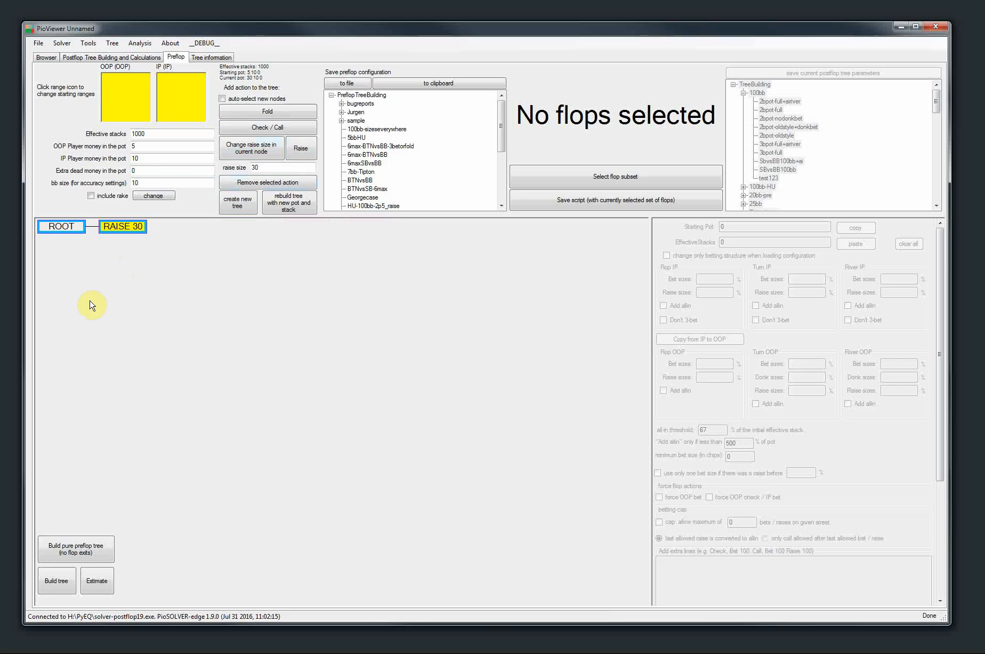
pyautogui.doubleClick(273, 168)
pyautogui.write('100')
pyautogui.click(298, 149)
pyautogui.click(254, 130)
pyautogui.click(262, 111)
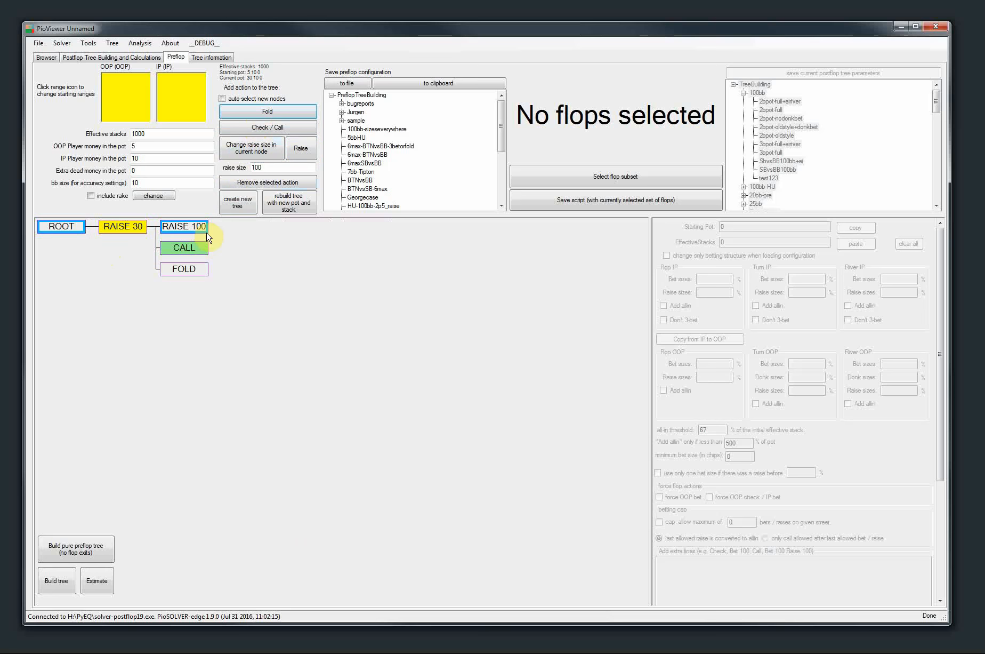
# Add Raise 250, Call and Fold actions to the Raise 100 node
pyautogui.click(167, 233)
pyautogui.doubleClick(275, 167)
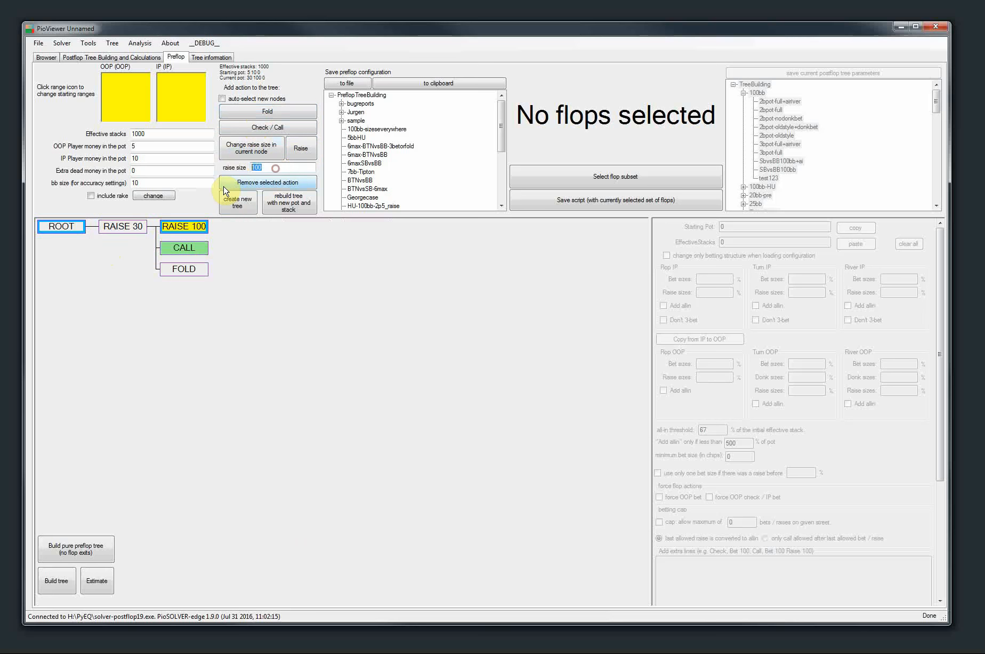
pyautogui.click(301, 148)
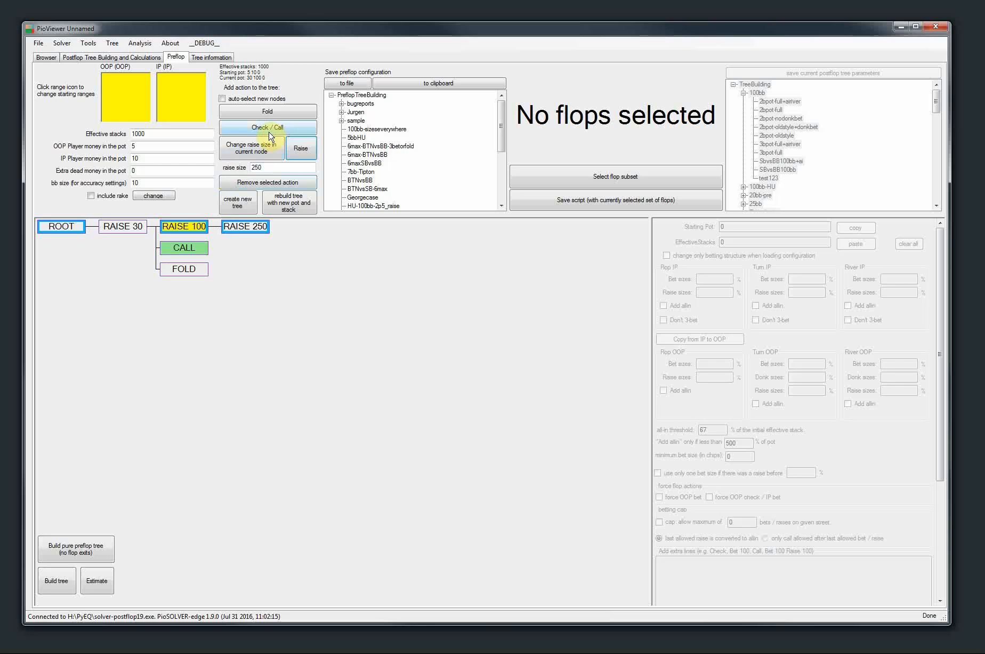
pyautogui.click(263, 126)
pyautogui.click(266, 110)
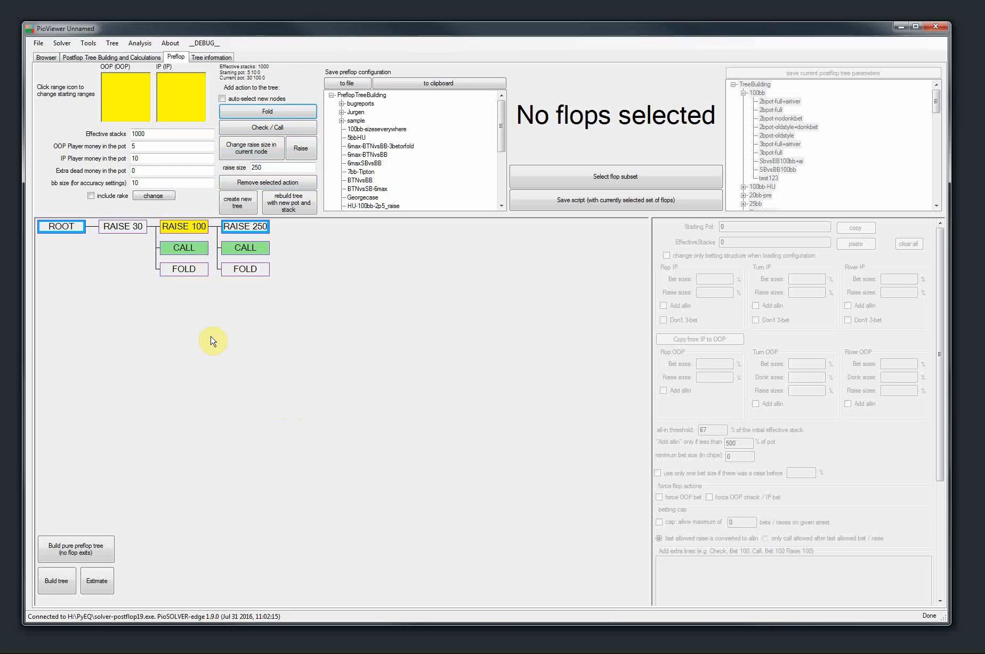
# Enable auto-selection of new nodes and add a Raise 1000 action to the Raise 250 node
pyautogui.click(223, 99)
pyautogui.click(246, 228)
pyautogui.doubleClick(271, 167)
pyautogui.write('1000')
pyautogui.click(301, 149)
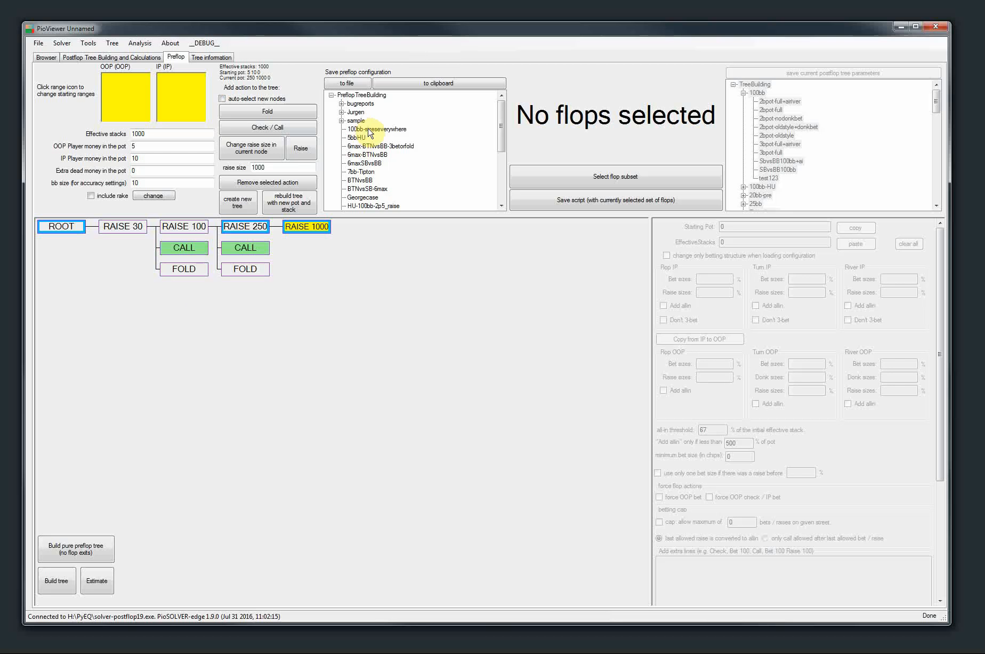
# Load the recently used preflop tree SBvsBB-25raisefull-micro.cfr
pyautogui.click(37, 44)
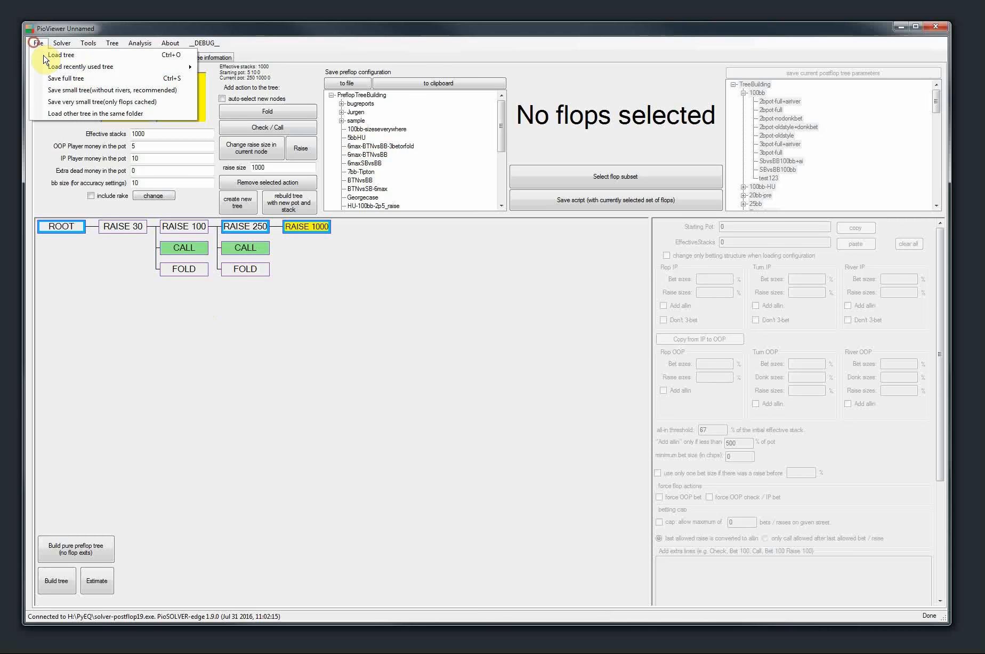
pyautogui.moveTo(160, 67)
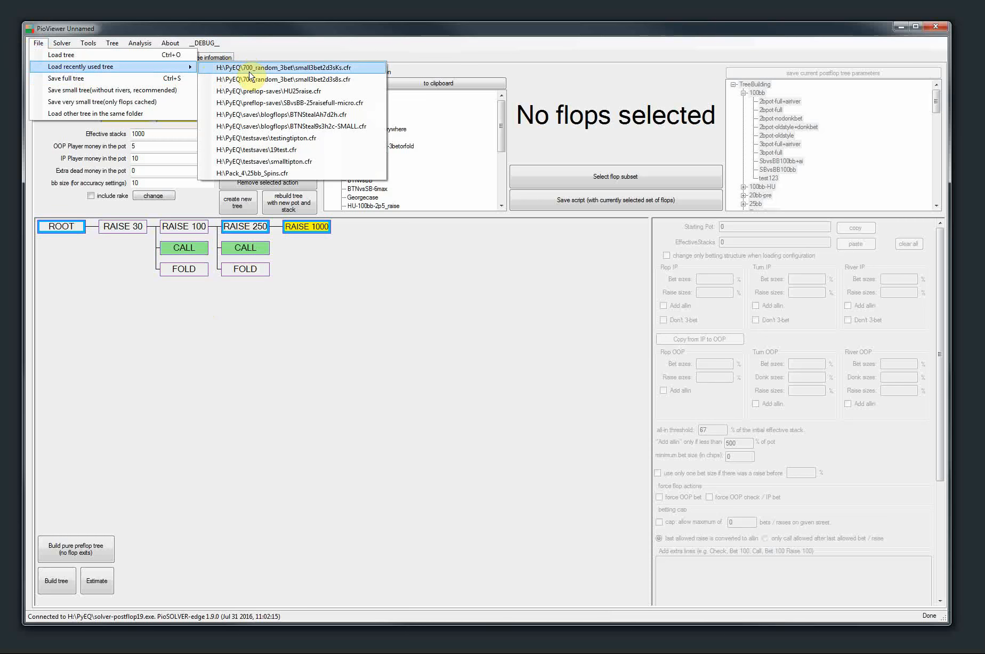
pyautogui.click(250, 103)
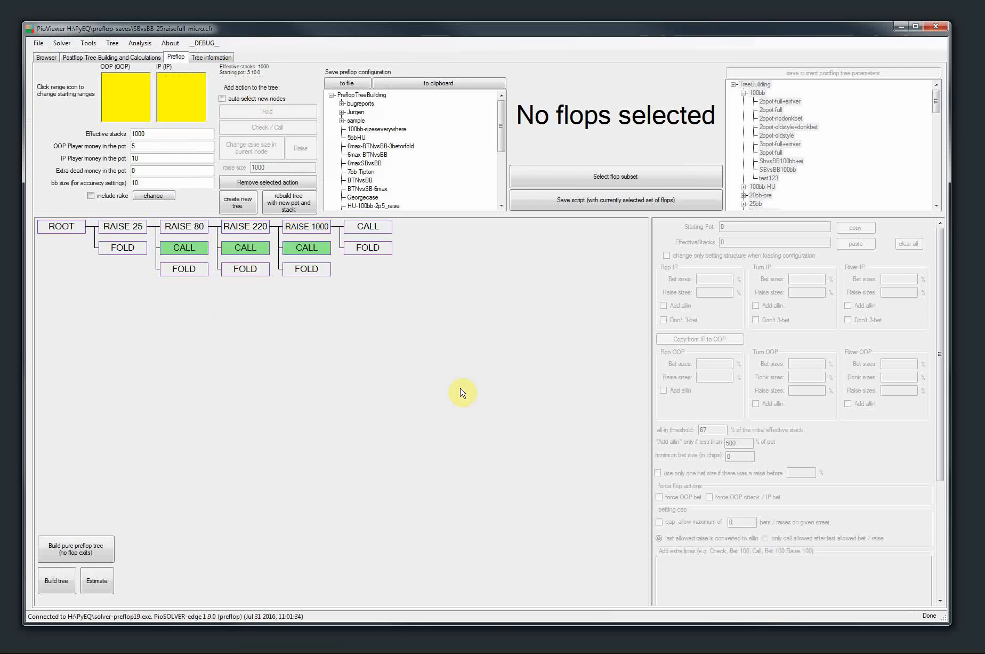
# Copy the preflop configuration to the clipboard, paste it into an empty Notepad document to review it, and close Notepad without saving
pyautogui.click(426, 89)
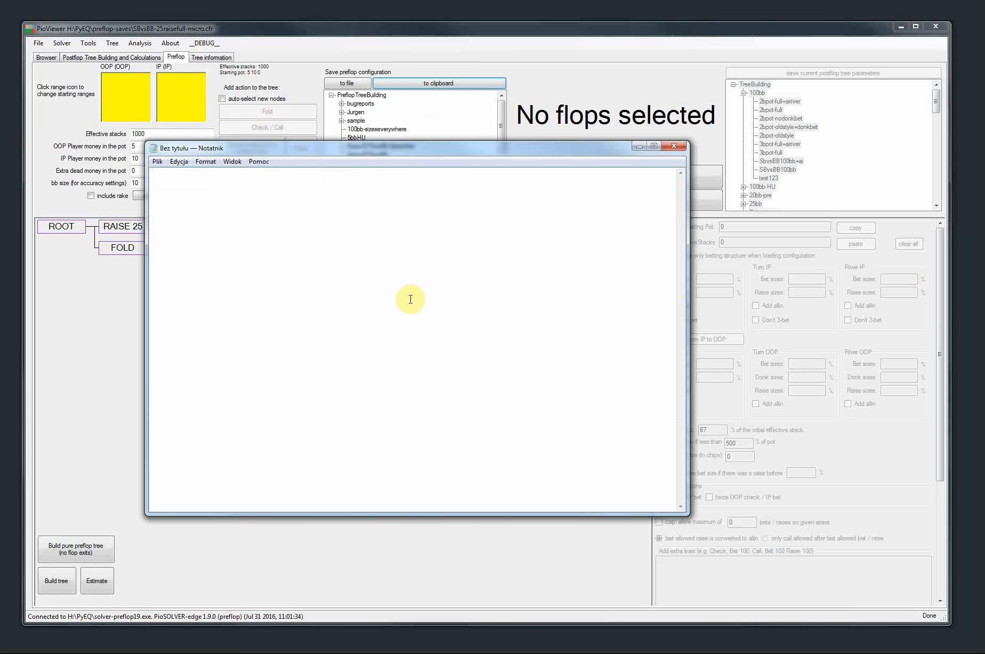
pyautogui.hotkey('ctrl', 'v')
pyautogui.scroll(20, 237, 406)
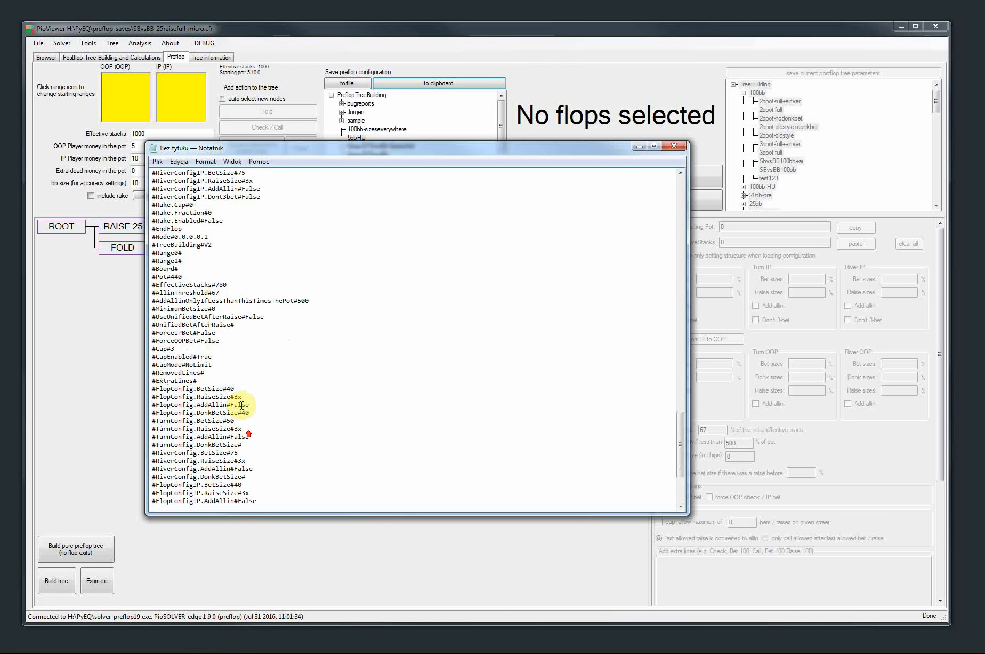
pyautogui.scroll(20, 176, 279)
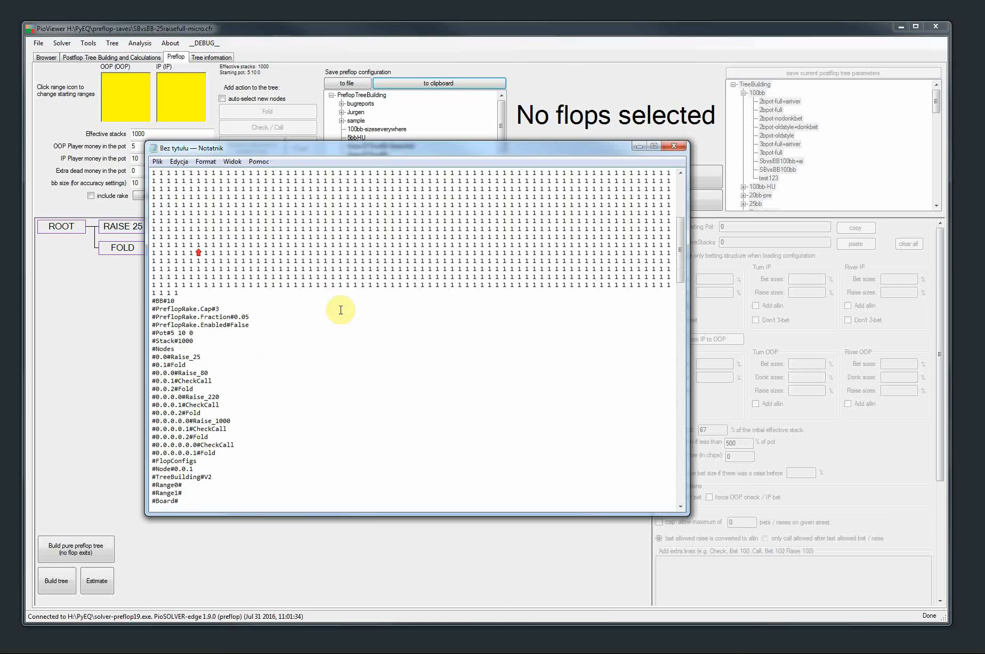
pyautogui.click(673, 146)
pyautogui.click(564, 339)
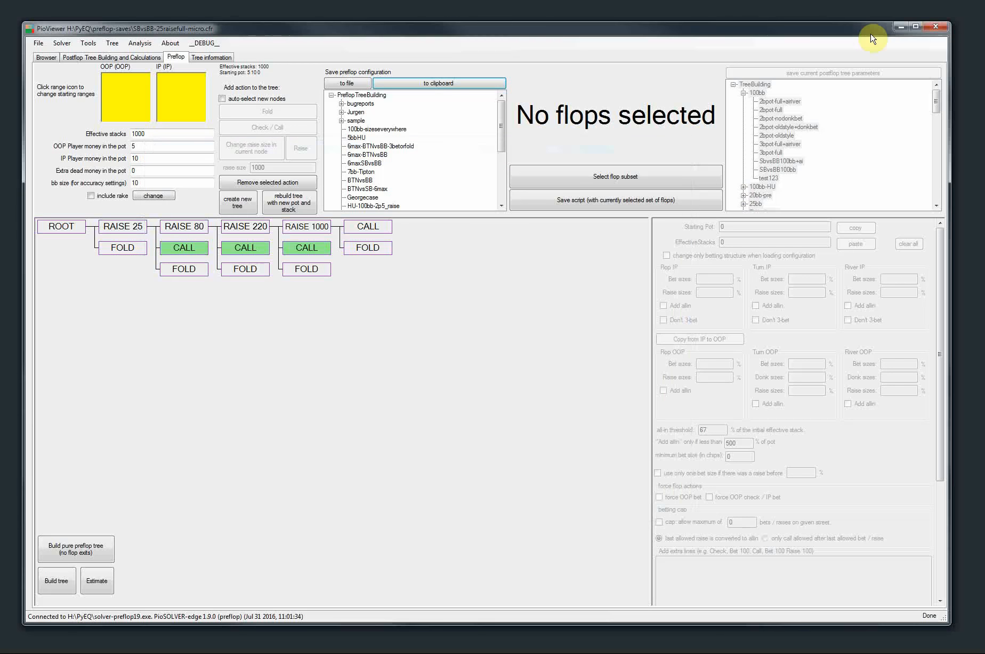
# Restart PioViewer and paste the tree building configuration from the clipboard into the preflop setup
pyautogui.click(936, 26)
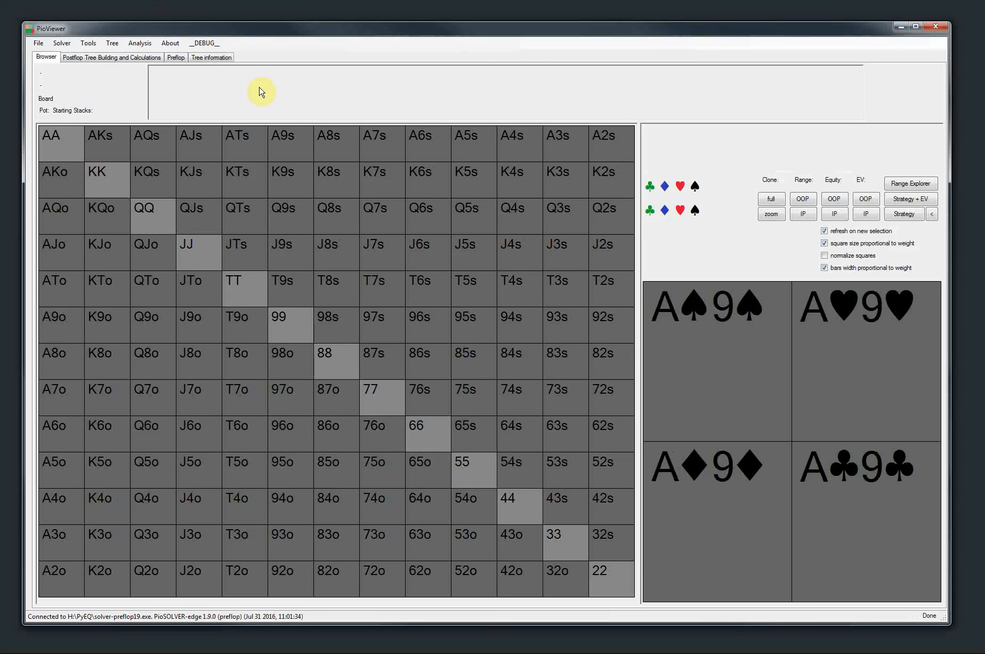
pyautogui.click(175, 57)
pyautogui.click(113, 45)
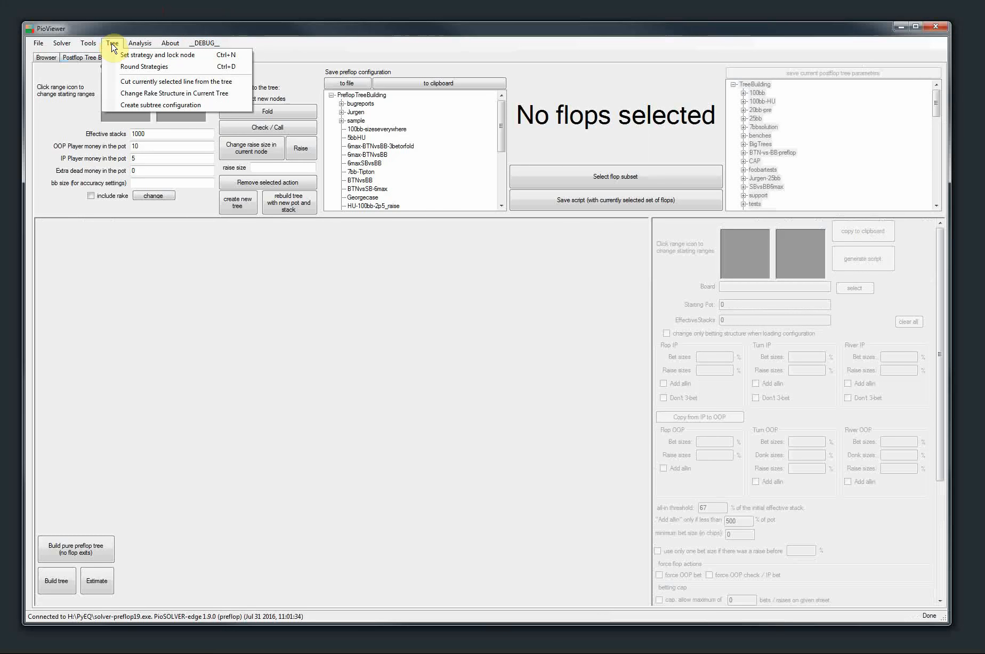
pyautogui.moveTo(88, 44)
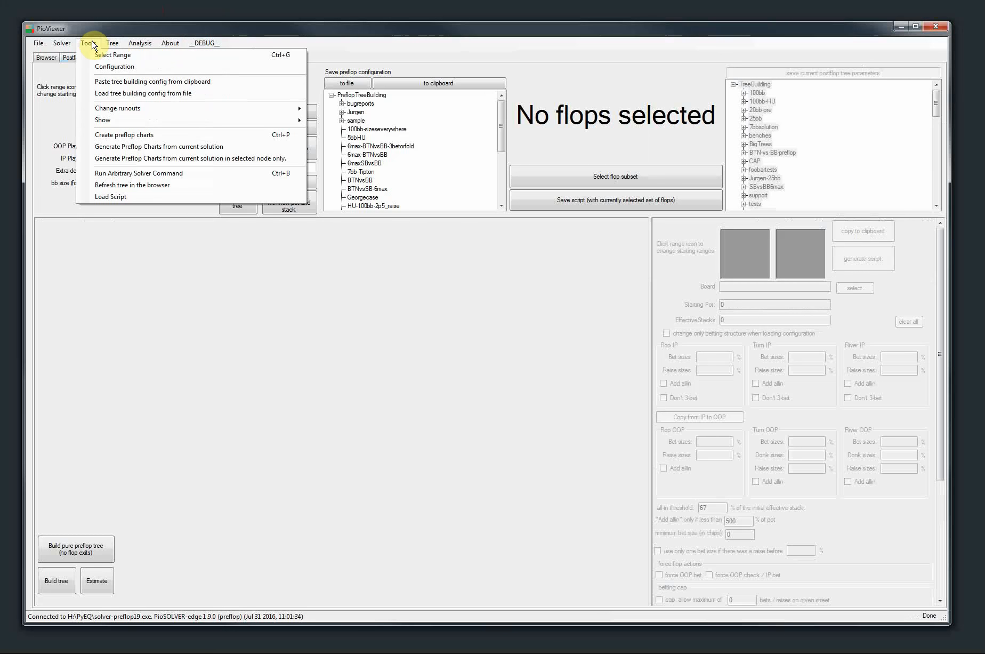
pyautogui.click(107, 81)
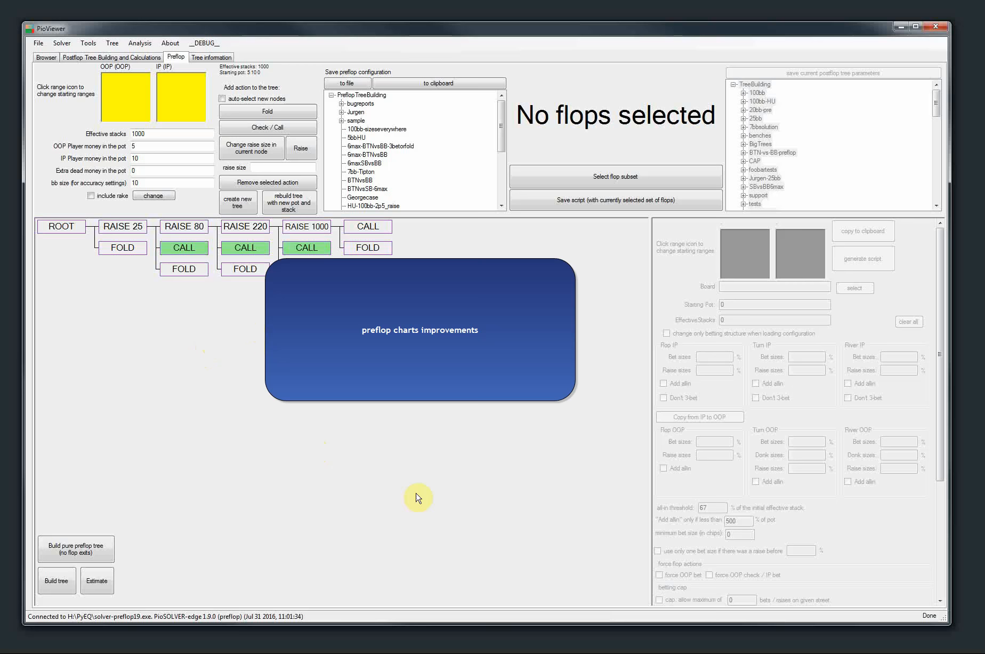
# Open the Preflop Charts Generator, narrow its hand grid to show more of the saved charts list, and close it
pyautogui.click(38, 43)
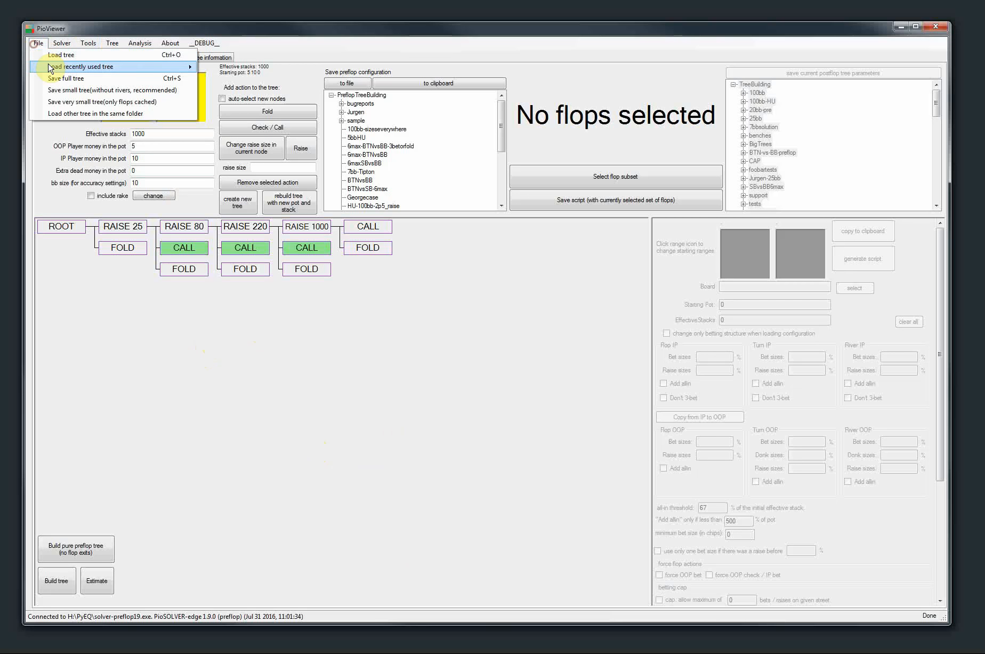
pyautogui.click(457, 427)
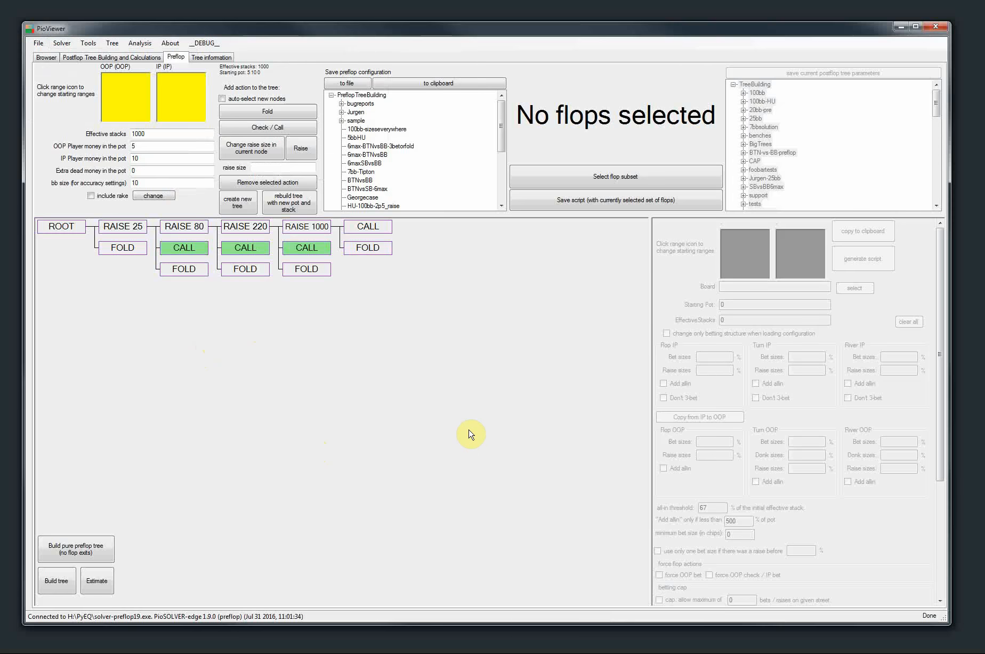
pyautogui.hotkey('ctrl', 'p')
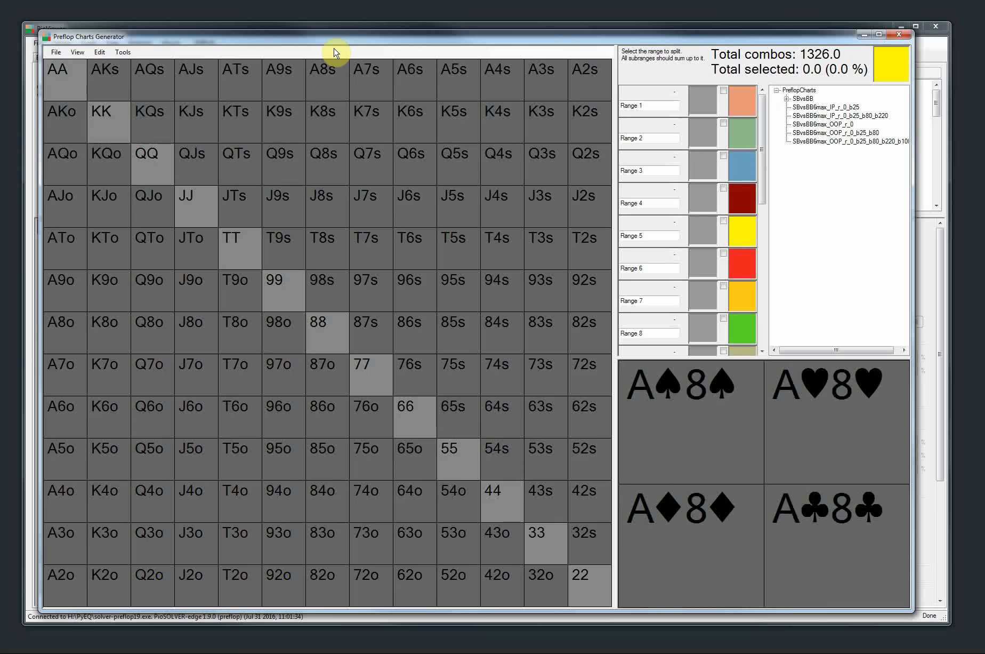
pyautogui.moveTo(327, 47); pyautogui.dragTo(319, 40)
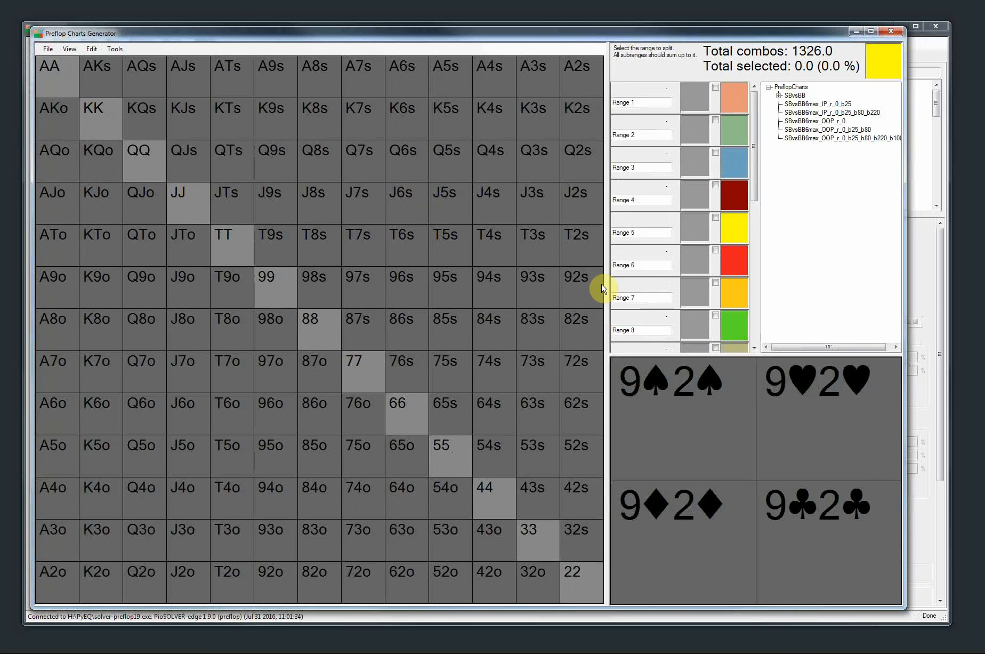
pyautogui.moveTo(608, 286); pyautogui.dragTo(595, 300)
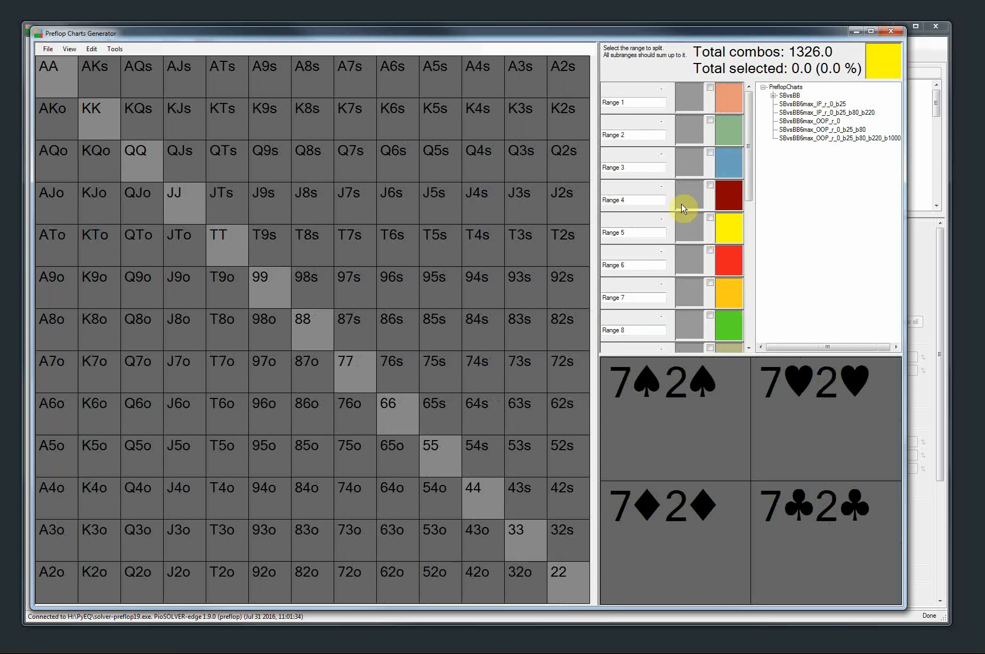
pyautogui.click(891, 34)
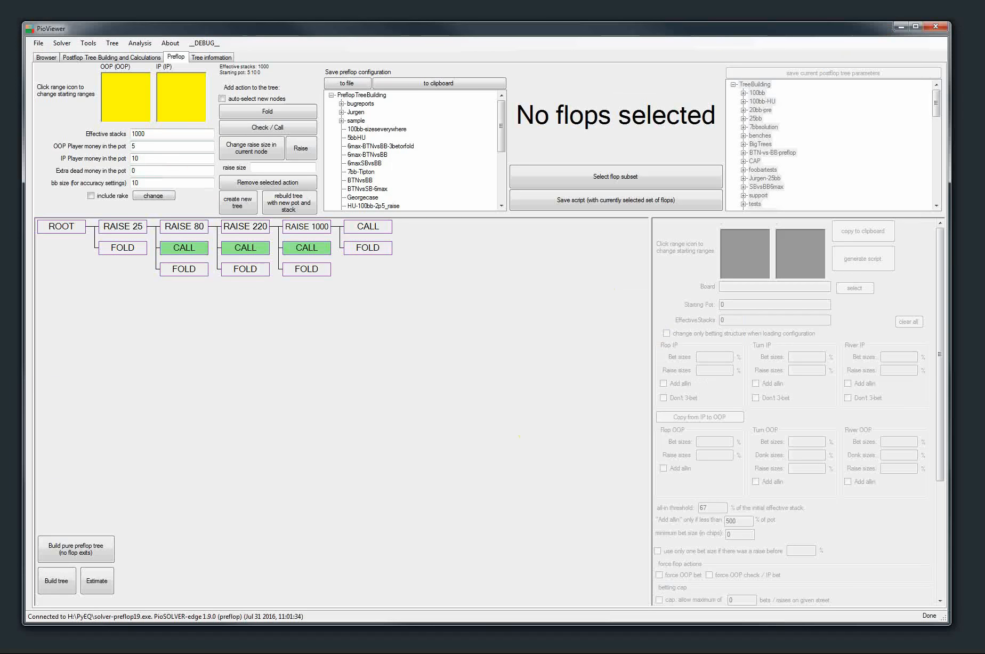
# Switch to the SolverSizes folder in Windows Explorer and delete the SBvsBB folder and all SBvsBB6max chart files from PreflopCharts
pyautogui.hotkey('alt', 'Tab')
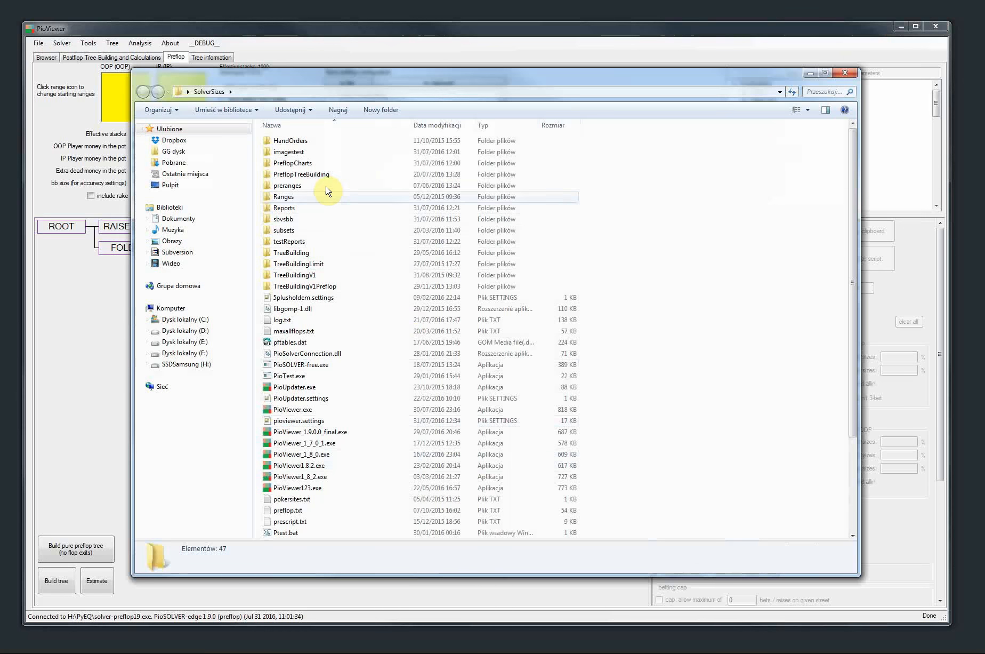
pyautogui.doubleClick(307, 162)
pyautogui.moveTo(362, 336); pyautogui.dragTo(275, 139)
pyautogui.press('Delete')
pyautogui.click(581, 346)
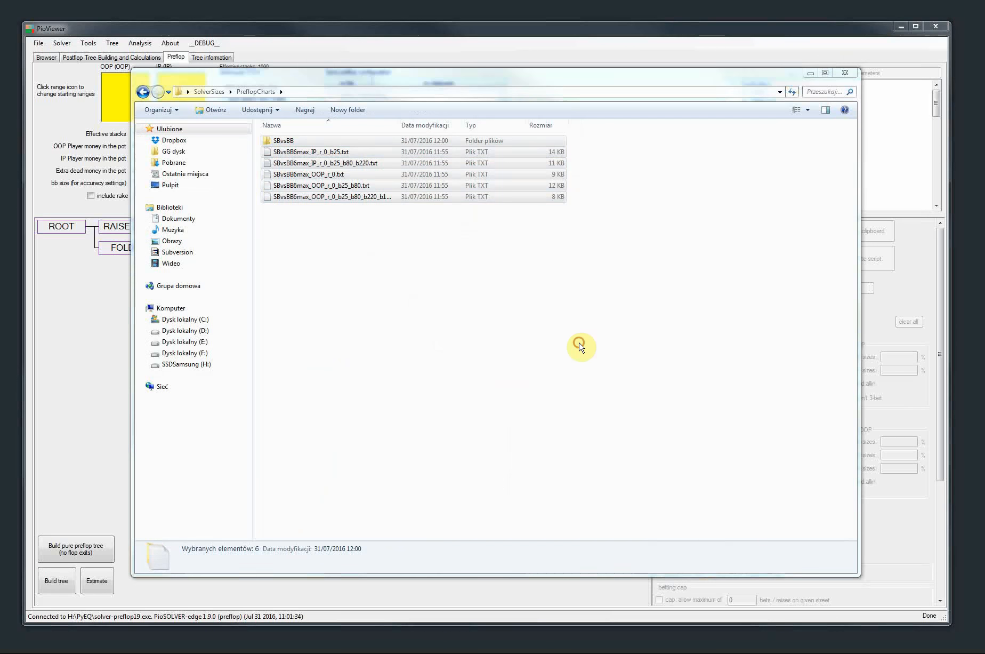
# Close the PreflopCharts folder window, load the recently used tree SBvsBB-25raisefull-micro.cfr, and show the strategy at its root
pyautogui.click(845, 72)
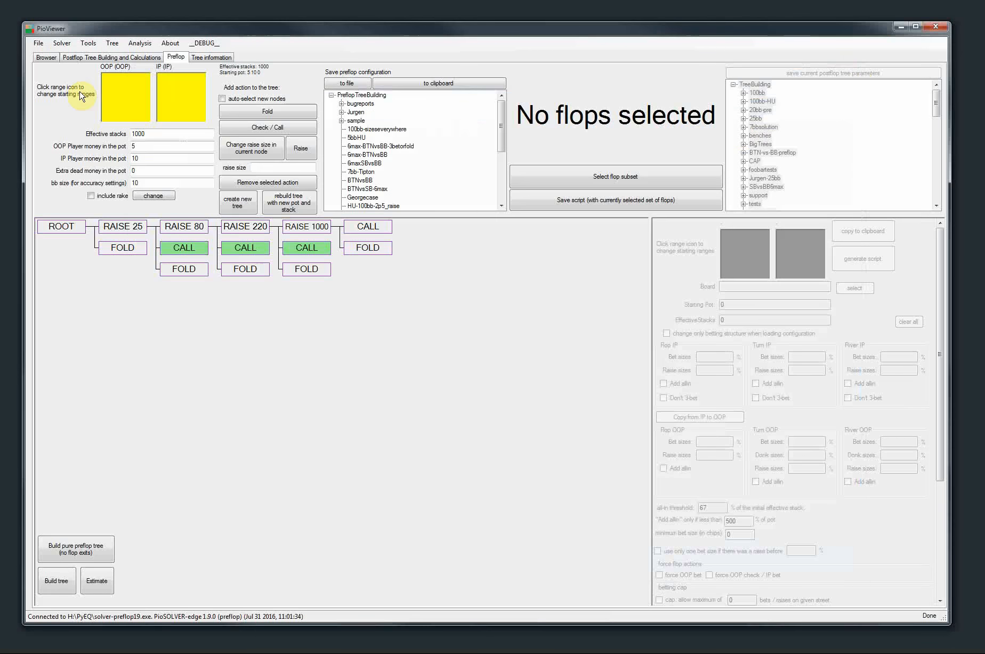
pyautogui.click(55, 59)
pyautogui.click(39, 43)
pyautogui.click(49, 66)
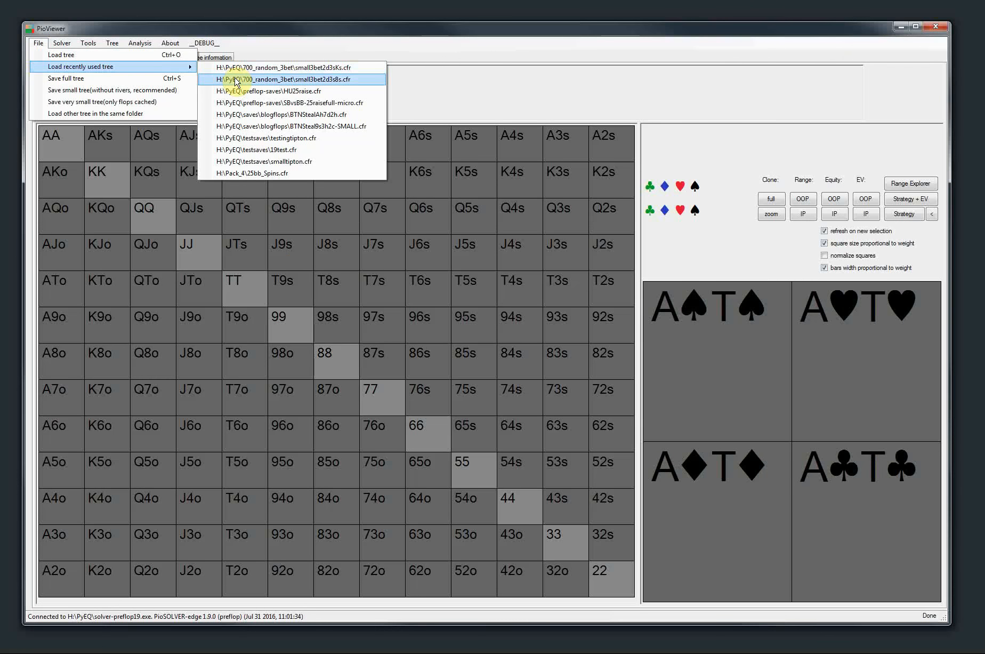
pyautogui.click(236, 102)
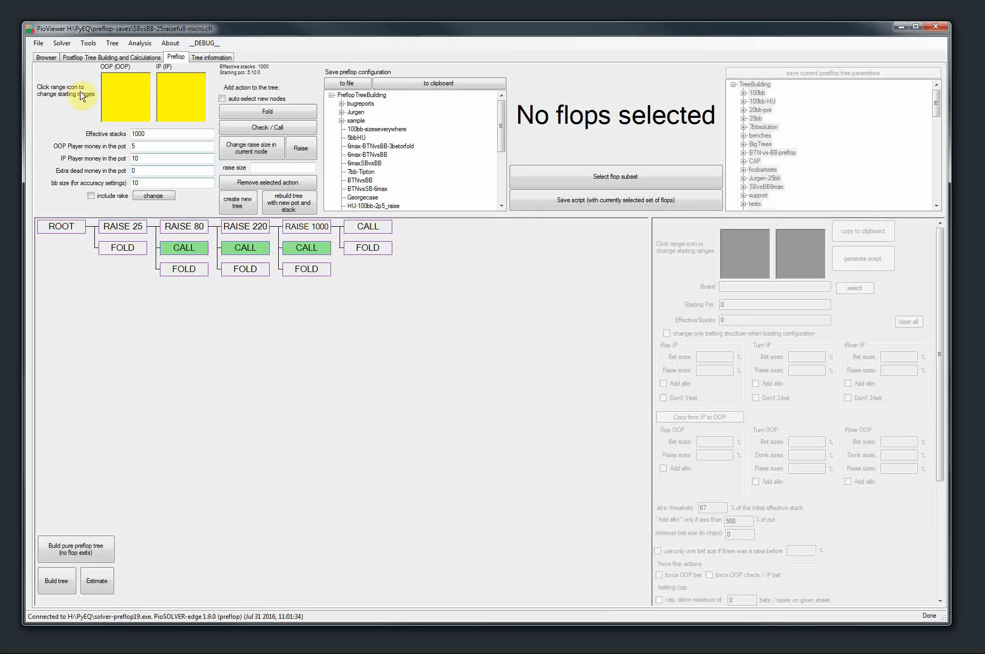
pyautogui.click(48, 56)
pyautogui.click(897, 215)
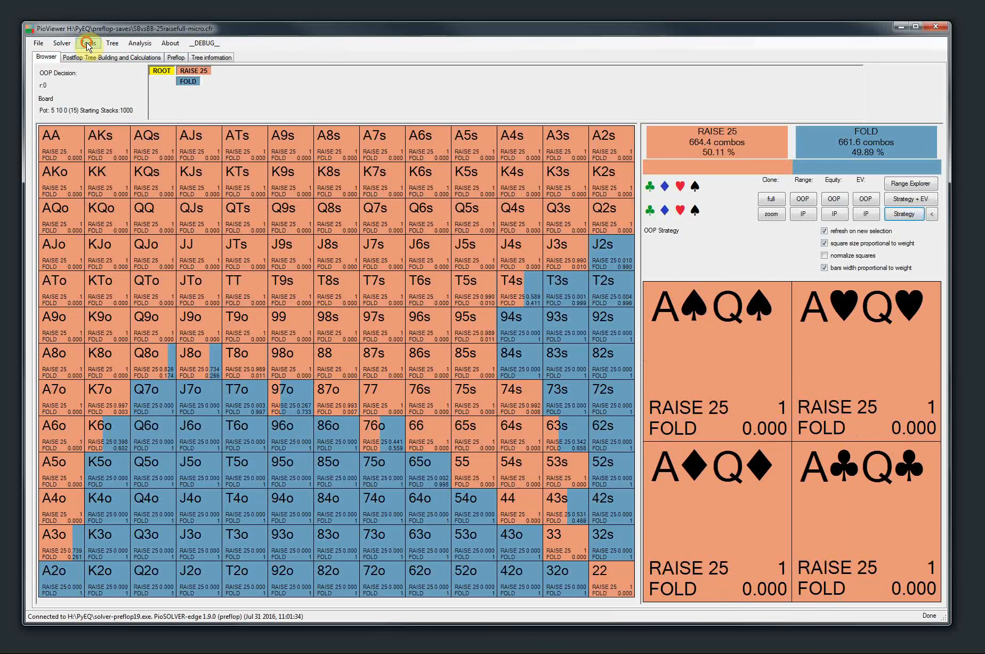
# Start generating preflop charts from the current solution for all preflop spots and review the rounding and output directory options
pyautogui.click(88, 46)
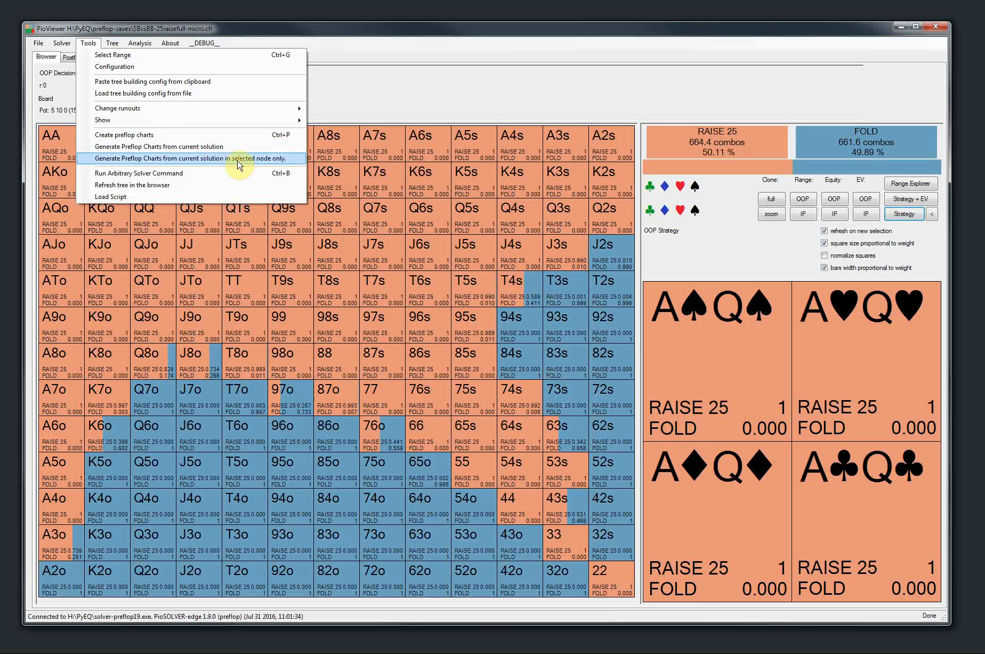
pyautogui.click(274, 160)
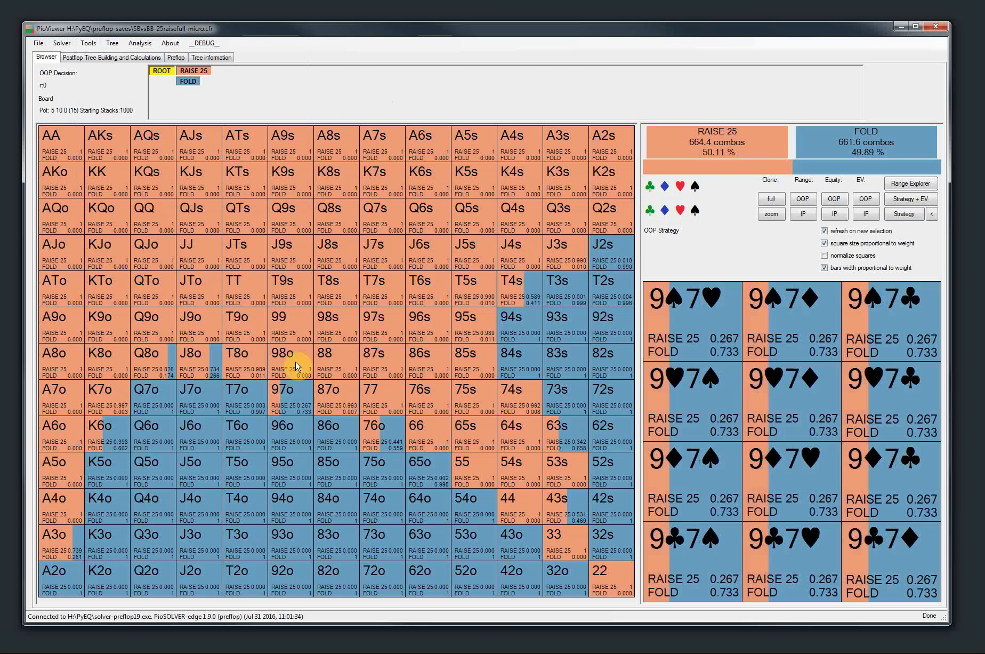
pyautogui.click(79, 44)
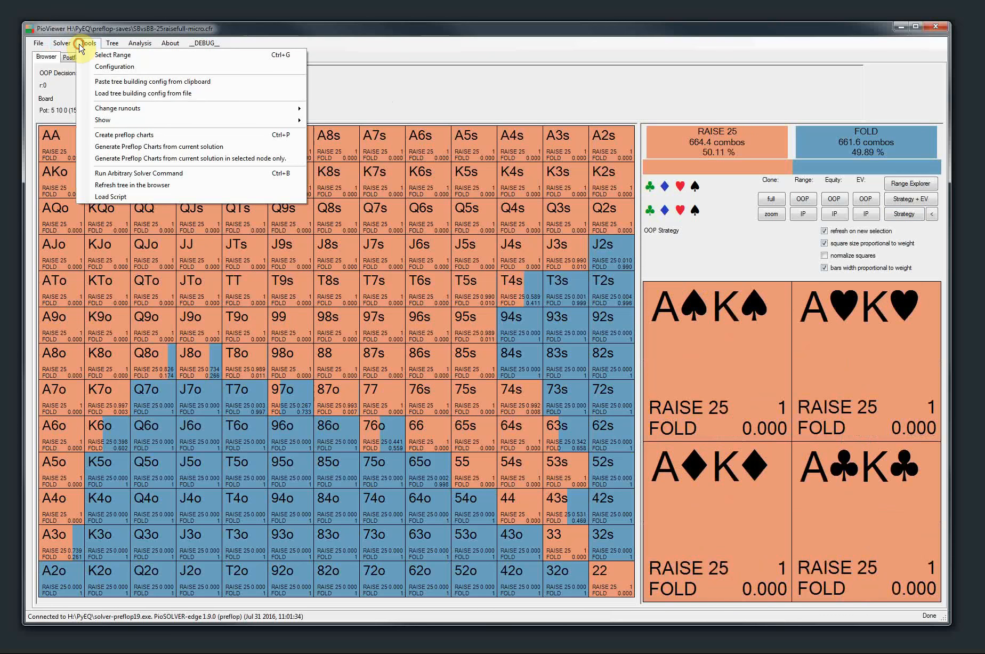
pyautogui.click(138, 150)
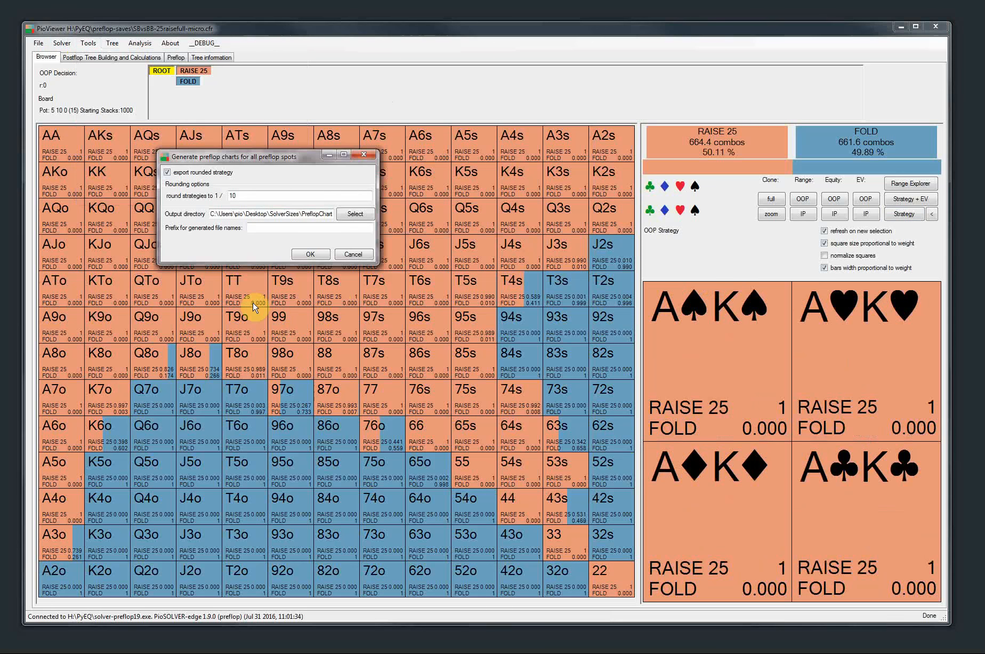
pyautogui.doubleClick(257, 195)
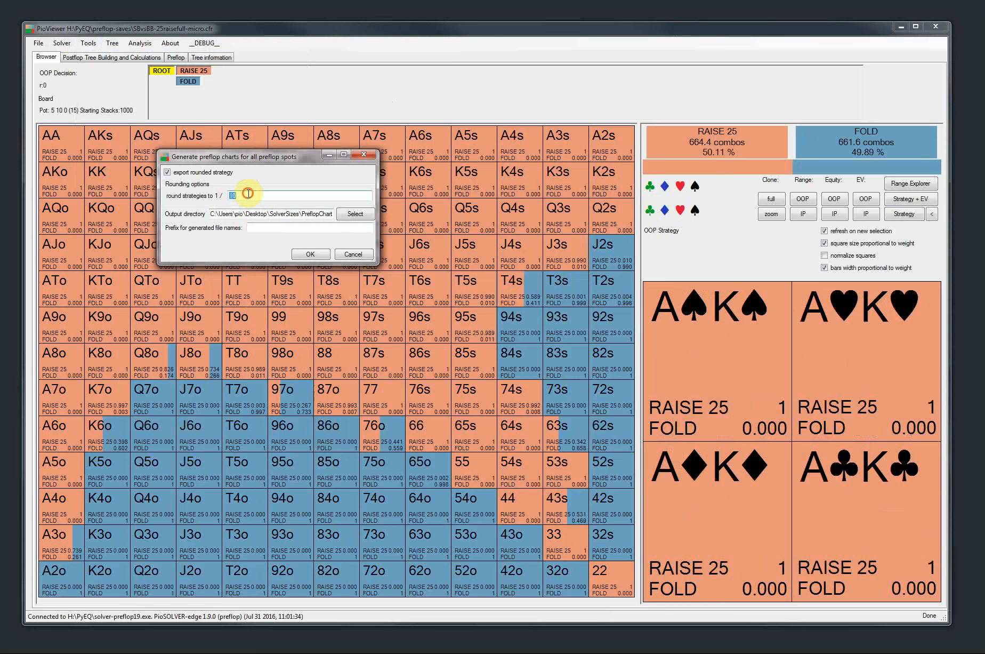
pyautogui.click(359, 214)
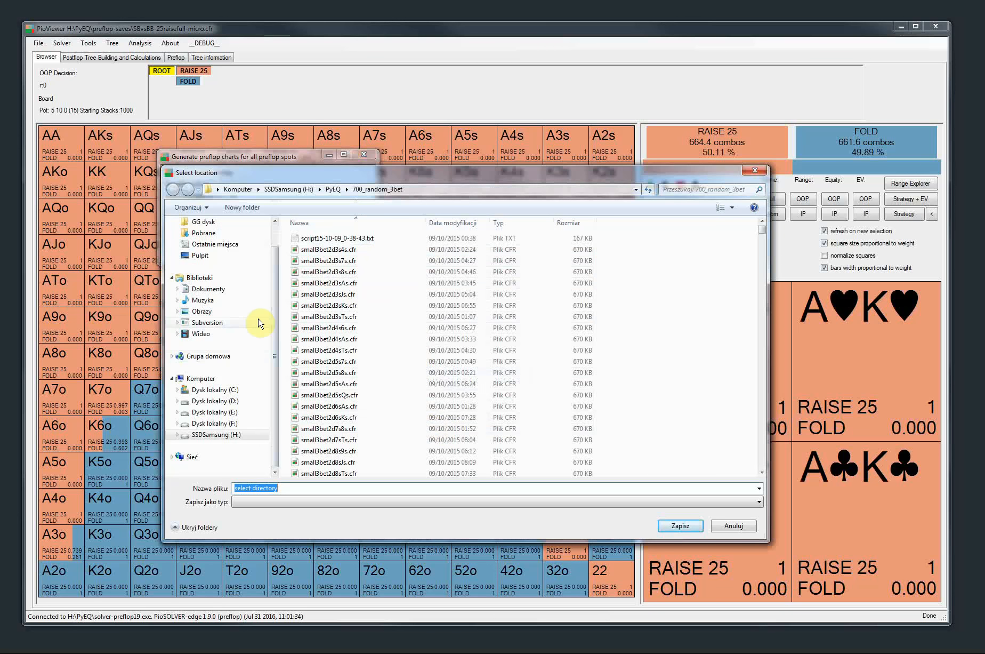
pyautogui.click(736, 524)
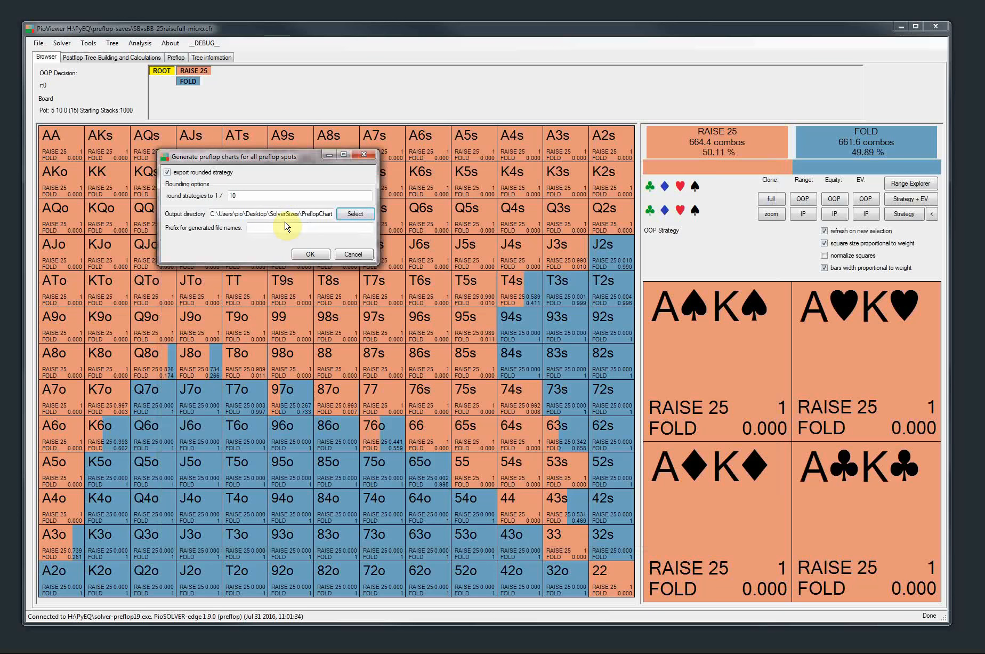
# Generate the rounded charts into the PreflopCharts directory with the file name prefix SBvsBB6max
pyautogui.click(321, 214)
pyautogui.write('\\SBvsBB')
pyautogui.press('BackSpace')
pyautogui.press('BackSpace')
pyautogui.press('BackSpace')
pyautogui.press('BackSpace')
pyautogui.press('BackSpace')
pyautogui.press('BackSpace')
pyautogui.press('BackSpace')
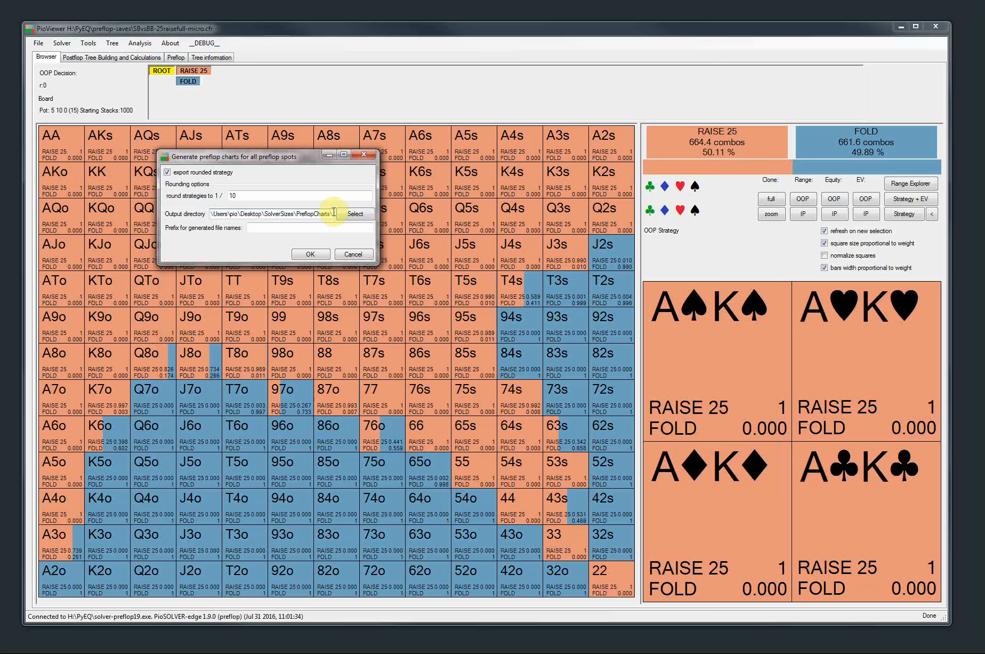
pyautogui.press('BackSpace')
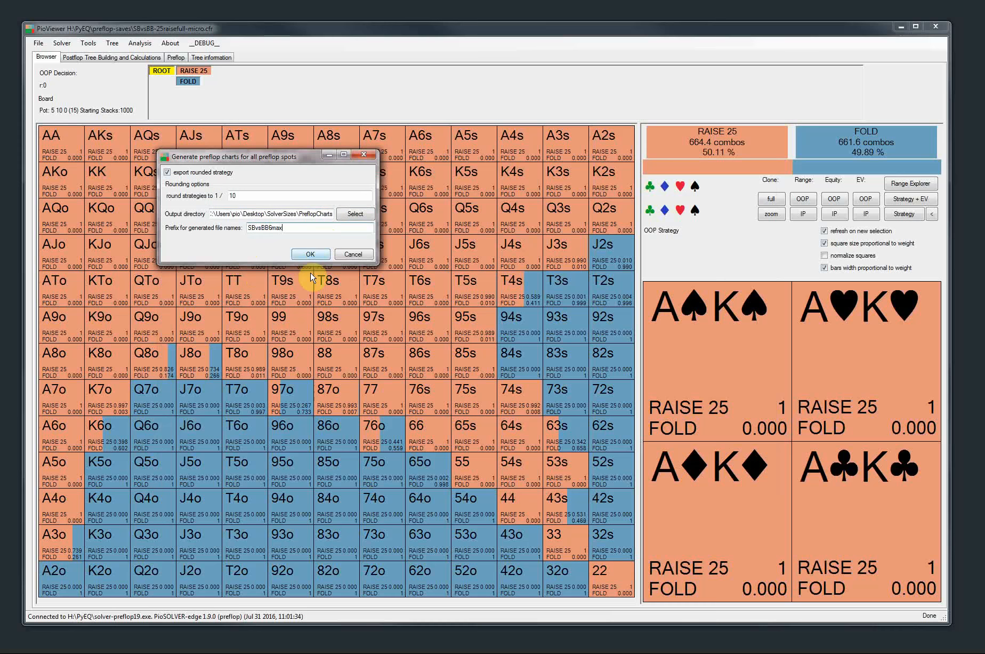
pyautogui.click(309, 255)
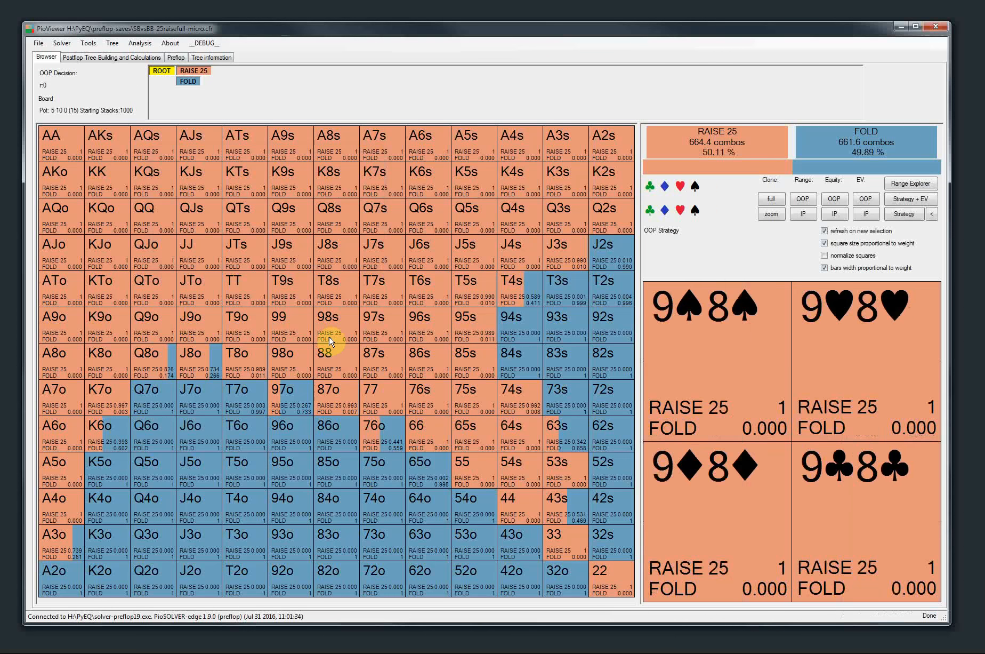
# Open the Preflop Charts Generator and look through the generated SBvsBB6max charts, including the OOP ones
pyautogui.click(93, 45)
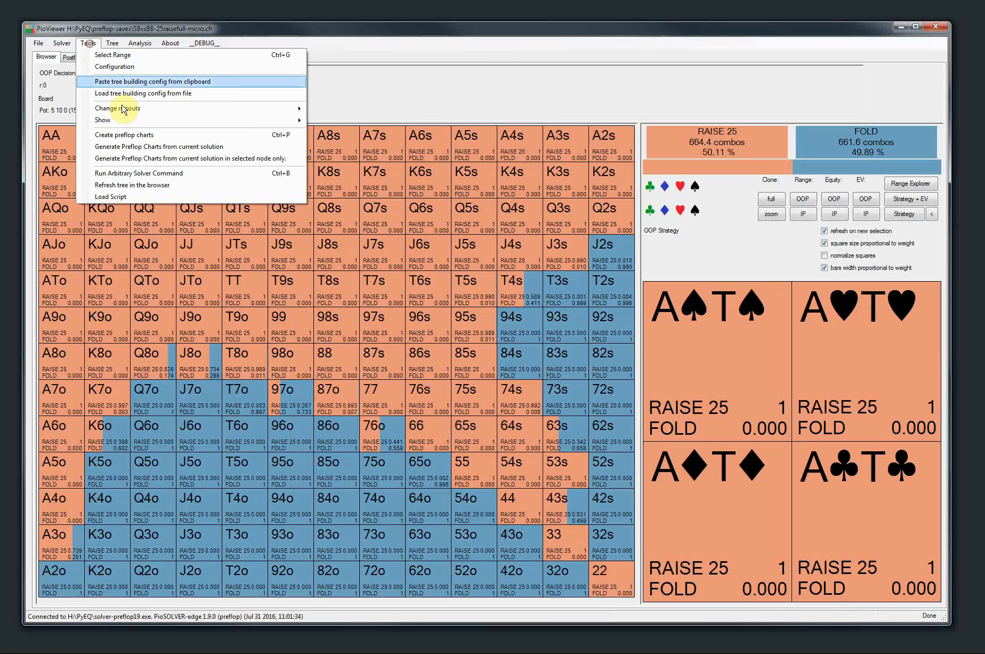
pyautogui.click(133, 135)
pyautogui.moveTo(418, 39); pyautogui.dragTo(424, 41)
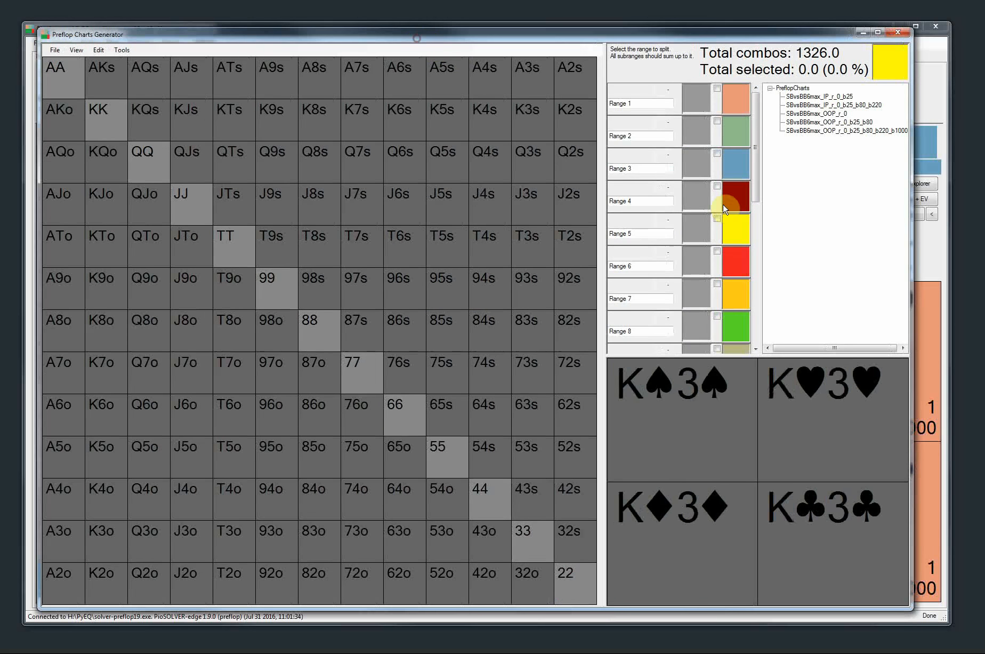
pyautogui.click(809, 97)
pyautogui.click(806, 105)
pyautogui.click(806, 114)
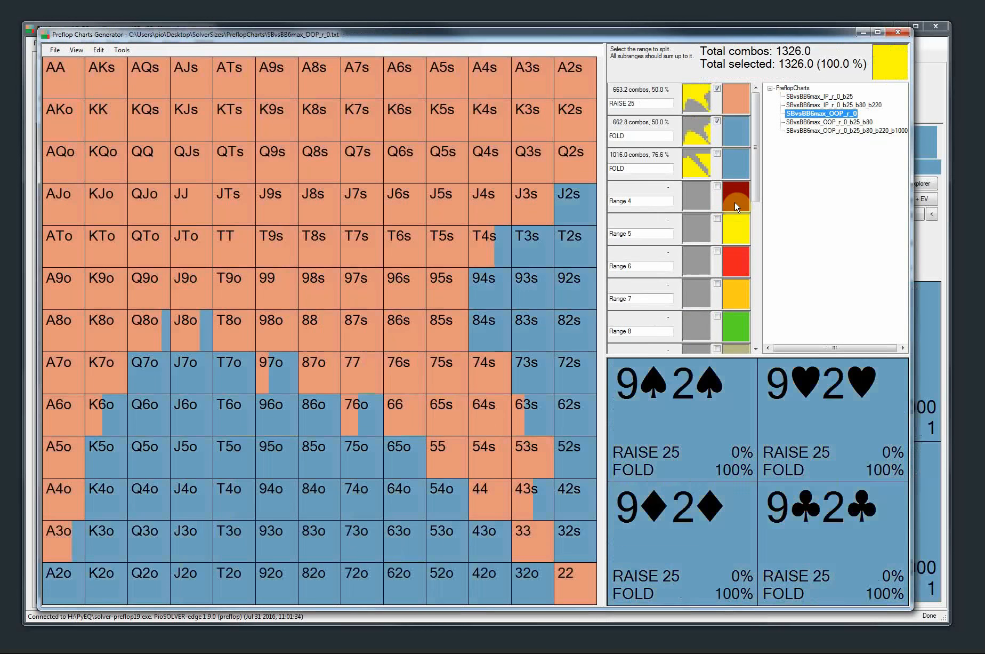
pyautogui.click(805, 122)
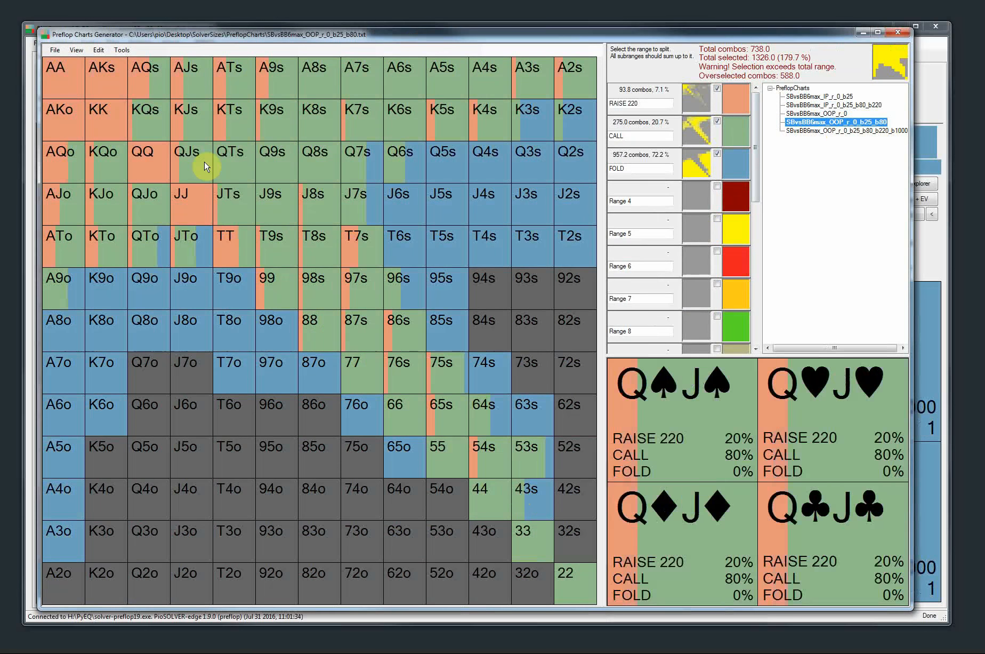
pyautogui.click(829, 131)
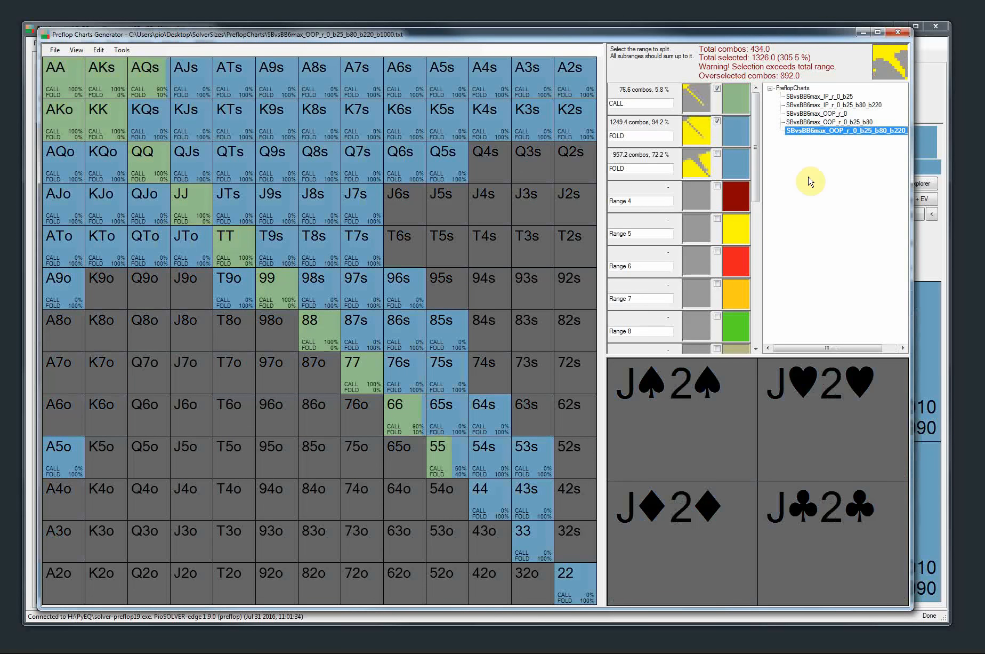
# Compare several SBvsBB6max IP and OOP charts again, ending with SBvsBB6max_IP_r_0_b25 loaded
pyautogui.click(825, 99)
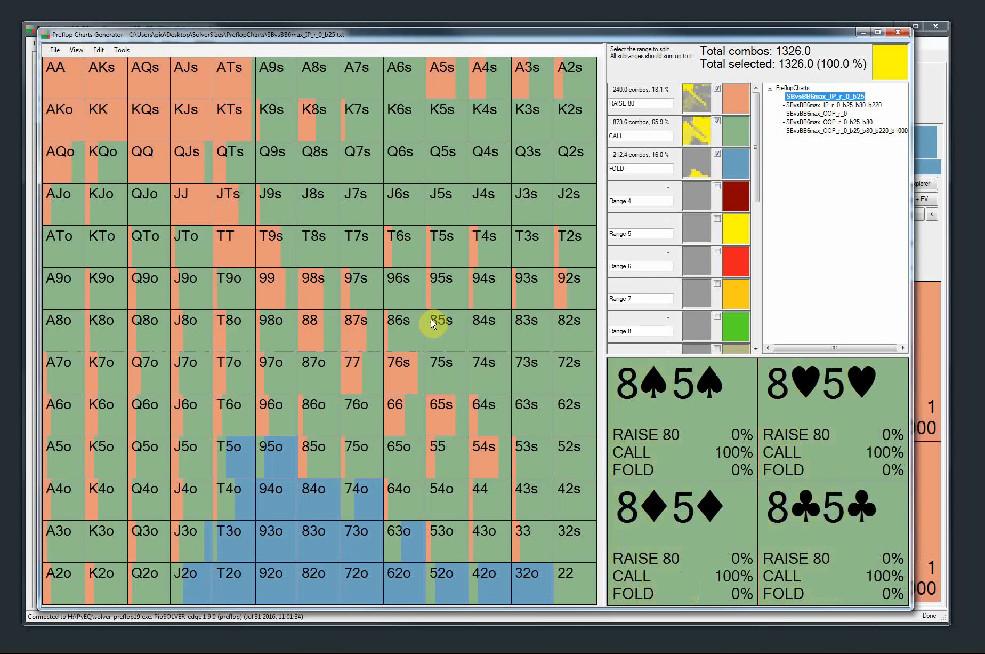
pyautogui.click(816, 105)
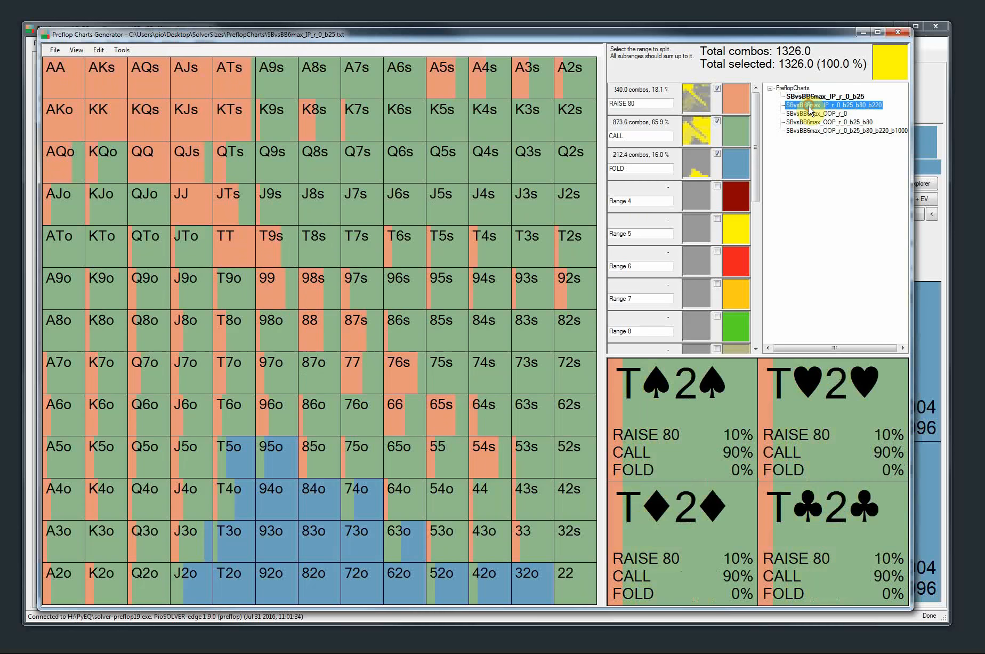
pyautogui.doubleClick(821, 113)
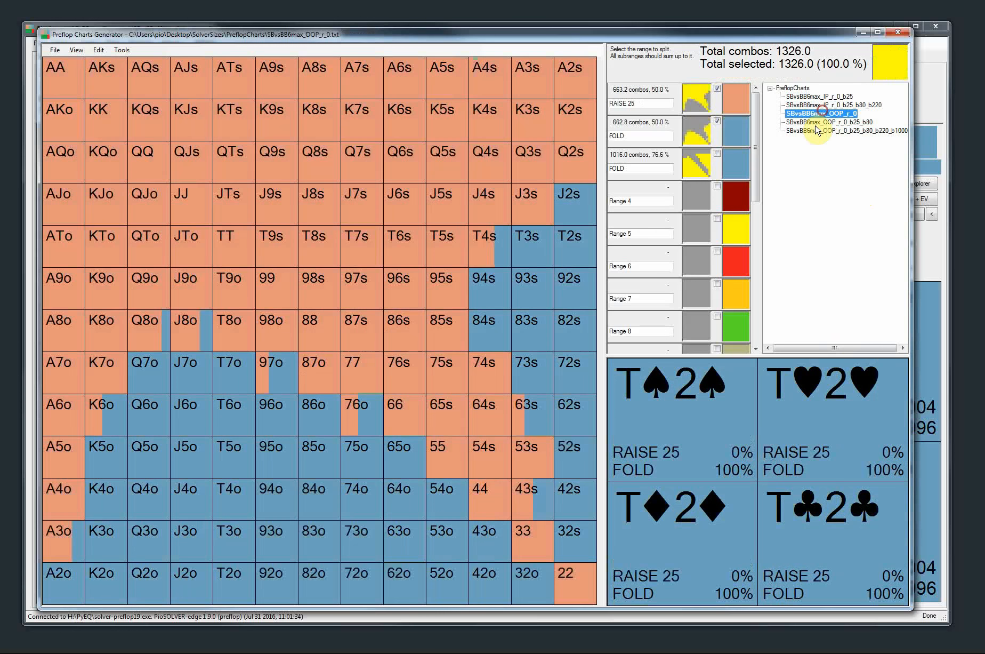
pyautogui.click(814, 123)
pyautogui.doubleClick(813, 122)
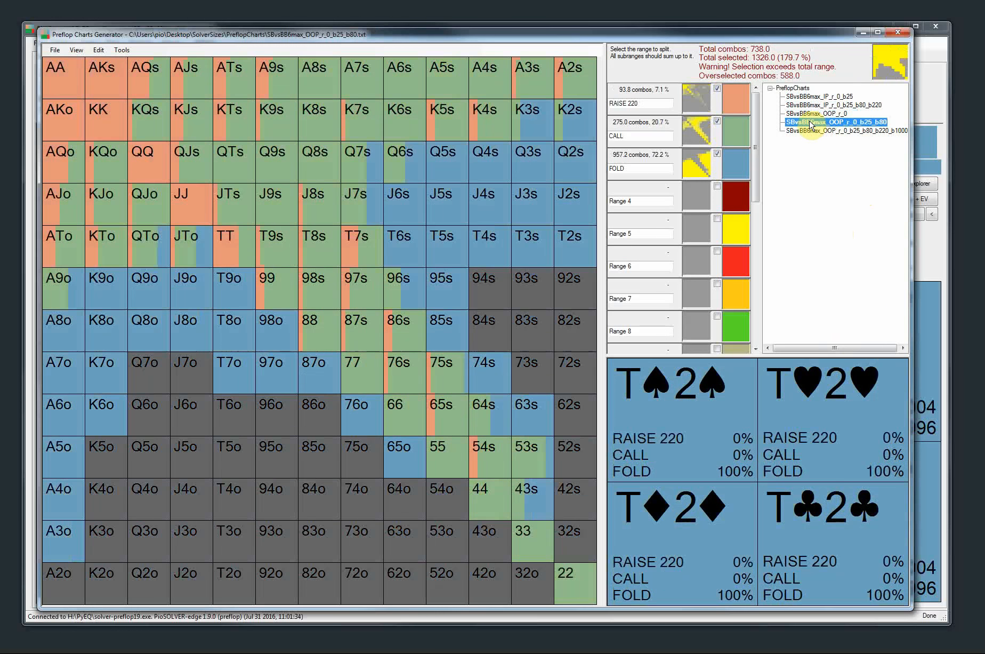
pyautogui.doubleClick(809, 114)
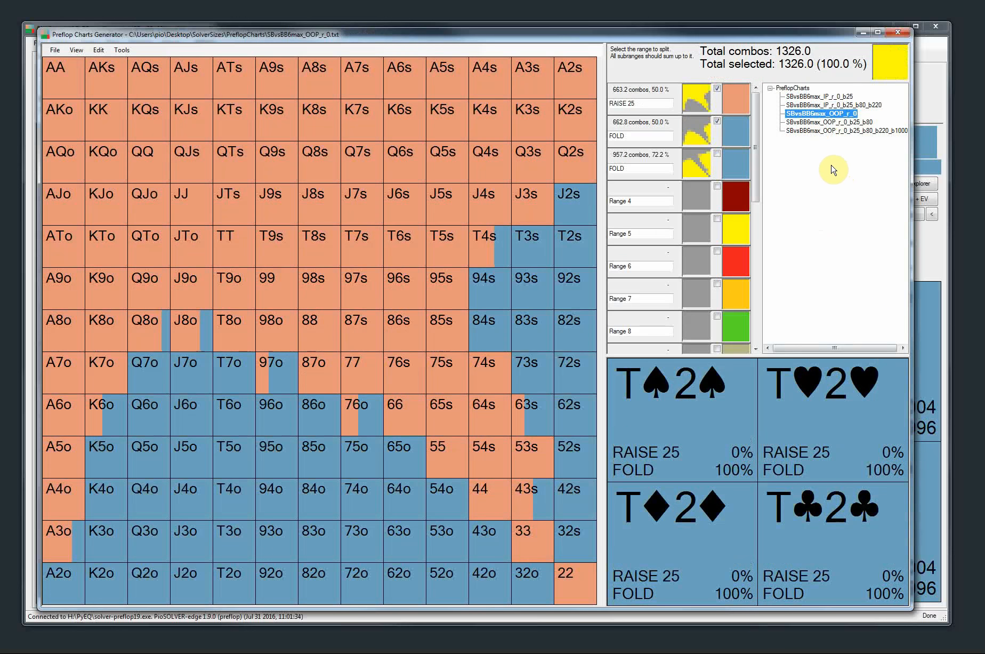
pyautogui.doubleClick(808, 97)
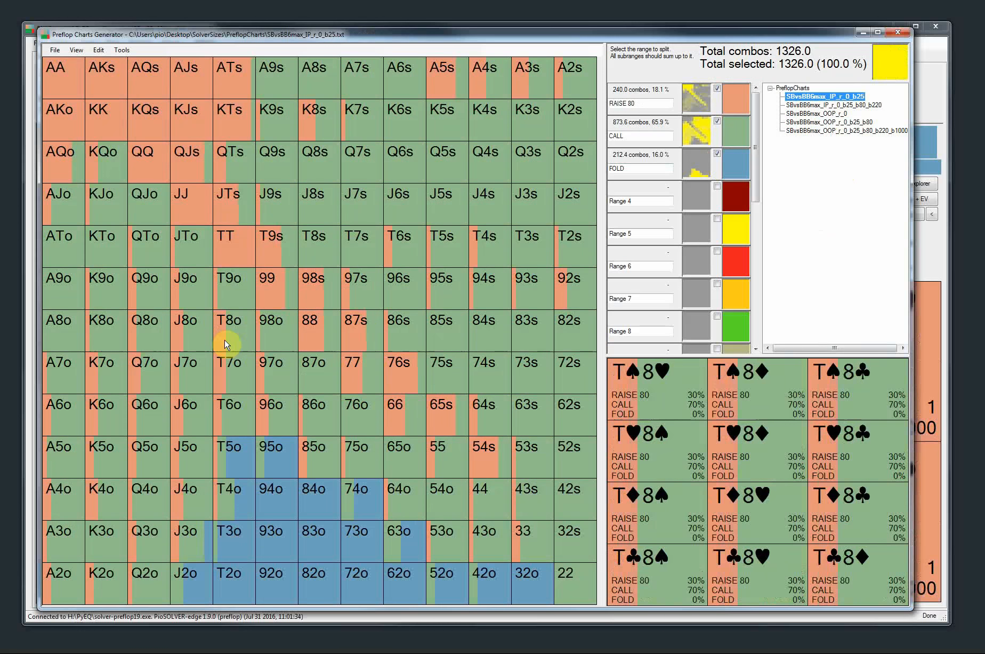
# Generate 1 image of the loaded chart in the imagestest directory and view it in the photo viewer
pyautogui.click(122, 50)
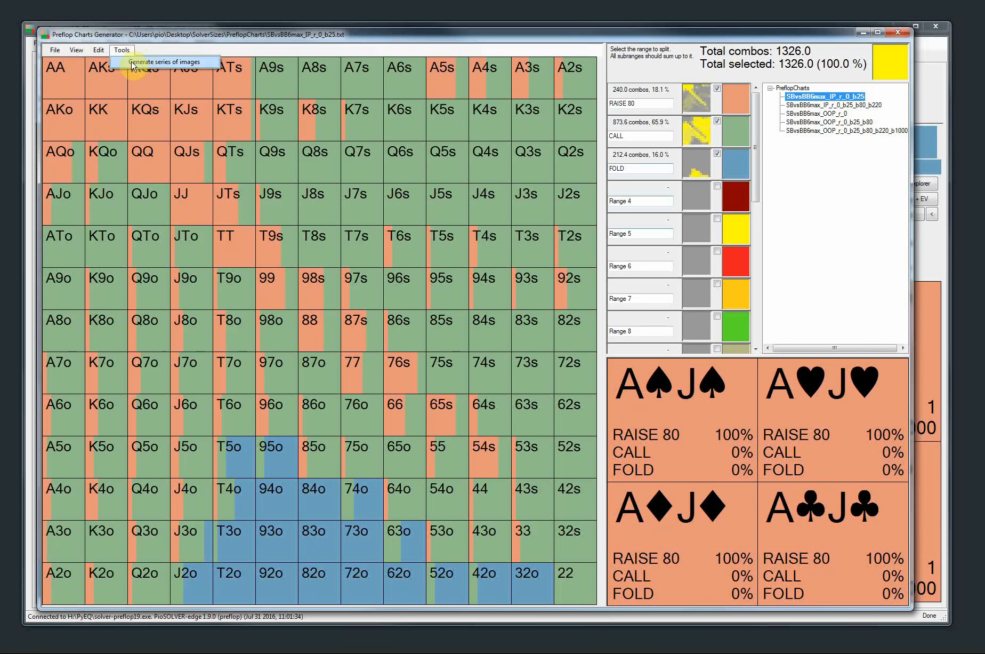
pyautogui.click(133, 63)
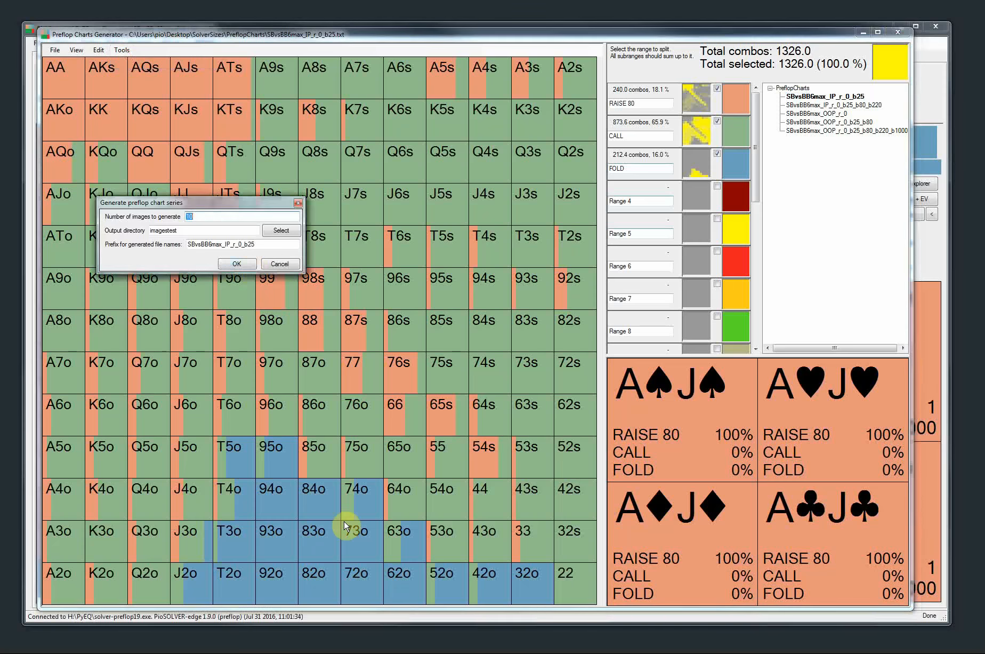
pyautogui.write('1')
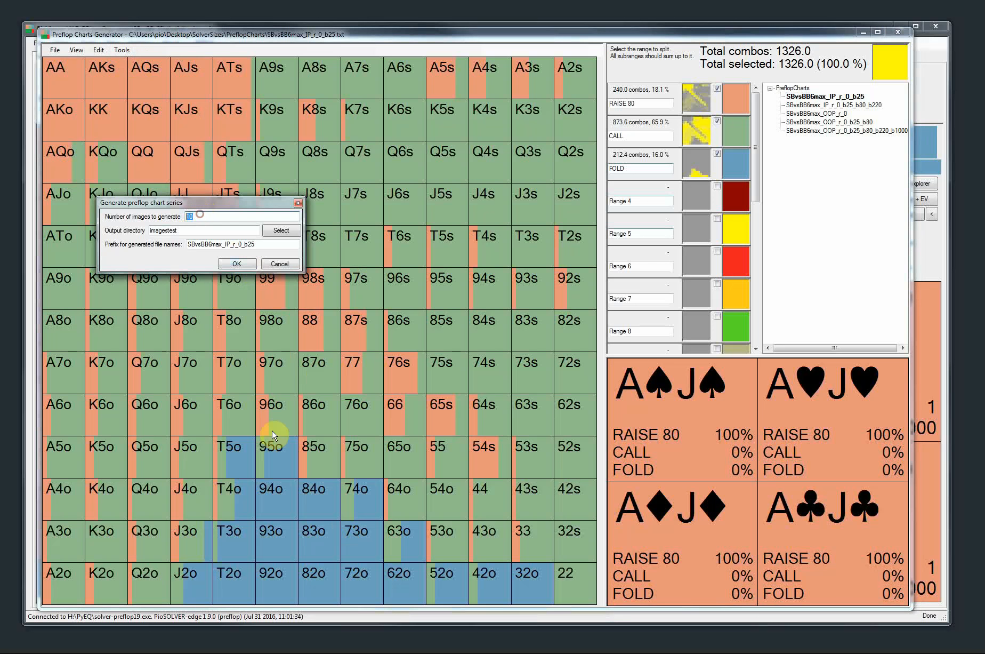
pyautogui.click(231, 264)
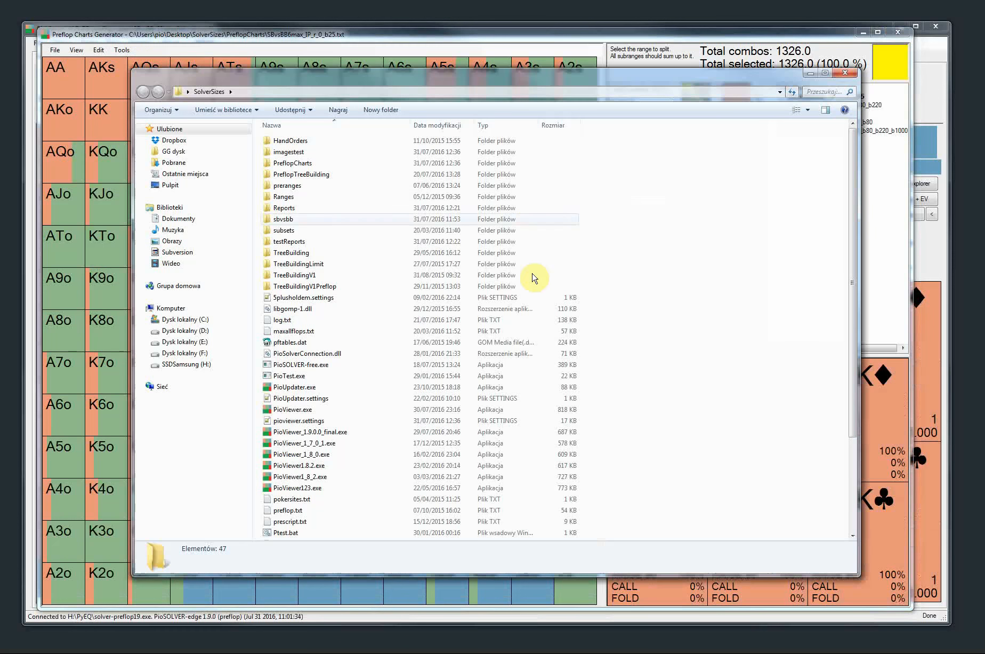
pyautogui.doubleClick(305, 152)
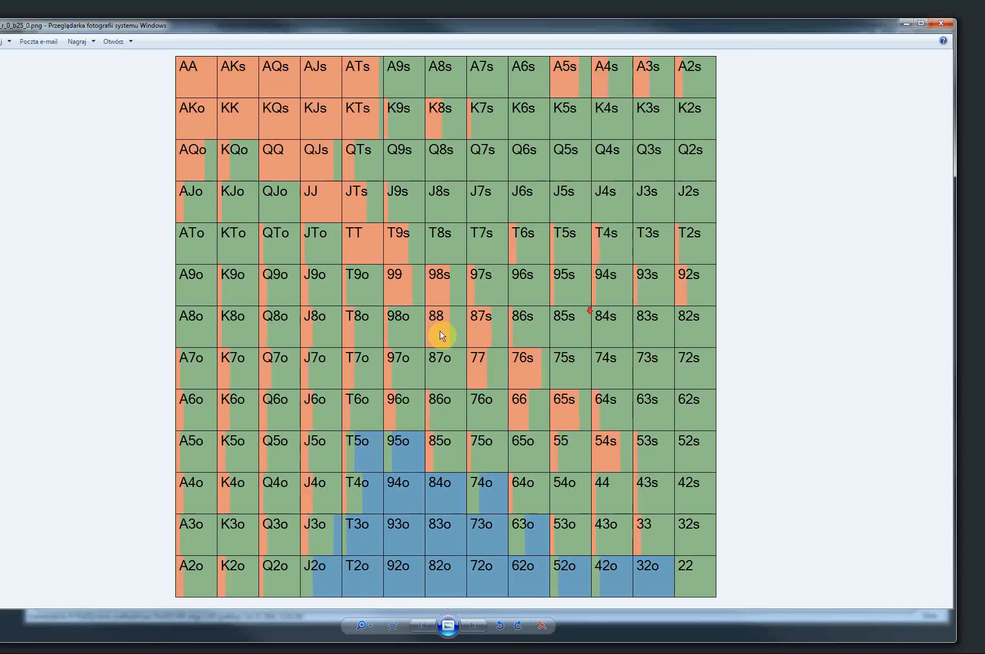
pyautogui.click(950, 28)
pyautogui.click(389, 295)
# Delete the generated chart image SBvsBB6max_IP_r_0_b25_0.png from the imagestest folder and minimize the folder window
pyautogui.moveTo(319, 262); pyautogui.dragTo(290, 171)
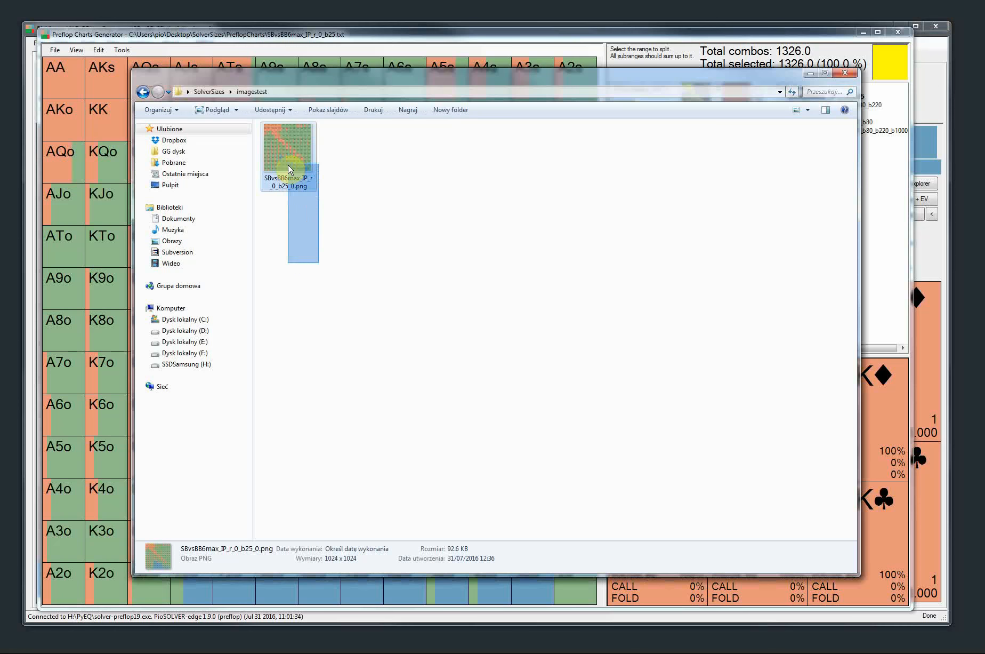
pyautogui.press('Delete')
pyautogui.click(588, 387)
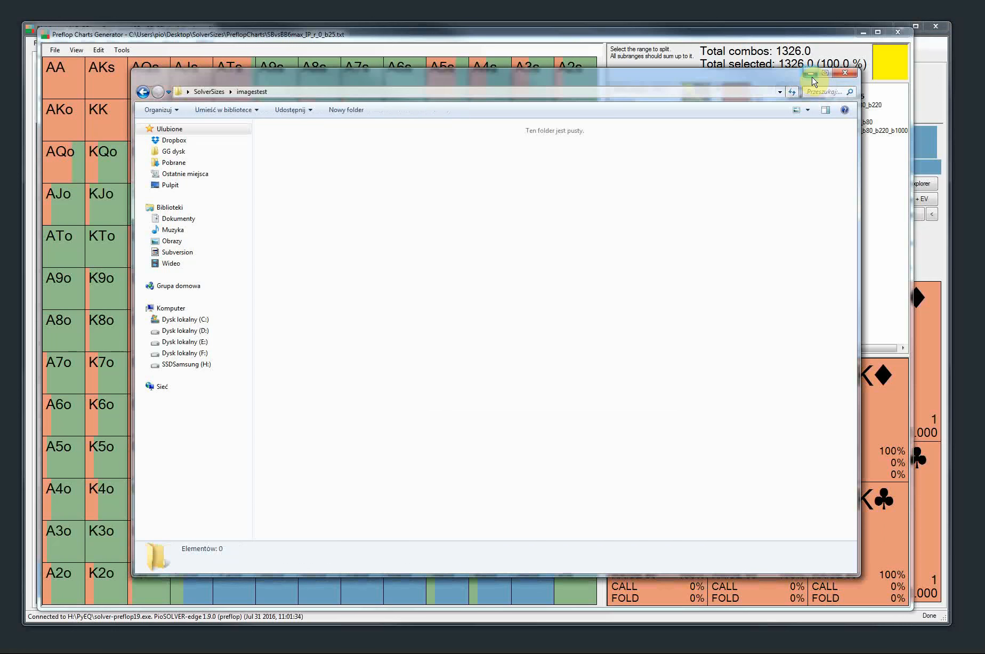
pyautogui.click(809, 73)
# Generate a series of 10 images from the SBvsBB6max_IP_r_0_b25 chart and open the first one in the photo viewer
pyautogui.click(122, 49)
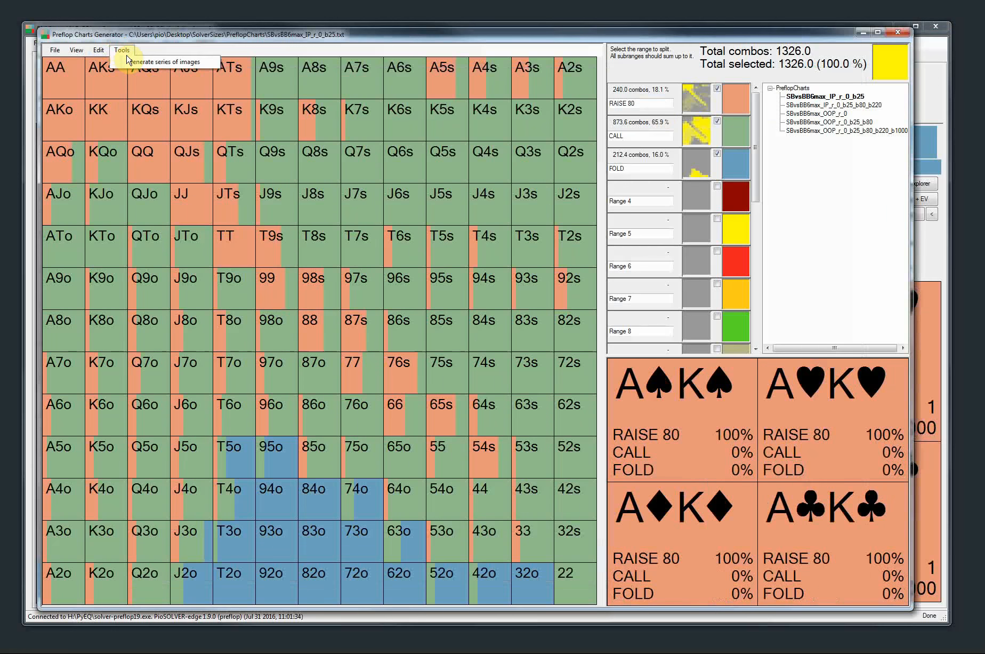
pyautogui.click(127, 59)
pyautogui.click(218, 219)
pyautogui.write('0')
pyautogui.click(224, 264)
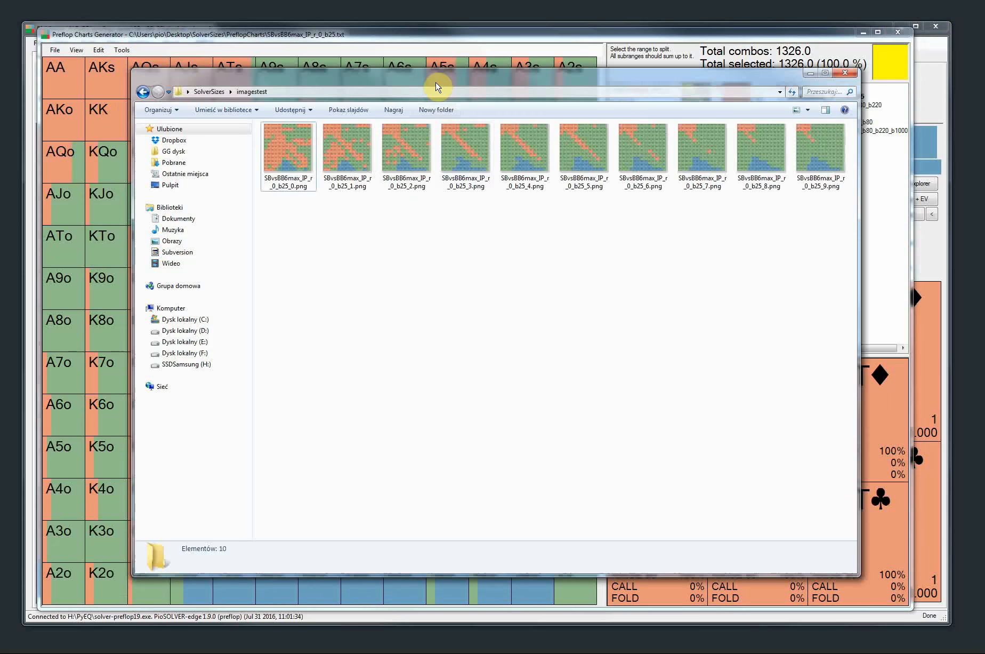
pyautogui.doubleClick(267, 160)
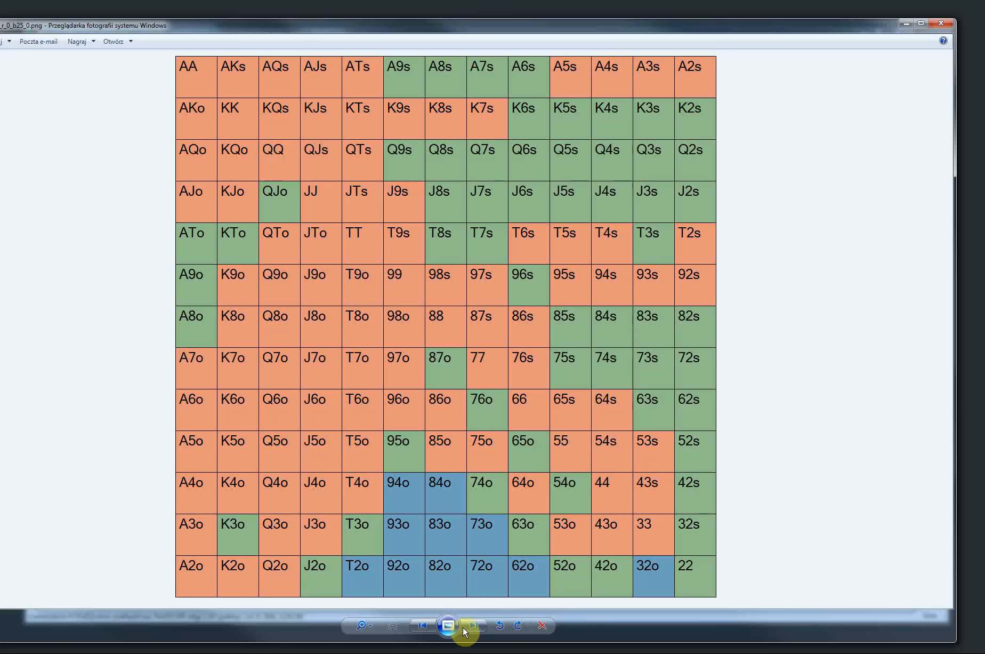
# Look through the generated SBvsBB6max_IP_r_0_b25 chart images one after another, ending back at the first, and close the photo viewer
pyautogui.click(474, 625)
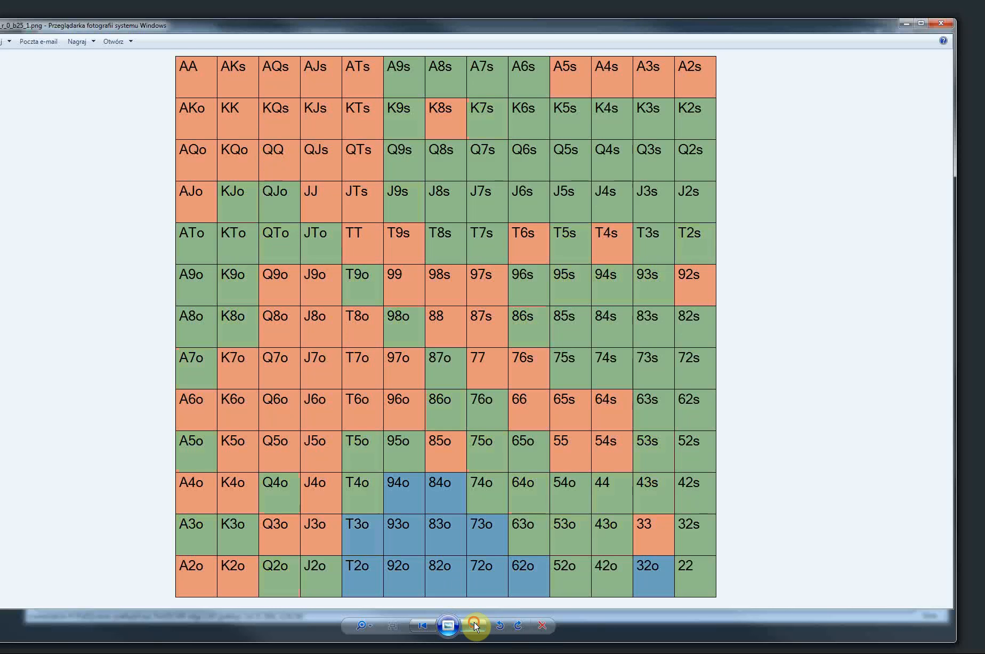
pyautogui.click(474, 625)
pyautogui.click(474, 625)
pyautogui.click(474, 626)
pyautogui.click(474, 625)
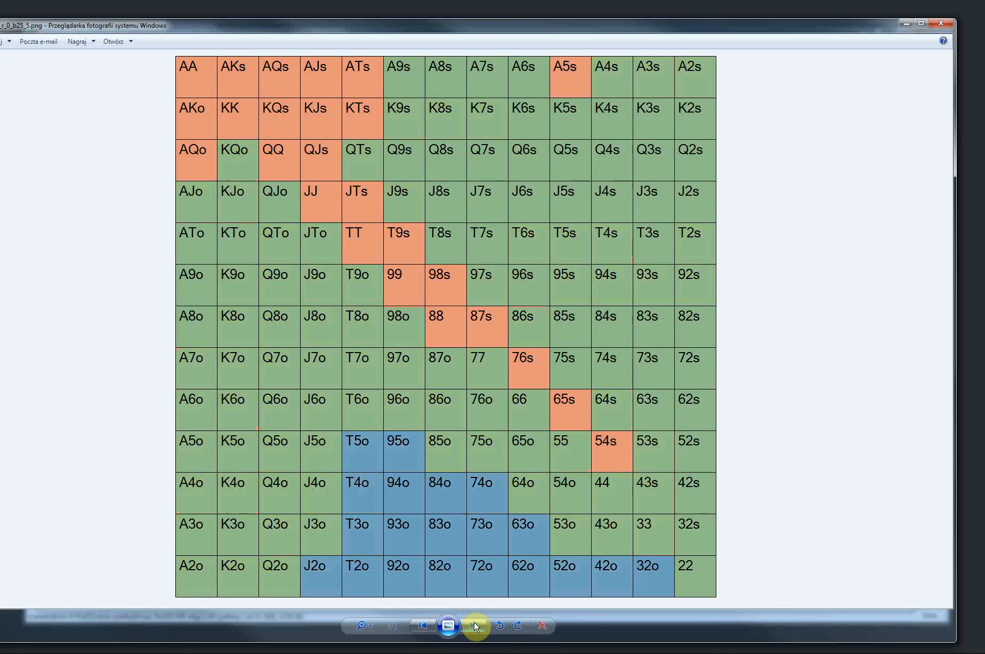
pyautogui.click(474, 626)
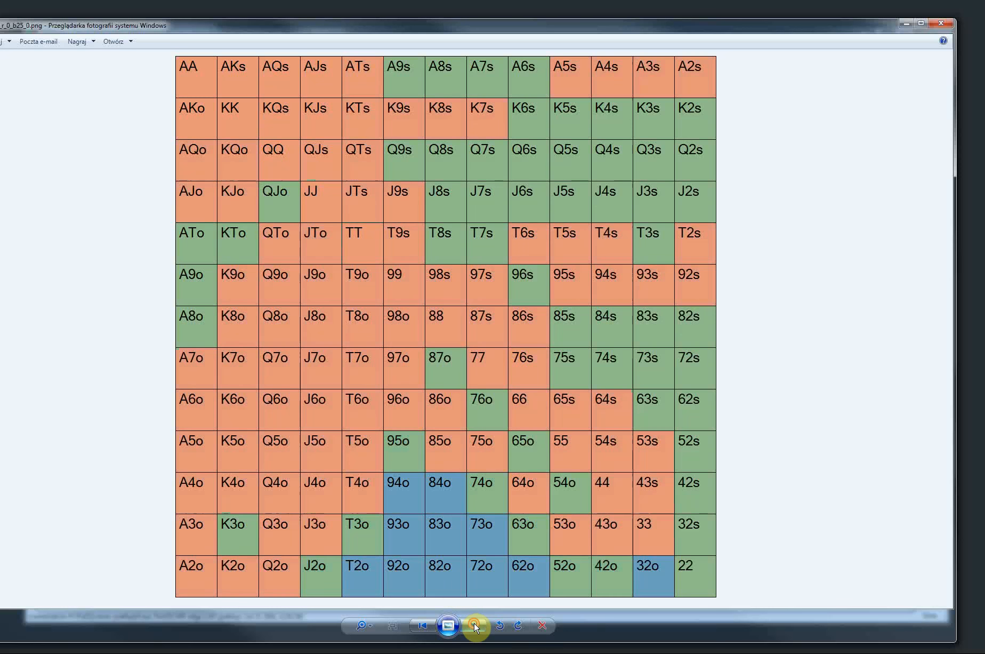
pyautogui.click(939, 28)
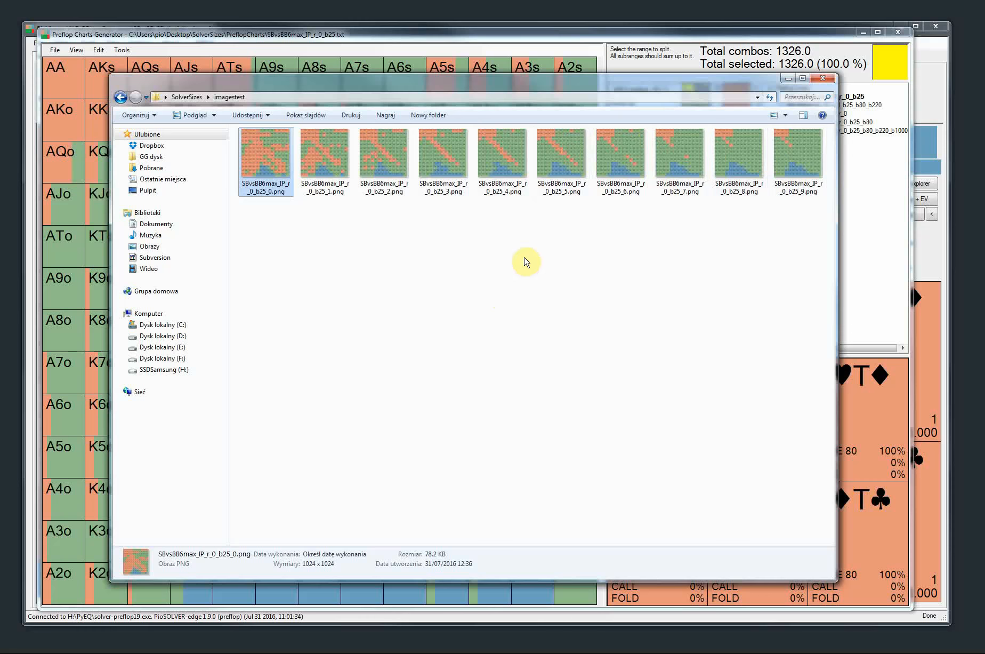
# View SBvsBB6max_IP_r_0_b25_6.png from the imagestest folder, and close both the photo viewer and the folder window
pyautogui.doubleClick(630, 150)
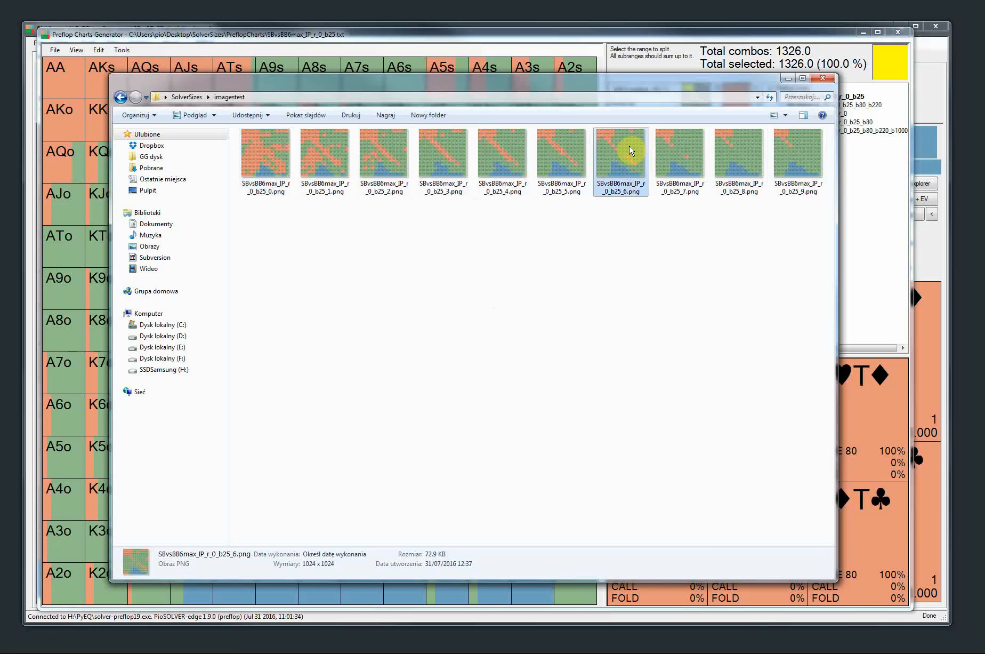
pyautogui.click(942, 23)
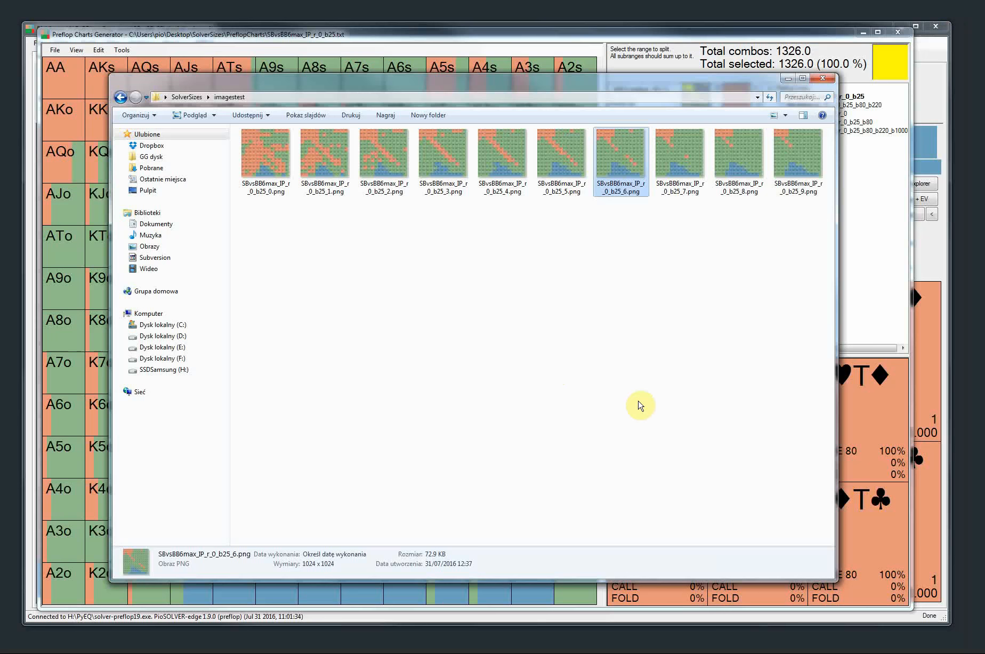
pyautogui.click(824, 79)
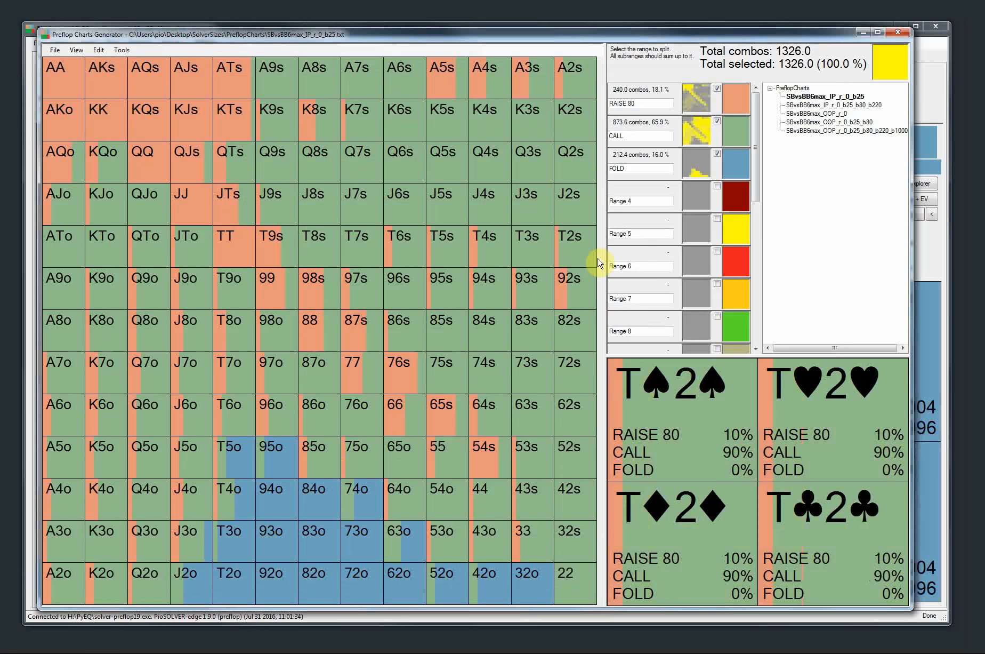
# Compare the saved SBvsBB6max IP and OOP charts in the Preflop Charts Generator, ending with SBvsBB6max_OOP_r_0_b25_b80 loaded
pyautogui.click(646, 167)
pyautogui.moveTo(646, 167); pyautogui.dragTo(634, 133)
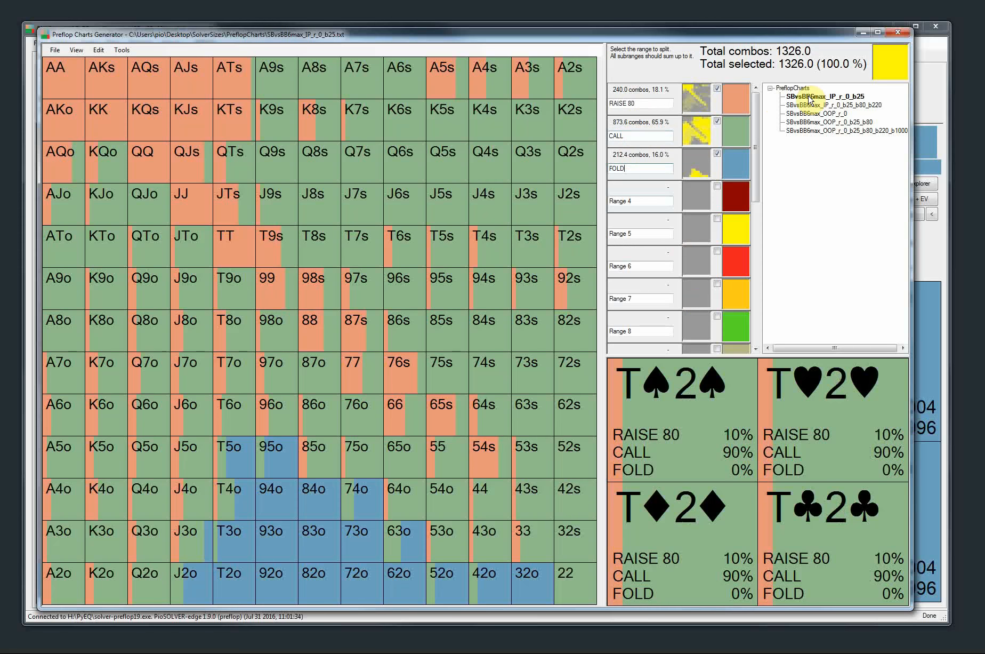
pyautogui.click(806, 122)
pyautogui.click(804, 130)
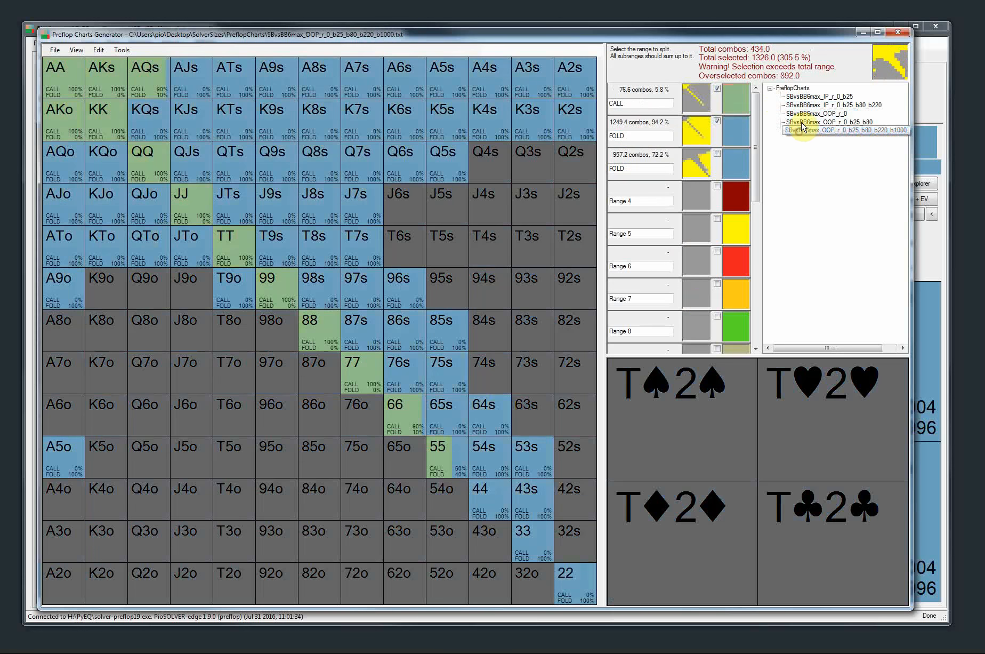
pyautogui.click(804, 122)
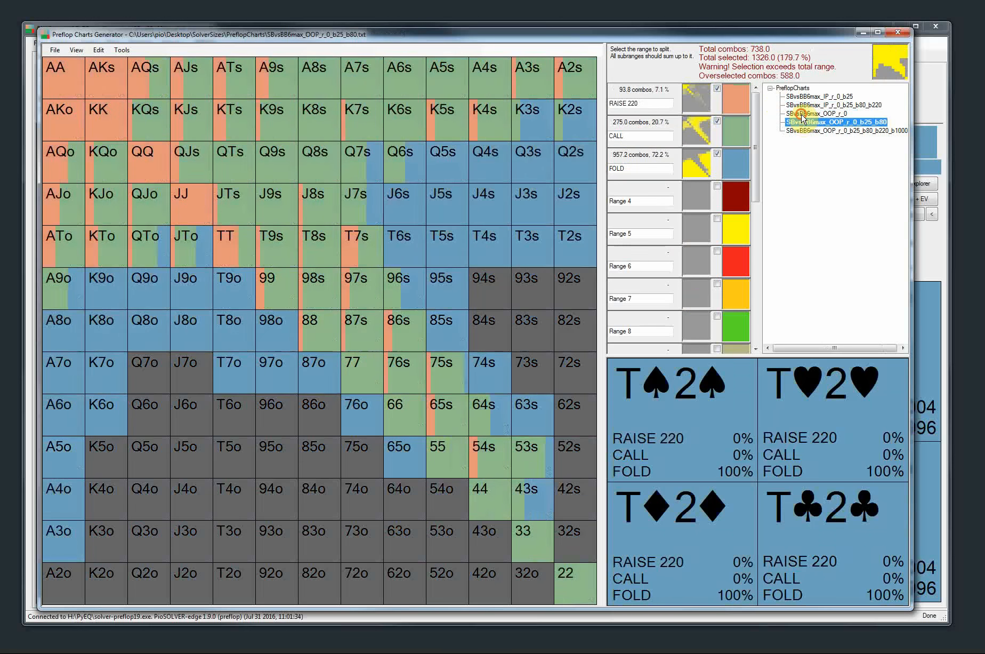
pyautogui.click(804, 113)
pyautogui.click(804, 105)
pyautogui.click(805, 98)
pyautogui.click(801, 115)
pyautogui.click(810, 122)
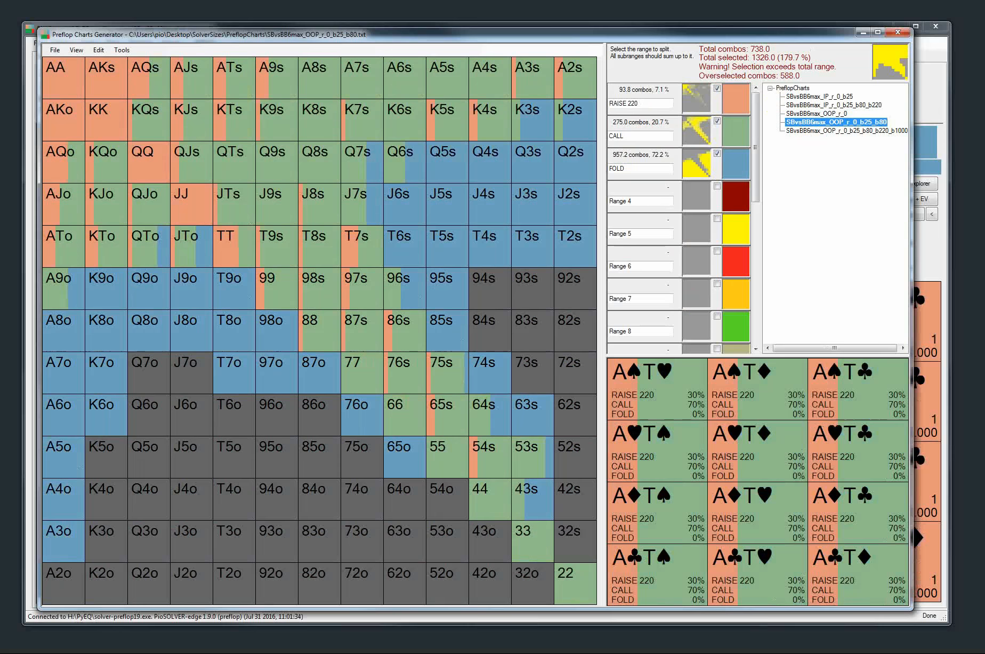
# Switch to the SolverSizes folder in the file explorer and create a subfolder named SBvsBB inside PreflopCharts
pyautogui.hotkey('alt', 'Tab')
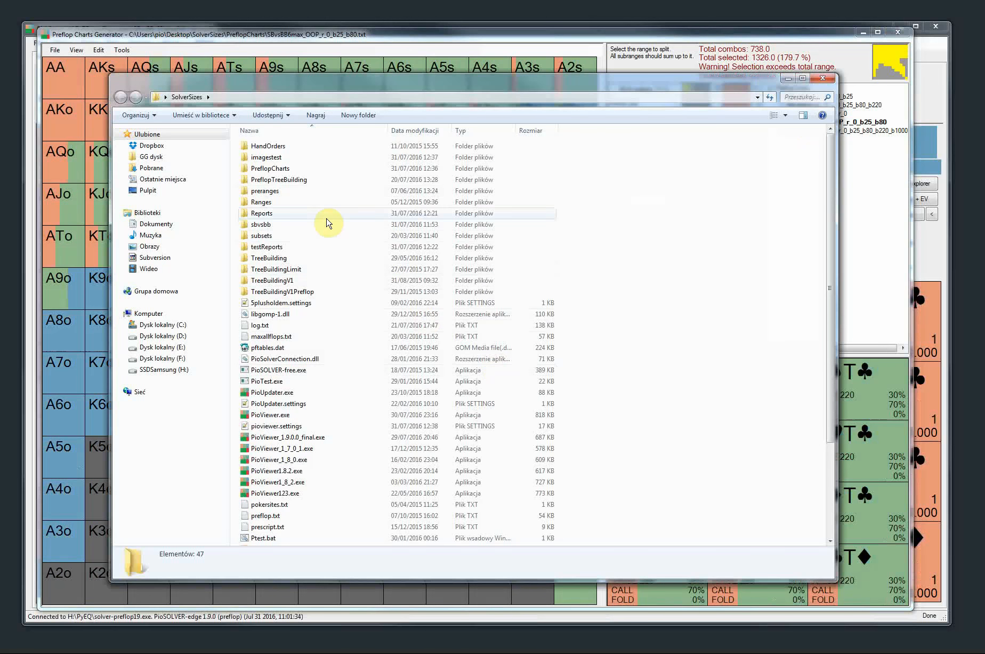
pyautogui.doubleClick(271, 168)
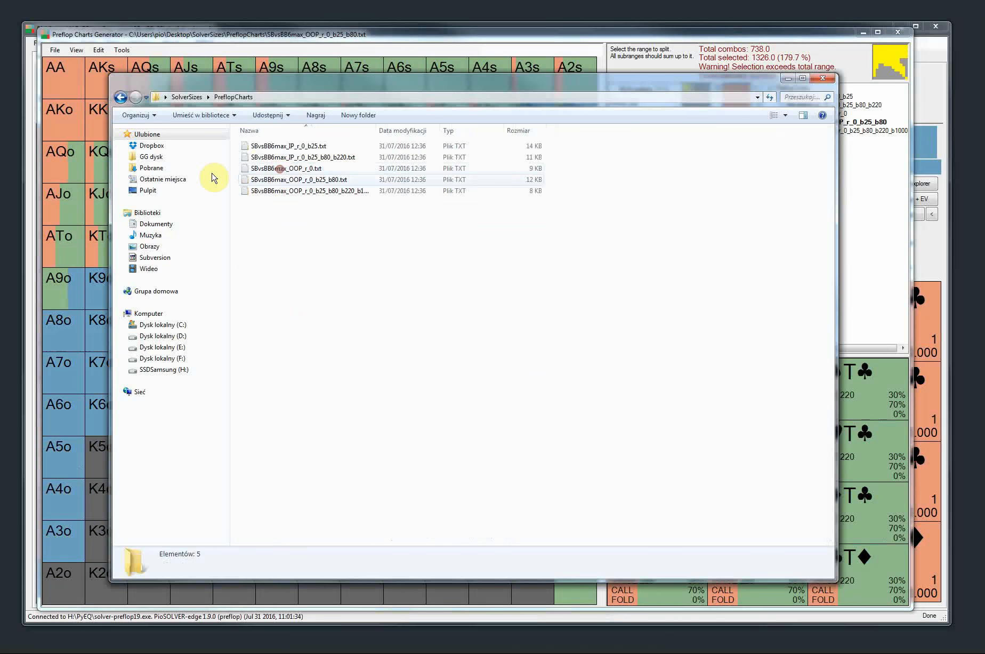
pyautogui.rightClick(279, 247)
pyautogui.moveTo(328, 400)
pyautogui.click(418, 401)
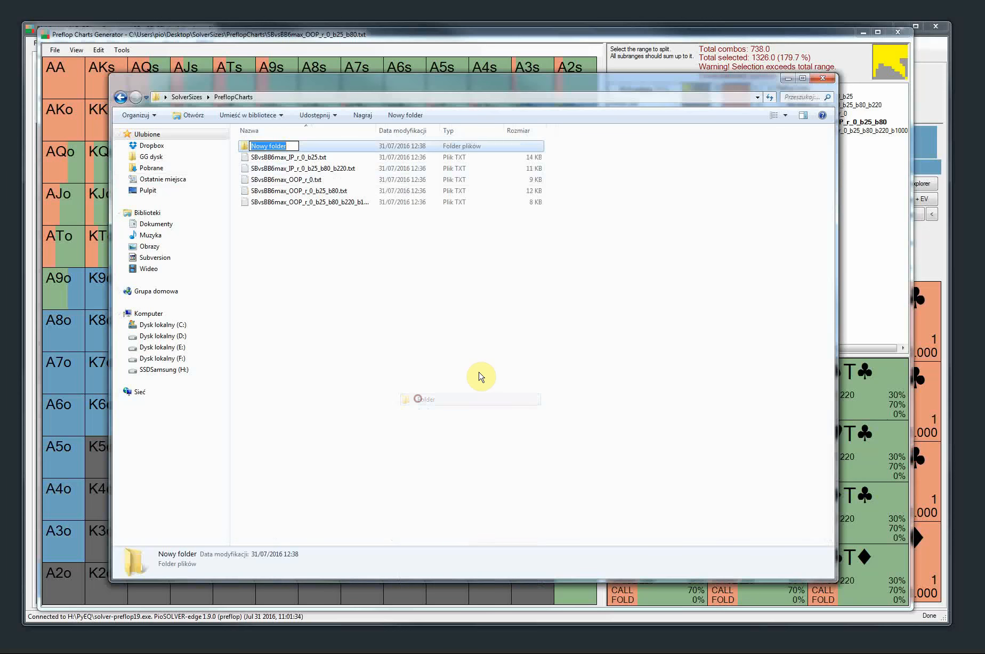
pyautogui.write('SBvsBB')
pyautogui.press('Return')
# Move the SBvsBB6max_IP_r_0_b25 and SBvsBB6max_IP_r_0_b25_b80_b220 text files into the SBvsBB folder and close the folder window
pyautogui.click(284, 156)
pyautogui.moveTo(284, 155); pyautogui.dragTo(275, 145)
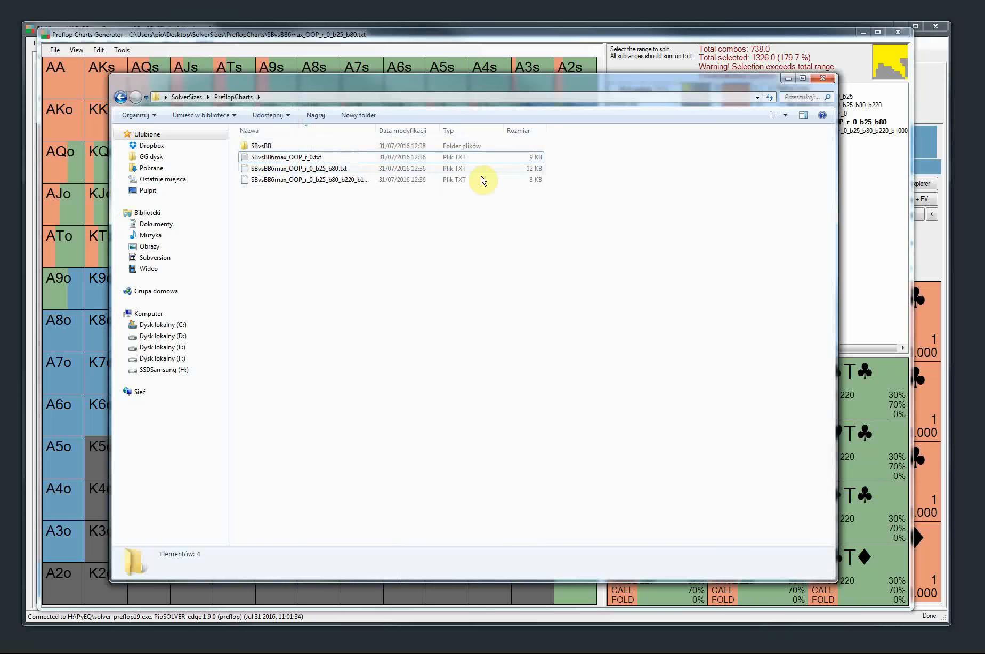
pyautogui.click(823, 78)
# Examine the contents of the SBvsBB folder in the refreshed chart tree, collapse it, and close the Preflop Charts Generator
pyautogui.click(770, 90)
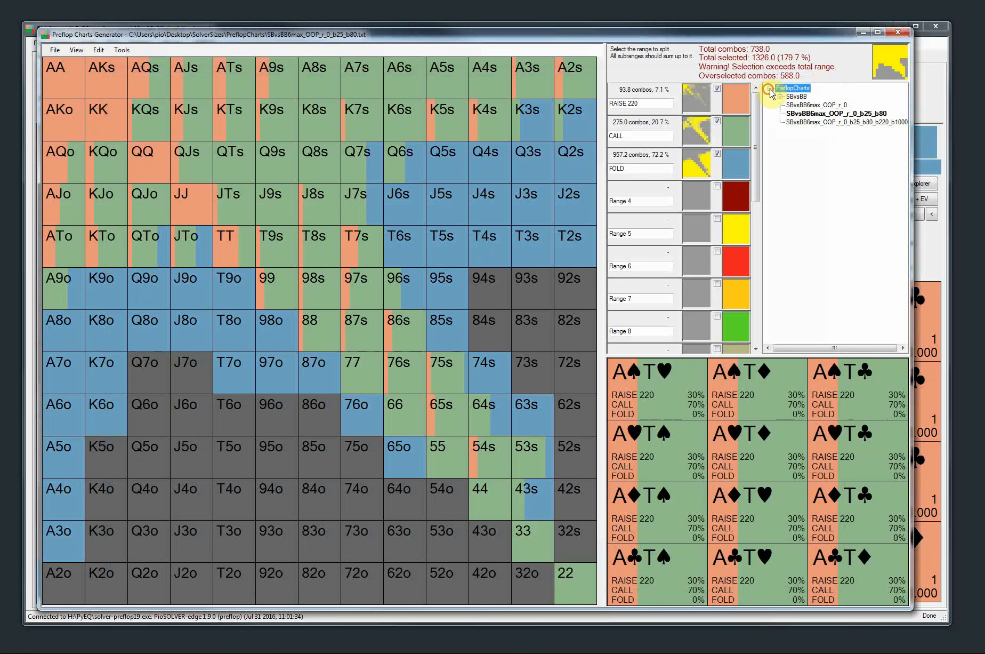
pyautogui.click(780, 97)
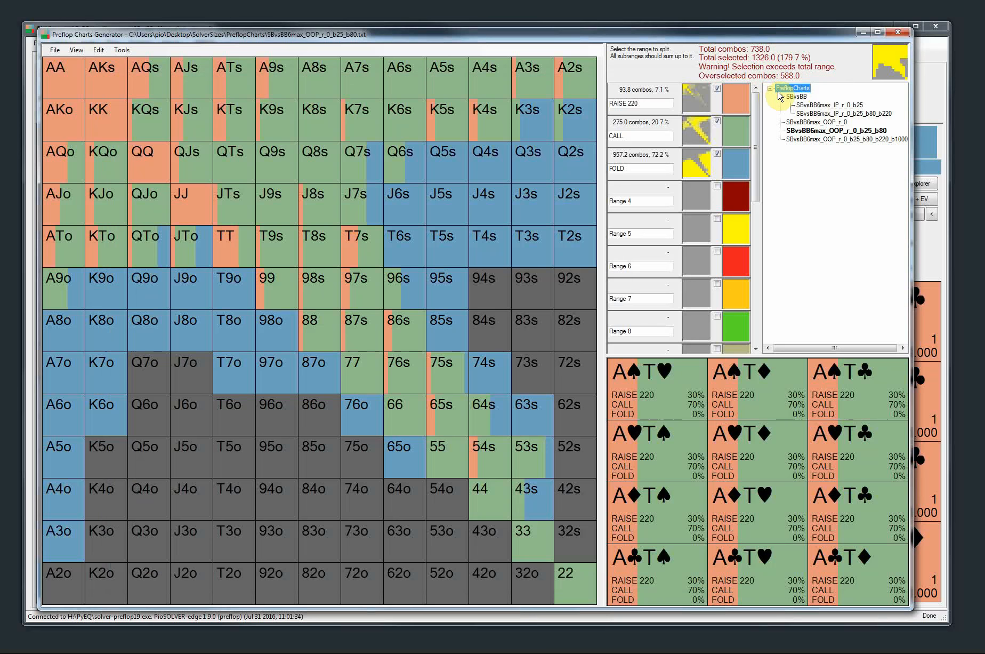
pyautogui.click(780, 97)
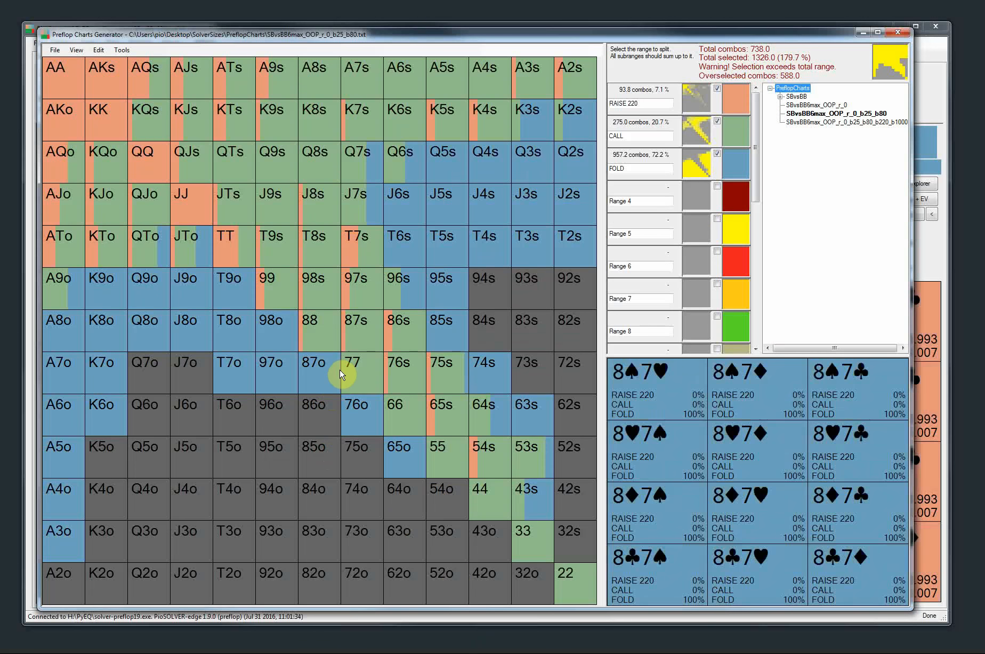
pyautogui.click(898, 33)
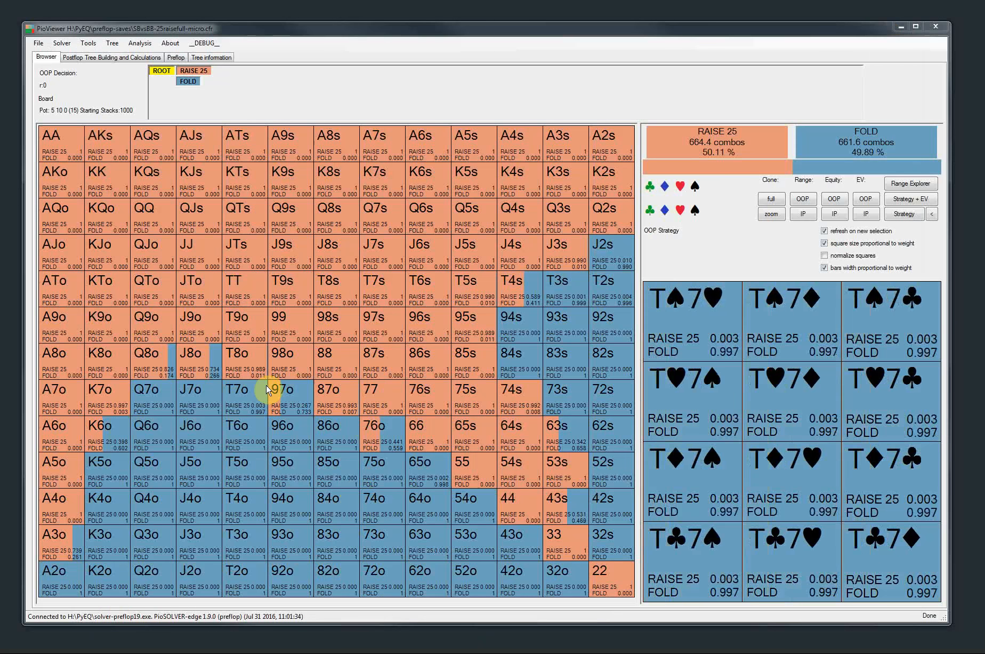
# Load the 3betpotFAST configuration for postflop tree building and build its tree
pyautogui.click(105, 57)
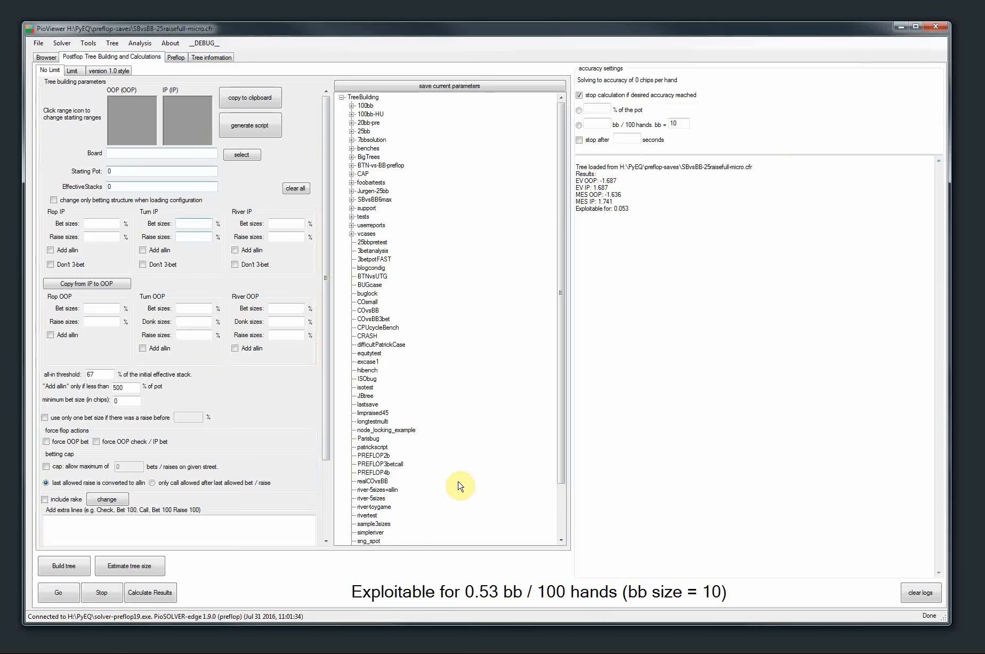
pyautogui.click(376, 260)
pyautogui.click(64, 565)
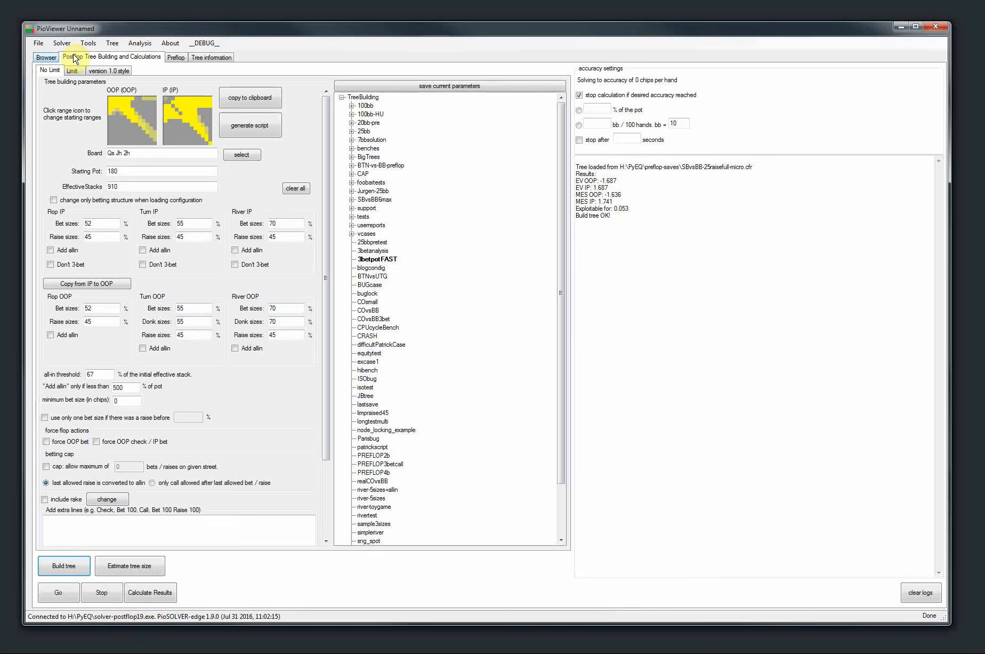
# Load the recently used preflop tree SBvsBB-25raisefull-micro.cfr
pyautogui.click(38, 43)
pyautogui.moveTo(55, 66)
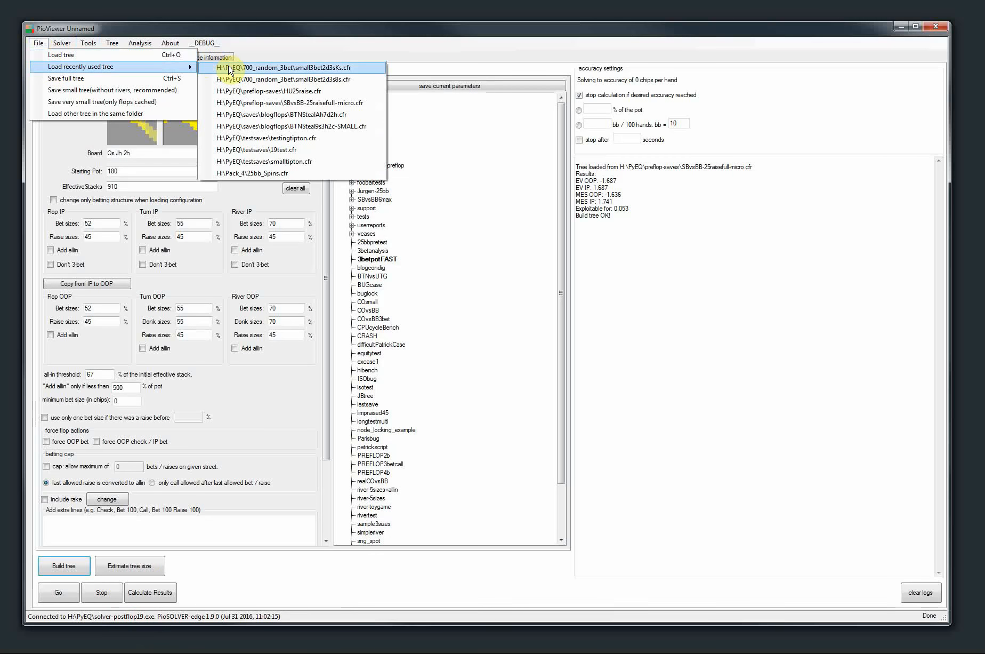
pyautogui.click(234, 102)
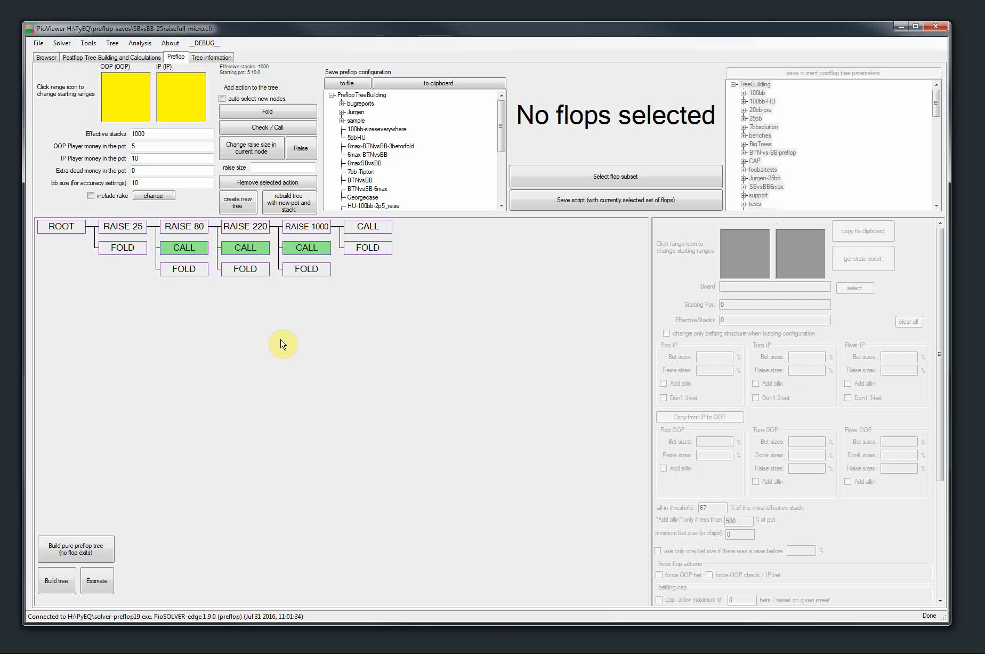
# Load the recently used tree BTNSteal9s3h2c-SMALL.cfr and display it in the tree browser
pyautogui.click(96, 59)
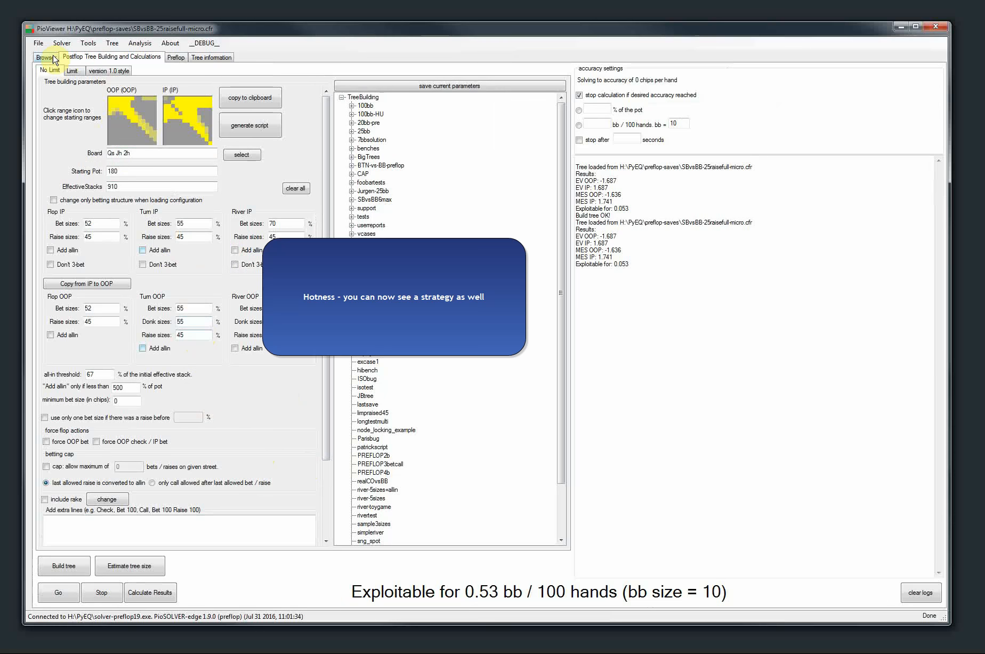
pyautogui.click(38, 43)
pyautogui.moveTo(133, 67)
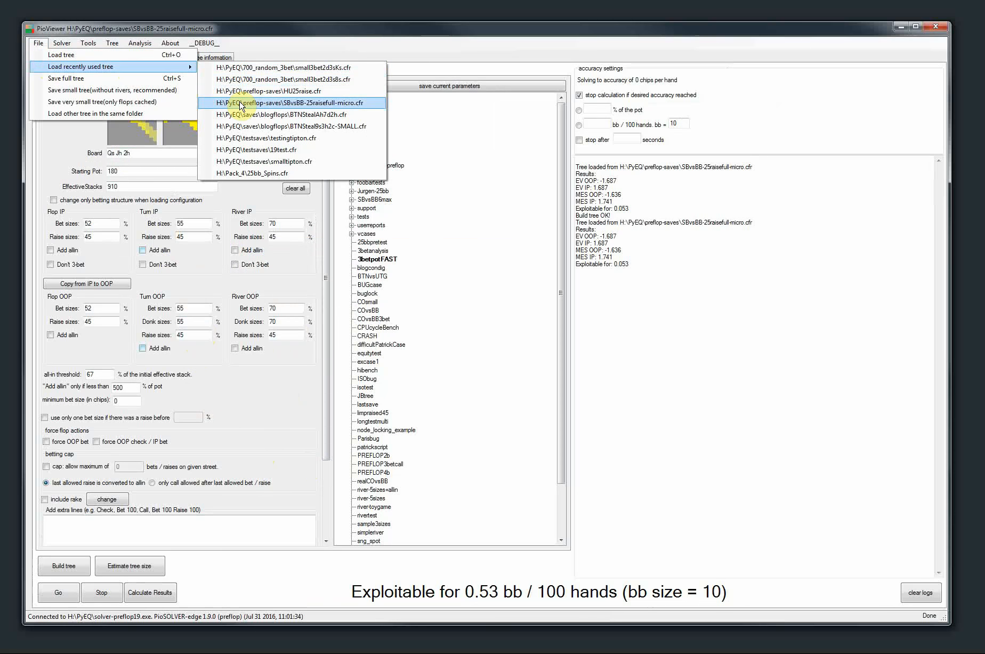
pyautogui.click(233, 126)
pyautogui.click(43, 57)
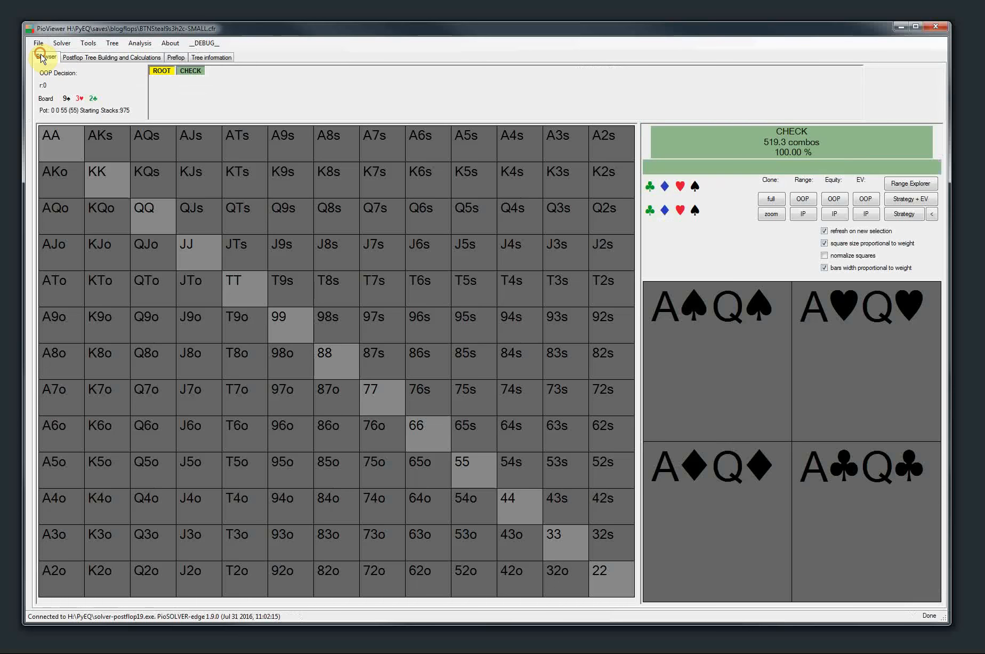
# Follow the line check, bet 33, call, turn 4♦, check to reach the IP decision
pyautogui.click(192, 71)
pyautogui.click(221, 71)
pyautogui.click(249, 71)
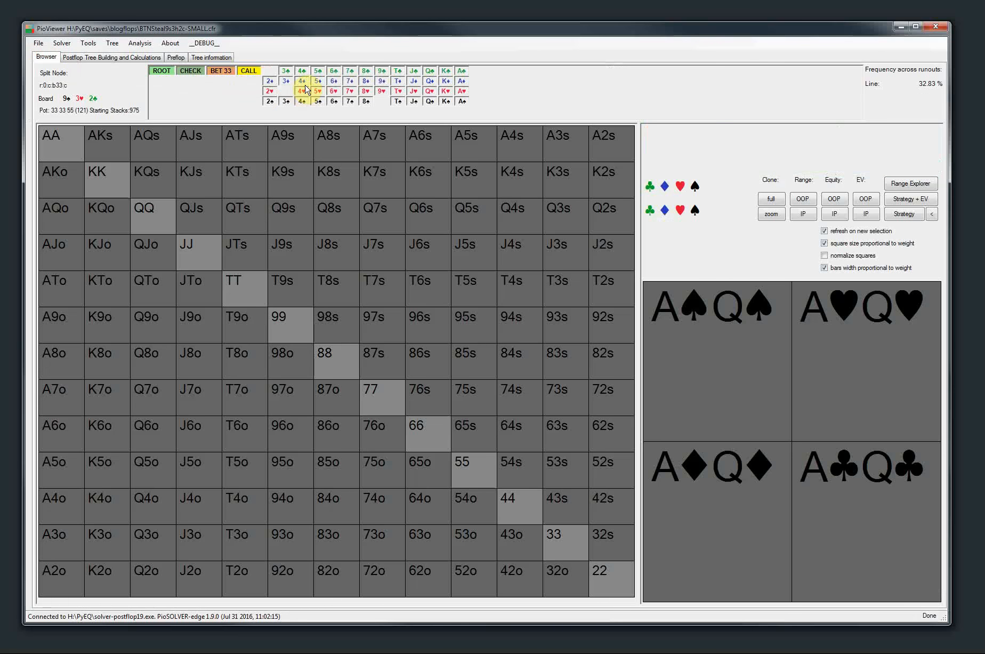
pyautogui.click(301, 83)
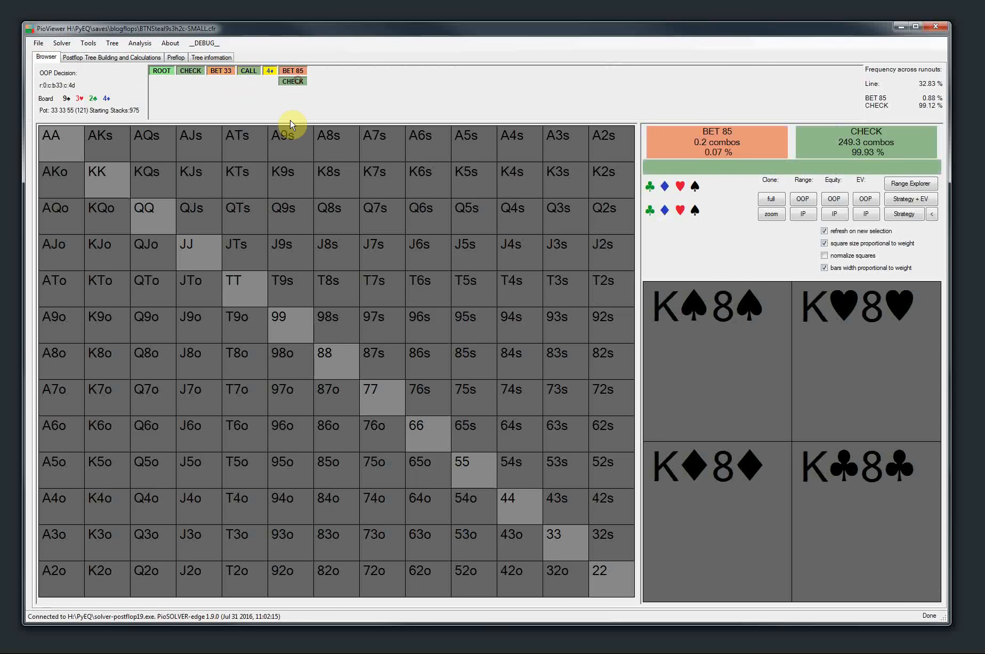
pyautogui.click(292, 82)
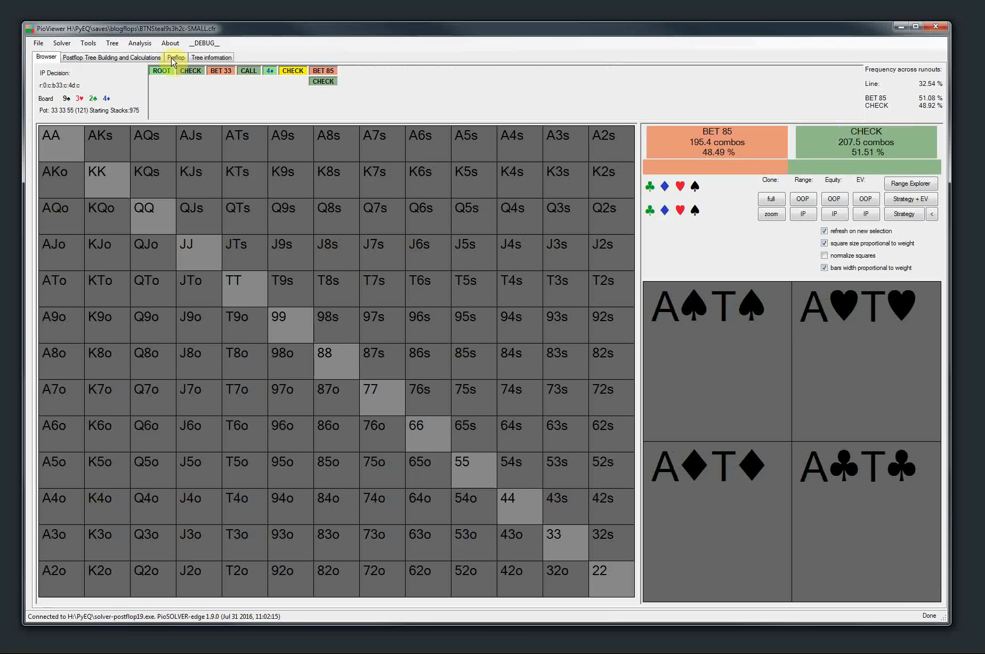
# Open the runouts EV comparison (Hotness) for the IP turn decision and compare the strategy across river cards
pyautogui.click(88, 43)
pyautogui.moveTo(109, 48)
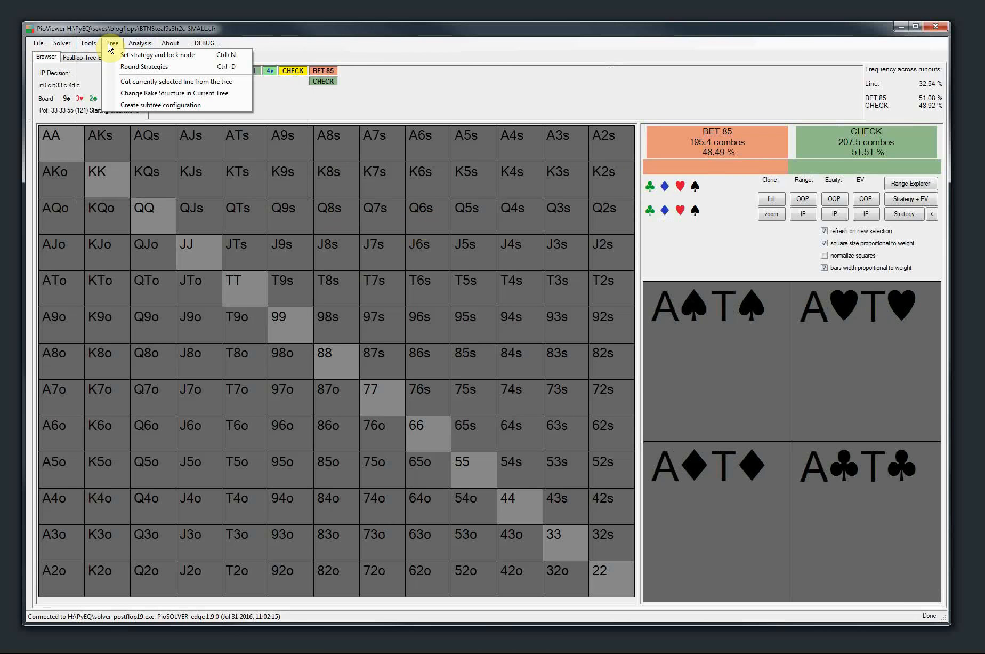
pyautogui.moveTo(151, 47)
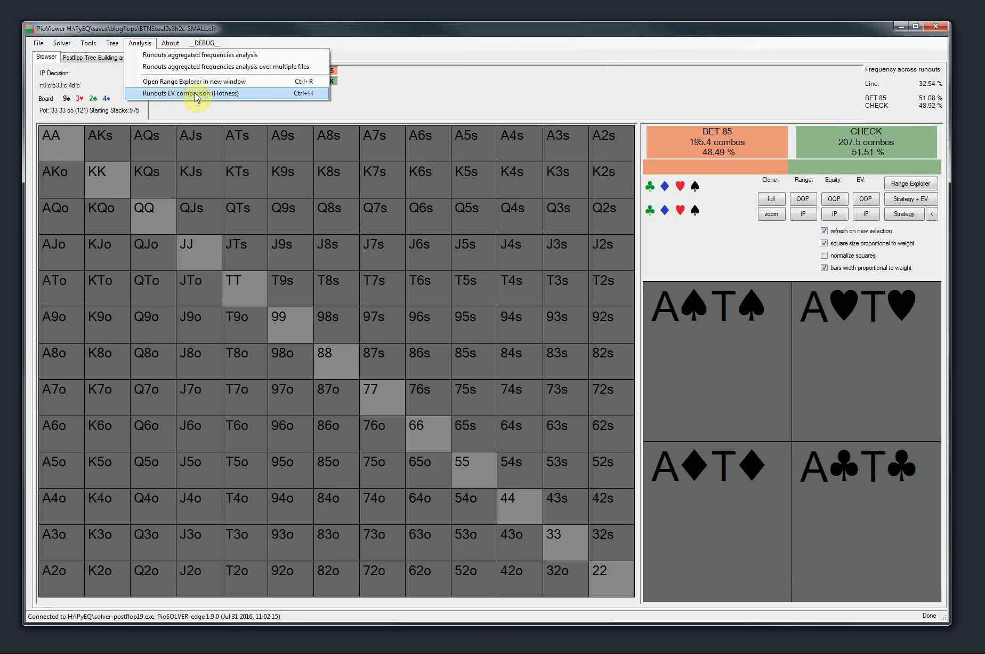
pyautogui.click(178, 29)
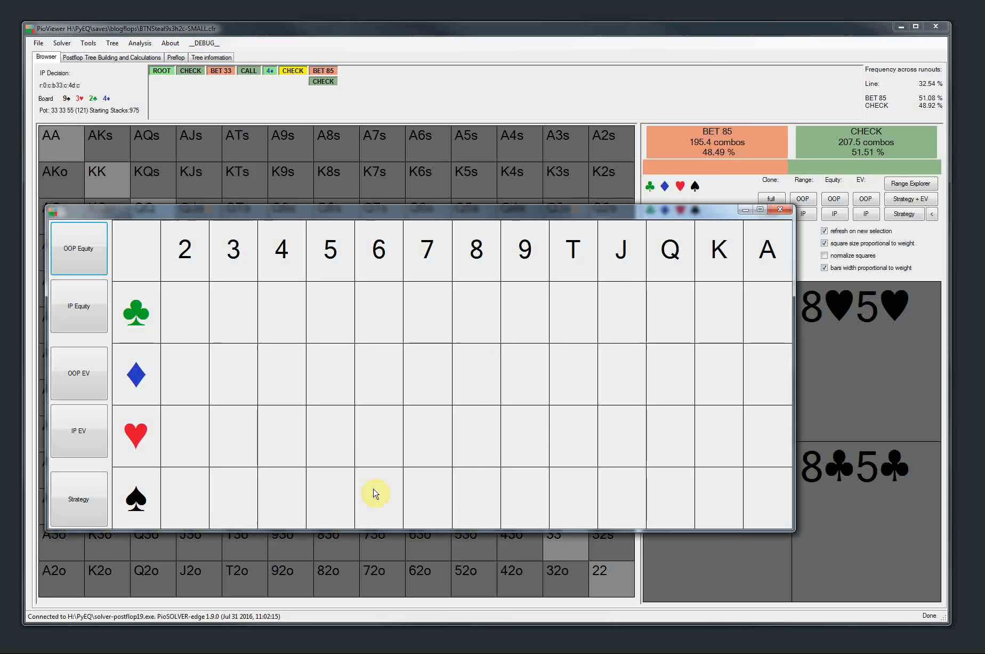
pyautogui.moveTo(271, 214); pyautogui.dragTo(287, 194)
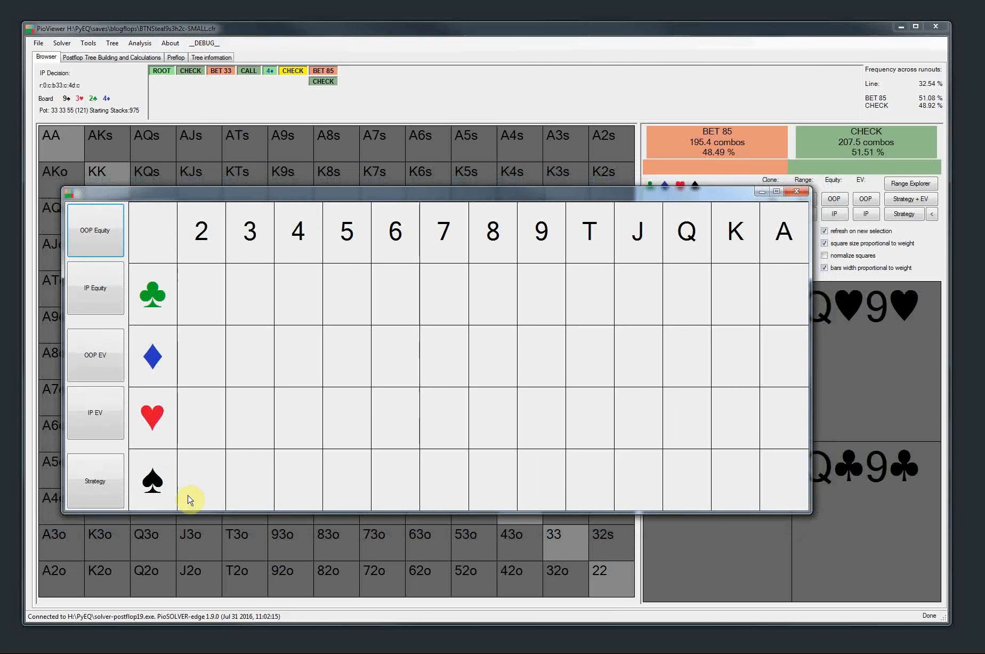
pyautogui.click(101, 489)
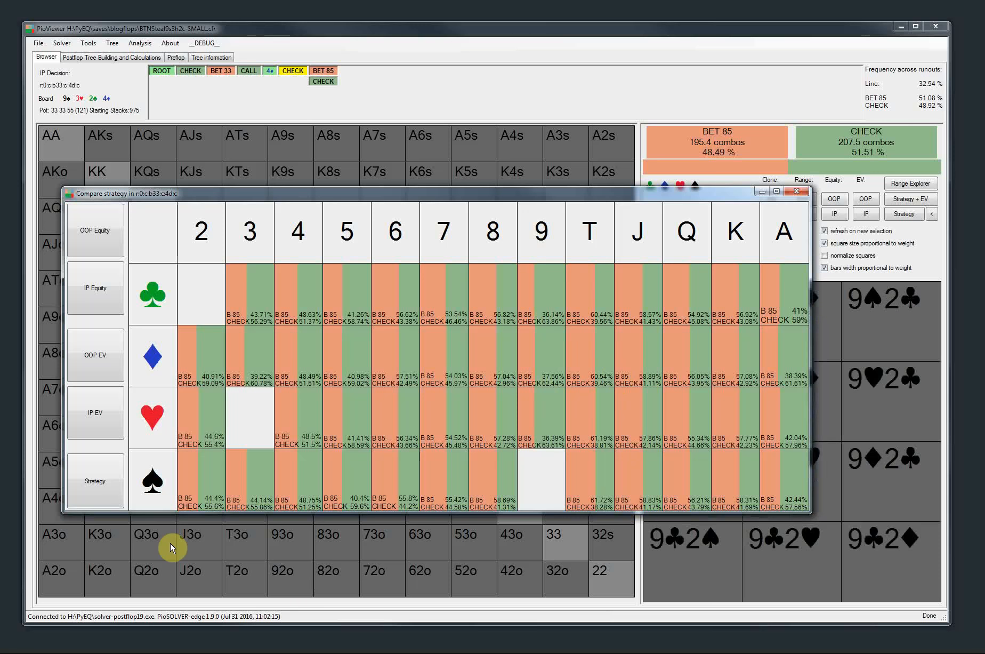
# Compare the IP and OOP EVs and equities across river cards, redisplay the strategy comparison, and close the Hotness window
pyautogui.click(97, 437)
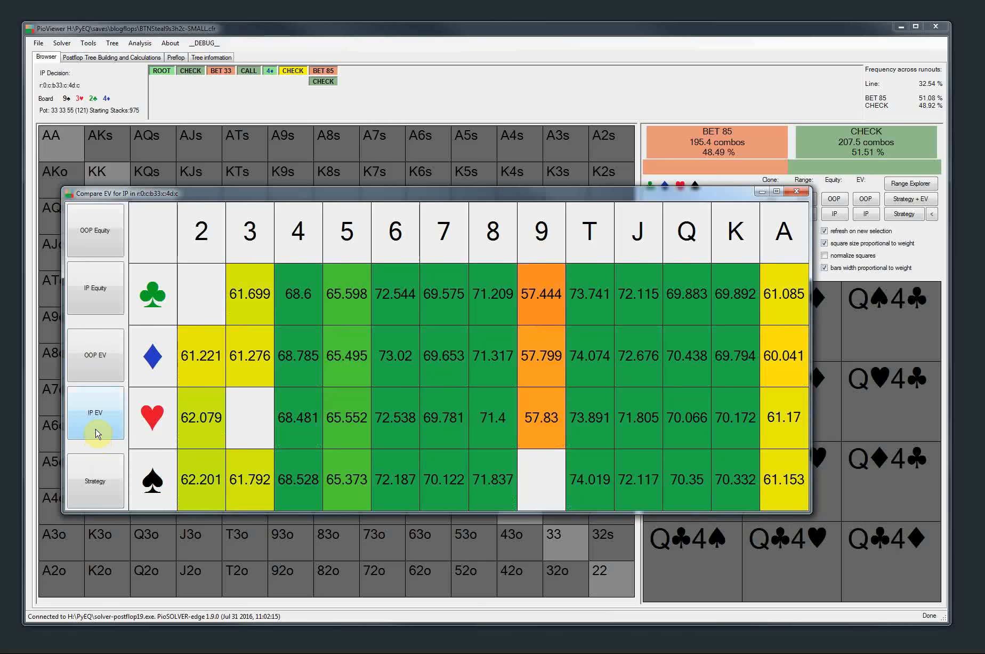
pyautogui.click(98, 373)
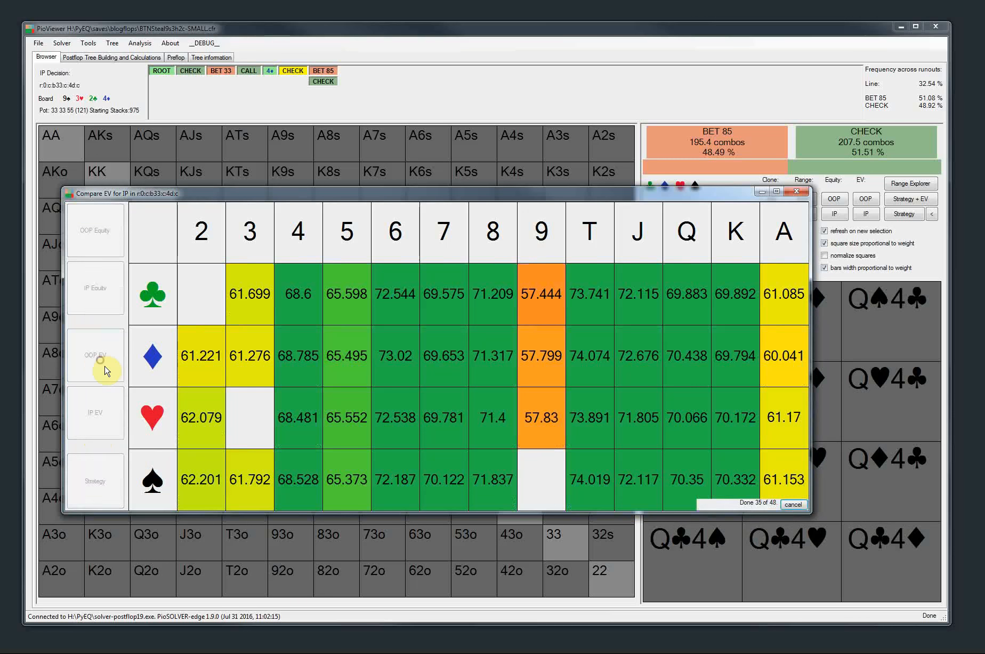
pyautogui.click(97, 413)
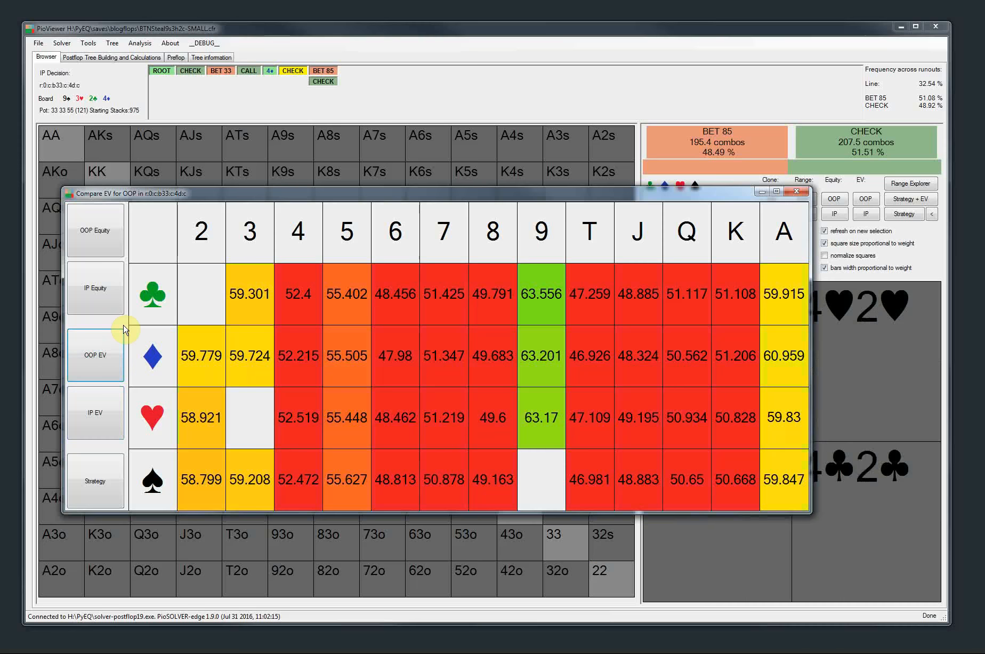
pyautogui.click(98, 270)
pyautogui.click(91, 243)
pyautogui.click(109, 479)
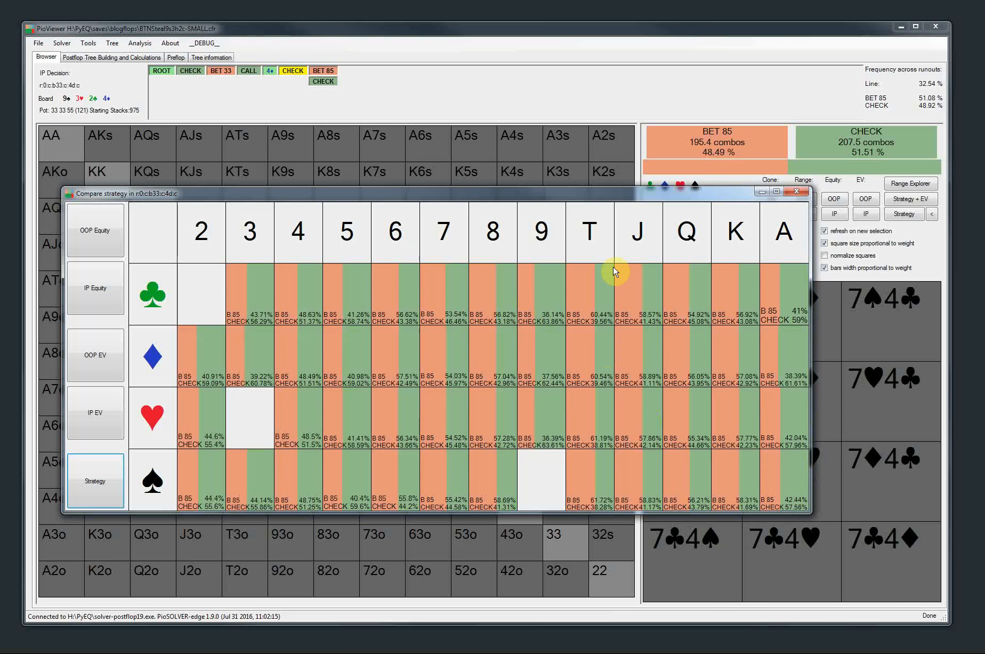
pyautogui.click(794, 191)
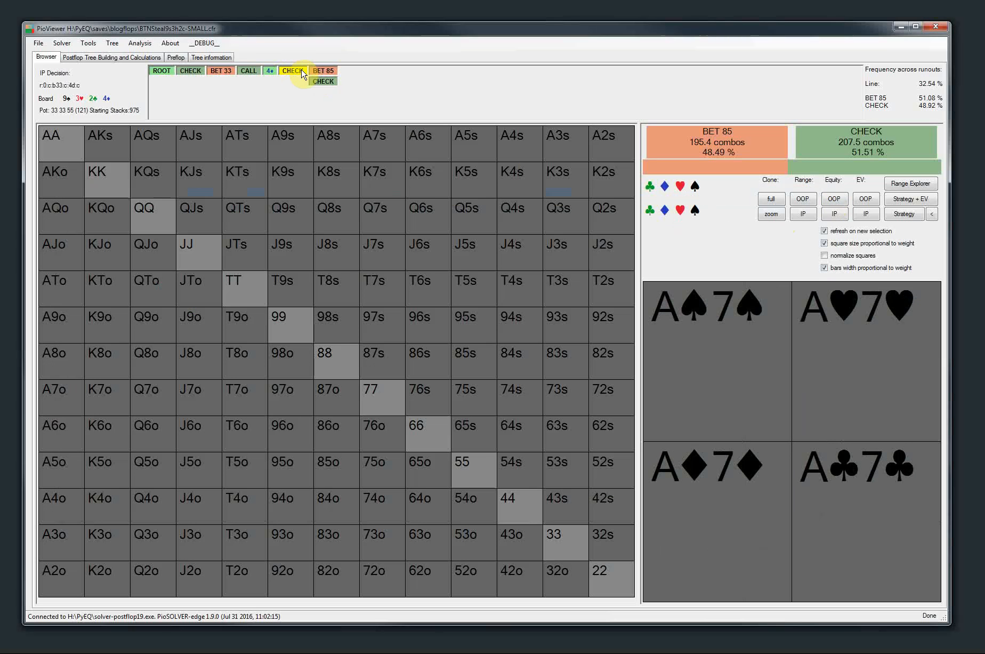
# Compare the OOP EV and IP EV across runouts for the OOP decision on the 4♦ turn, and close the comparison
pyautogui.click(272, 72)
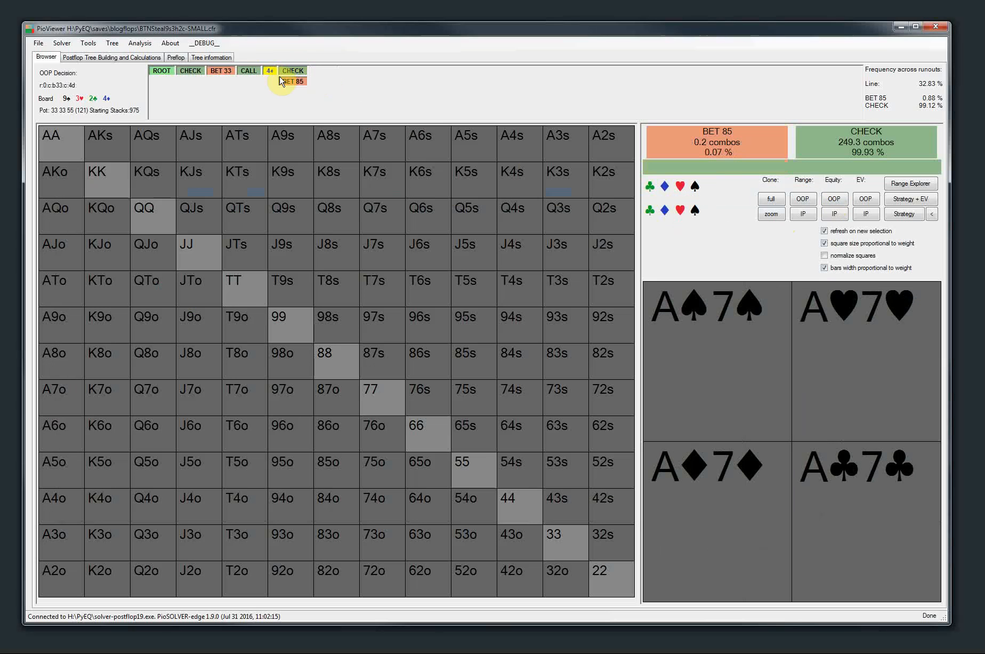
pyautogui.hotkey('ctrl', 'r')
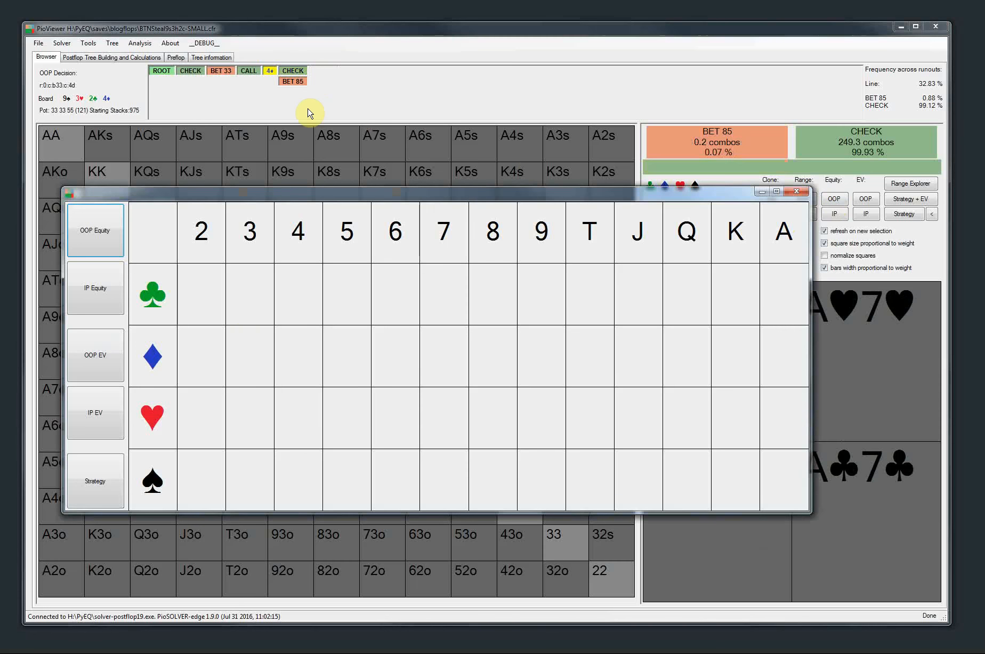
pyautogui.click(77, 340)
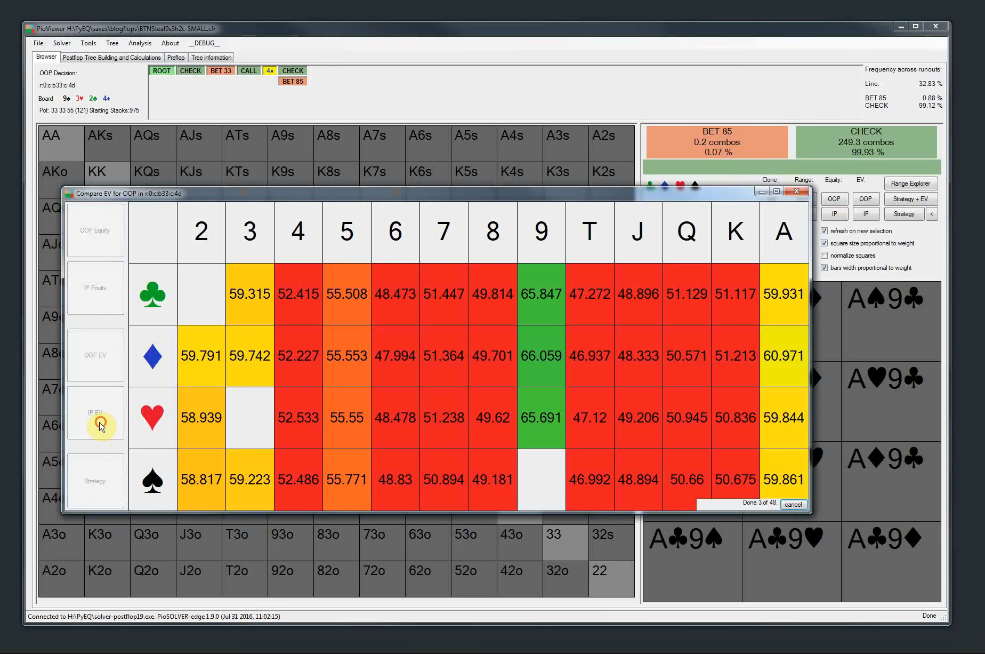
pyautogui.click(100, 423)
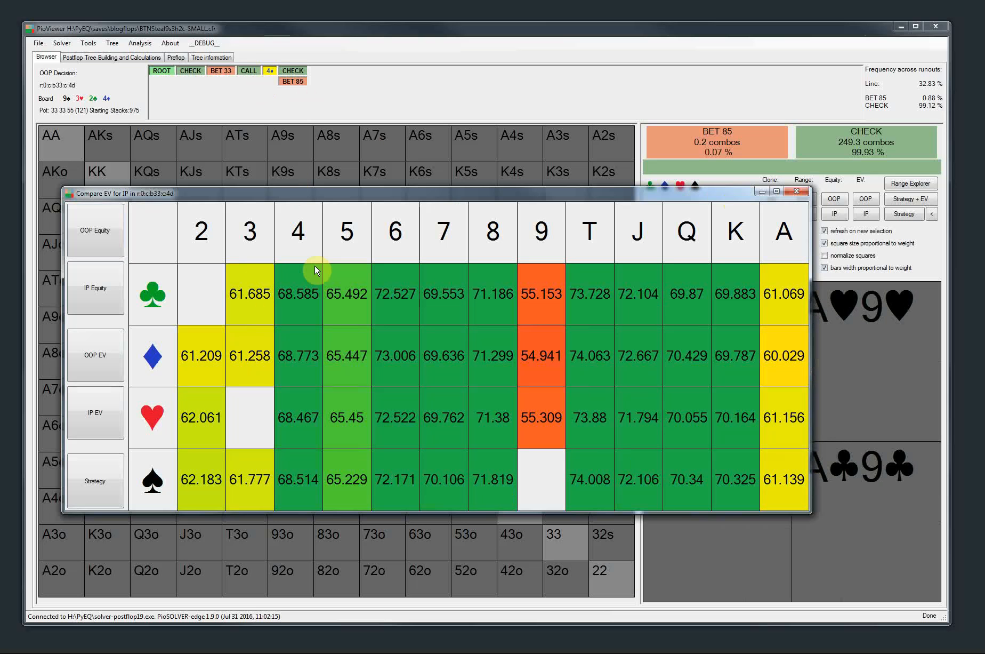
pyautogui.click(797, 191)
# Compare the IP strategy across runouts after the OOP turn bet of 85, and close the comparison
pyautogui.click(292, 82)
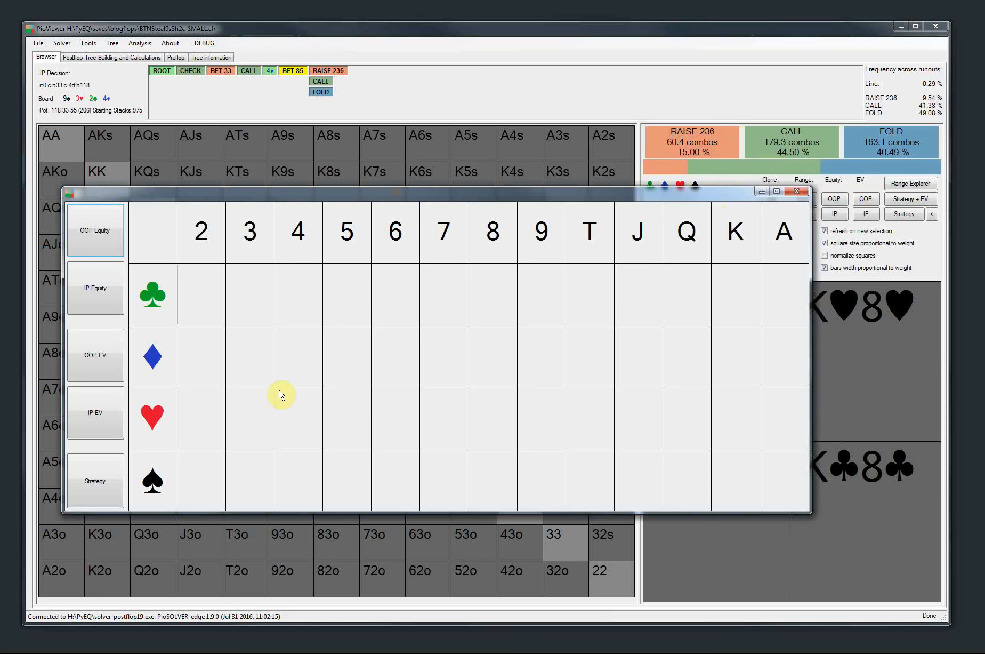
pyautogui.click(106, 412)
pyautogui.click(93, 483)
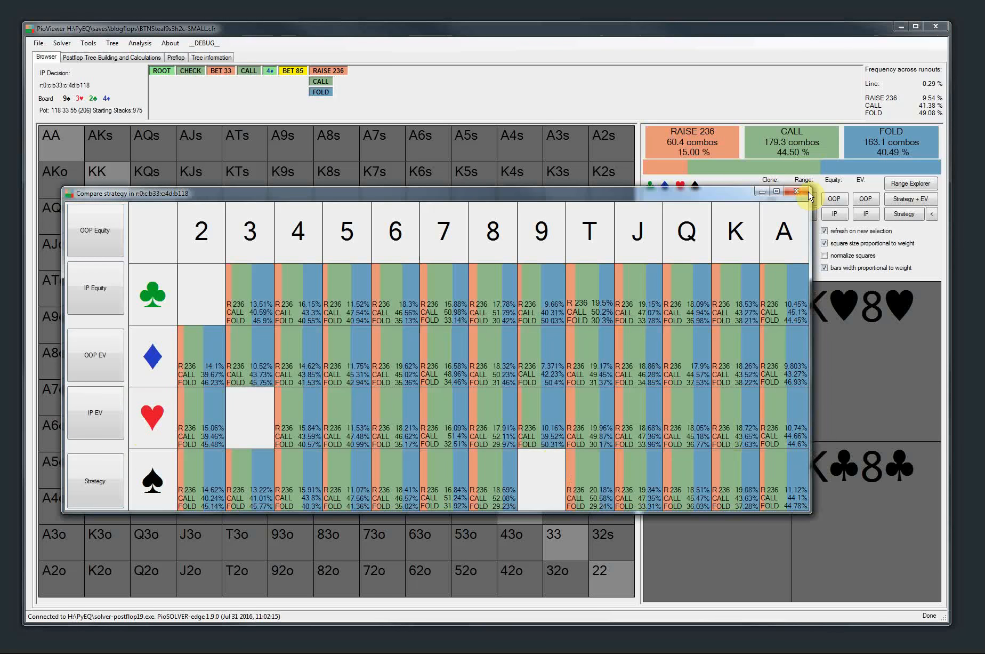
pyautogui.click(800, 194)
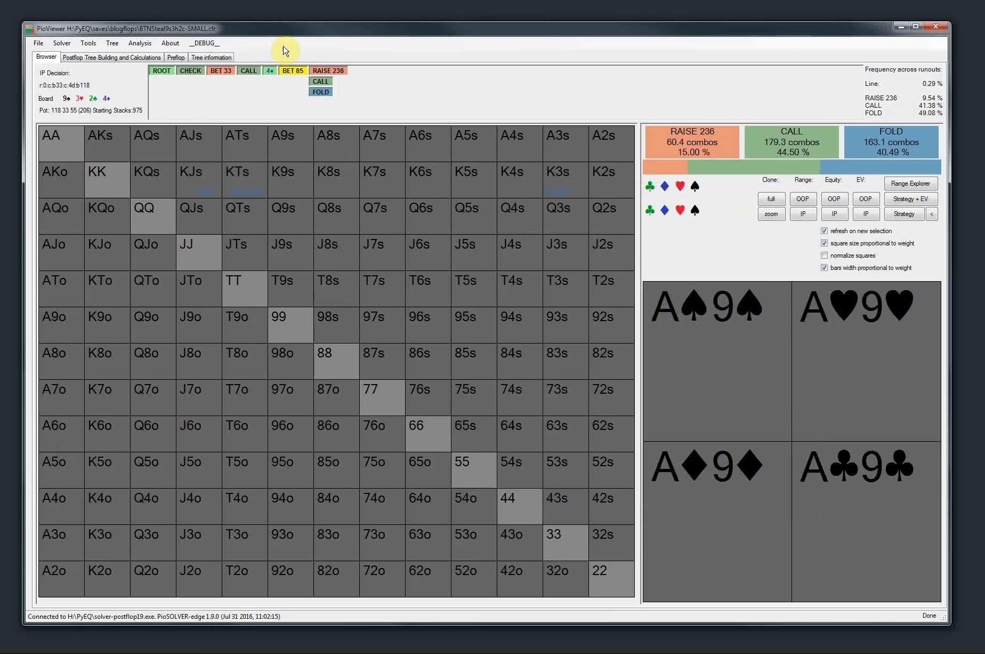
# Open Range Explorer for the IP decision after the 4♦ turn check, and open its hand selection for editing
pyautogui.click(270, 70)
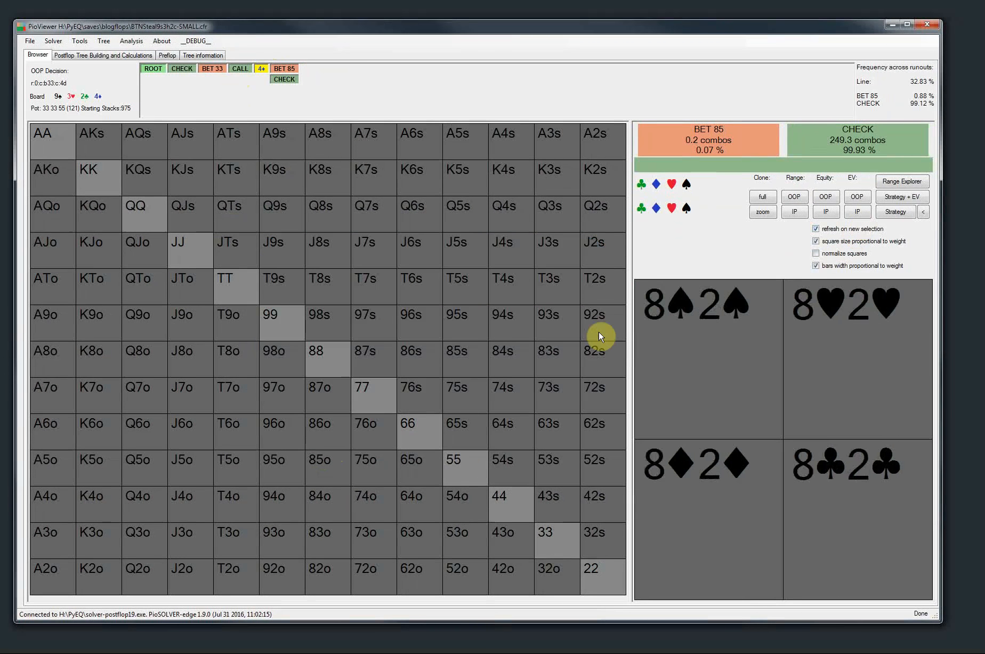
pyautogui.click(282, 79)
pyautogui.click(891, 183)
pyautogui.moveTo(352, 85); pyautogui.dragTo(325, 43)
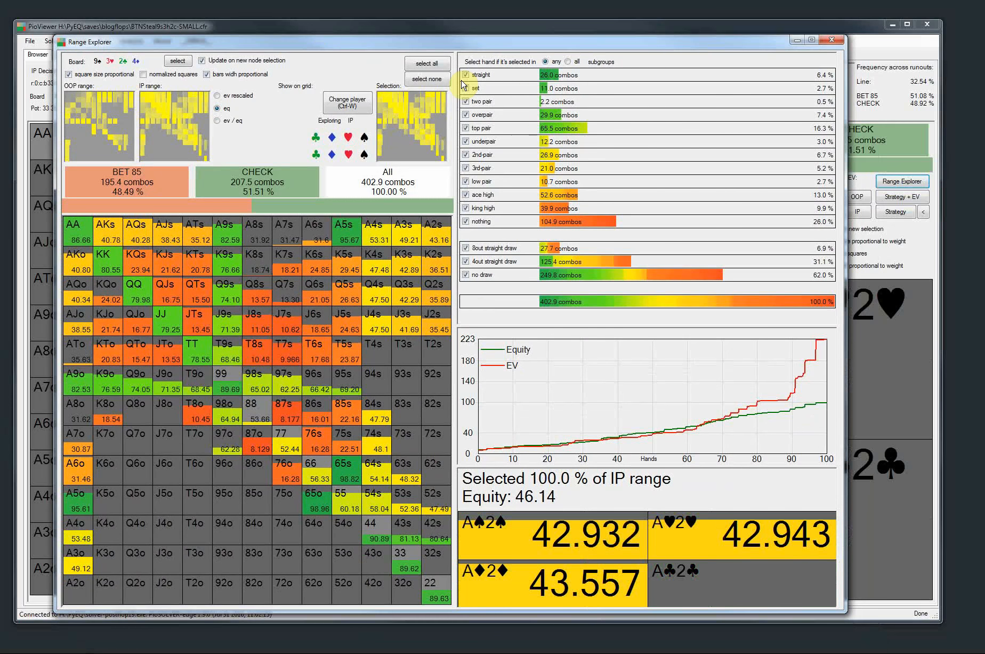
pyautogui.click(411, 129)
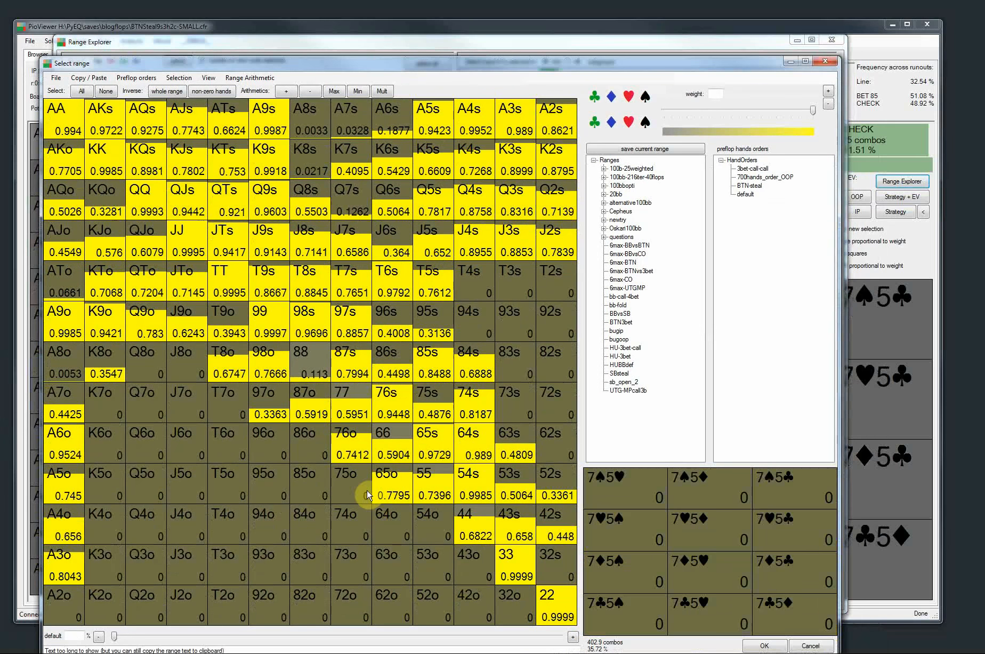
pyautogui.moveTo(342, 64); pyautogui.dragTo(337, 37)
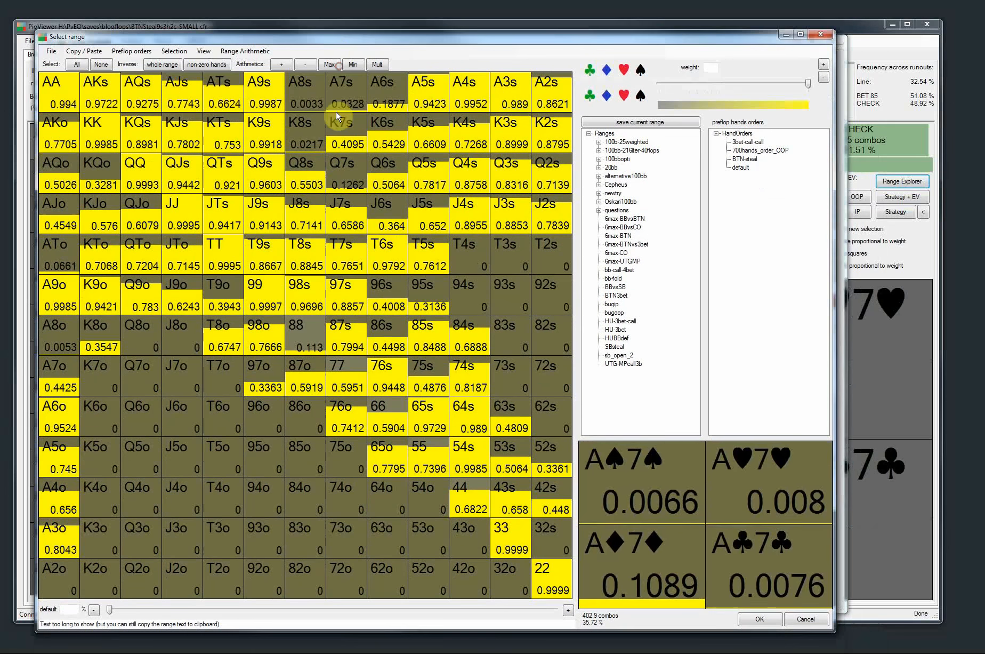
# Clear the hand selection, paint part of the weighted range back in, reselect and accept all hands, and close Range Explorer
pyautogui.click(101, 64)
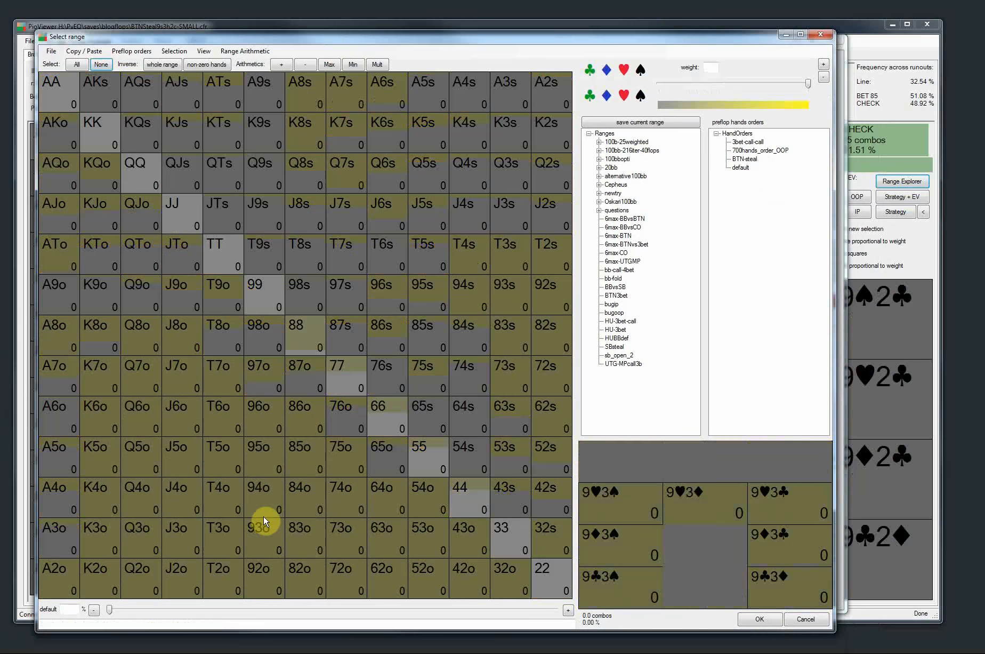
pyautogui.hotkey('ctrl', 'v')
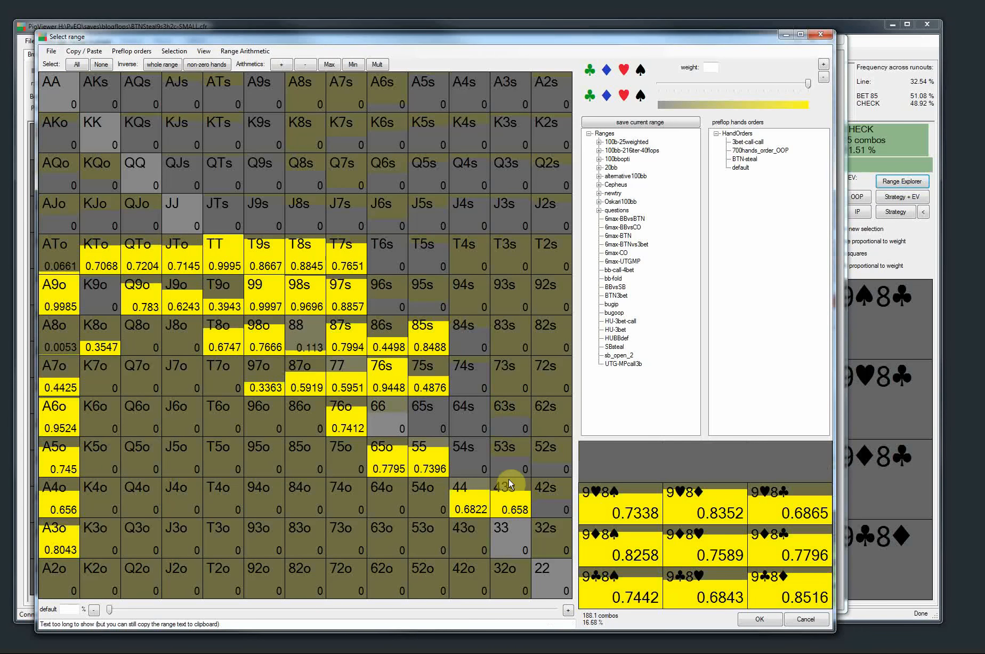
pyautogui.moveTo(387, 394)
pyautogui.mouseDown()
pyautogui.moveTo(549, 179)
pyautogui.moveTo(382, 176)
pyautogui.mouseUp()
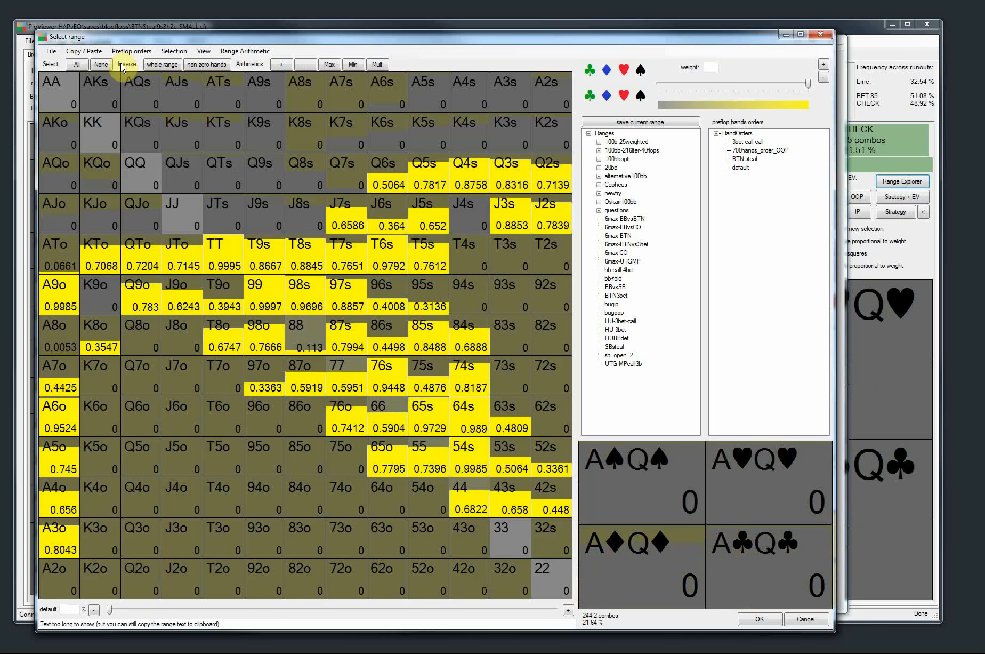
pyautogui.click(74, 62)
pyautogui.click(760, 618)
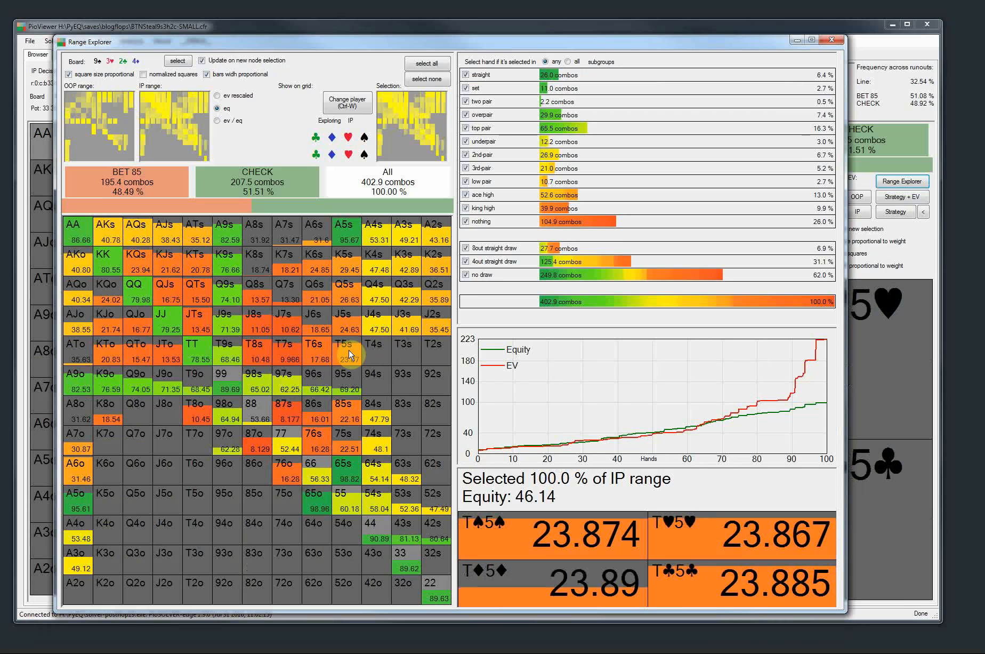
pyautogui.click(832, 41)
# Open the standalone Select Range window, and switch to the main window and back with the range window still open
pyautogui.click(79, 41)
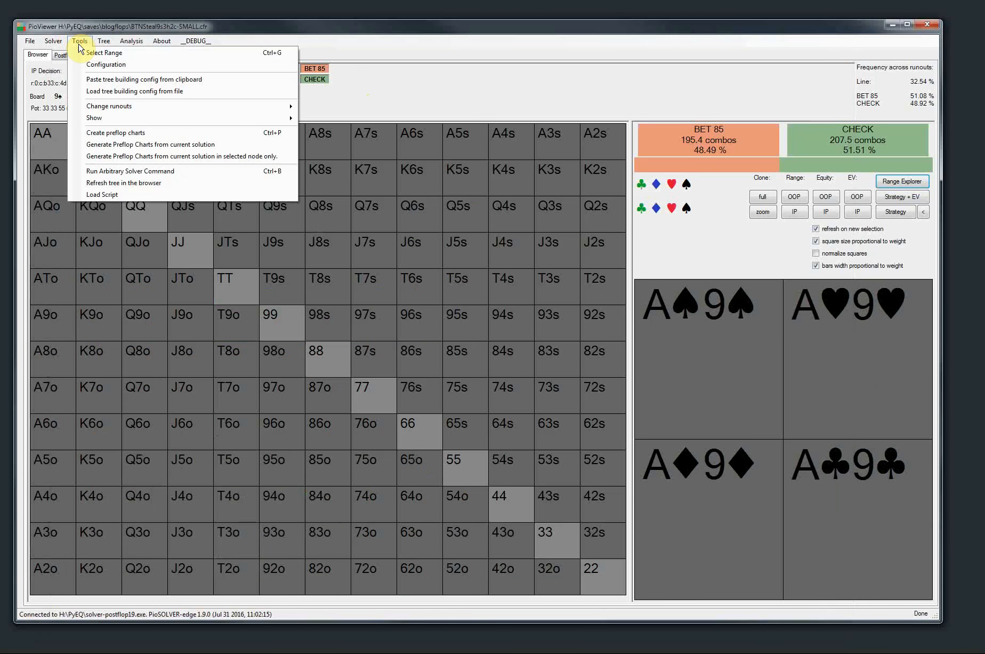
pyautogui.click(262, 53)
pyautogui.moveTo(264, 34)
pyautogui.mouseDown()
pyautogui.moveTo(275, 44)
pyautogui.moveTo(275, 27)
pyautogui.moveTo(265, 37)
pyautogui.mouseUp()
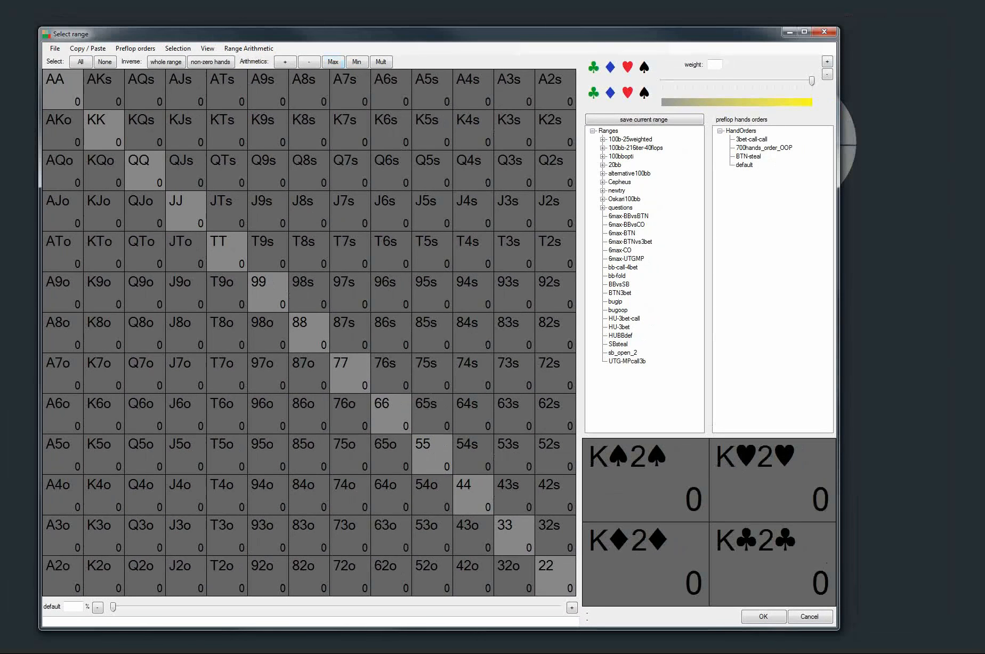
pyautogui.hotkey('alt', 'Tab')
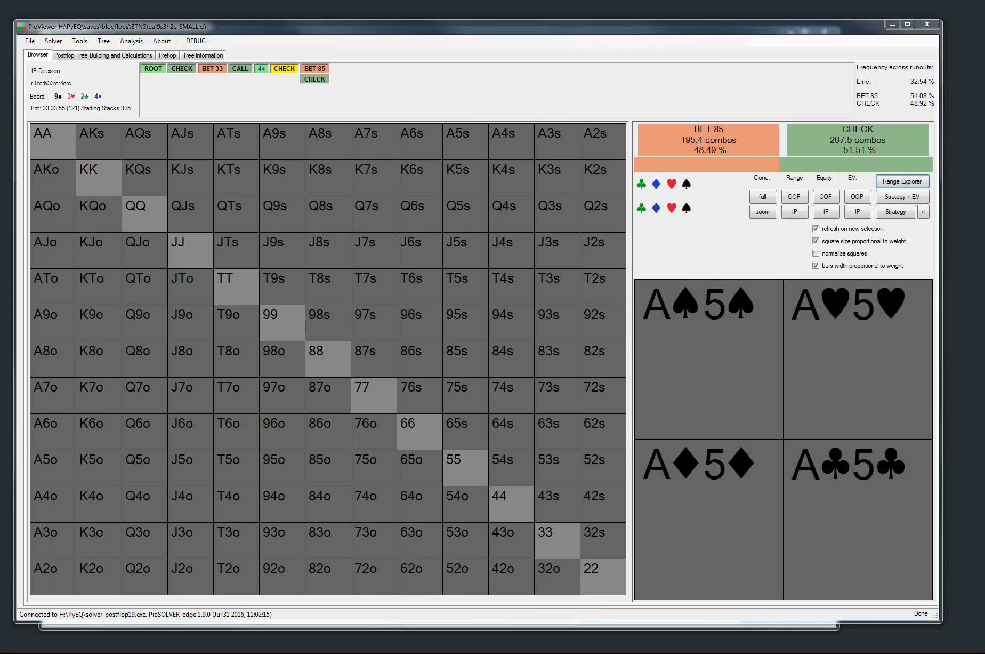
pyautogui.hotkey('alt', 'Tab')
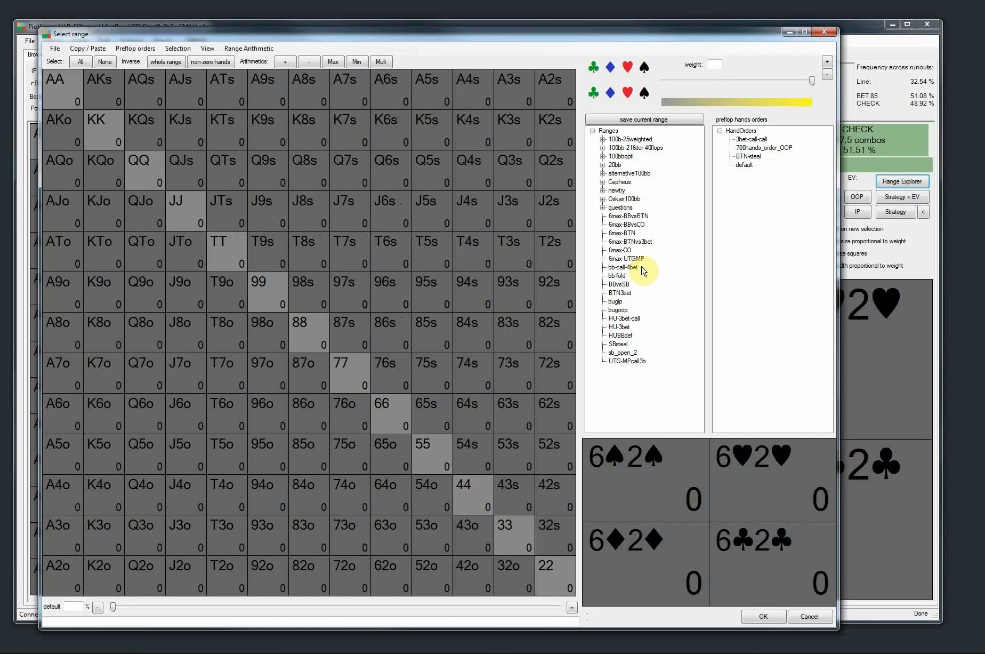
pyautogui.click(622, 250)
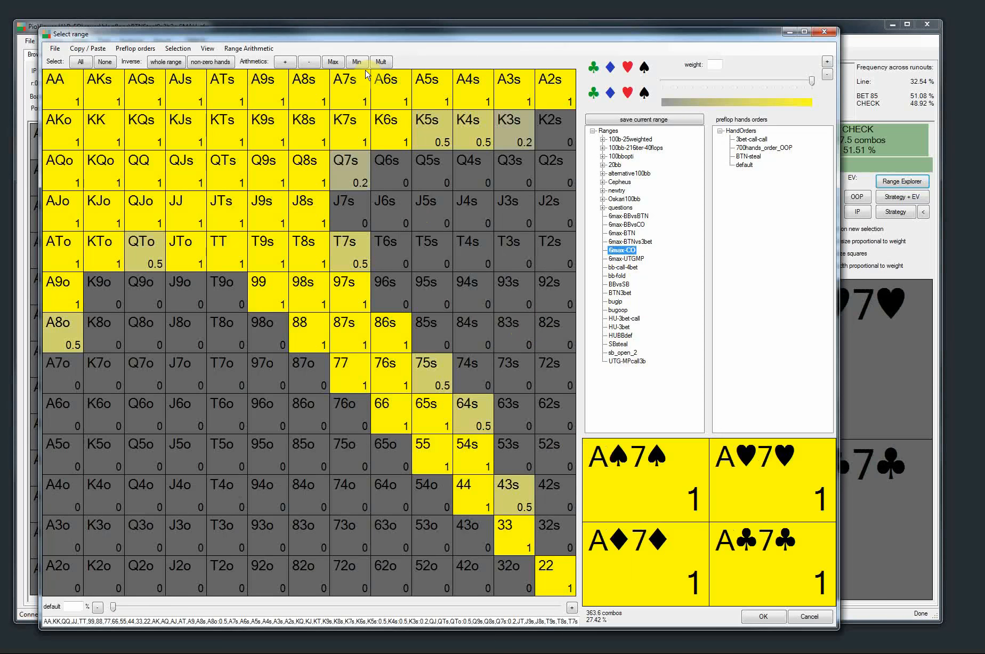
pyautogui.click(383, 62)
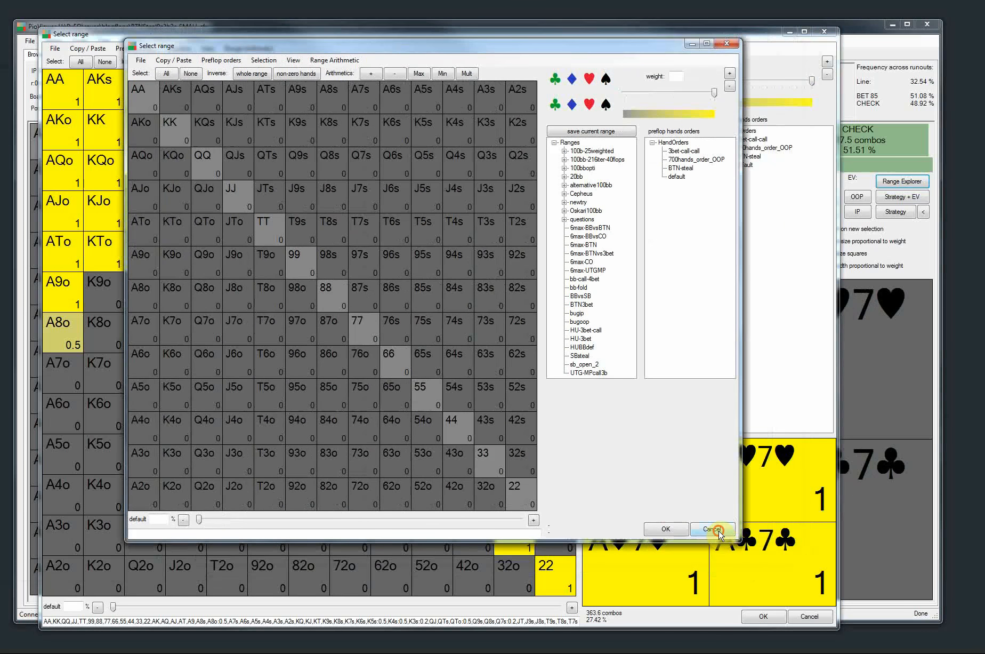
pyautogui.click(714, 530)
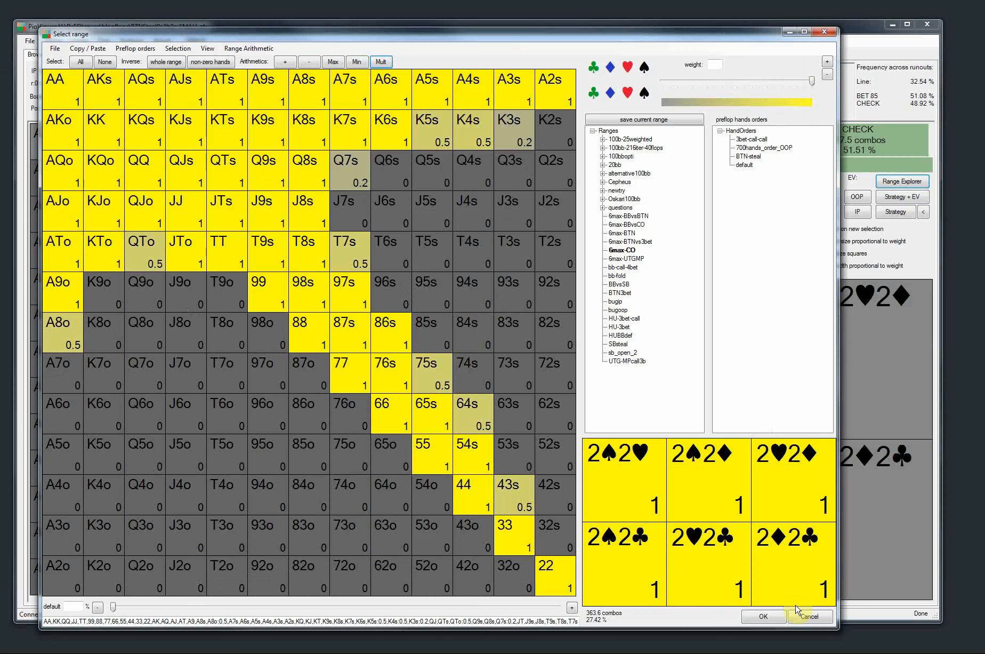
pyautogui.click(814, 617)
# Show the IP strategy after the OOP flop check and copy the IP range to the clipboard
pyautogui.click(281, 71)
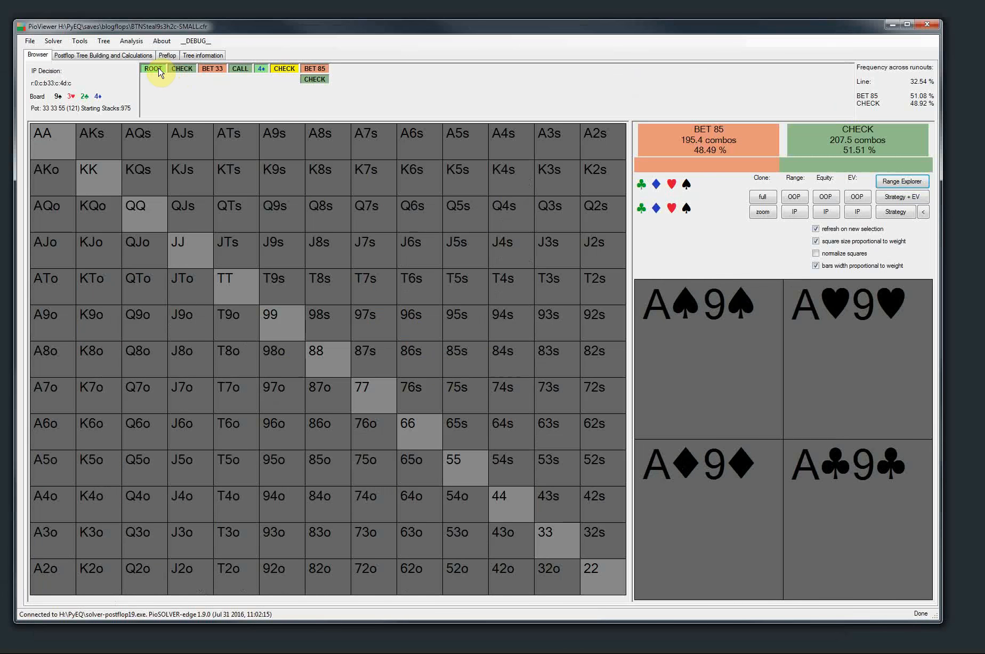
pyautogui.click(175, 71)
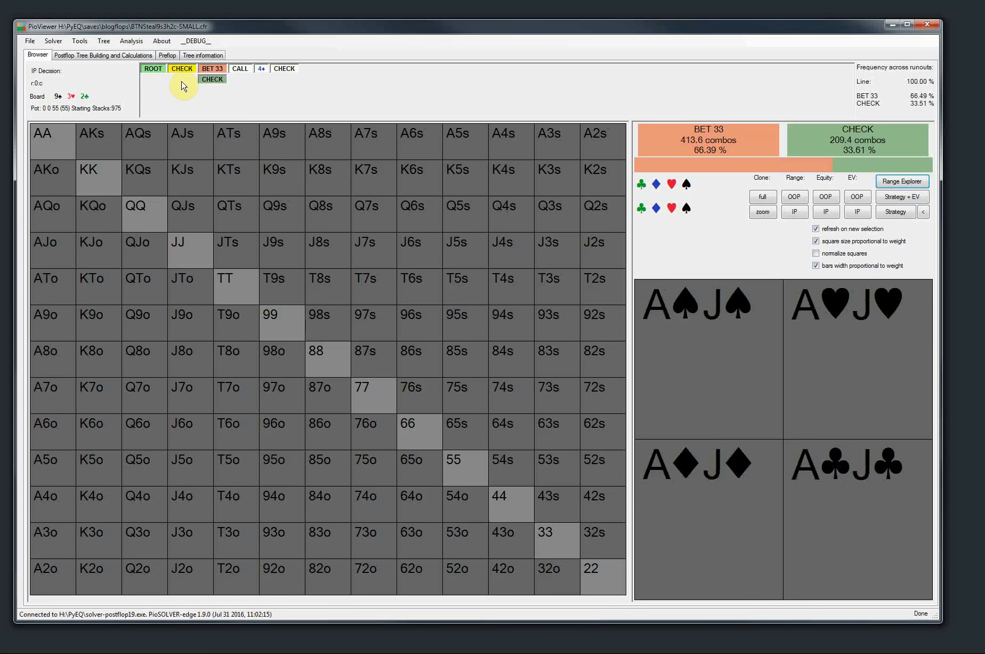
pyautogui.click(895, 211)
pyautogui.rightClick(245, 243)
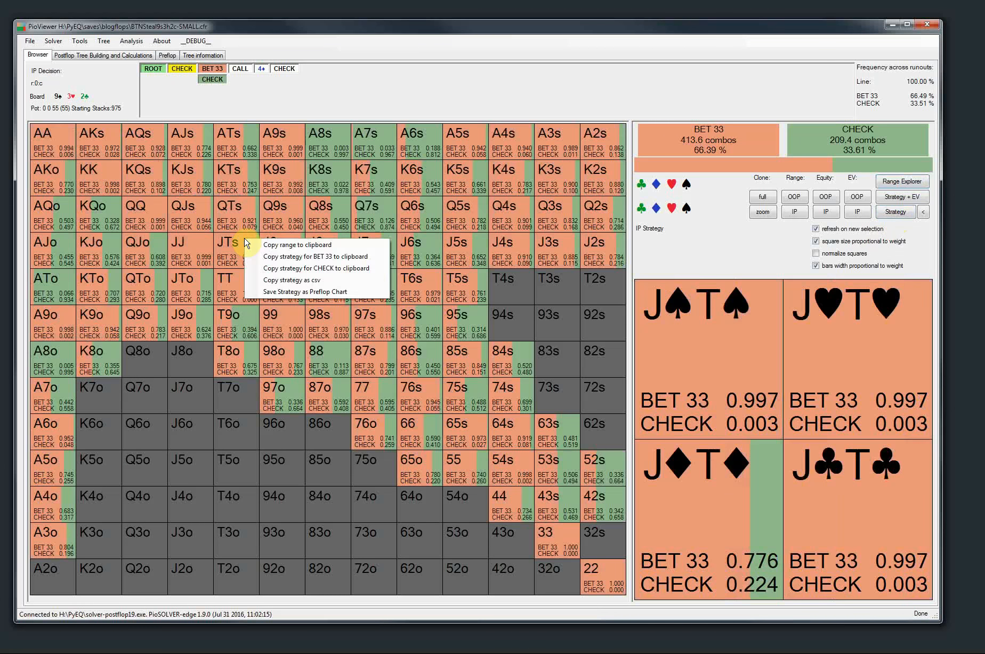
pyautogui.click(283, 247)
pyautogui.click(78, 42)
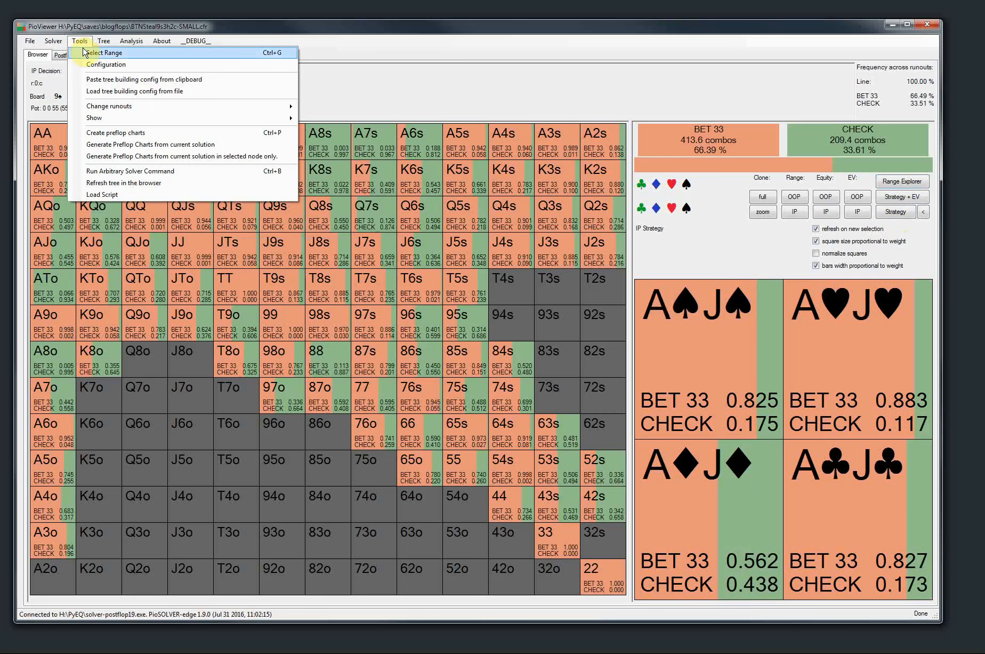
pyautogui.click(87, 53)
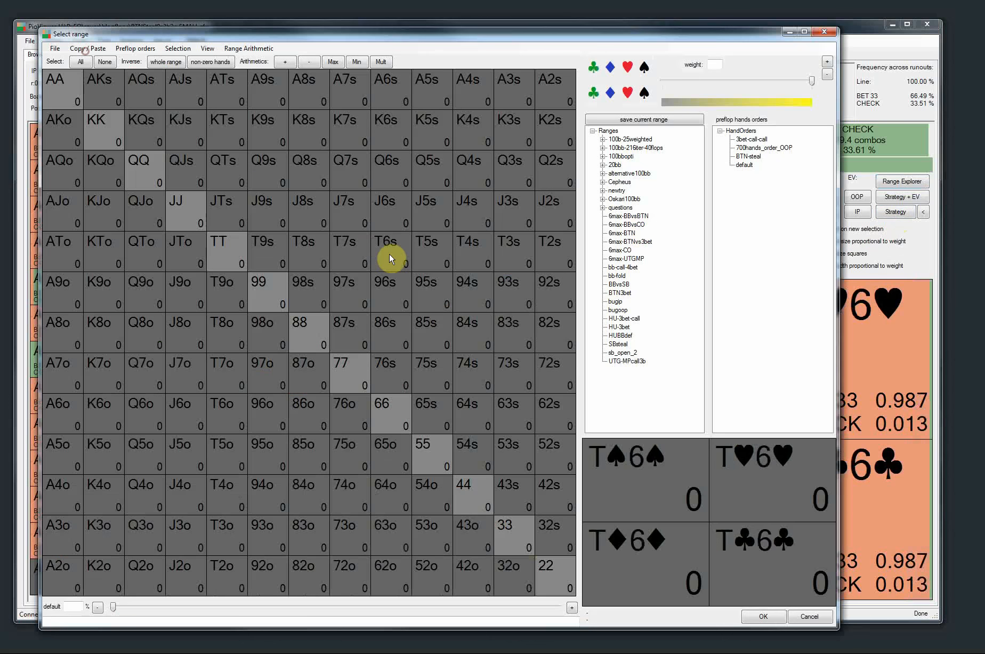
pyautogui.click(636, 220)
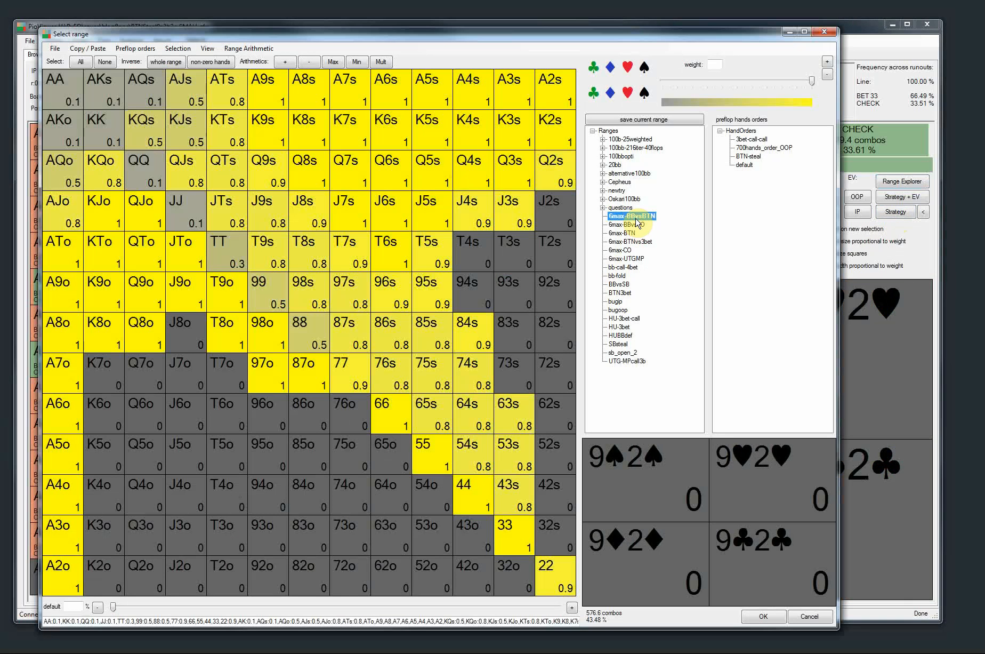
pyautogui.click(624, 250)
pyautogui.click(627, 215)
pyautogui.click(379, 63)
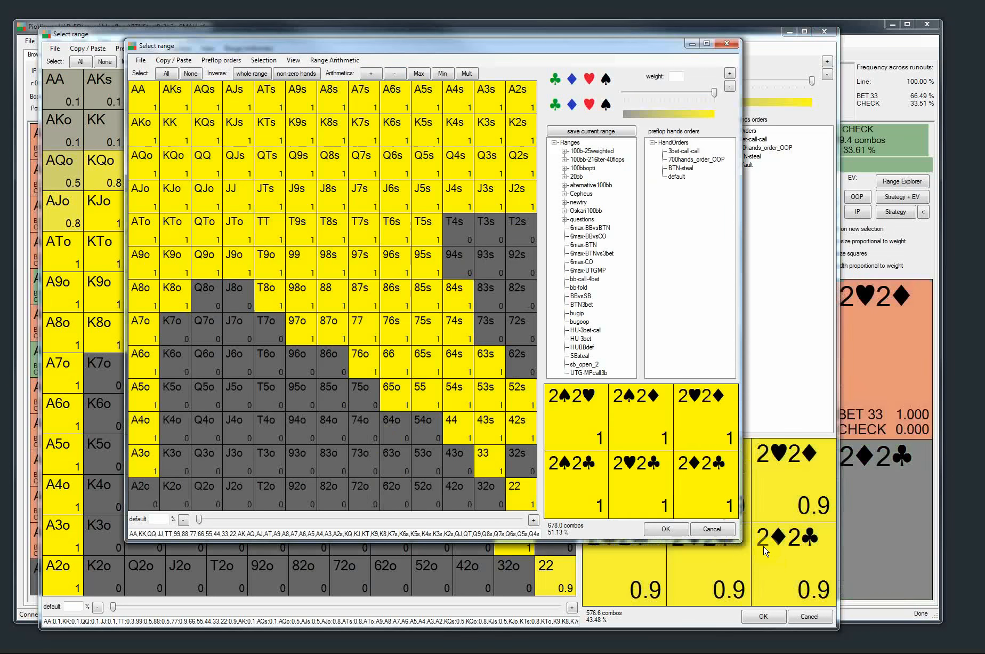
pyautogui.click(712, 528)
pyautogui.click(808, 616)
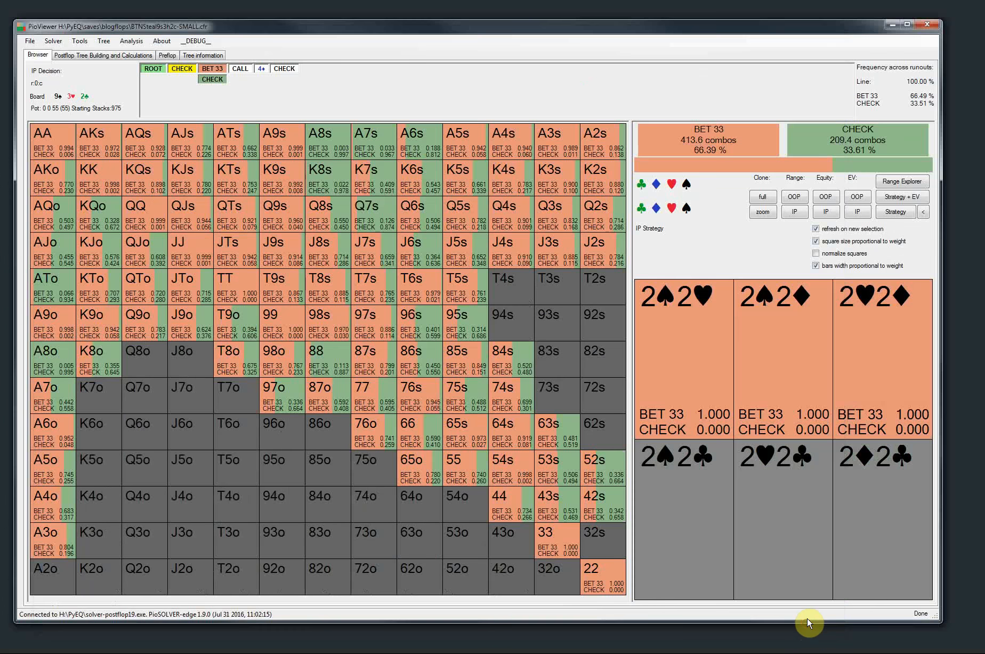
# Copy the IP range at the flop decision and bring it into the standalone Select Range window
pyautogui.rightClick(236, 251)
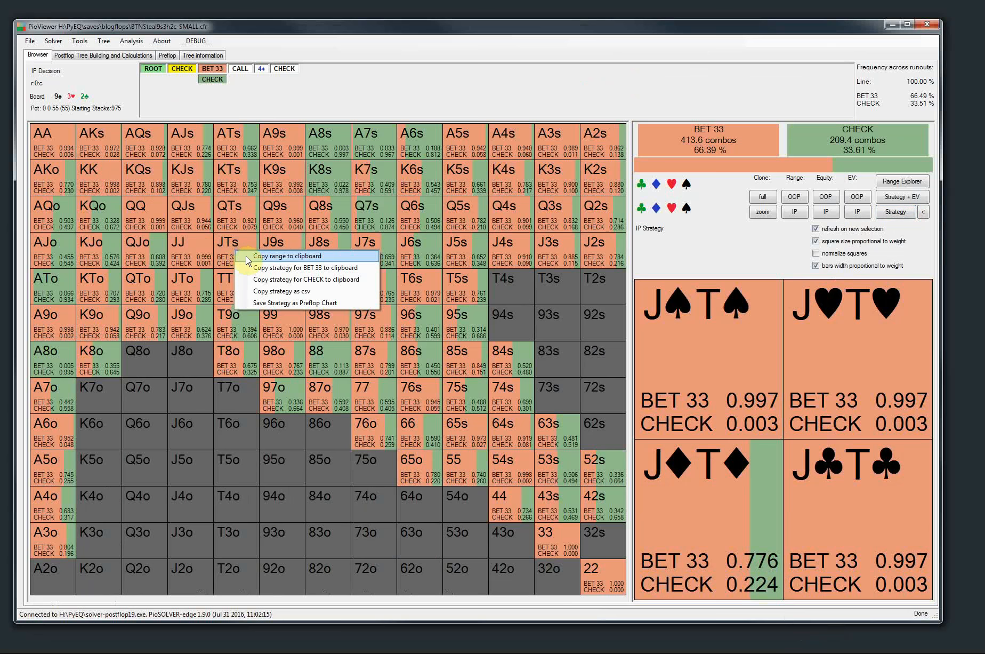
pyautogui.click(296, 256)
pyautogui.click(80, 41)
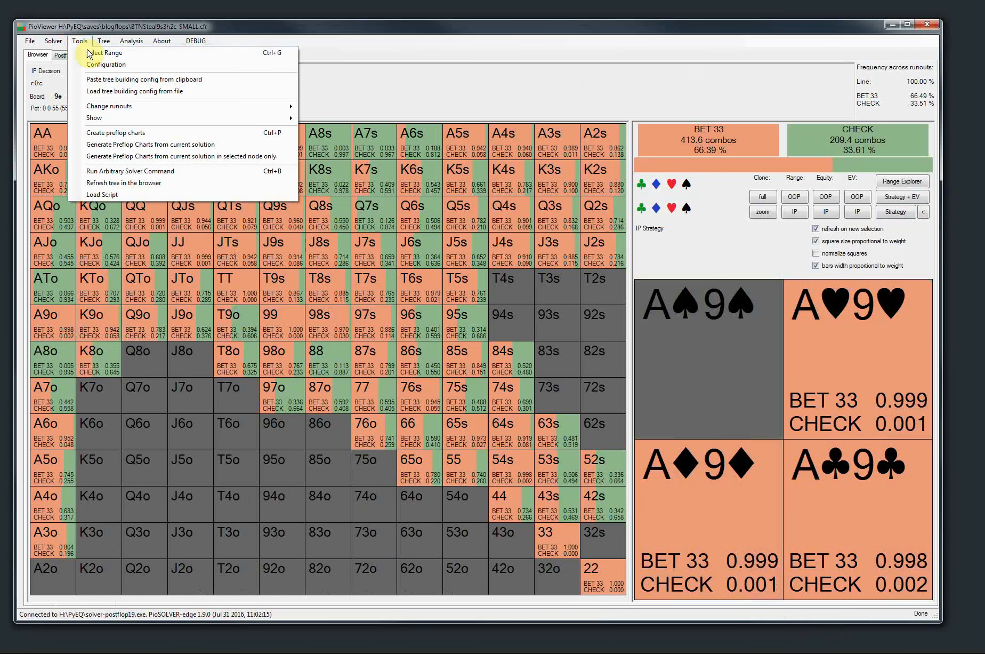
pyautogui.click(88, 49)
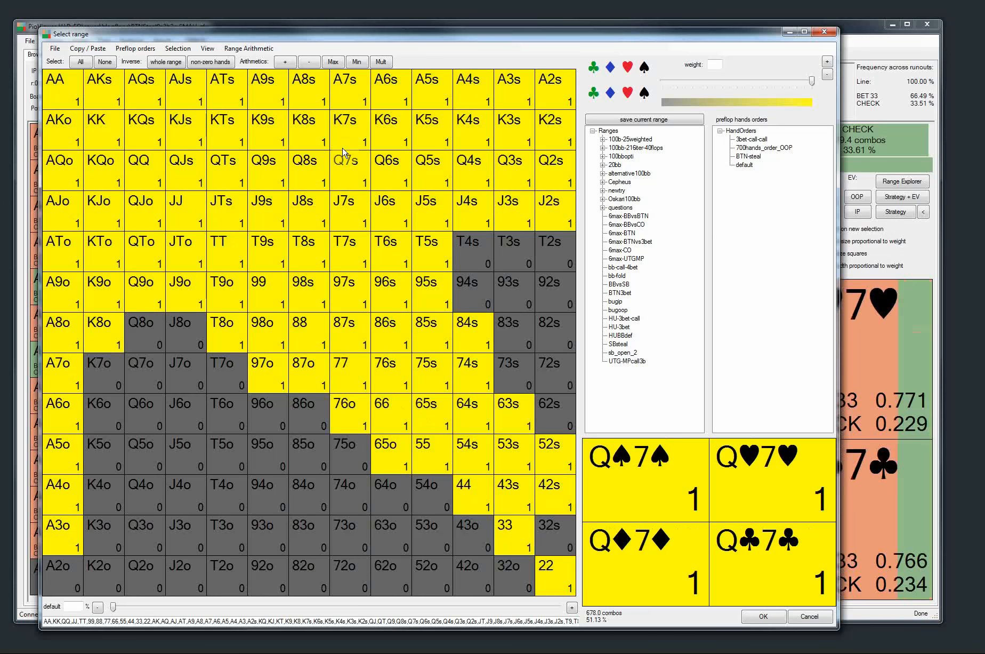
# Copy the IP strategy for BET 33 and multiply the range in the Select Range window by it
pyautogui.click(898, 257)
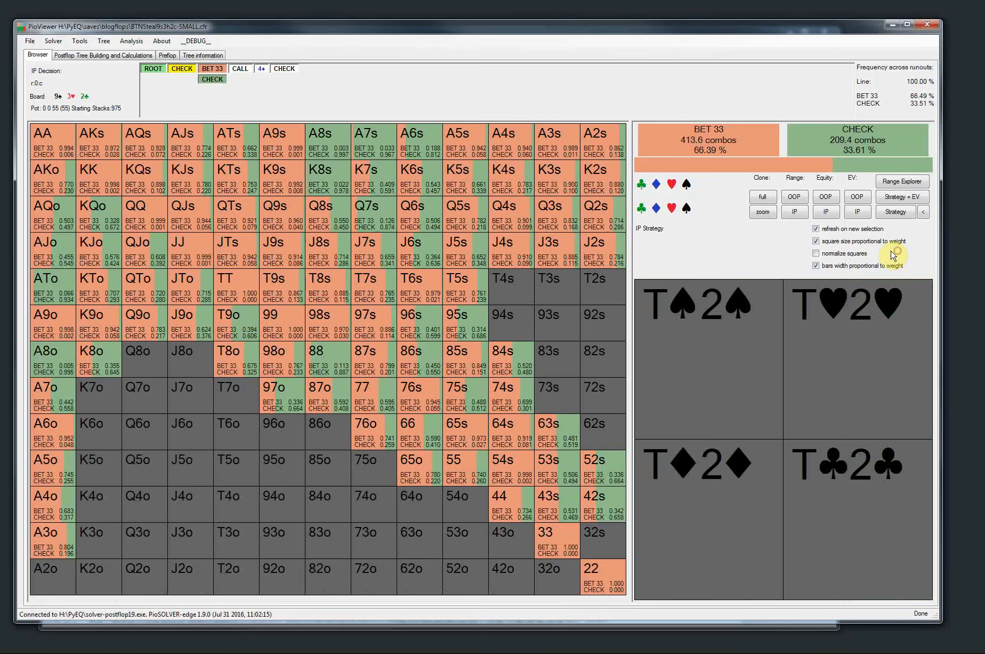
pyautogui.rightClick(354, 291)
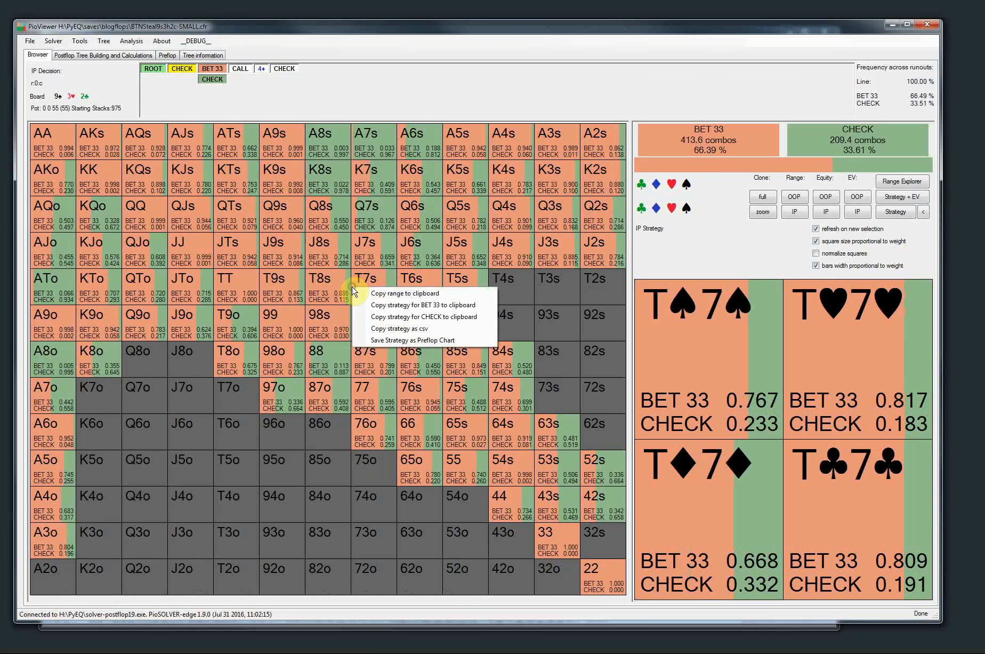
pyautogui.click(385, 304)
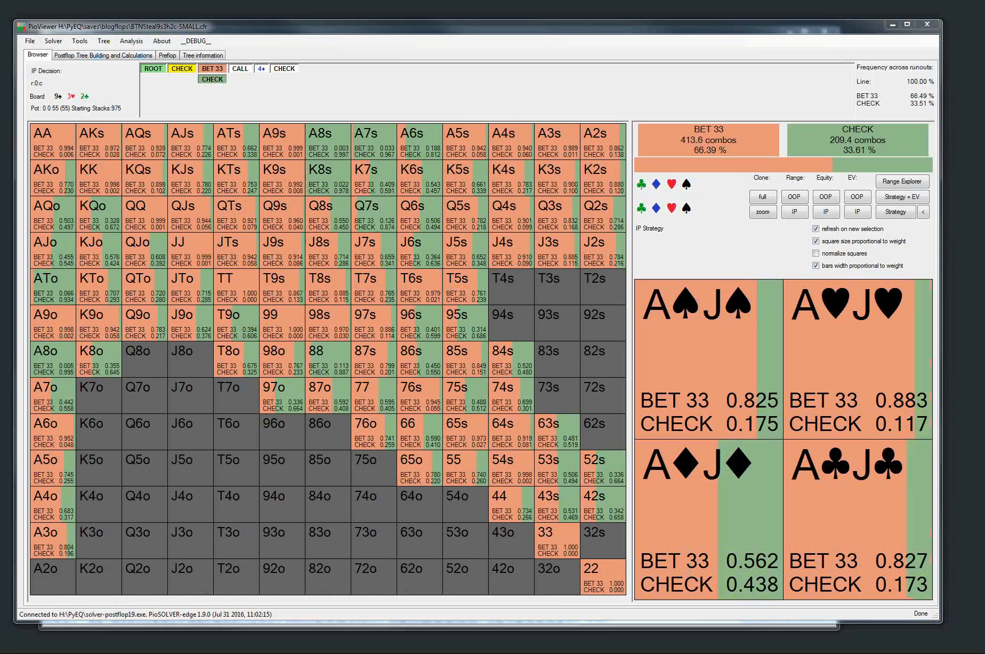
pyautogui.hotkey('alt', 'Tab')
pyautogui.click(380, 62)
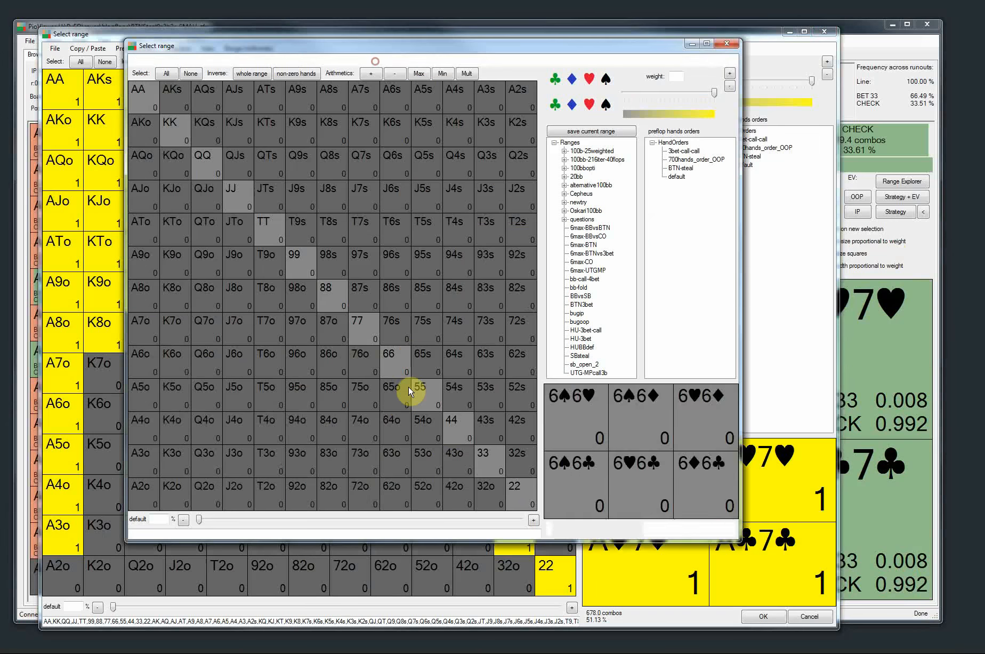
pyautogui.hotkey('ctrl', 'v')
pyautogui.click(666, 528)
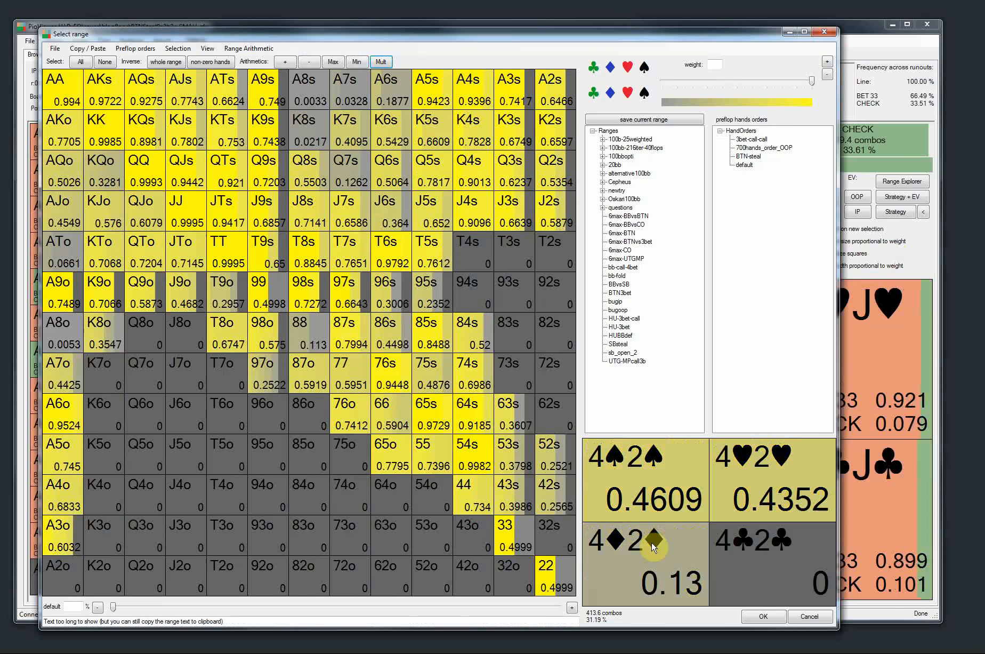
# Return to the main window and view the OOP decision facing BET 33
pyautogui.click(890, 49)
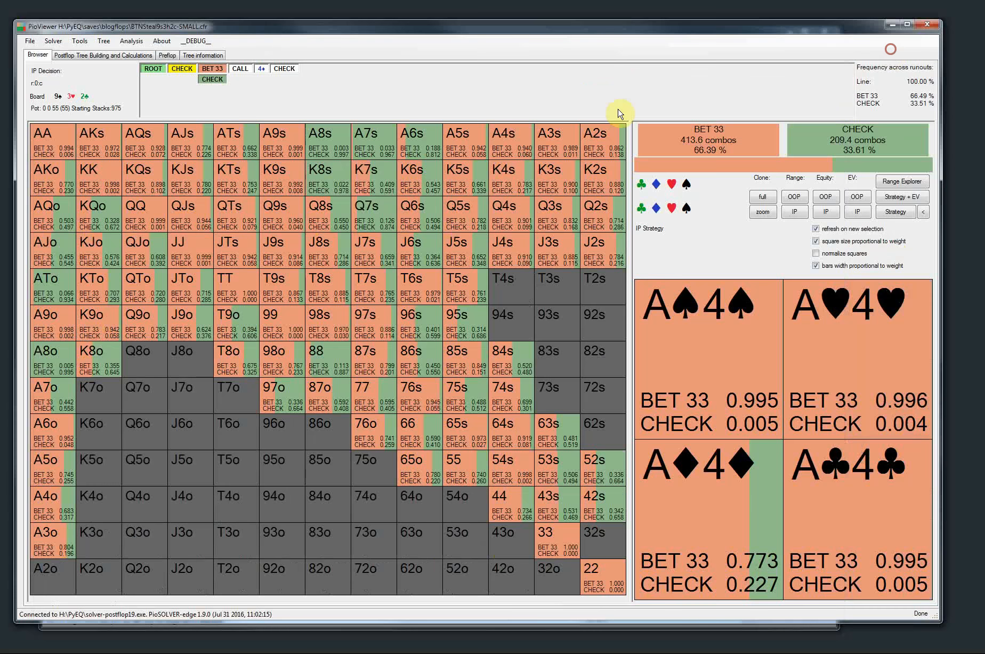
pyautogui.click(217, 74)
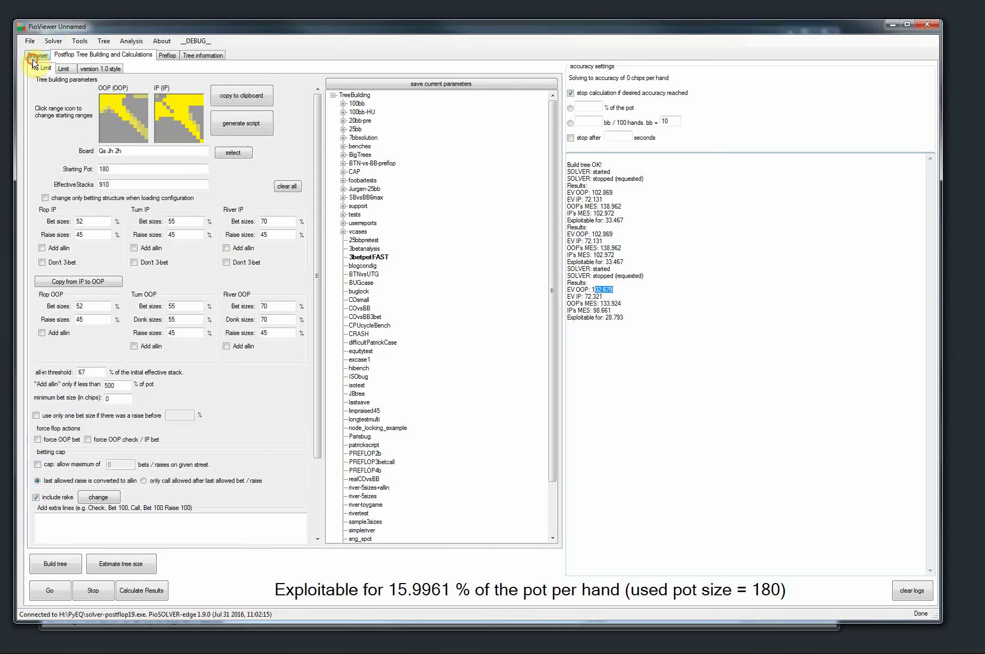
# Load the recently used tree BTNSteal9s3h2c-SMALL.cfr and show it in the browser
pyautogui.click(38, 55)
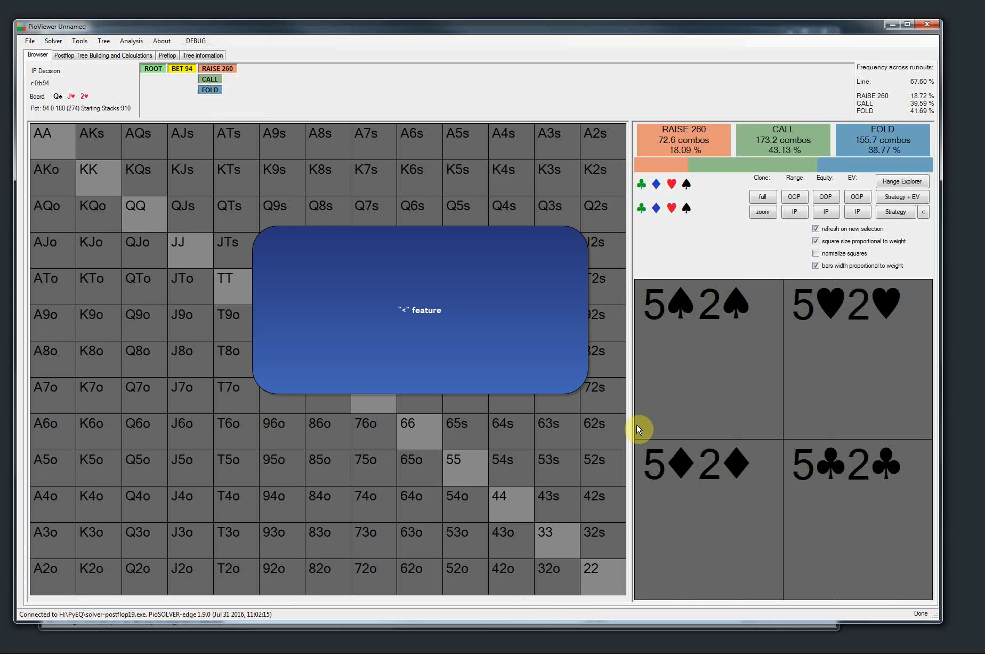
pyautogui.click(31, 41)
pyautogui.click(47, 65)
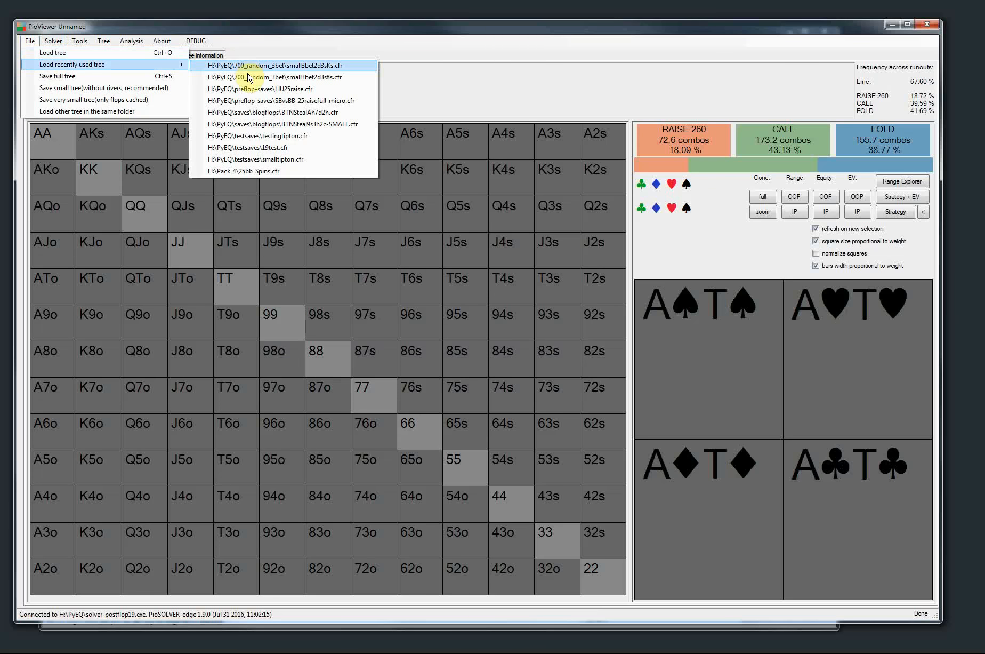
pyautogui.click(253, 124)
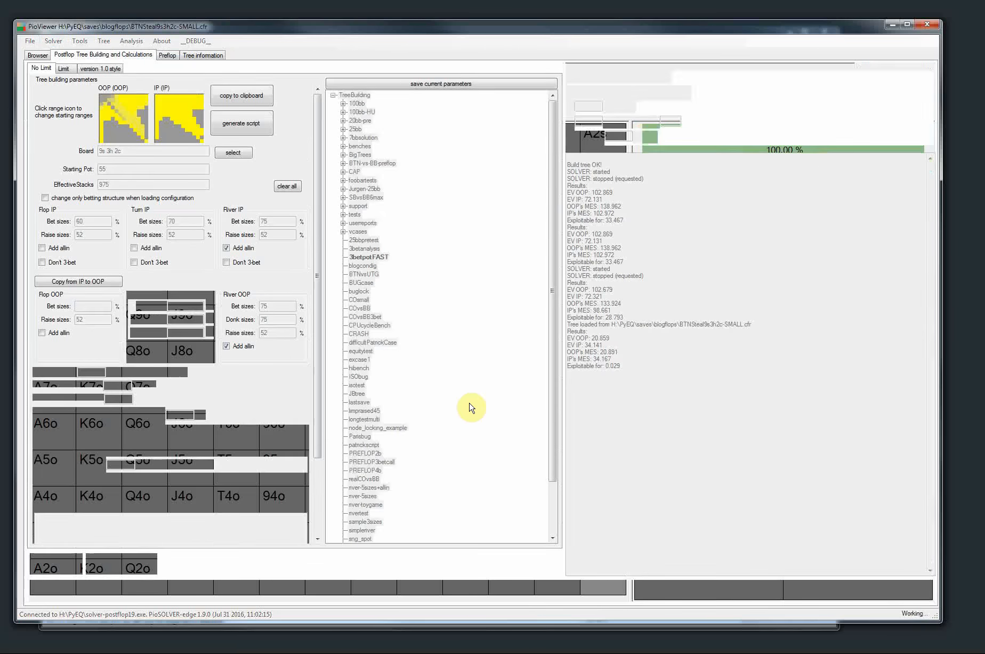
pyautogui.click(37, 55)
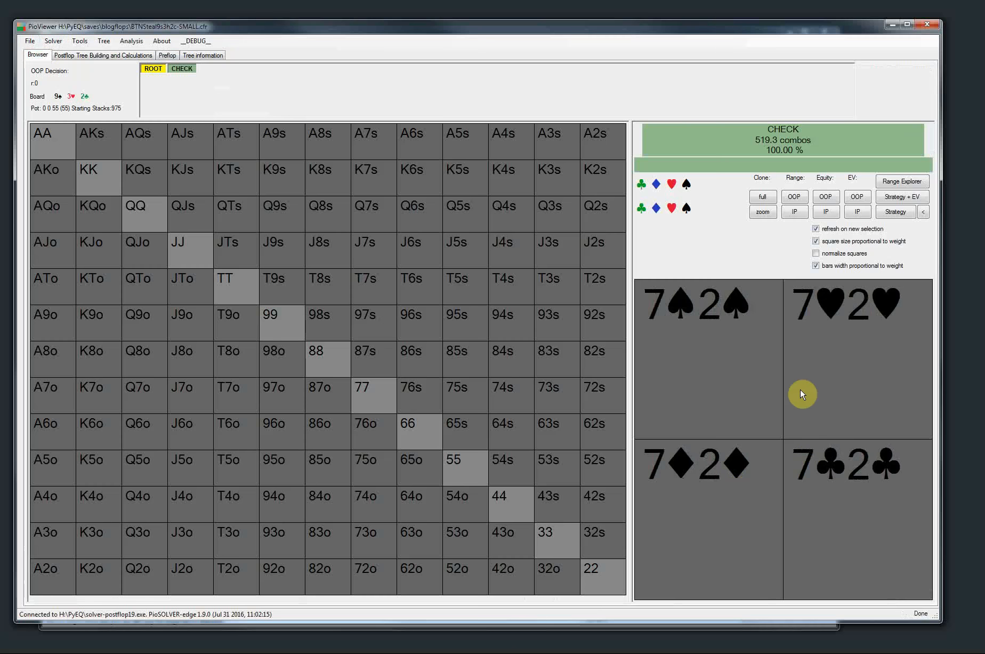
# Compare the EV of CALL and FOLD for OOP after the flop check and BET 33
pyautogui.click(181, 69)
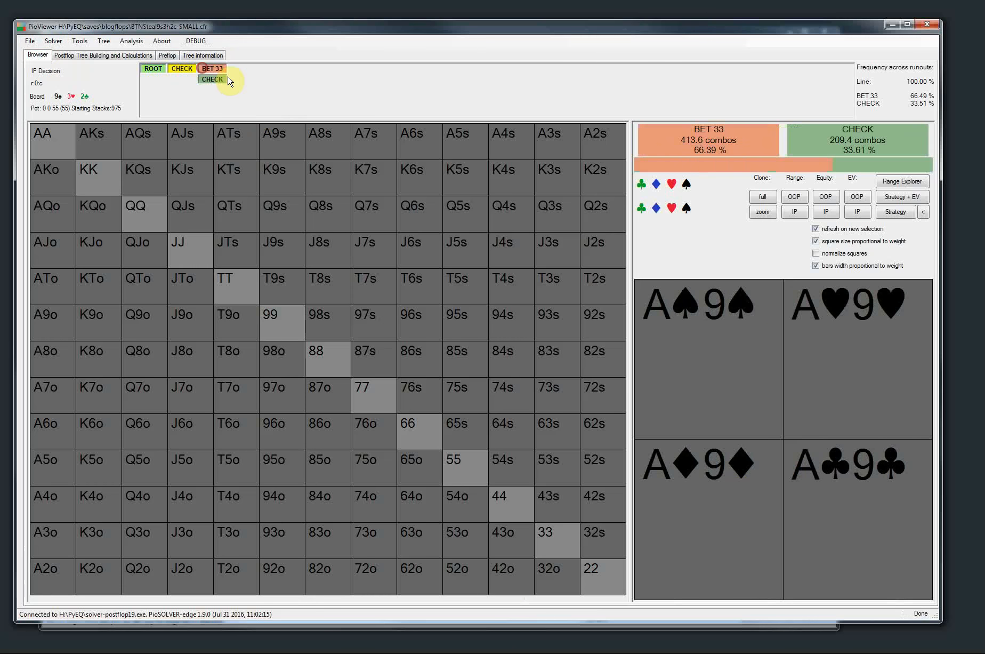
pyautogui.click(205, 68)
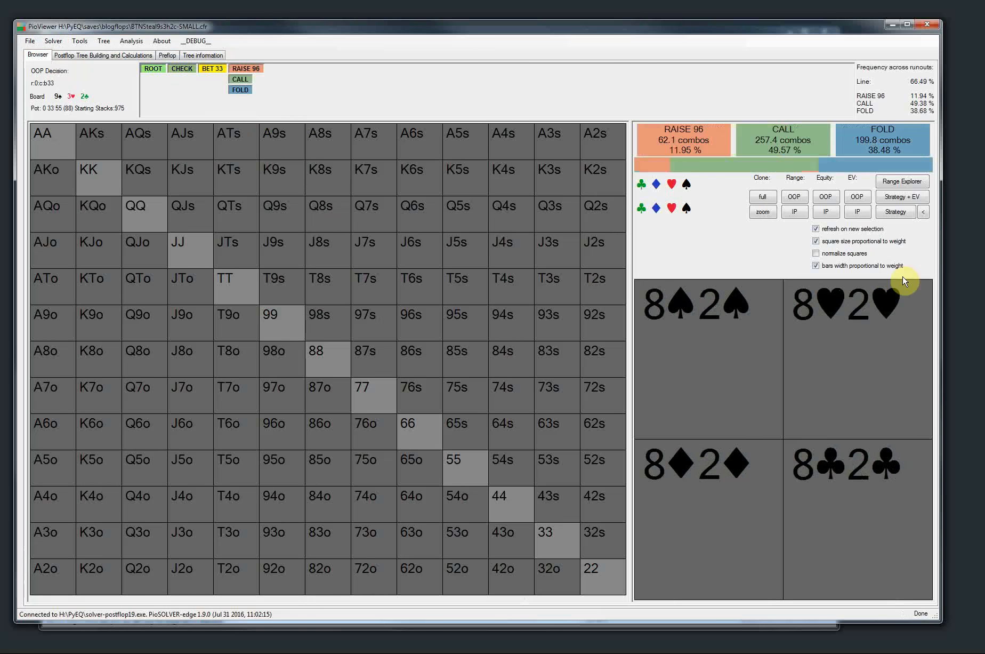
pyautogui.click(924, 213)
pyautogui.moveTo(169, 1); pyautogui.dragTo(349, 254)
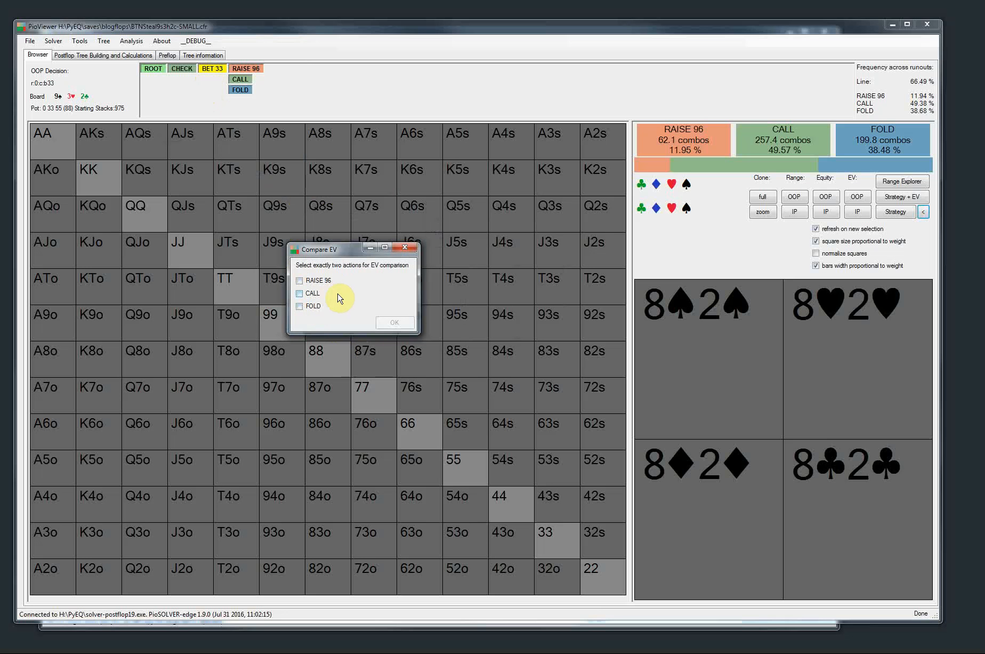
pyautogui.click(313, 309)
pyautogui.click(394, 323)
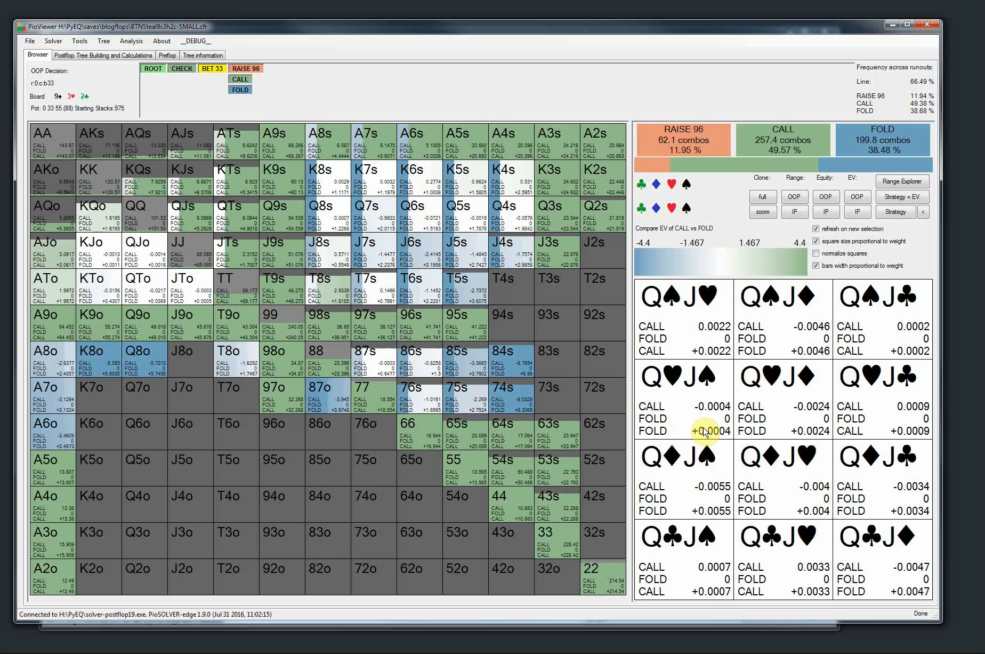
# Compare the EV of RAISE 236 and CALL for OOP facing BET 85 after checking the Q♠ turn
pyautogui.click(232, 78)
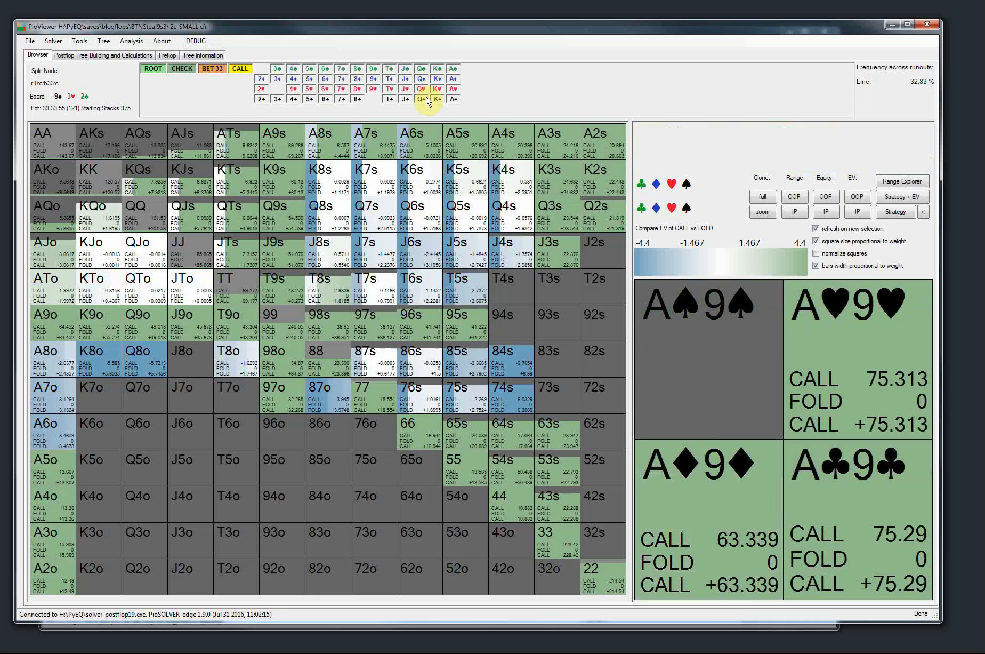
pyautogui.click(425, 99)
pyautogui.click(301, 79)
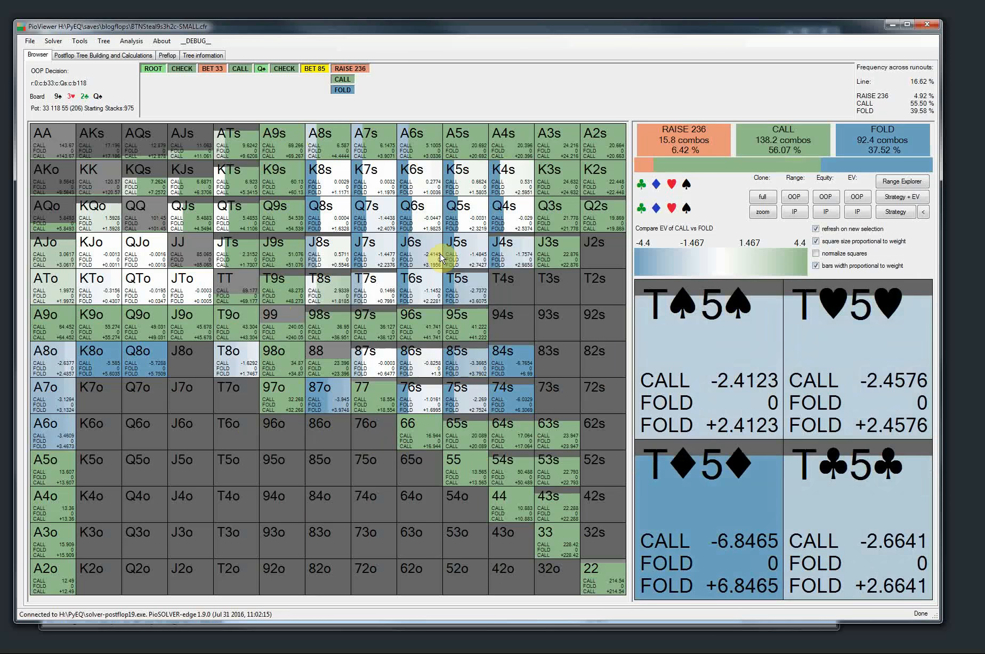
pyautogui.click(924, 211)
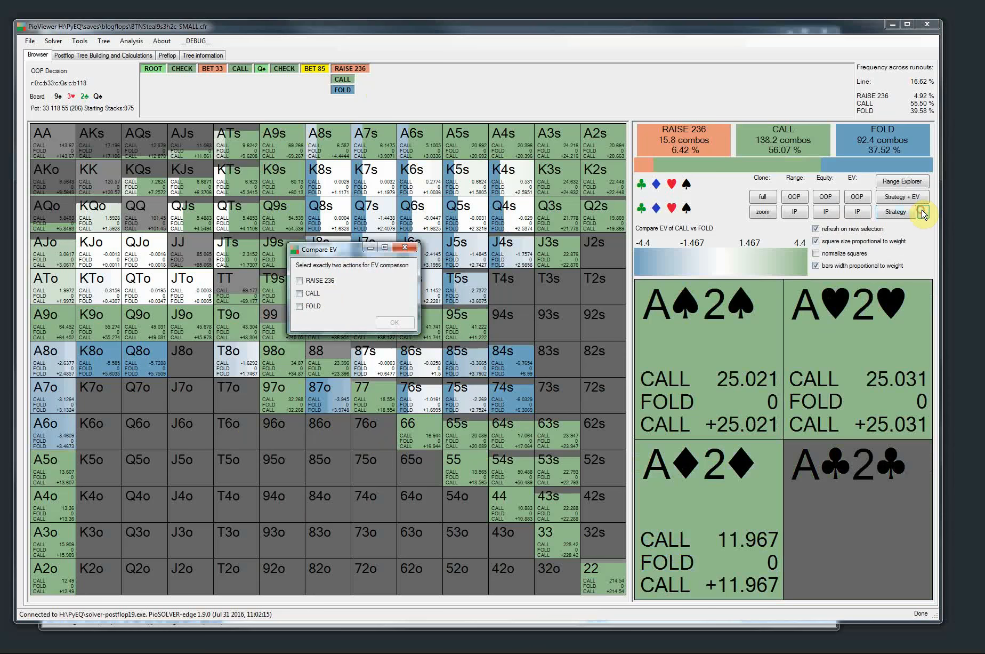
pyautogui.click(312, 300)
pyautogui.click(394, 323)
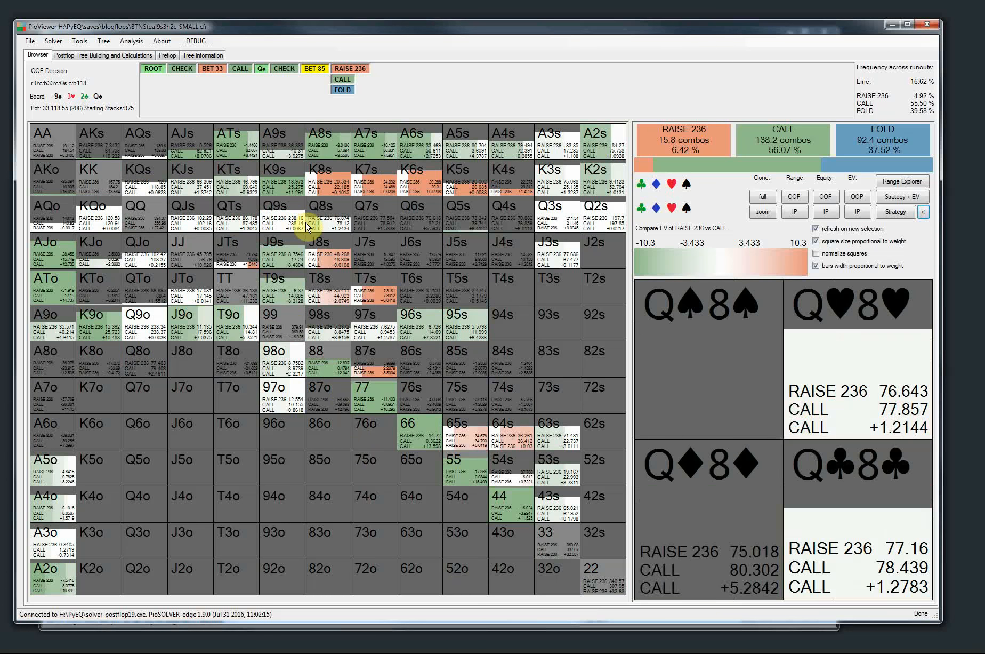
# Return to the root node and show the OOP strategy
pyautogui.click(154, 69)
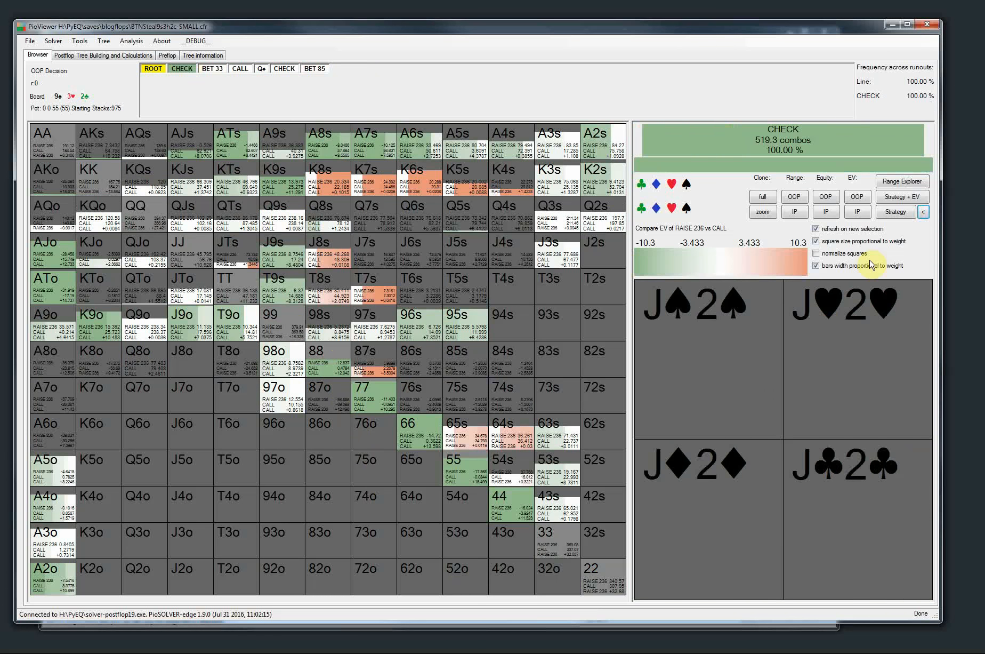
pyautogui.click(886, 215)
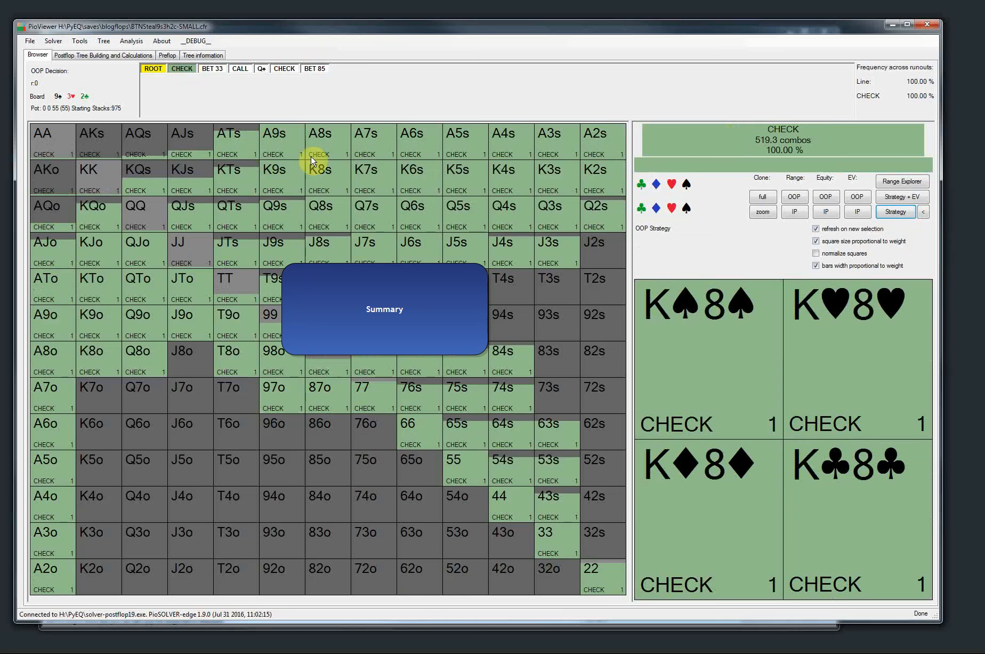
pyautogui.click(176, 72)
pyautogui.click(153, 72)
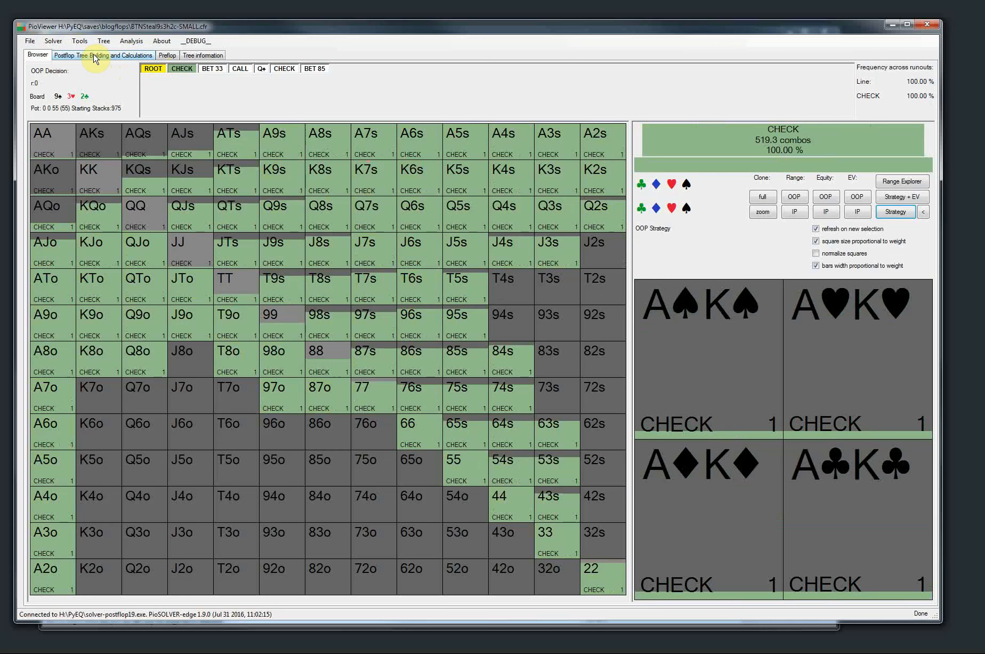
pyautogui.click(94, 57)
pyautogui.click(167, 55)
pyautogui.click(194, 54)
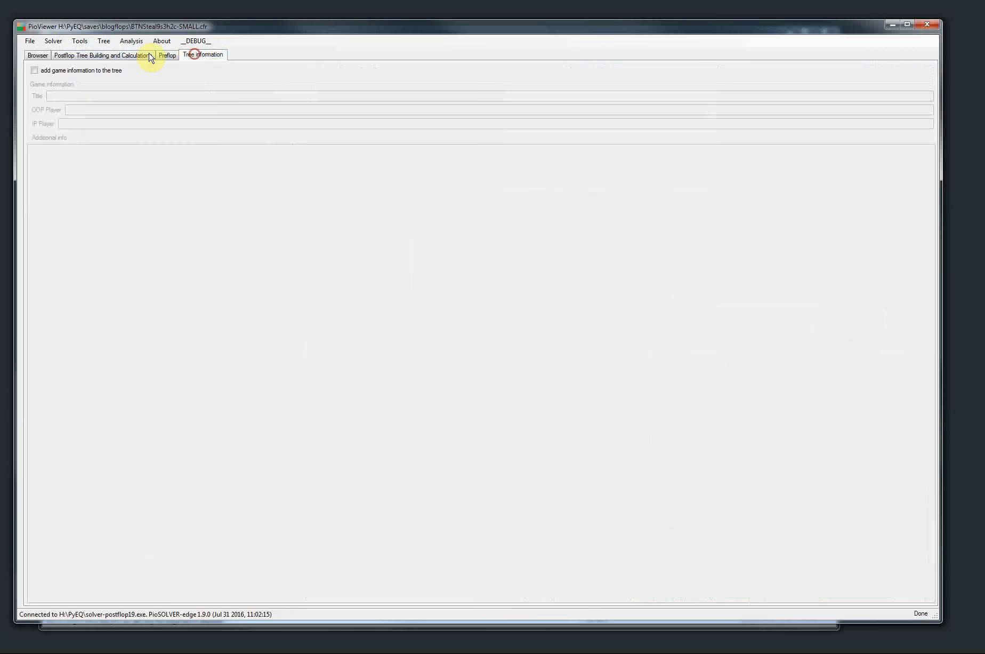
pyautogui.click(151, 56)
pyautogui.click(37, 55)
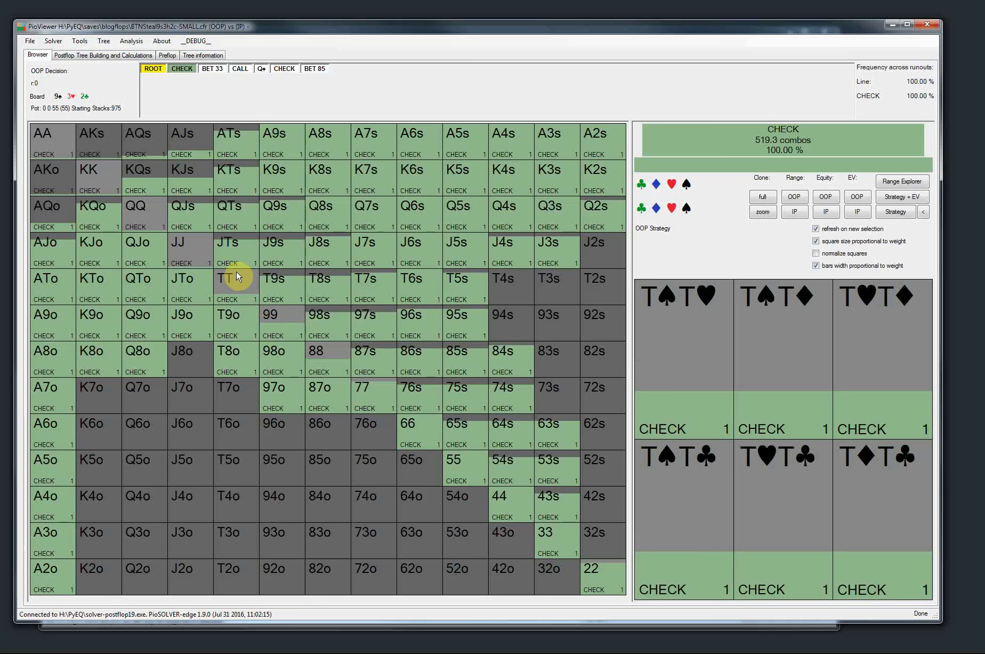
# Load the recently used tree SBvsBB-25raisefull-micro.cfr and go to the CALL node after RAISE 25
pyautogui.click(30, 42)
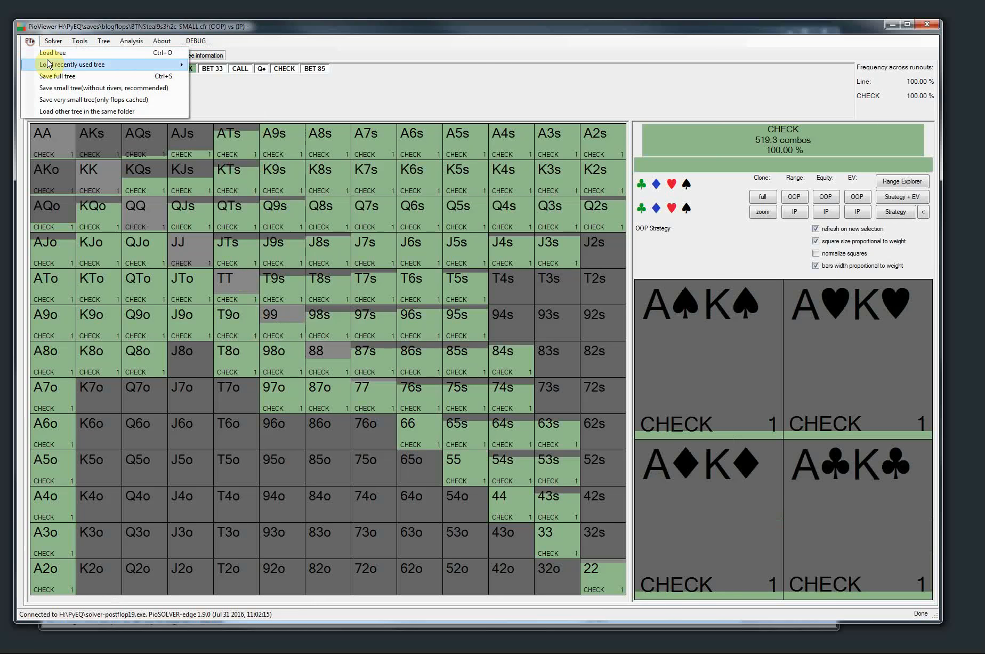
pyautogui.moveTo(160, 65)
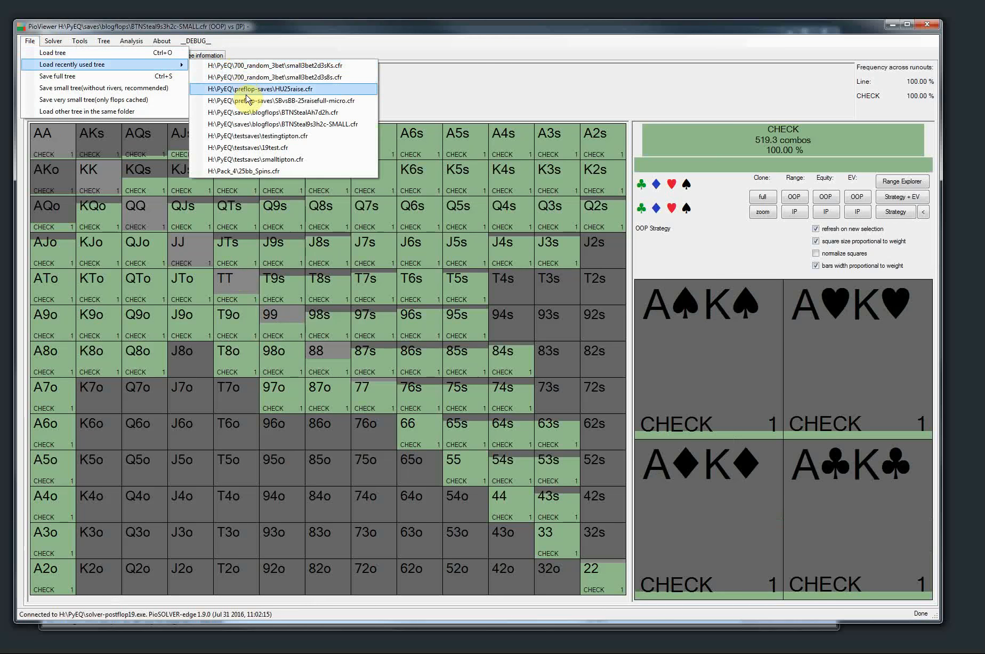
pyautogui.click(247, 101)
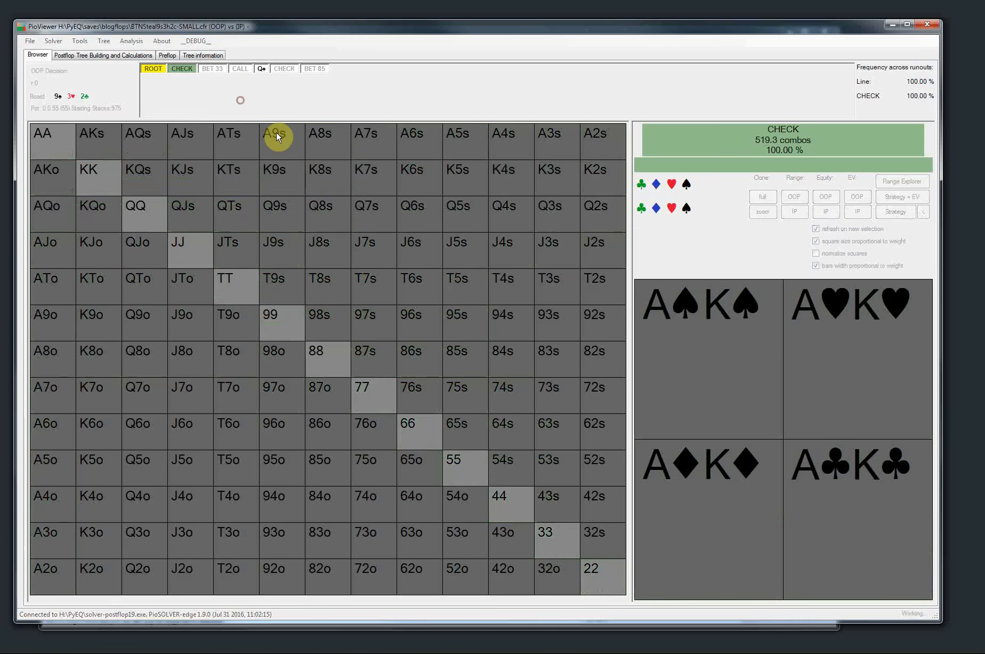
pyautogui.click(30, 57)
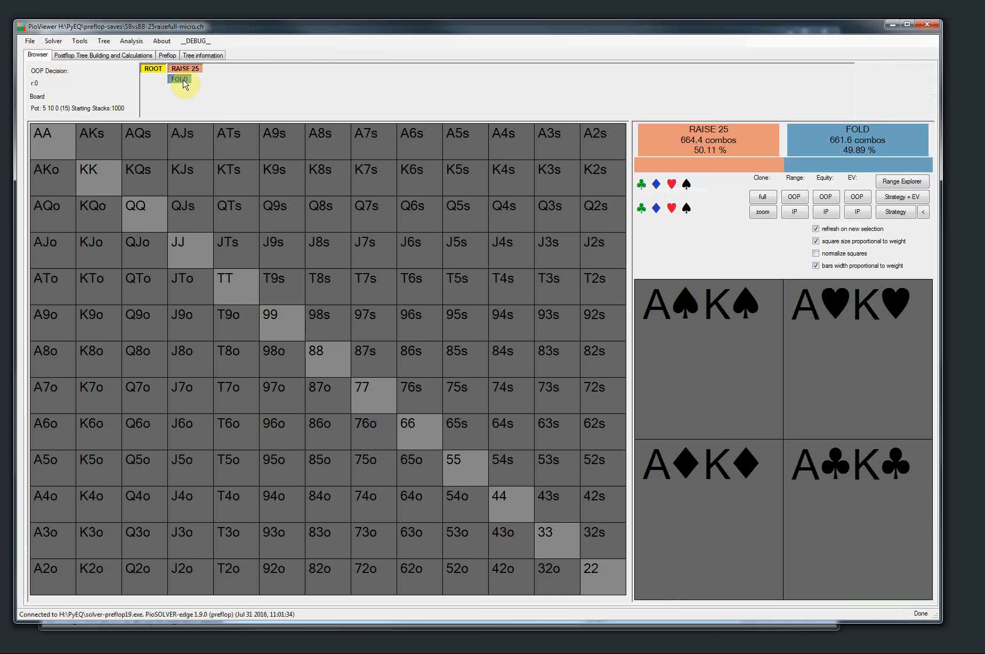
pyautogui.click(189, 73)
pyautogui.click(215, 80)
# Configure the data presentation so that average line frequency info is not shown when browsing the tree, and apply it
pyautogui.click(79, 41)
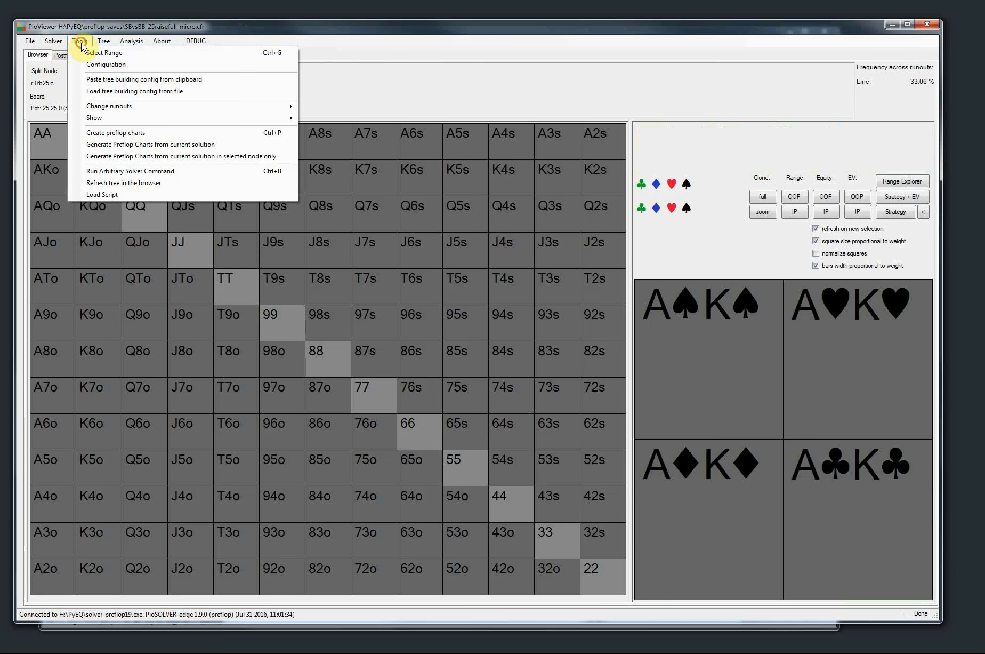
pyautogui.click(95, 65)
pyautogui.click(204, 124)
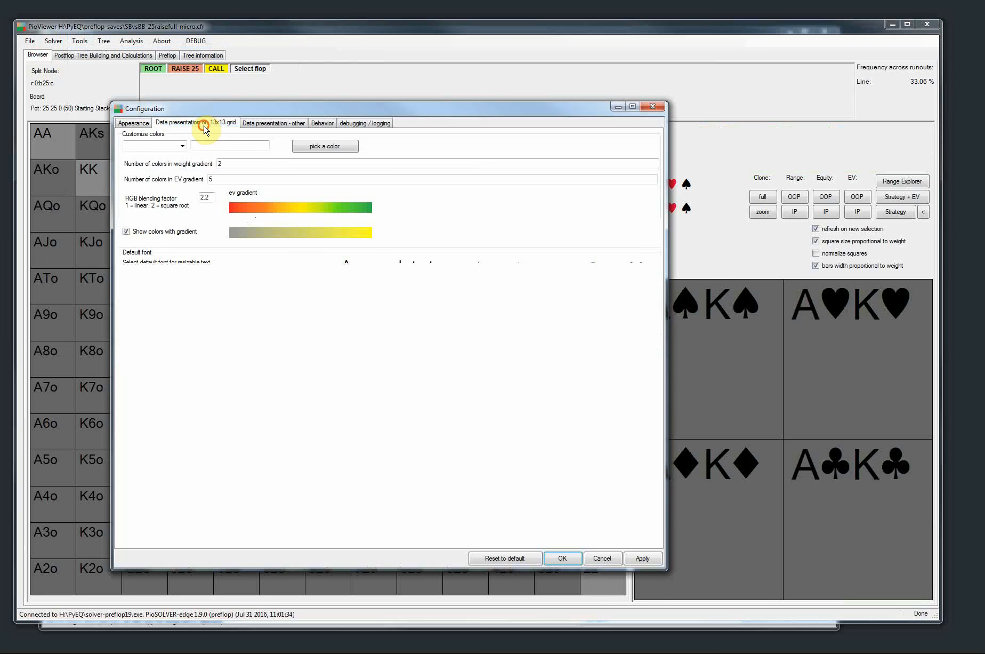
pyautogui.click(256, 126)
pyautogui.click(326, 124)
pyautogui.click(284, 123)
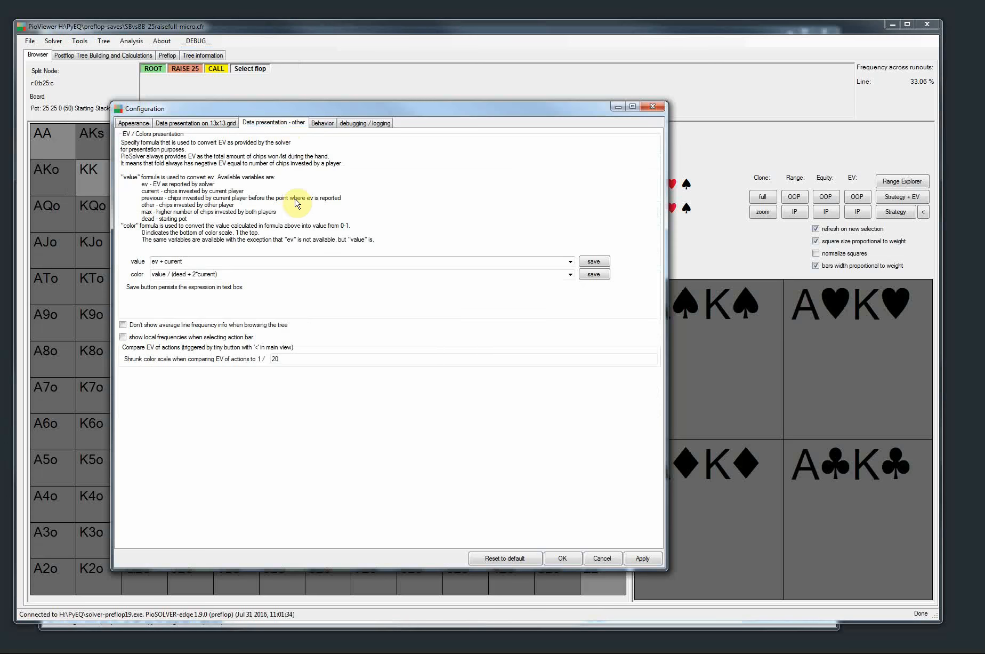
pyautogui.click(193, 325)
pyautogui.click(641, 557)
pyautogui.click(561, 559)
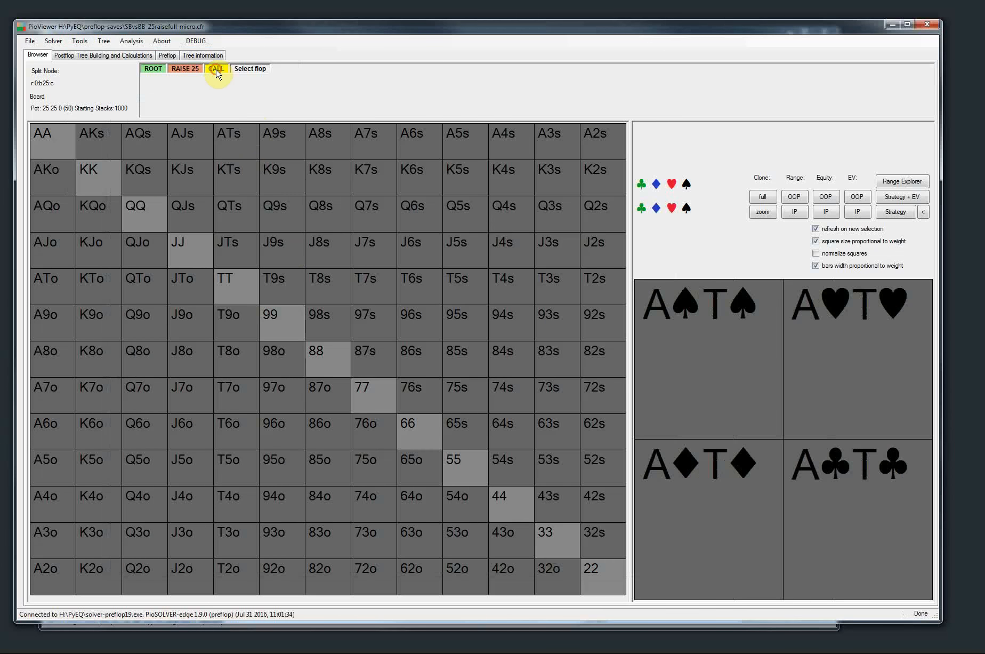
# Select the K♠ Q♠ 3♦ flop and show the IP strategy after OOP checks
pyautogui.click(250, 68)
pyautogui.click(512, 418)
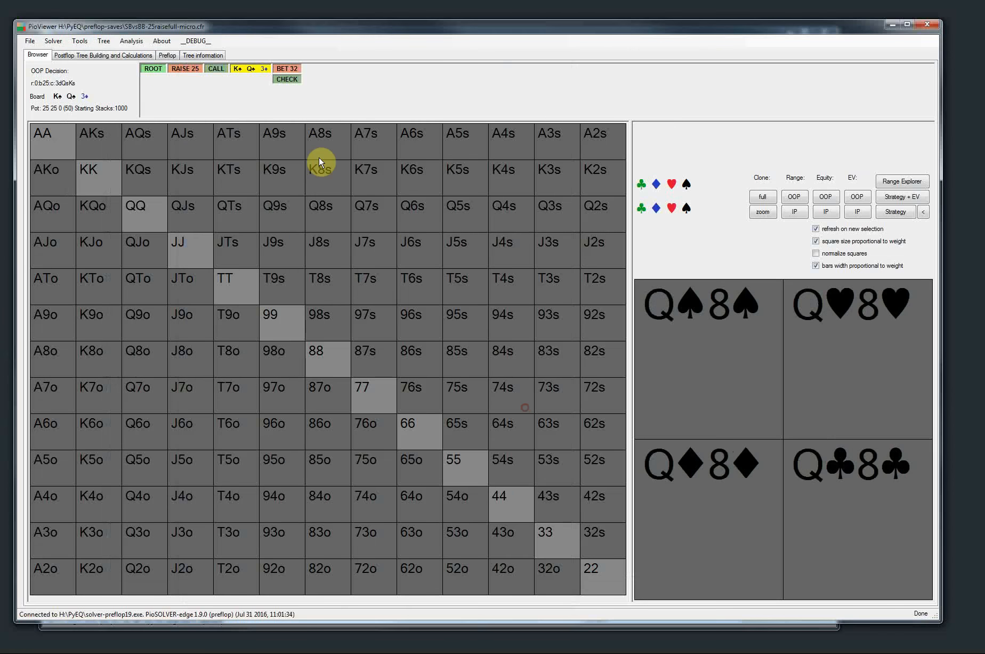
pyautogui.click(287, 79)
pyautogui.click(897, 212)
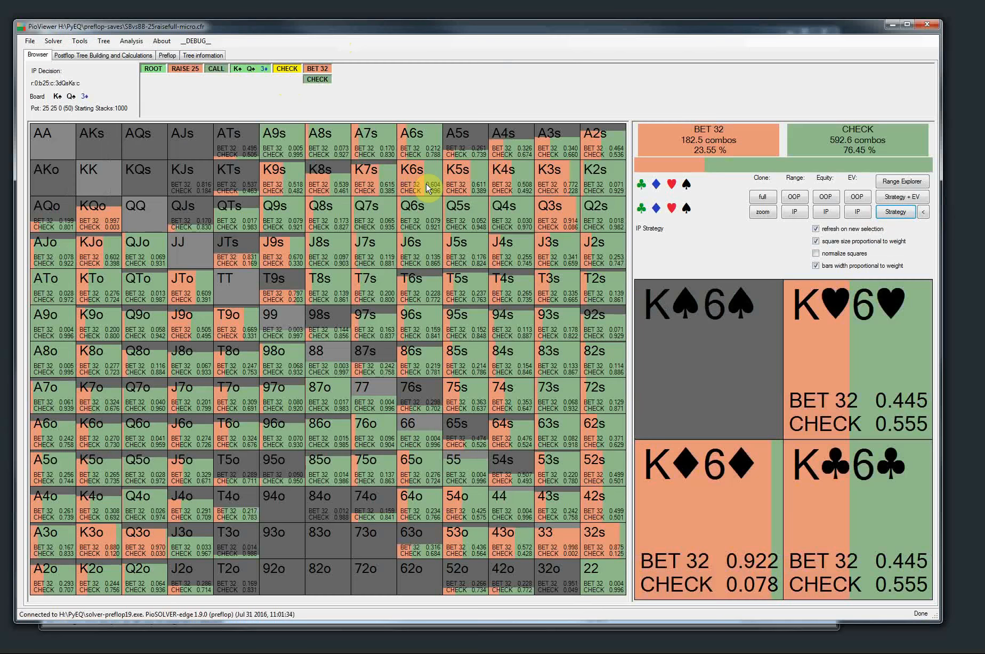
# Step through the other flops in the tree to examine how the IP strategy changes after the OOP check
pyautogui.press('Right')
pyautogui.press('Right')
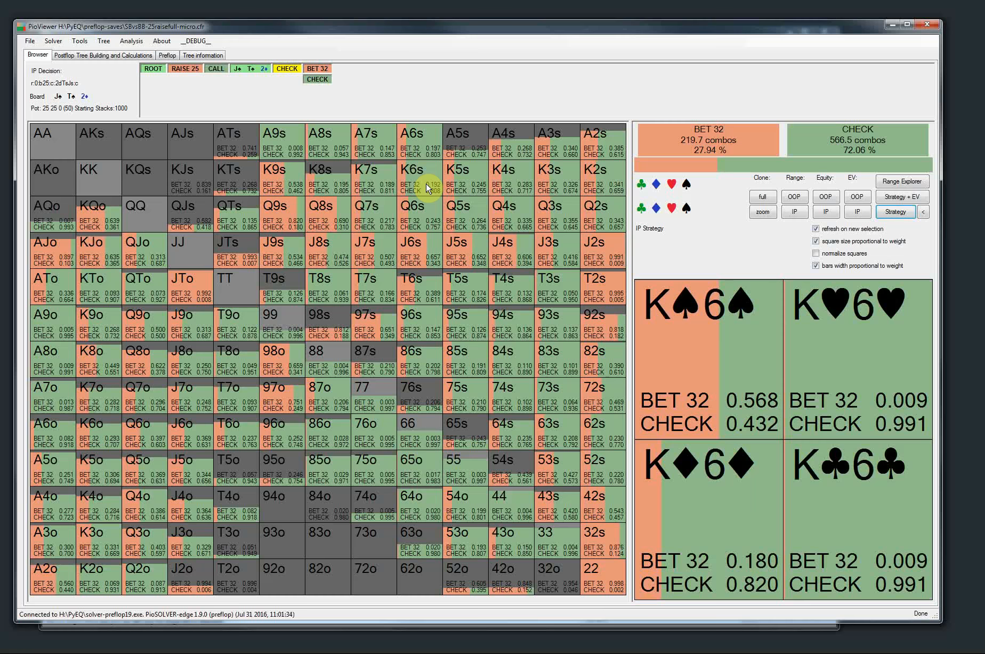
pyautogui.press('Right')
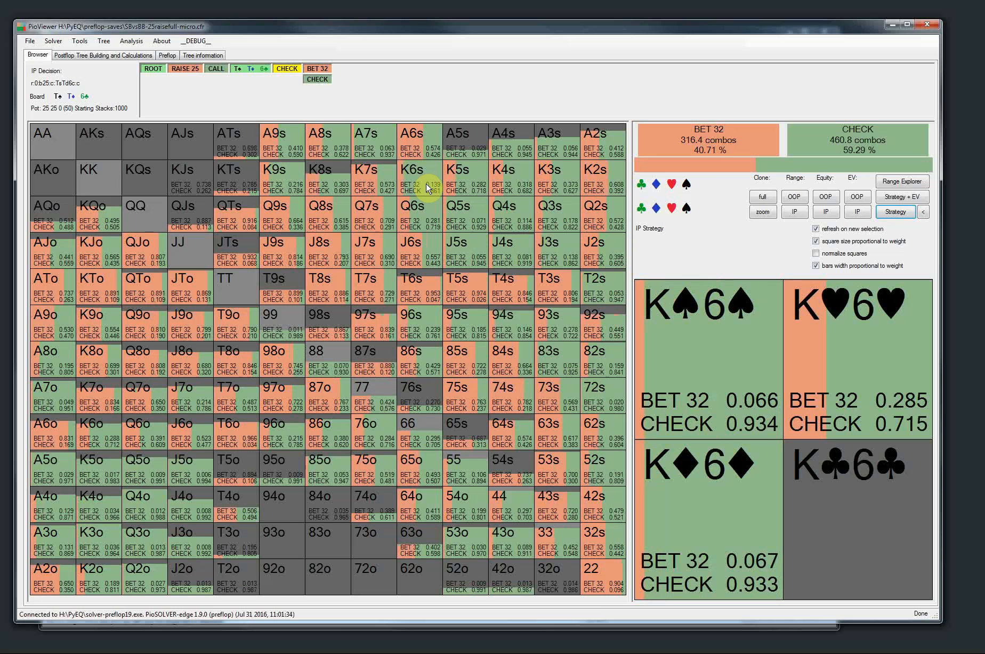
pyautogui.press('Right')
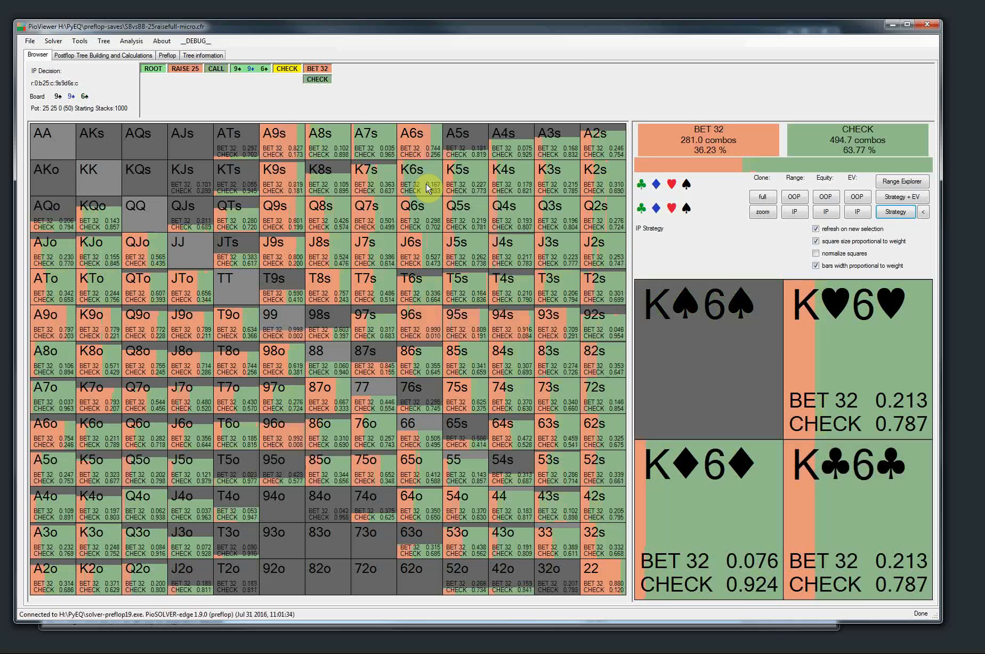
pyautogui.press('Right')
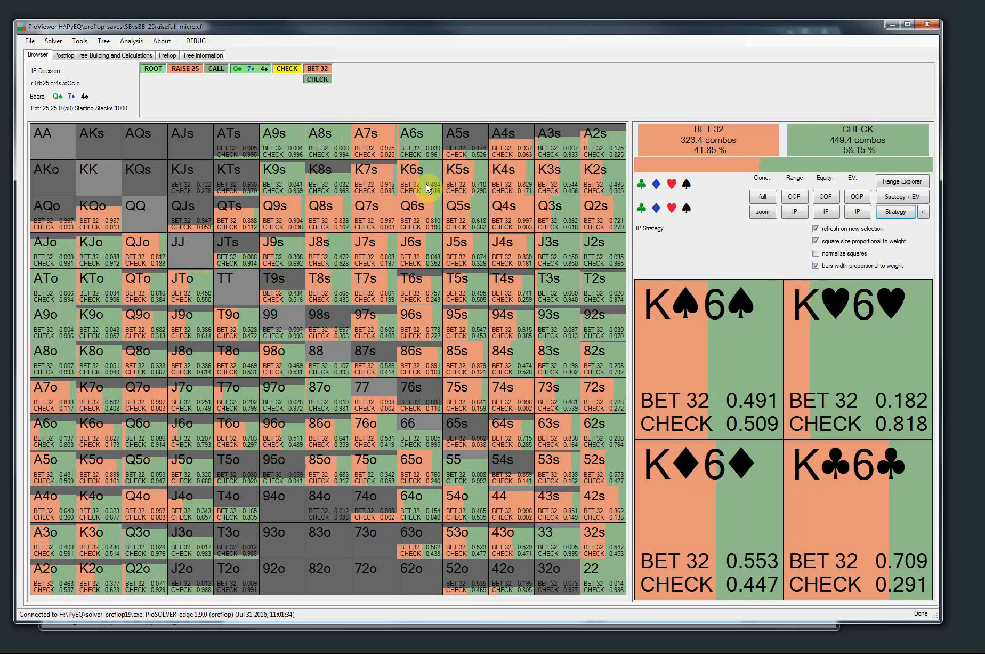
pyautogui.press('Right')
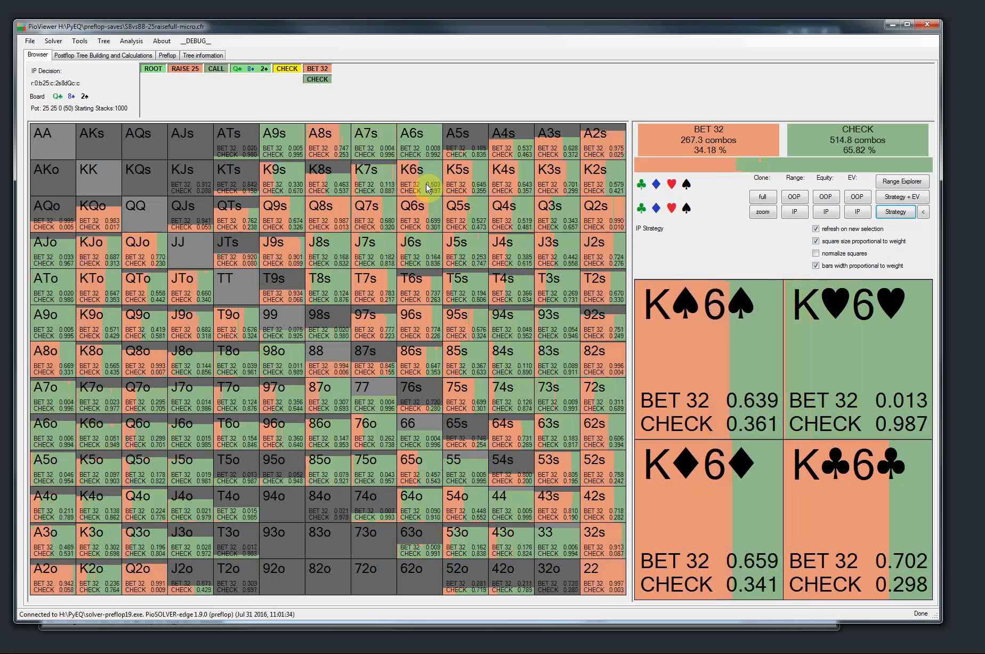
pyautogui.press('Right')
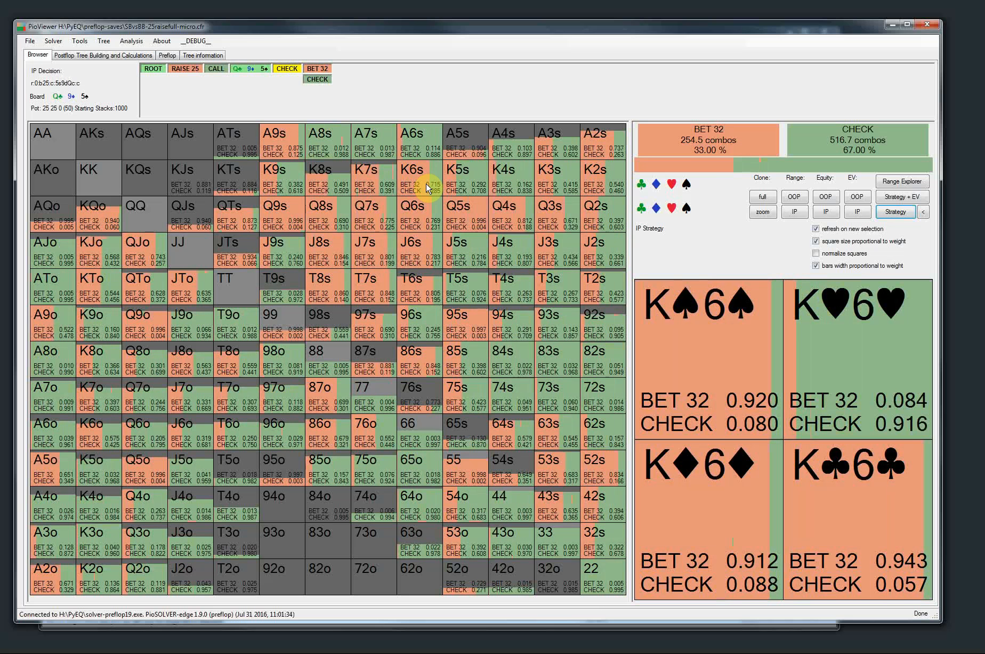
pyautogui.press('Right')
pyautogui.press('Right')
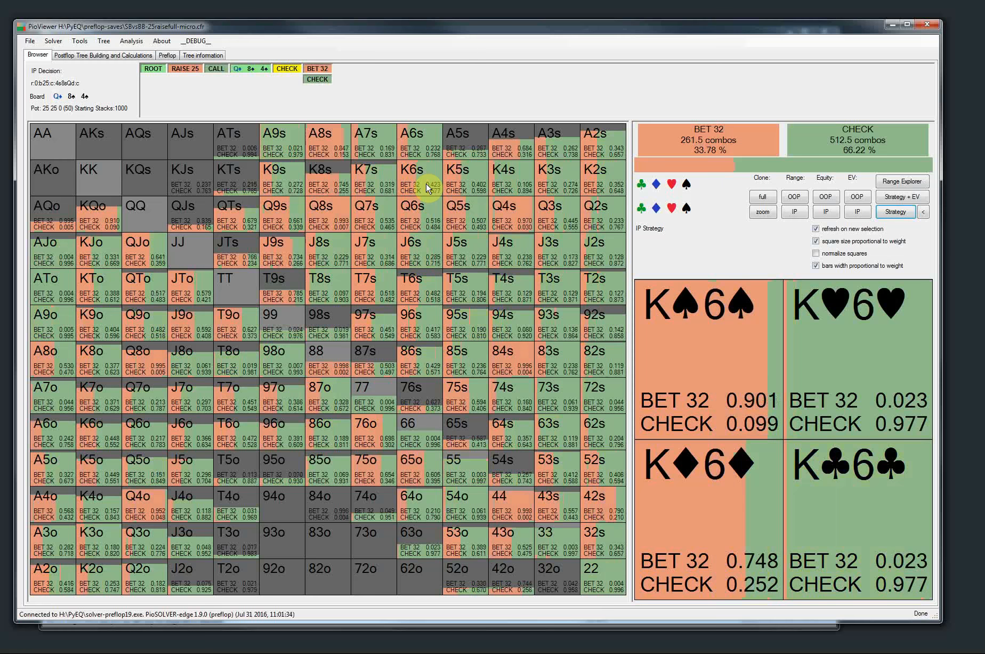
pyautogui.press('Right')
pyautogui.press('Right')
pyautogui.press('Left')
pyautogui.press('Left')
pyautogui.press('Left')
pyautogui.press('Right')
pyautogui.press('Right')
pyautogui.press('Right')
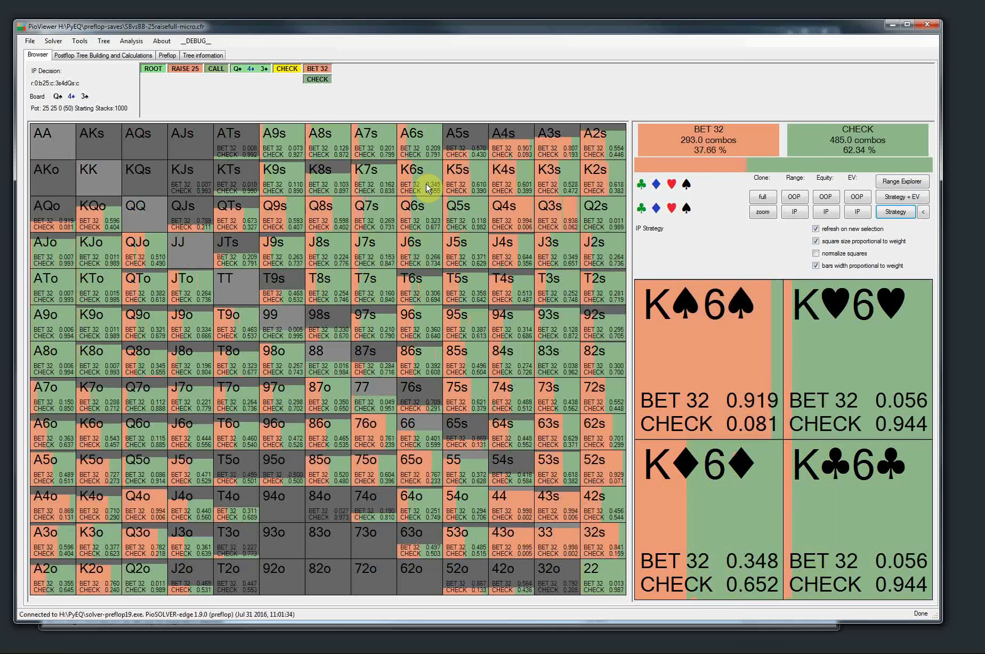
# Go back to the CALL node after RAISE 25 and look at its flop selection
pyautogui.click(215, 70)
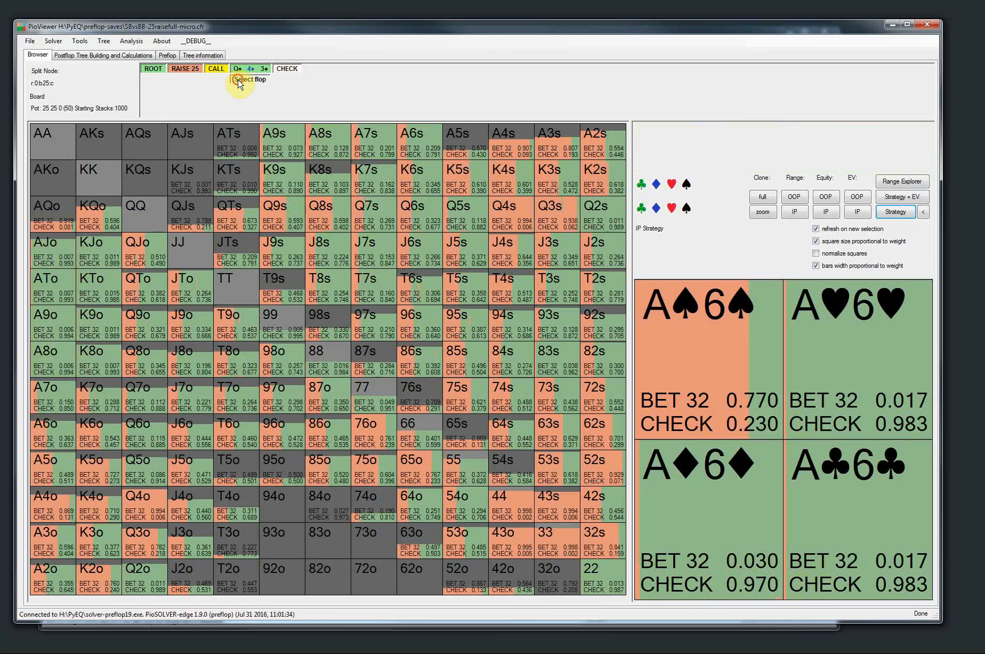
pyautogui.click(237, 80)
pyautogui.click(554, 67)
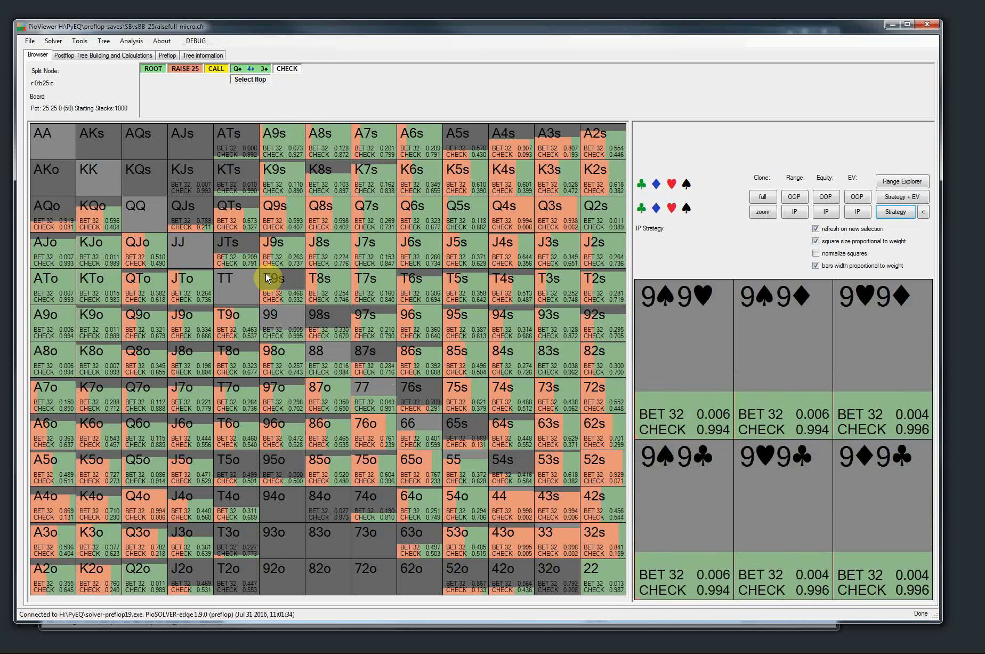
# Review the preflop tree setup and the postflop tree building parameters, including the extra-lines and remove-lines settings
pyautogui.click(167, 54)
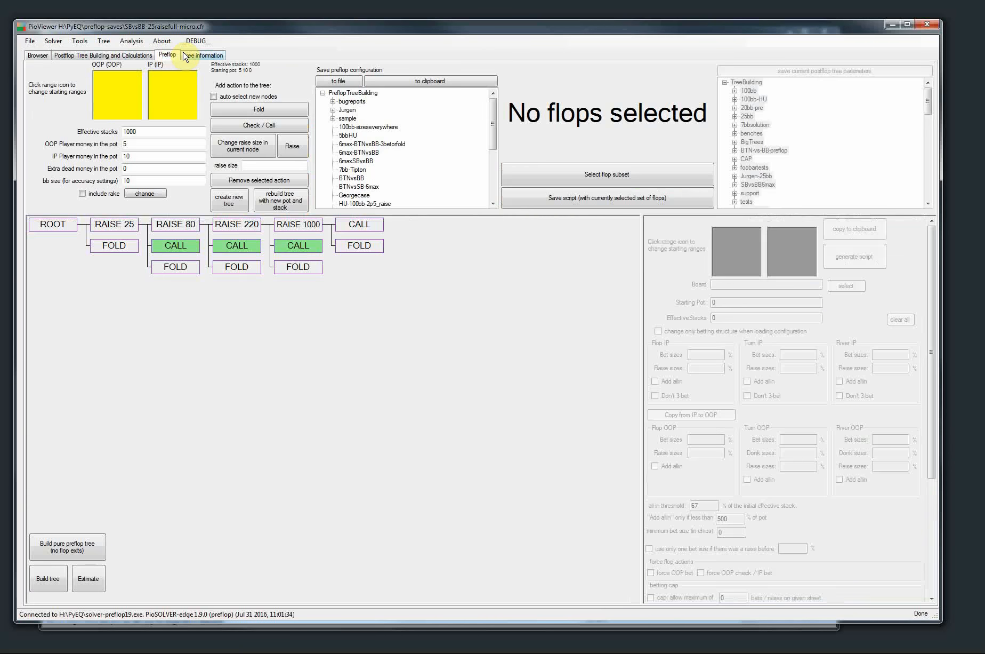
pyautogui.click(130, 56)
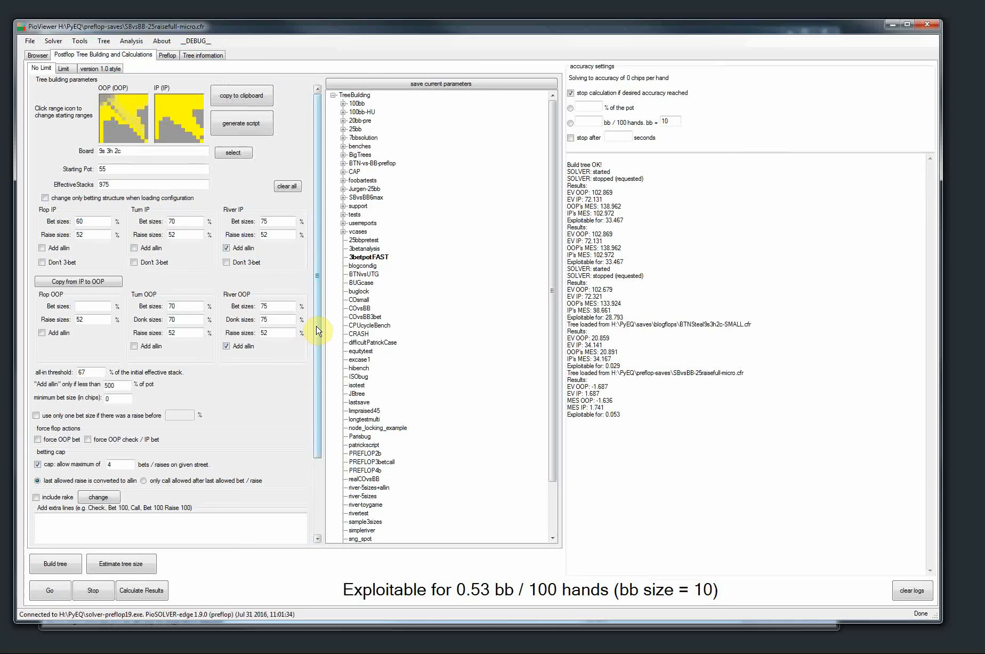
pyautogui.moveTo(318, 325); pyautogui.dragTo(341, 442)
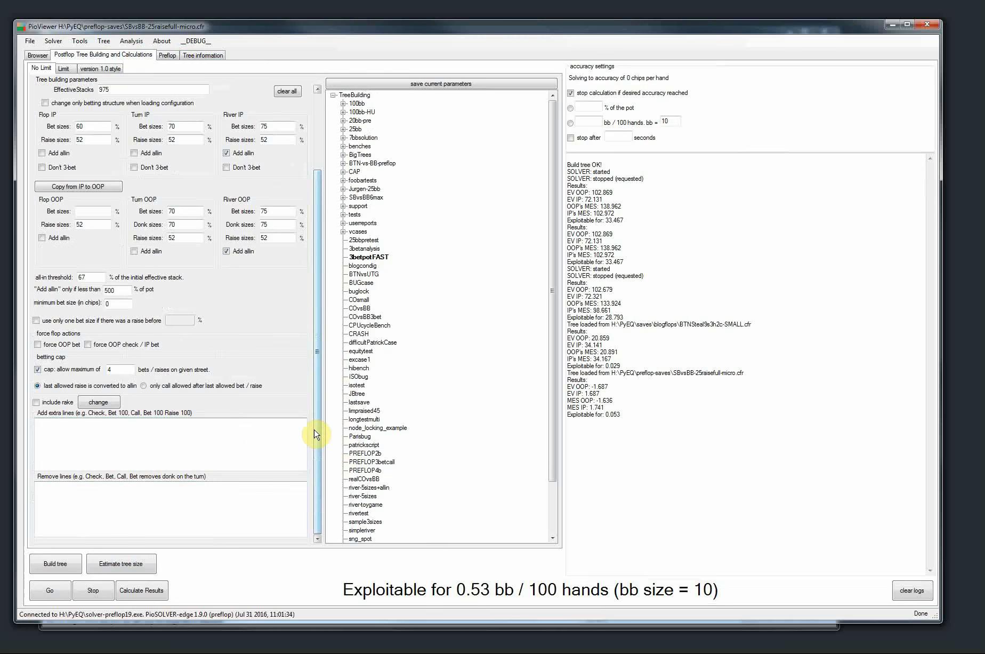
pyautogui.moveTo(314, 433); pyautogui.dragTo(318, 250)
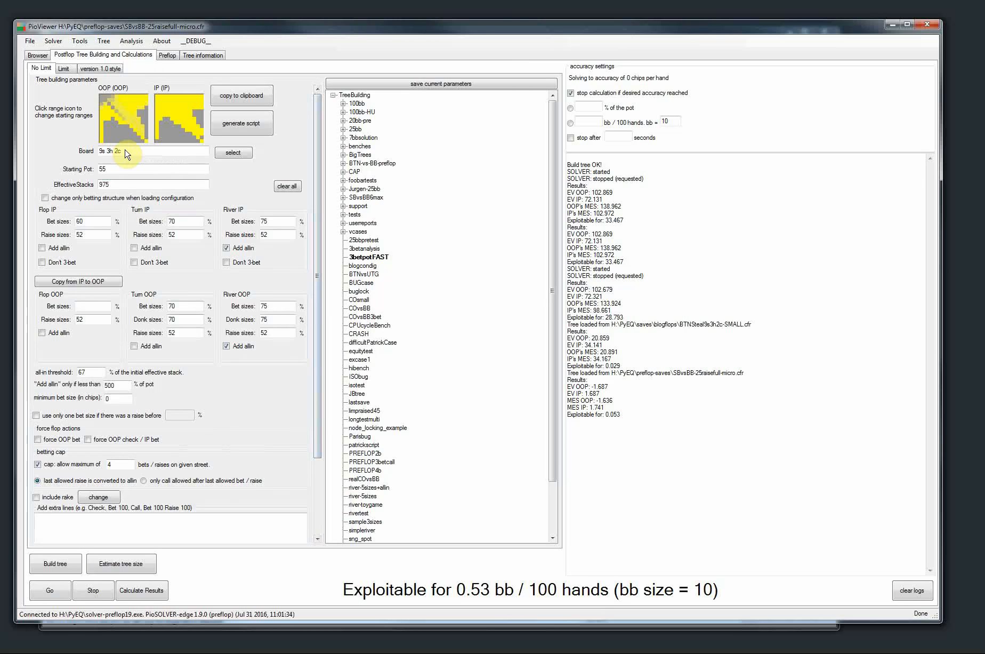
pyautogui.click(37, 55)
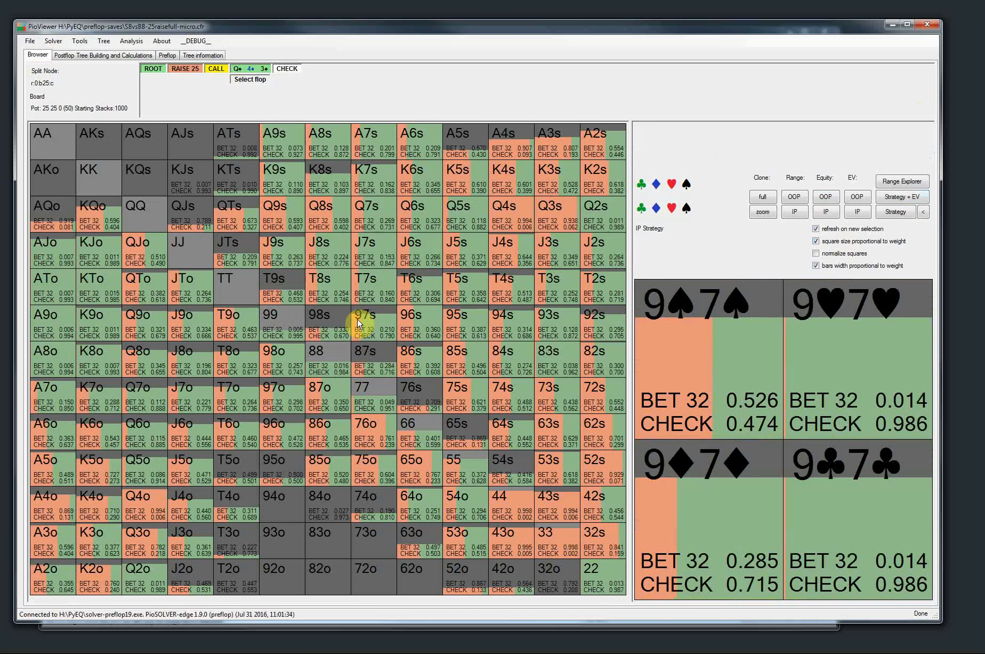
pyautogui.click(169, 55)
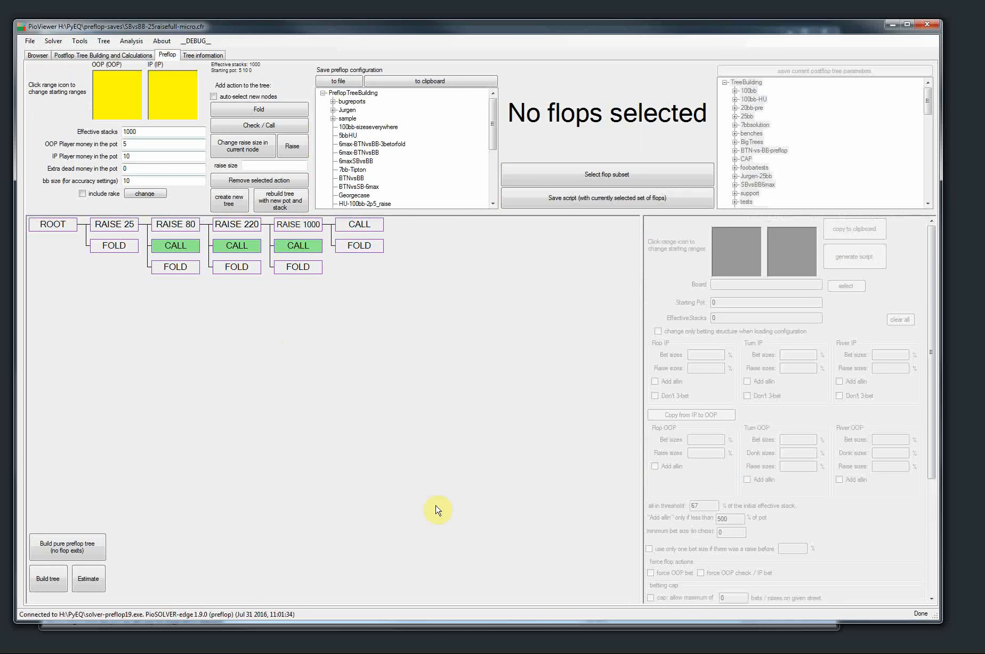
pyautogui.click(102, 55)
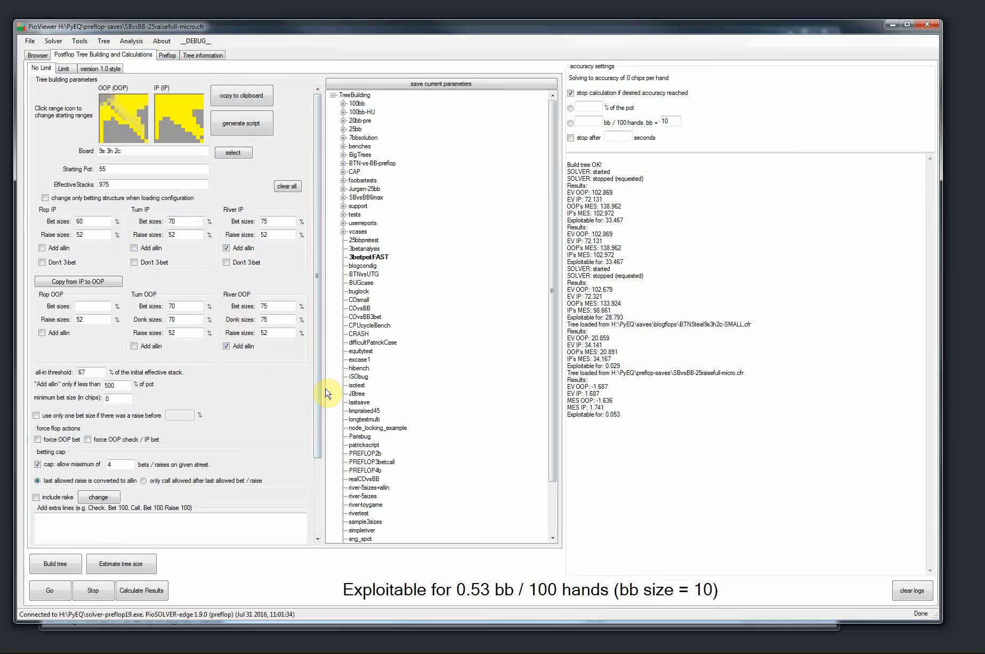
# Switch to the web browser, open twoplustwo.com and go to its Commercial Software forum
pyautogui.click(984, 106)
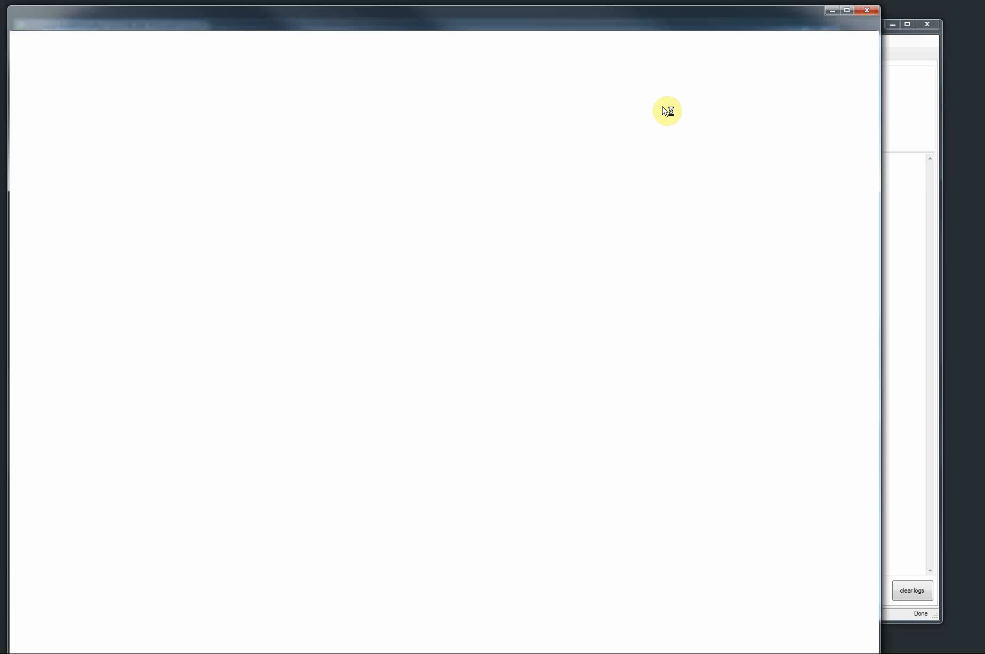
pyautogui.write('two')
pyautogui.press('Return')
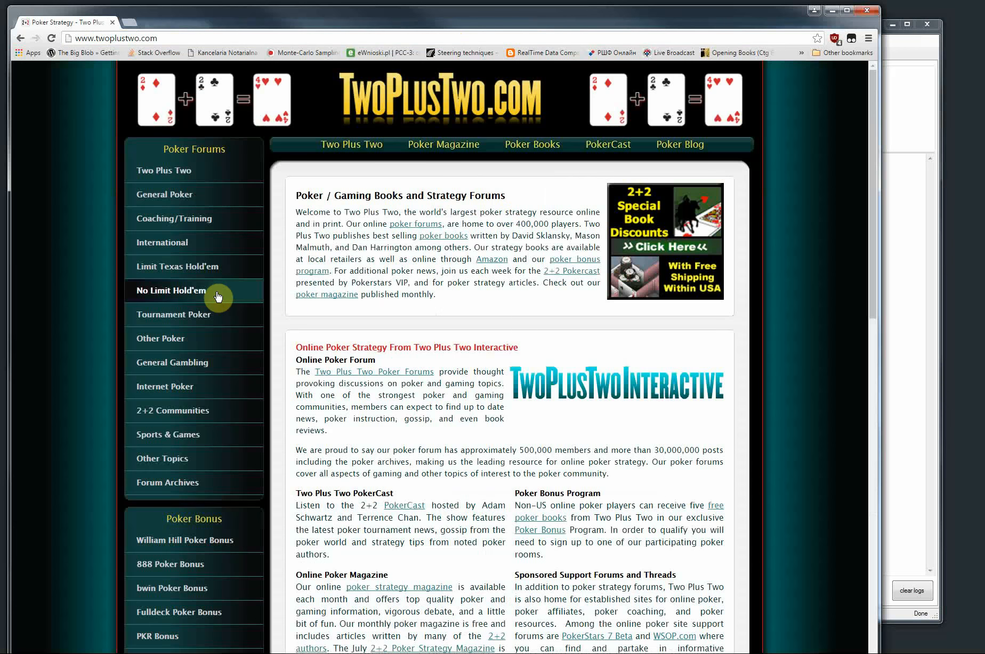
pyautogui.scroll(-5, 171, 560)
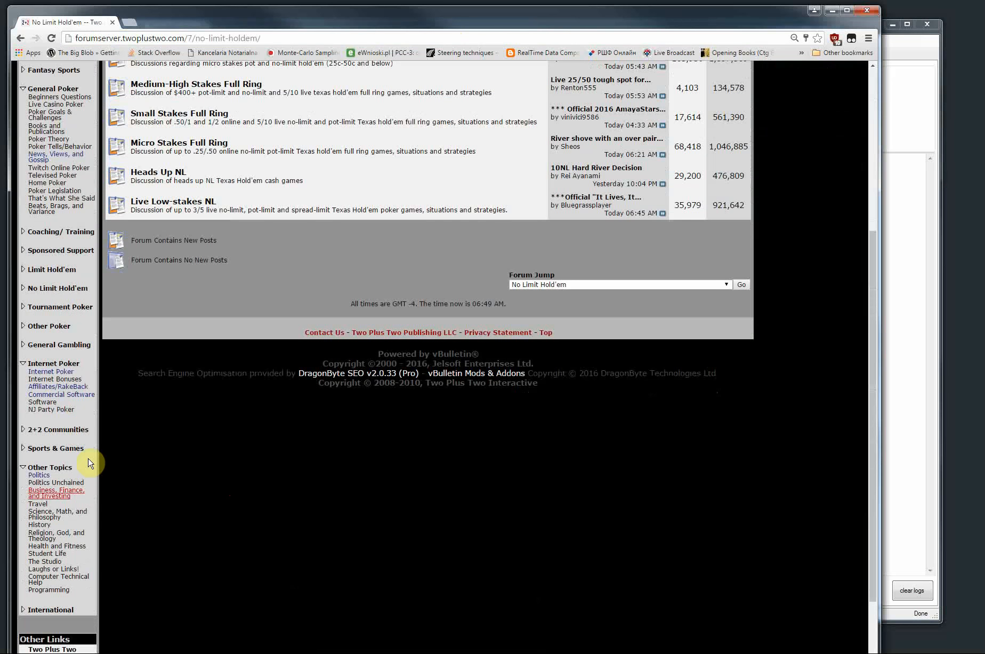
pyautogui.click(52, 395)
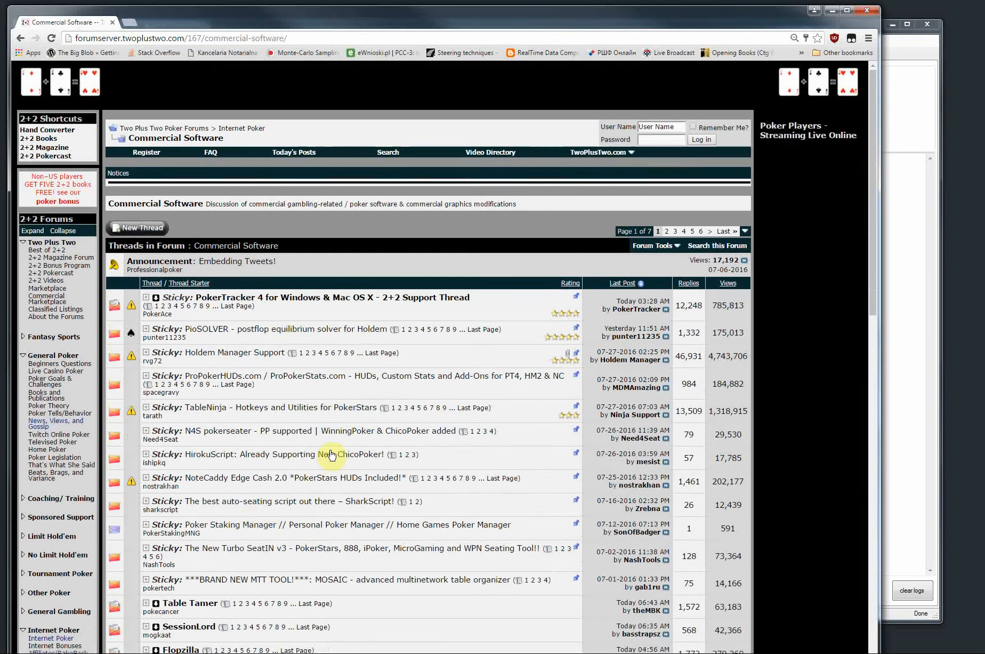
# Look over the Commercial Software threads around the sticky PioSOLVER thread, and close the browser to return to PioViewer
pyautogui.scroll(-2, 337, 313)
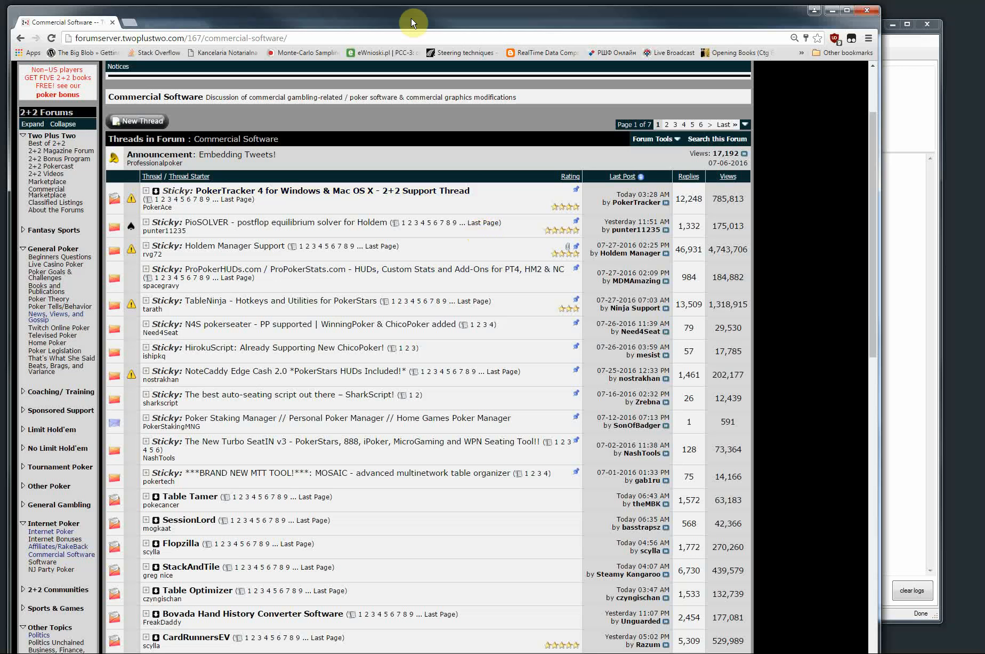
pyautogui.moveTo(411, 17); pyautogui.dragTo(429, 16)
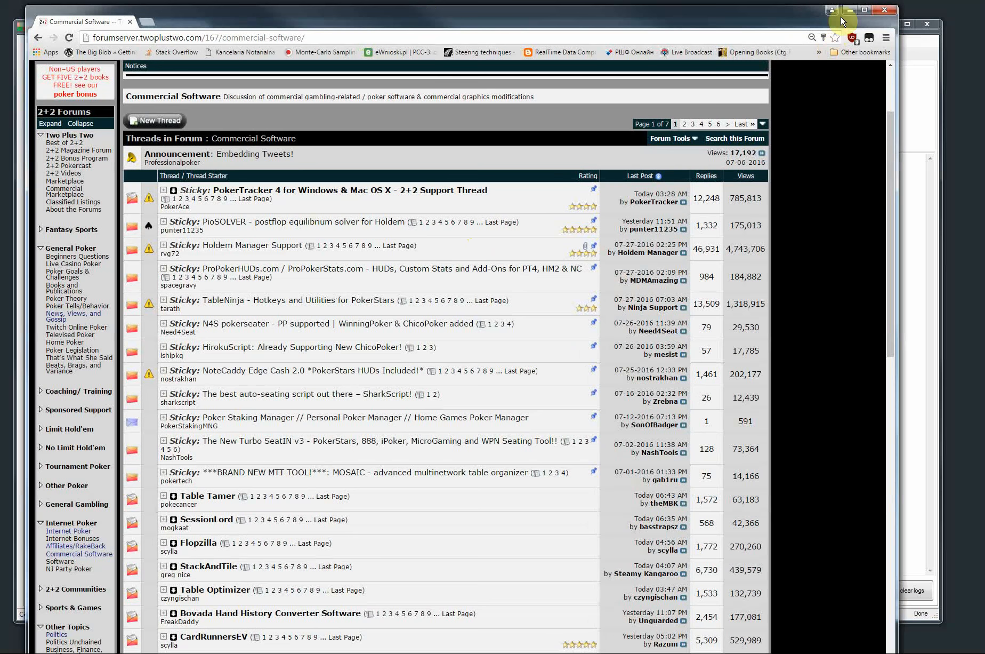
pyautogui.click(886, 12)
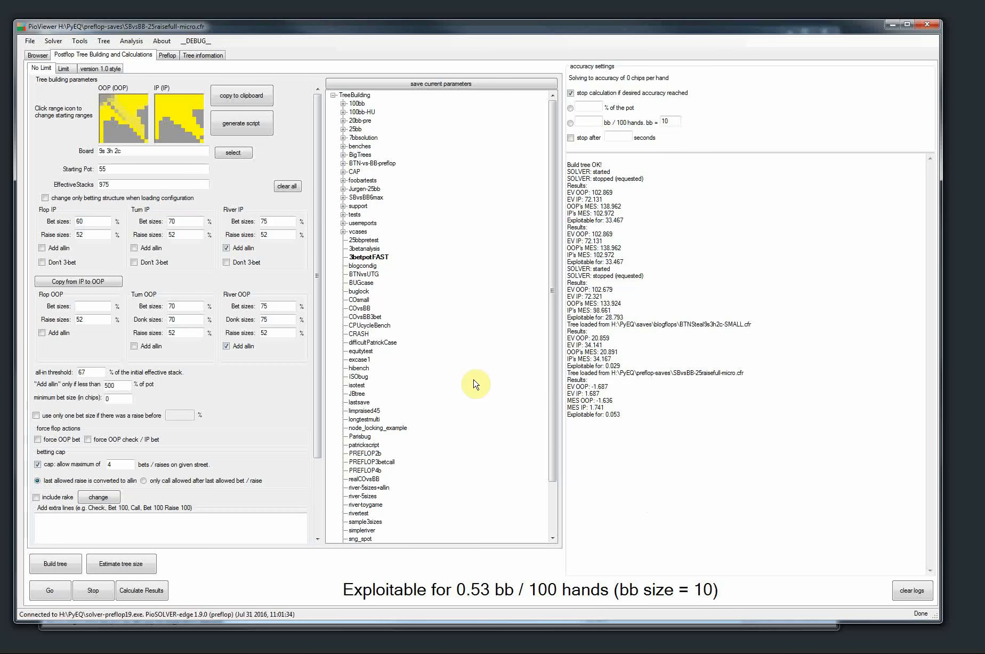